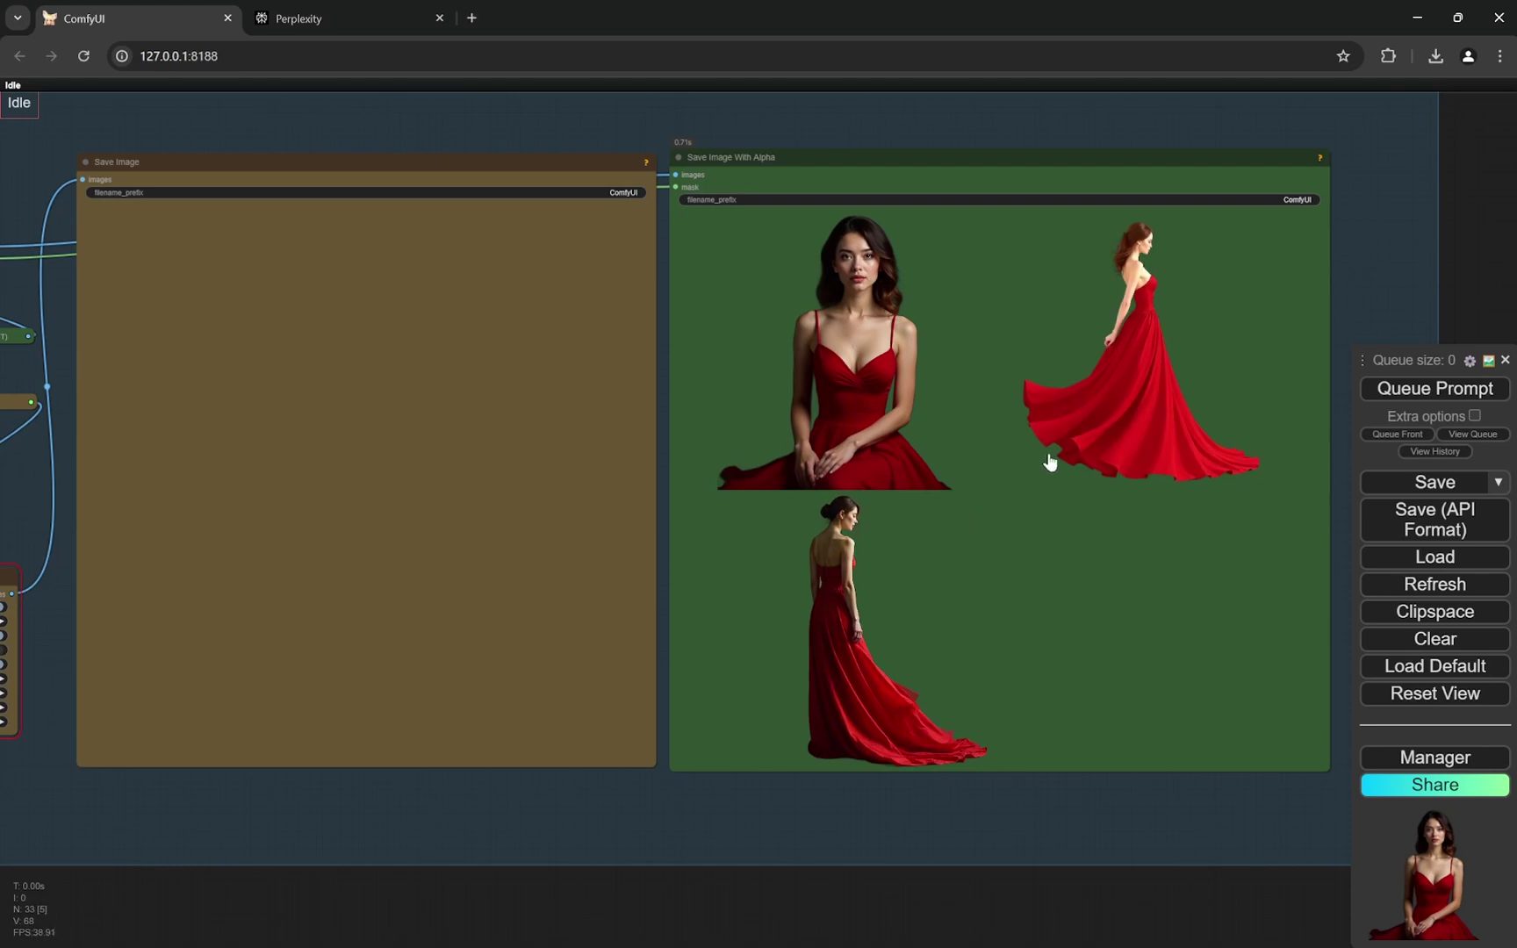
Pan around the workflow to inspect the generation nodes and the Note above Load Prompts
scroll(1102, 388, down, 6)
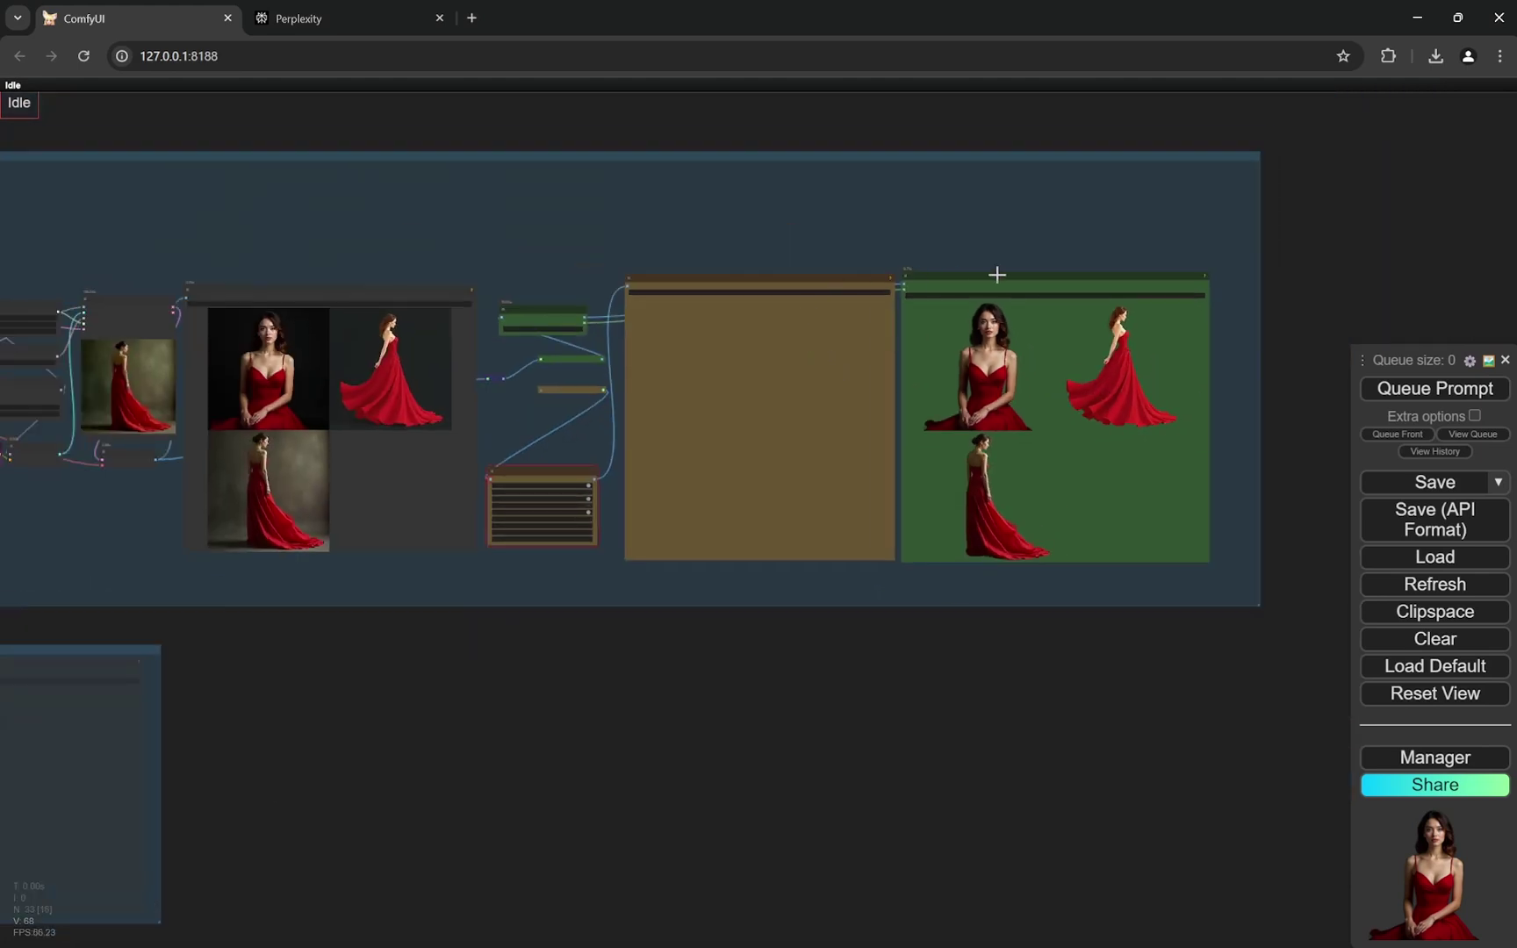
scroll(1063, 485, up, 5)
scroll(1026, 471, down, 7)
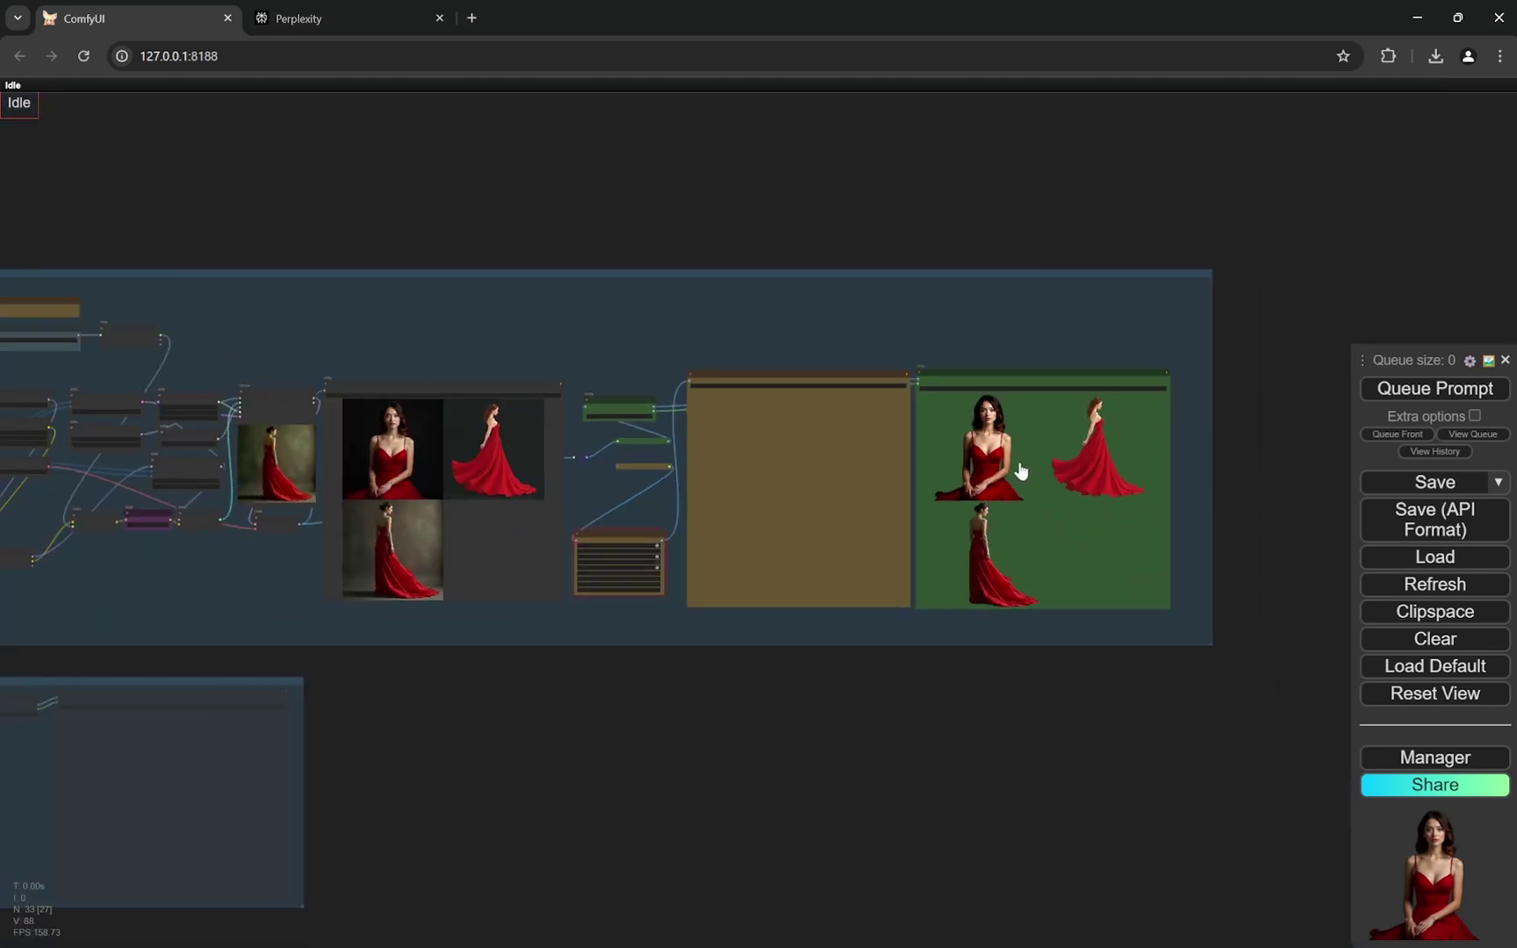
scroll(1091, 474, up, 6)
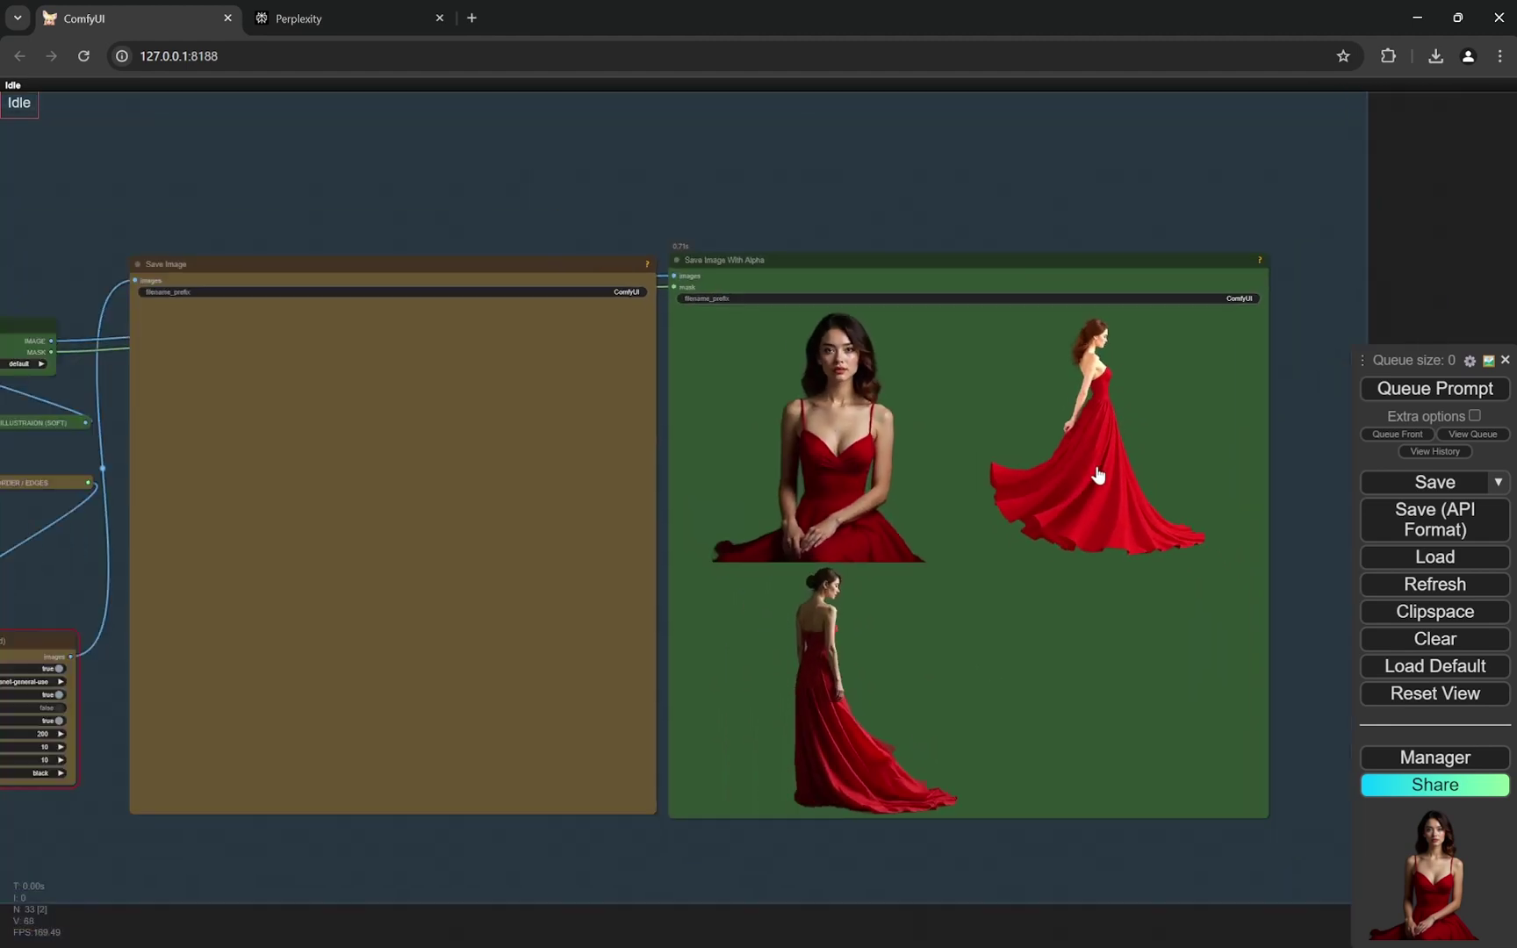
scroll(1098, 475, up, 2)
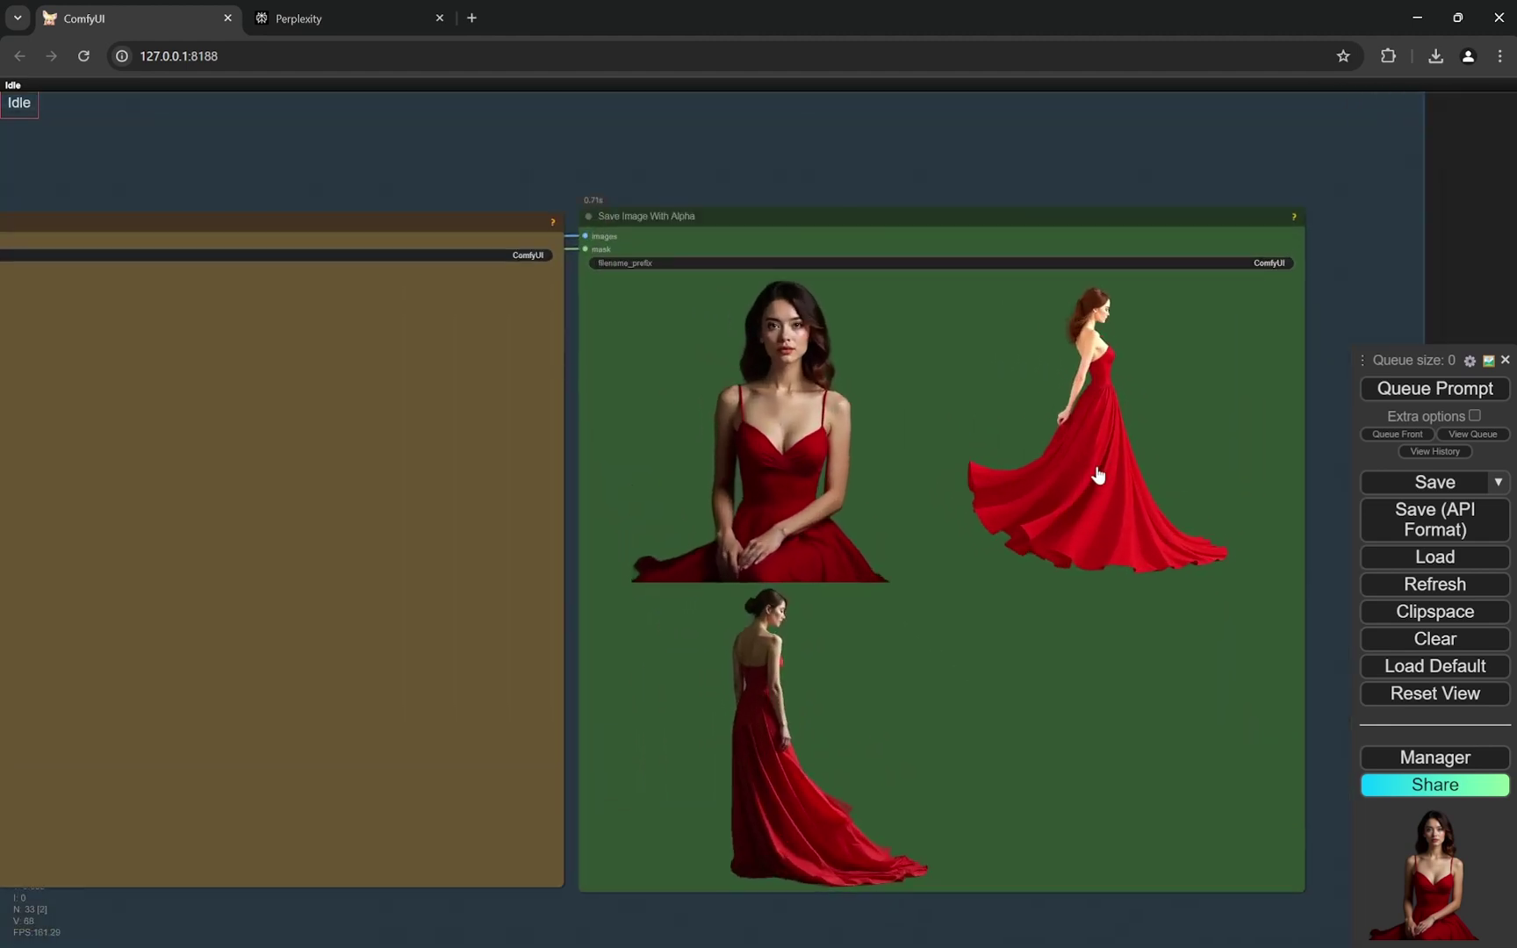
scroll(1098, 474, up, 4)
scroll(819, 318, down, 4)
scroll(780, 384, up, 3)
scroll(1154, 342, up, 1)
scroll(1198, 359, down, 6)
scroll(1016, 332, up, 6)
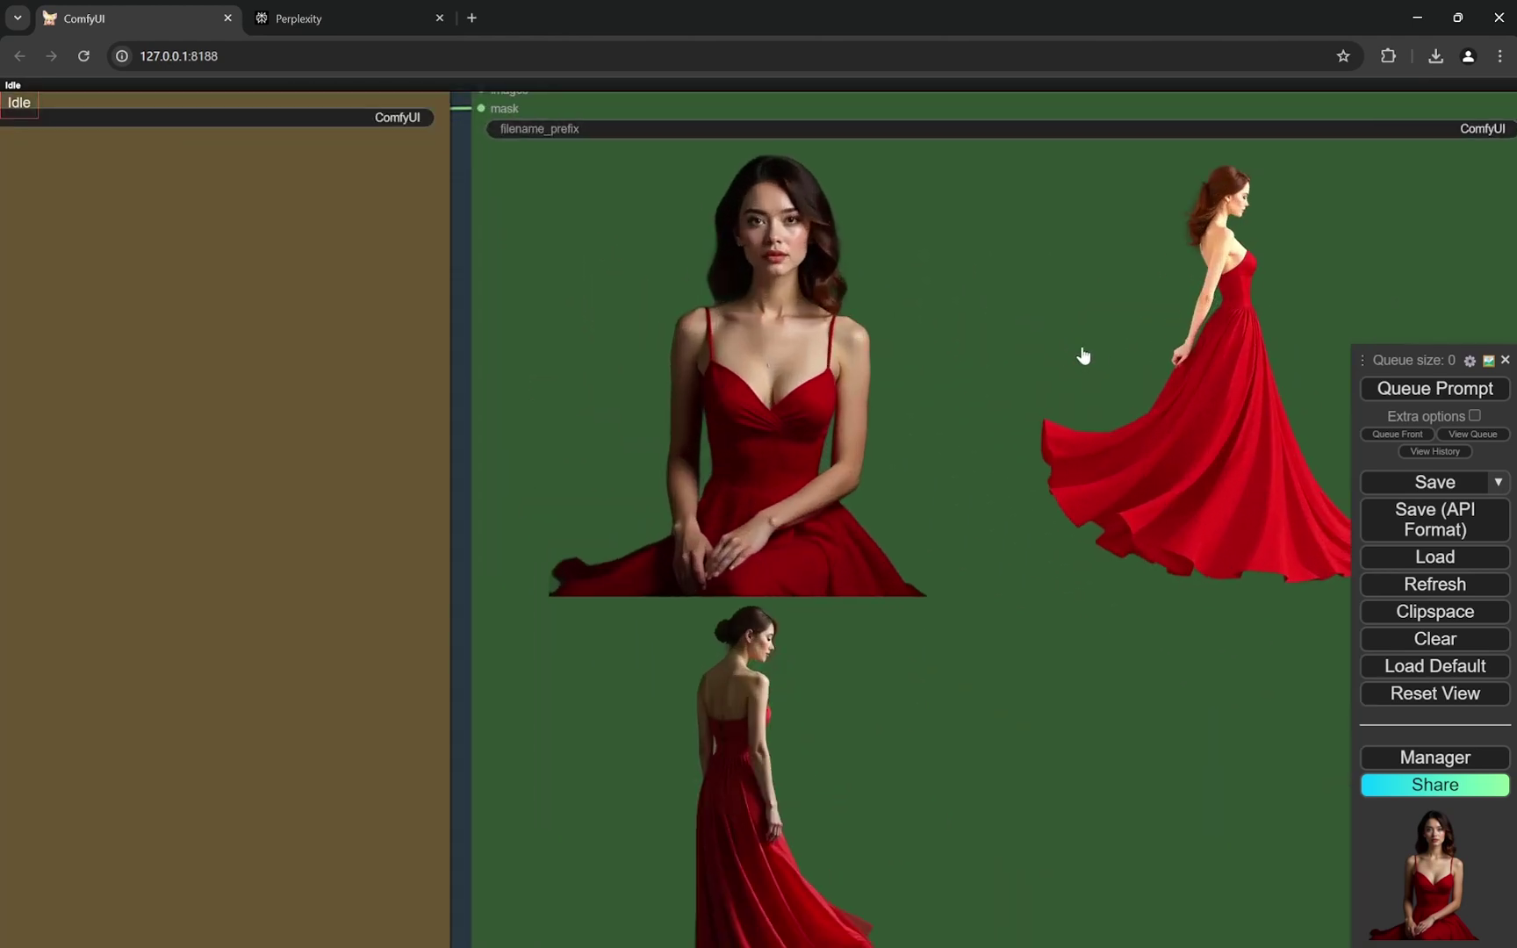
scroll(880, 398, down, 2)
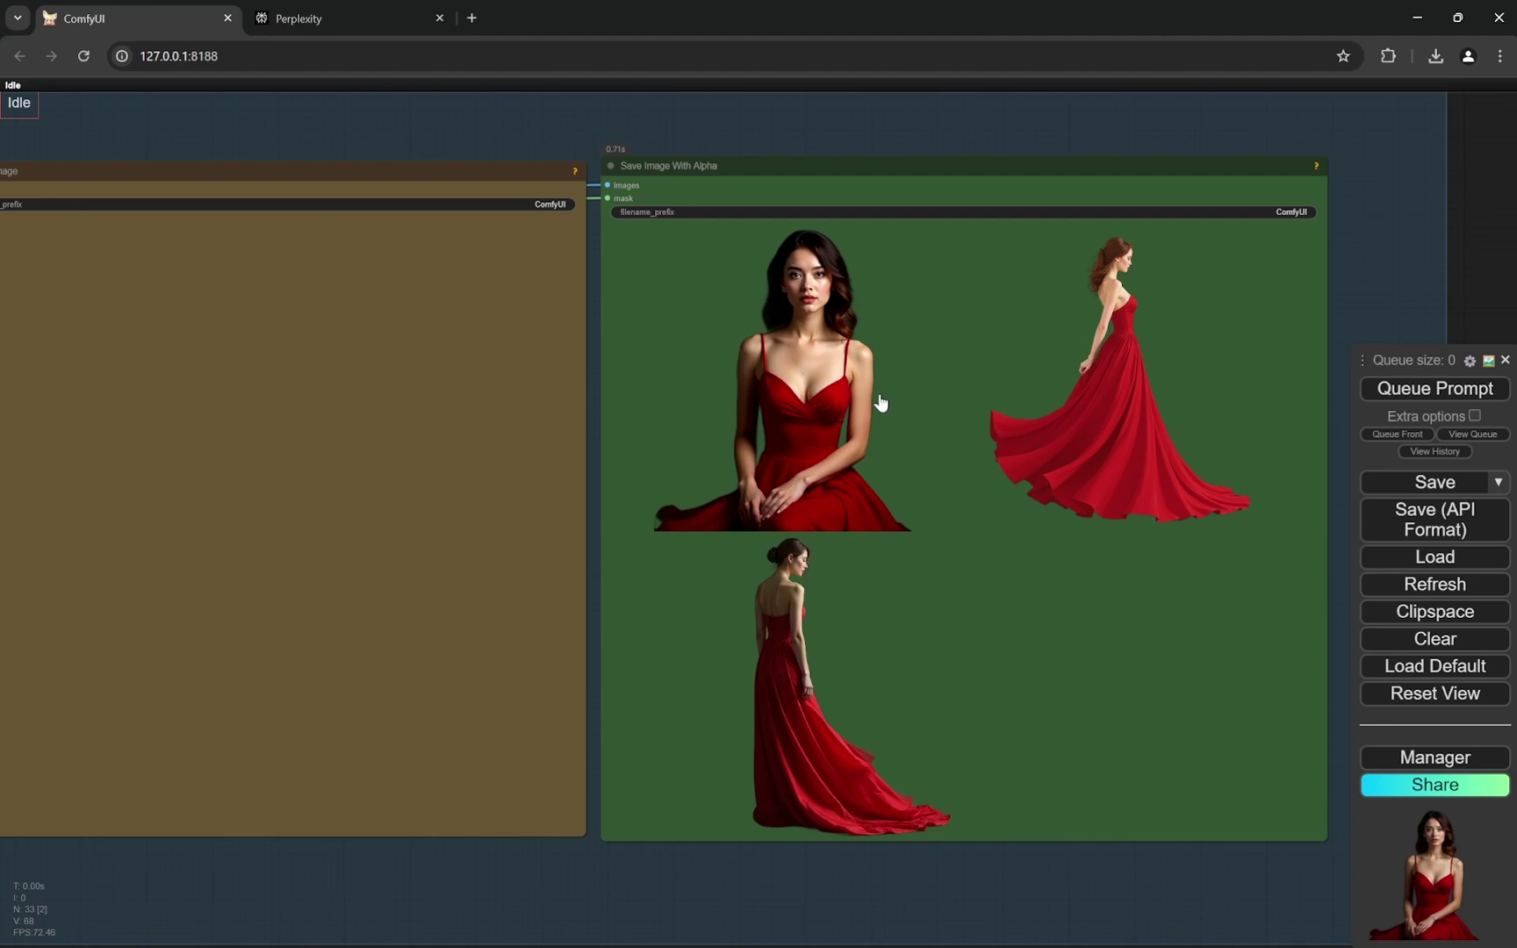
scroll(881, 402, down, 10)
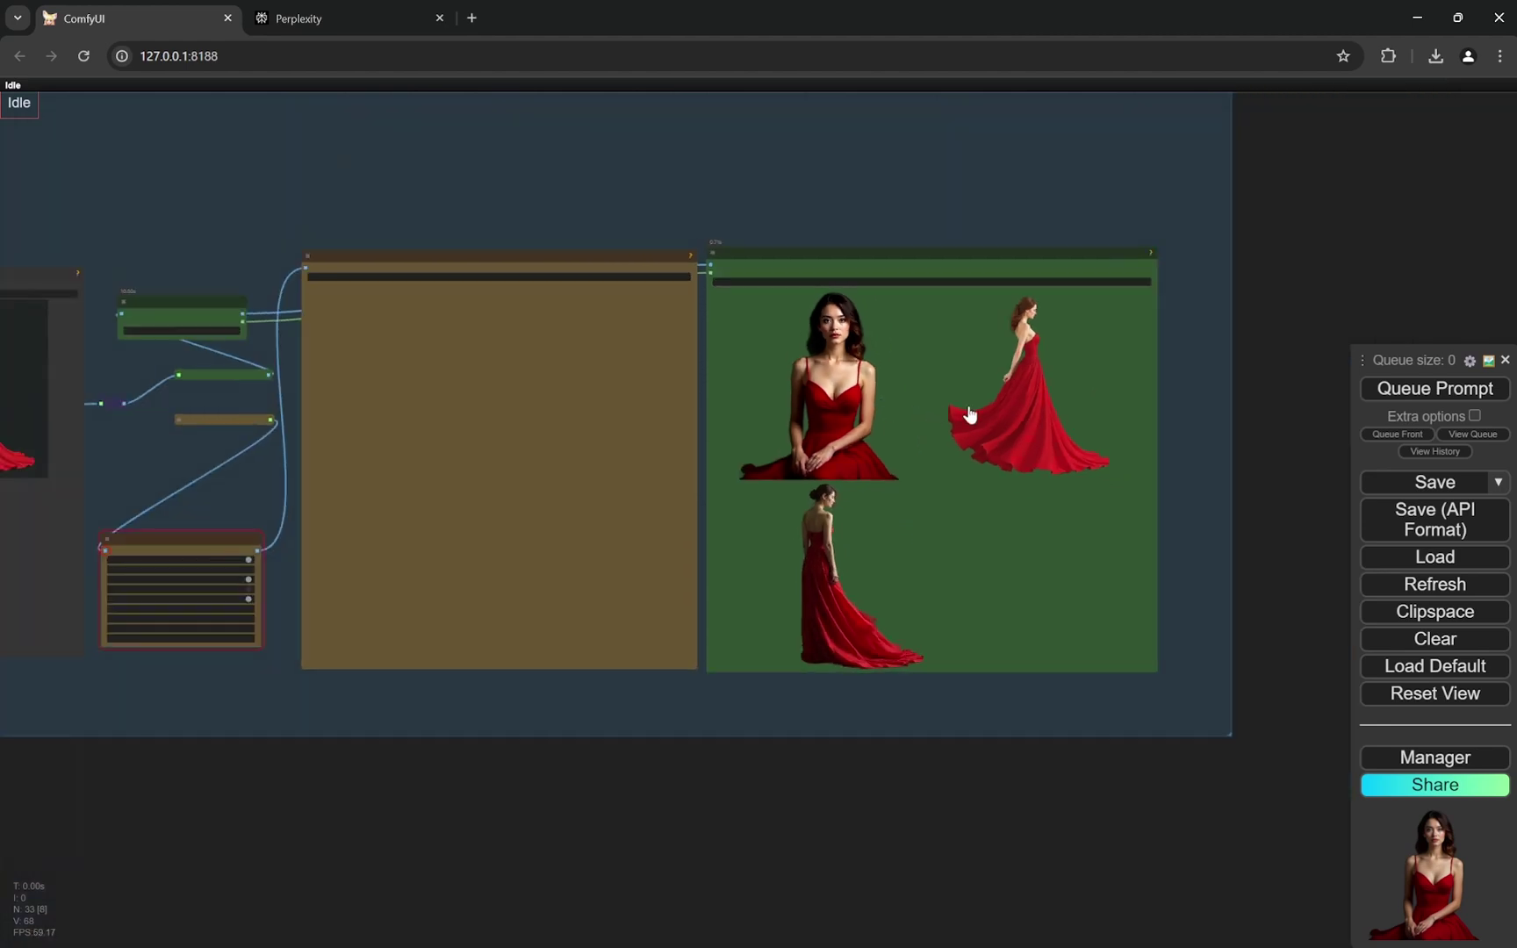
scroll(482, 202, up, 10)
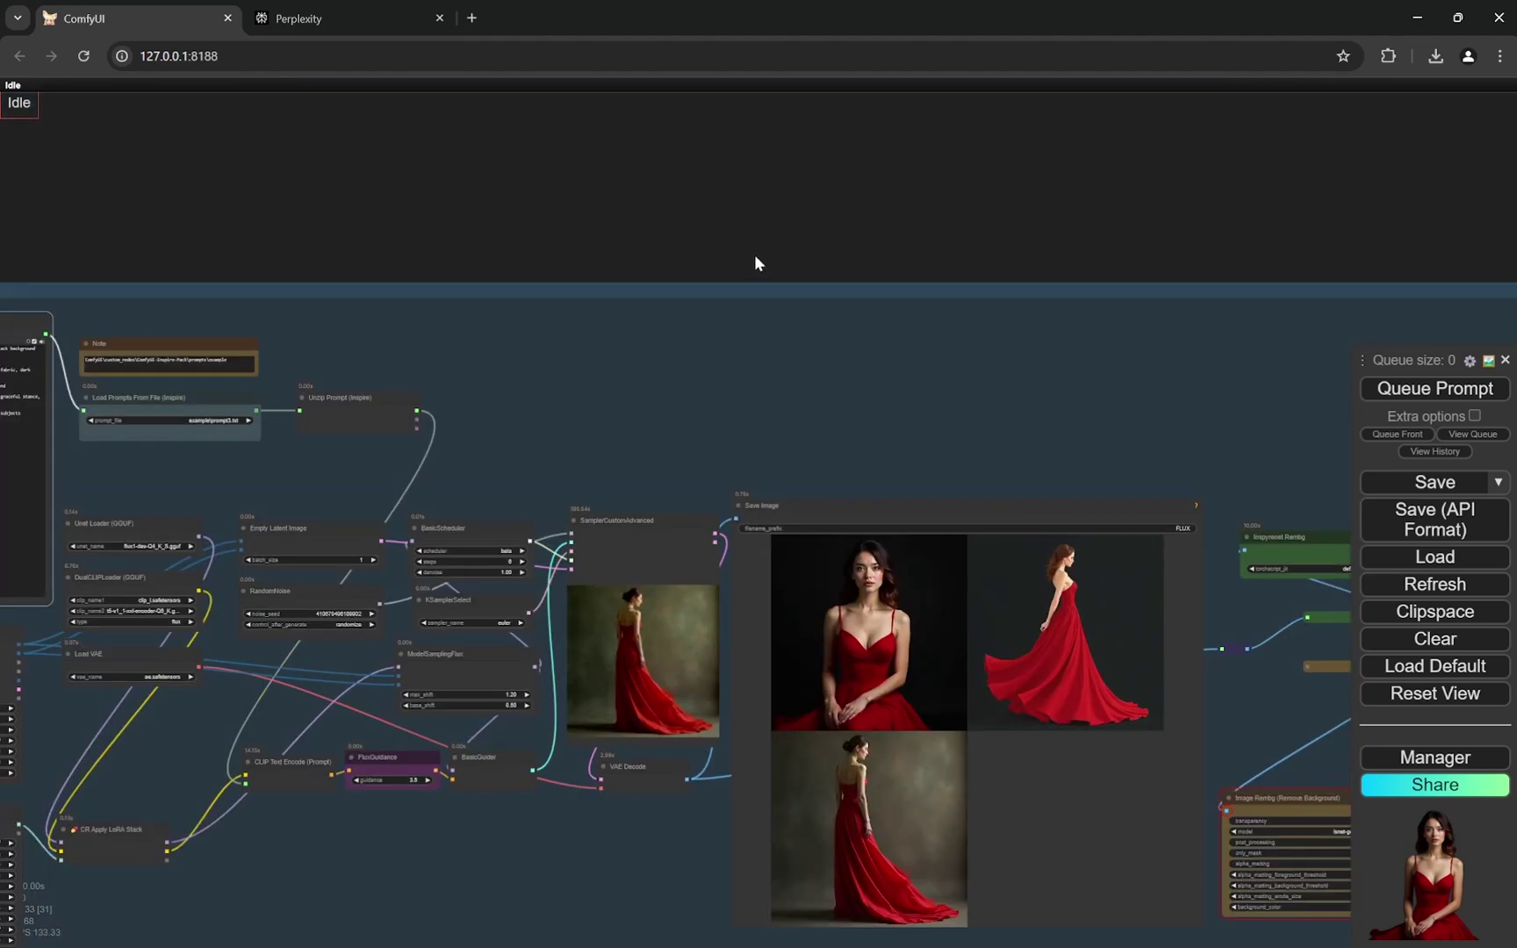
scroll(750, 253, down, 3)
drag(802, 354, 748, 279)
scroll(803, 304, up, 5)
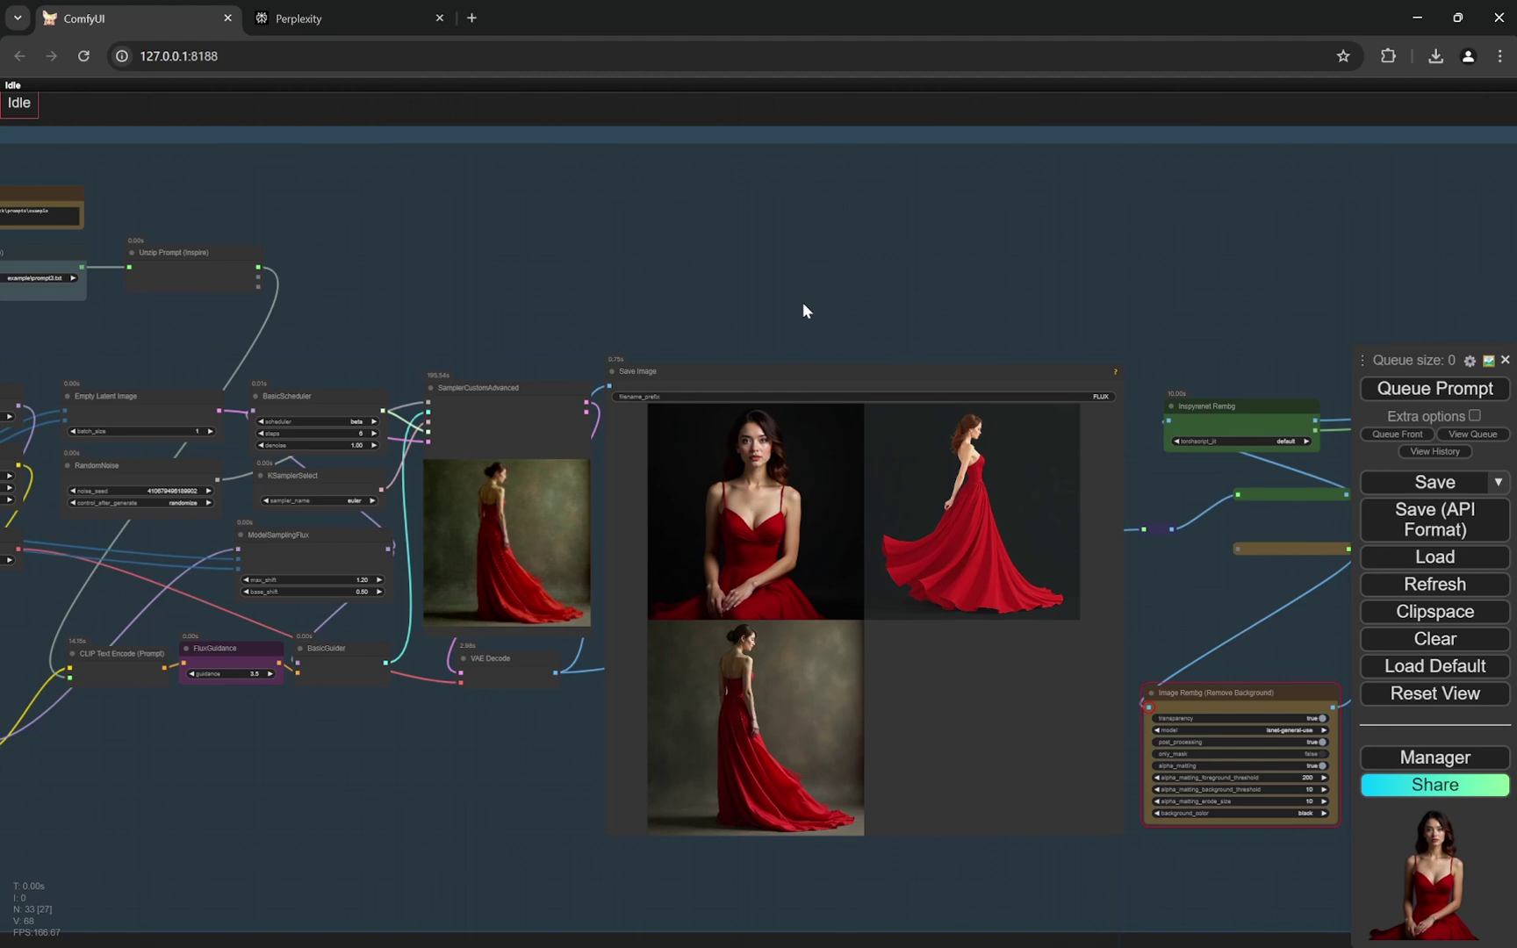
scroll(802, 311, down, 5)
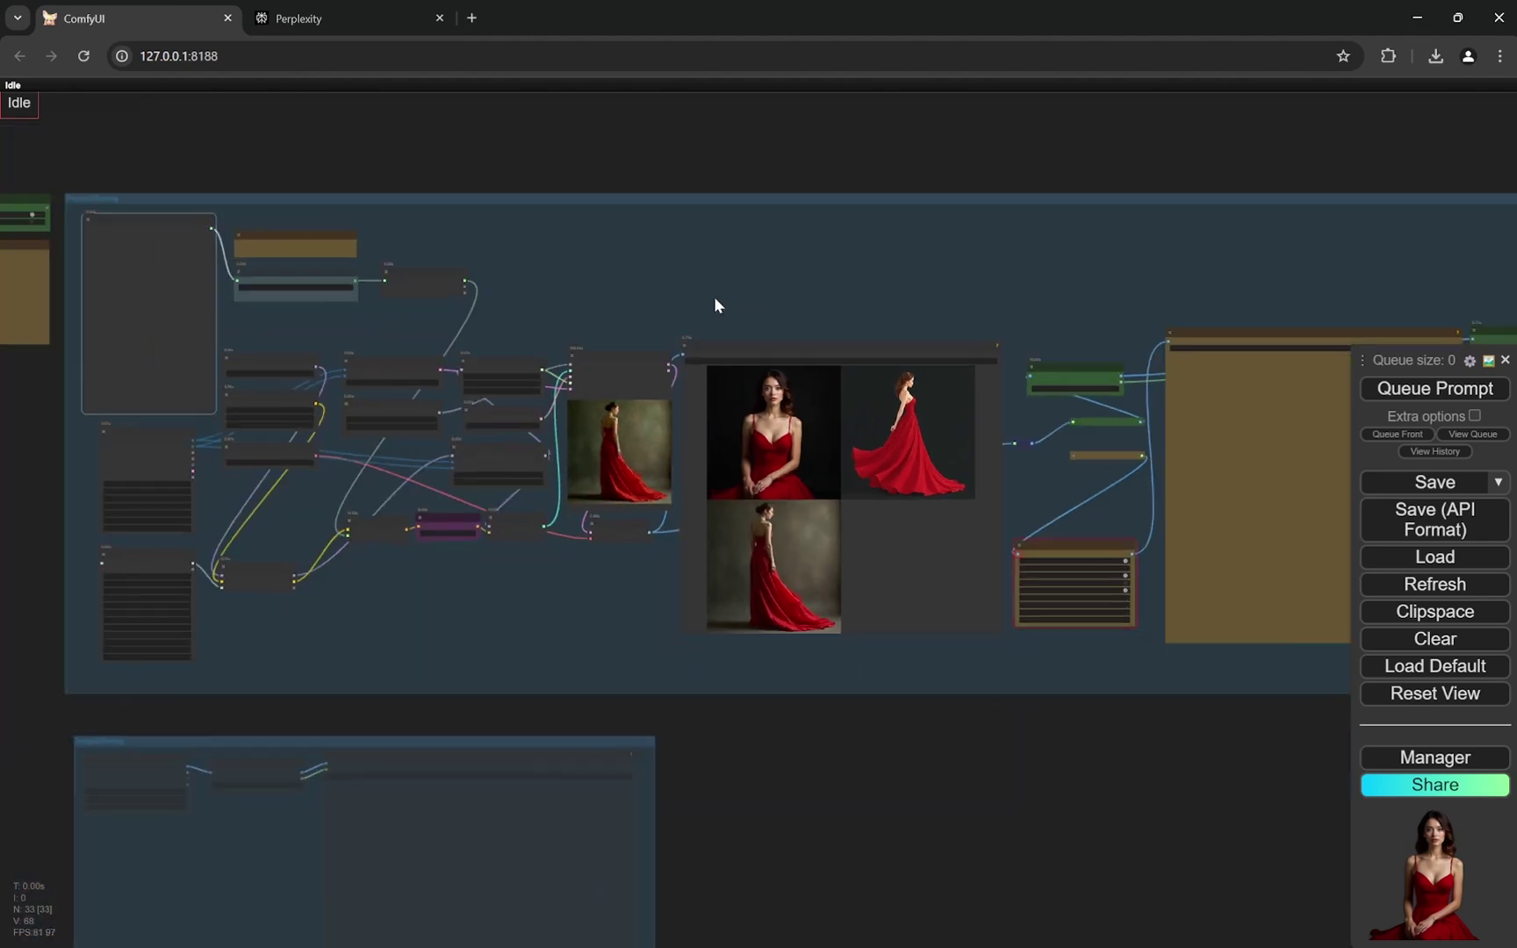
scroll(272, 318, up, 15)
drag(268, 309, 491, 501)
scroll(542, 568, up, 3)
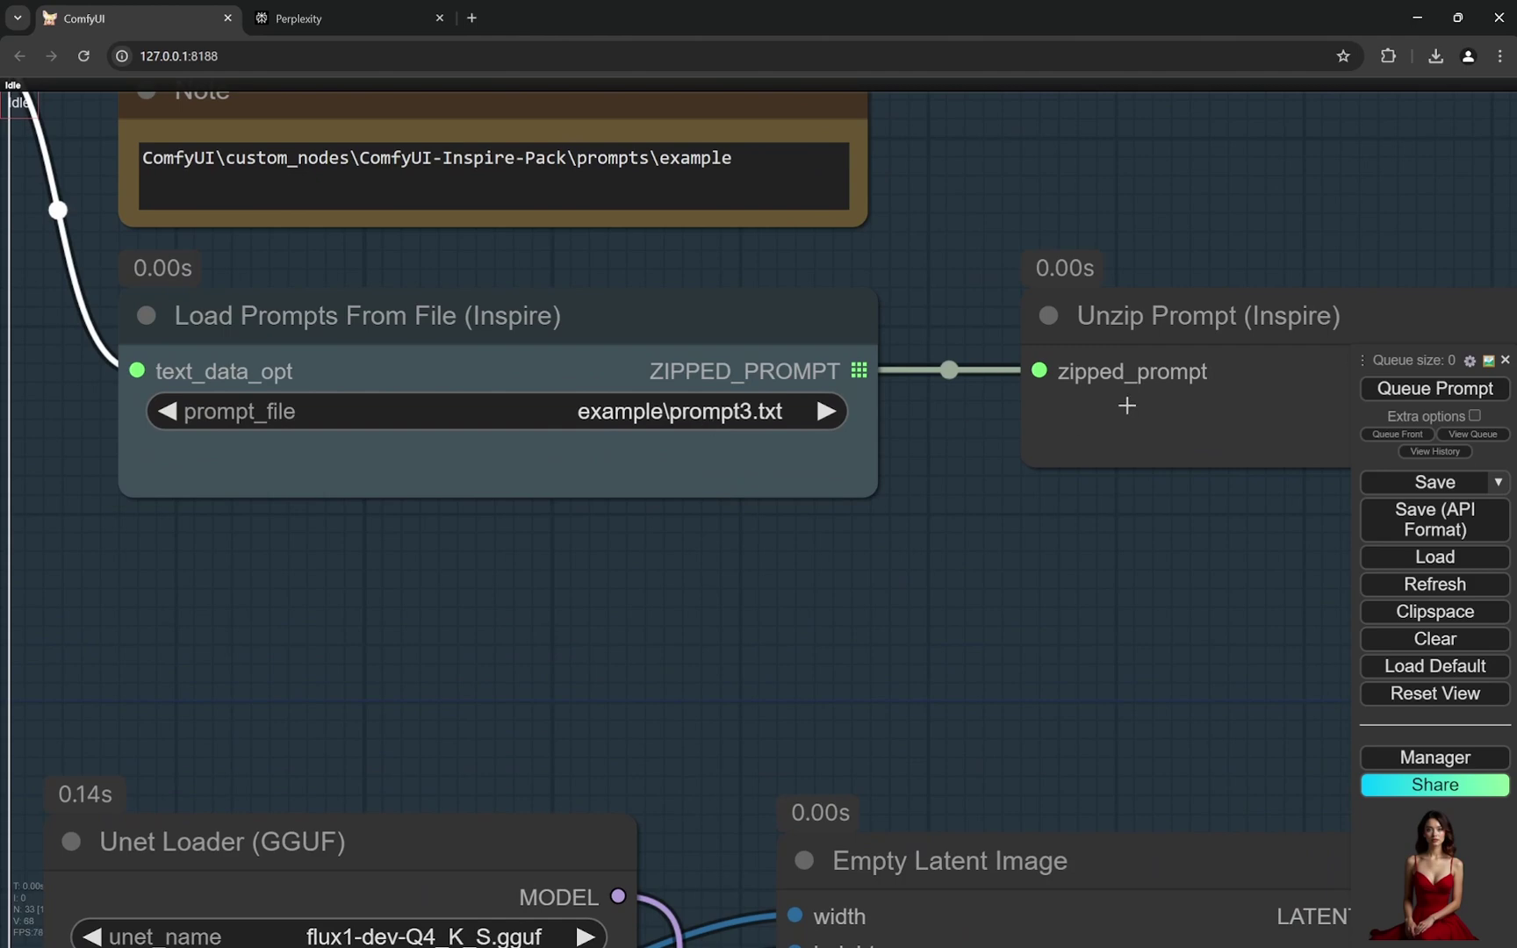
Run the workflow again and inspect the output in Save Image With Alpha
click(1395, 390)
scroll(648, 579, down, 10)
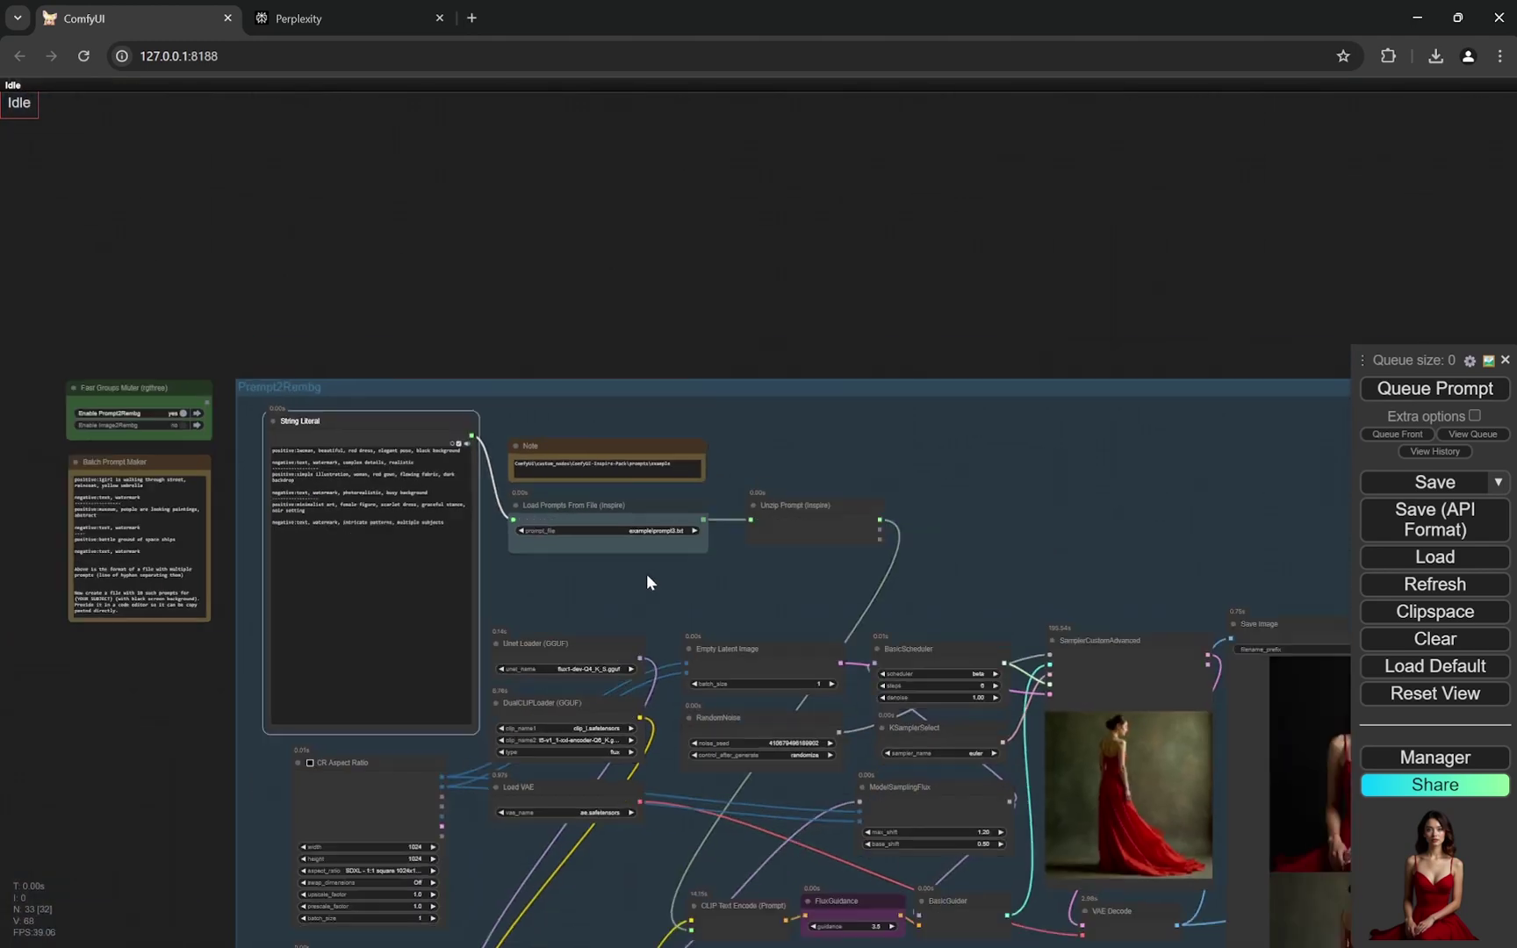
scroll(1209, 694, up, 5)
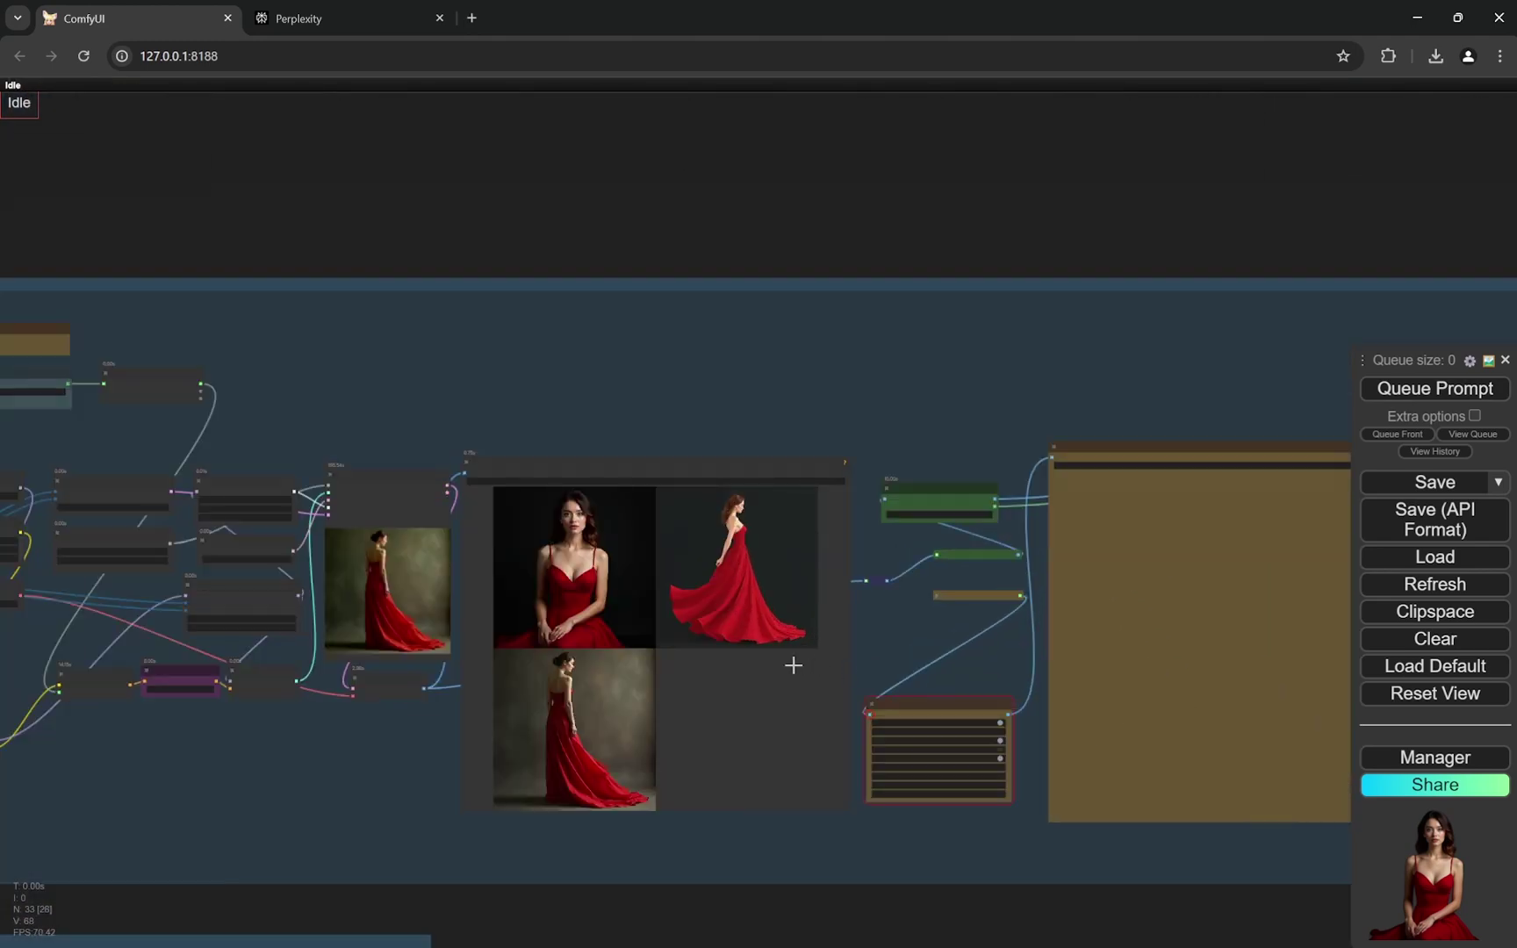
scroll(792, 667, up, 5)
scroll(579, 763, down, 6)
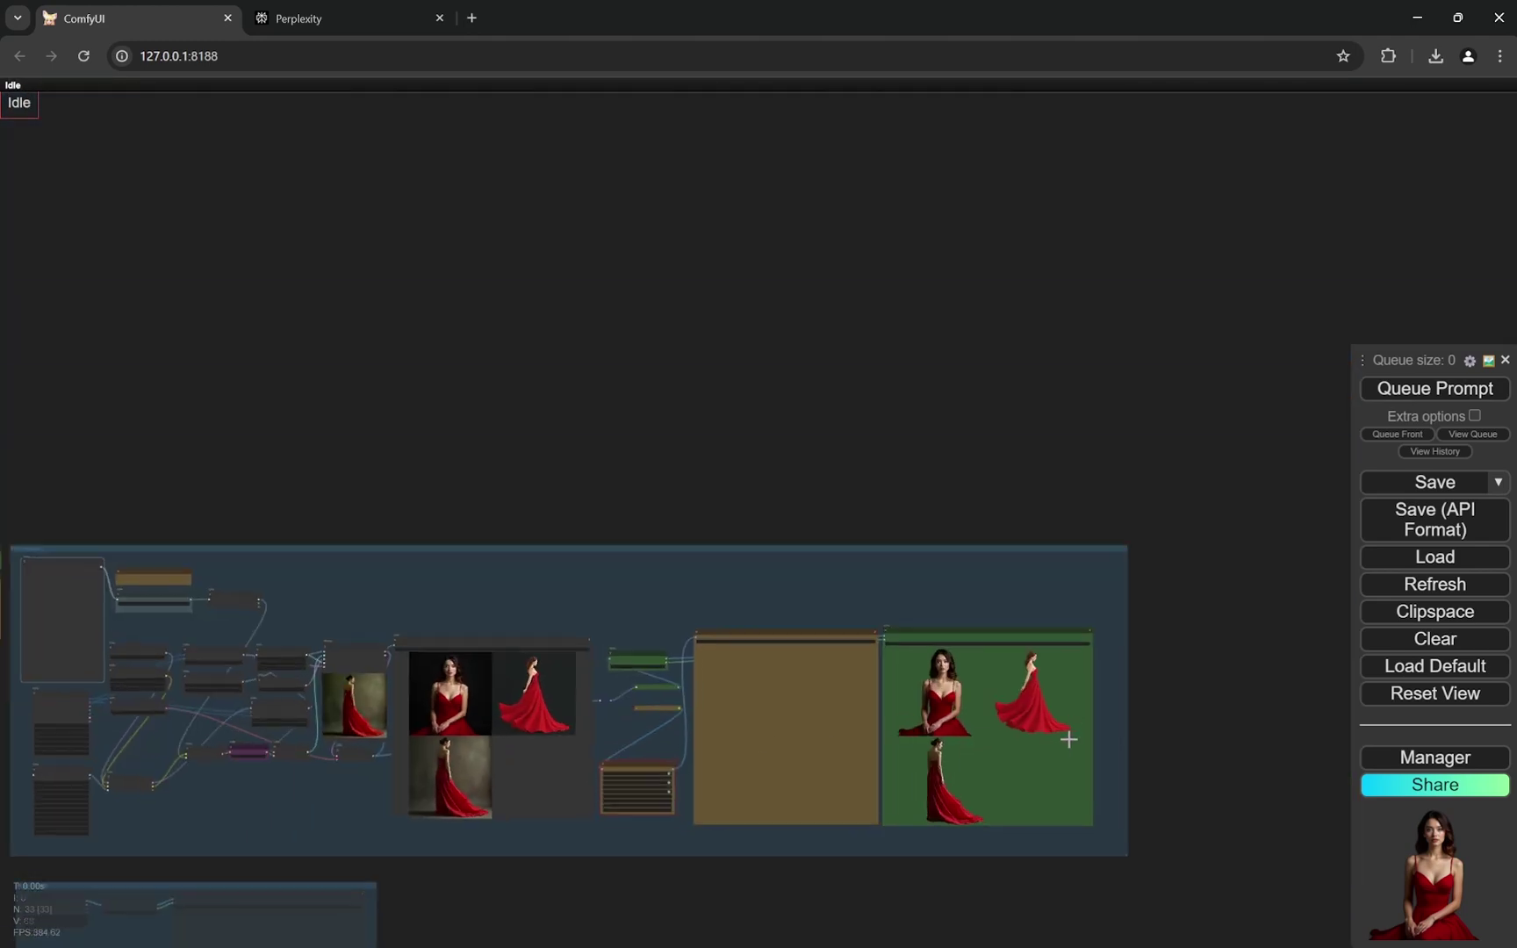
scroll(1067, 734, up, 3)
scroll(966, 580, up, 5)
drag(1043, 410, 1016, 217)
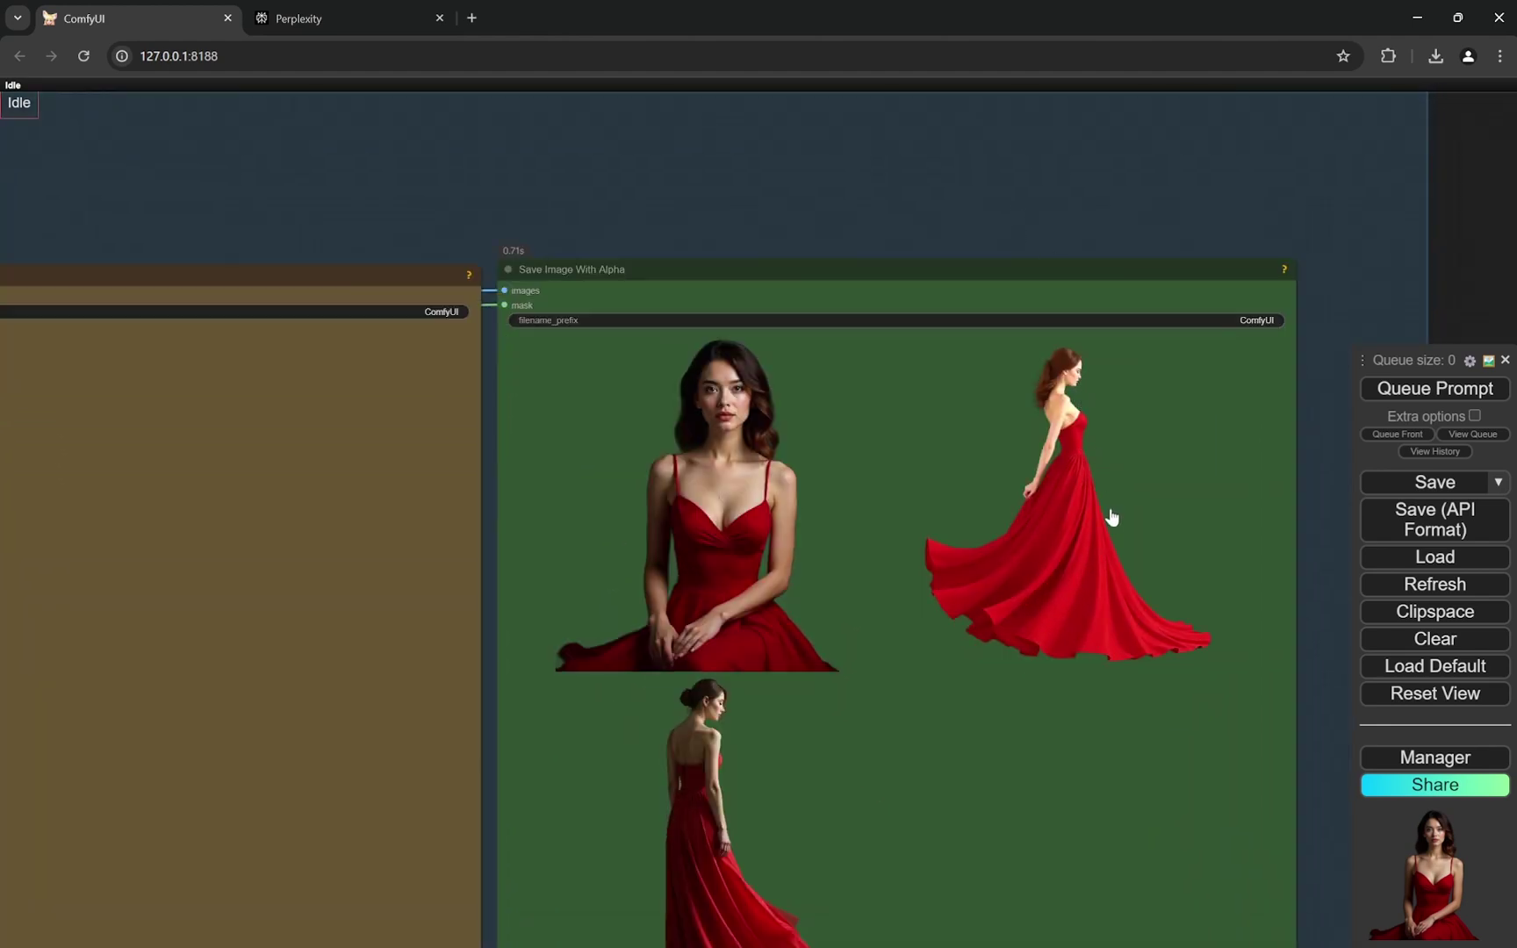
scroll(1182, 514, down, 5)
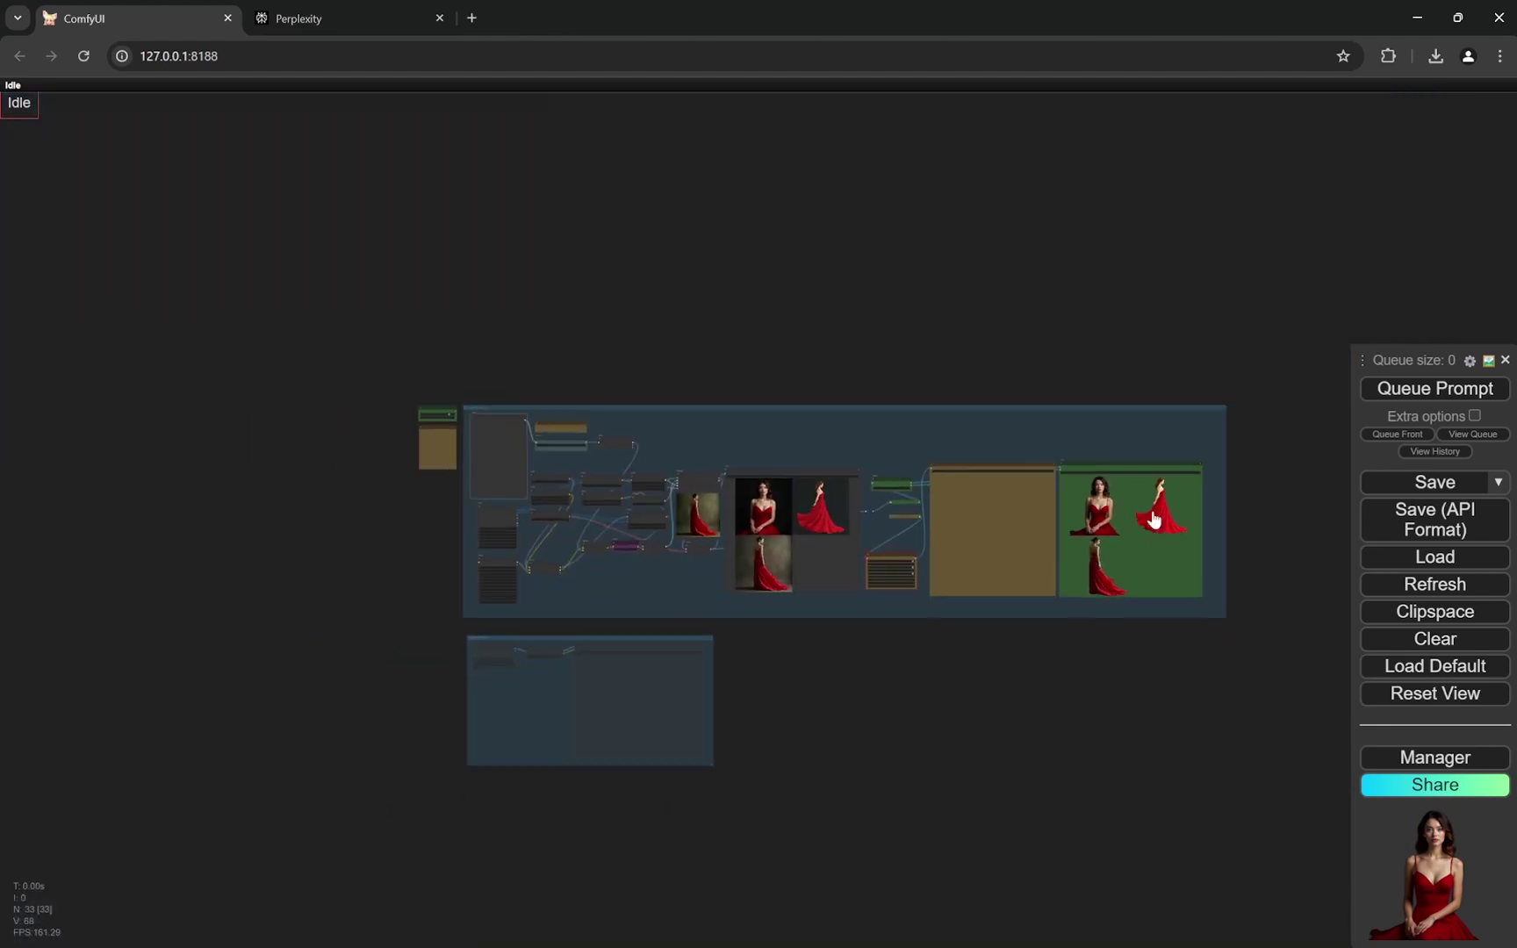
scroll(654, 711, up, 3)
scroll(344, 722, up, 5)
scroll(180, 579, up, 9)
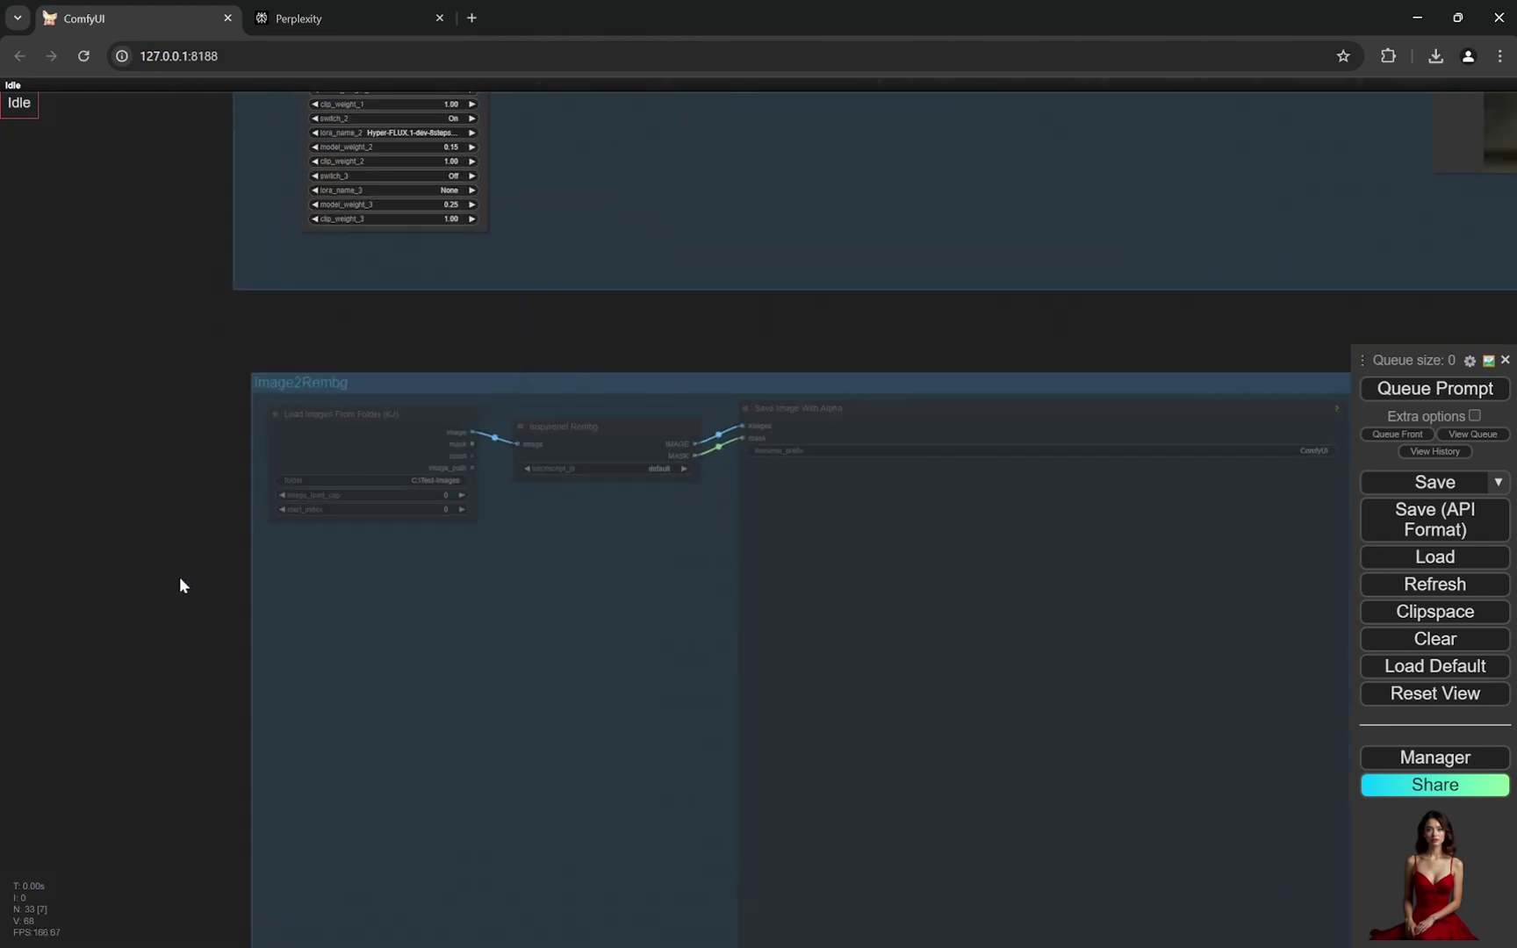
scroll(636, 466, up, 3)
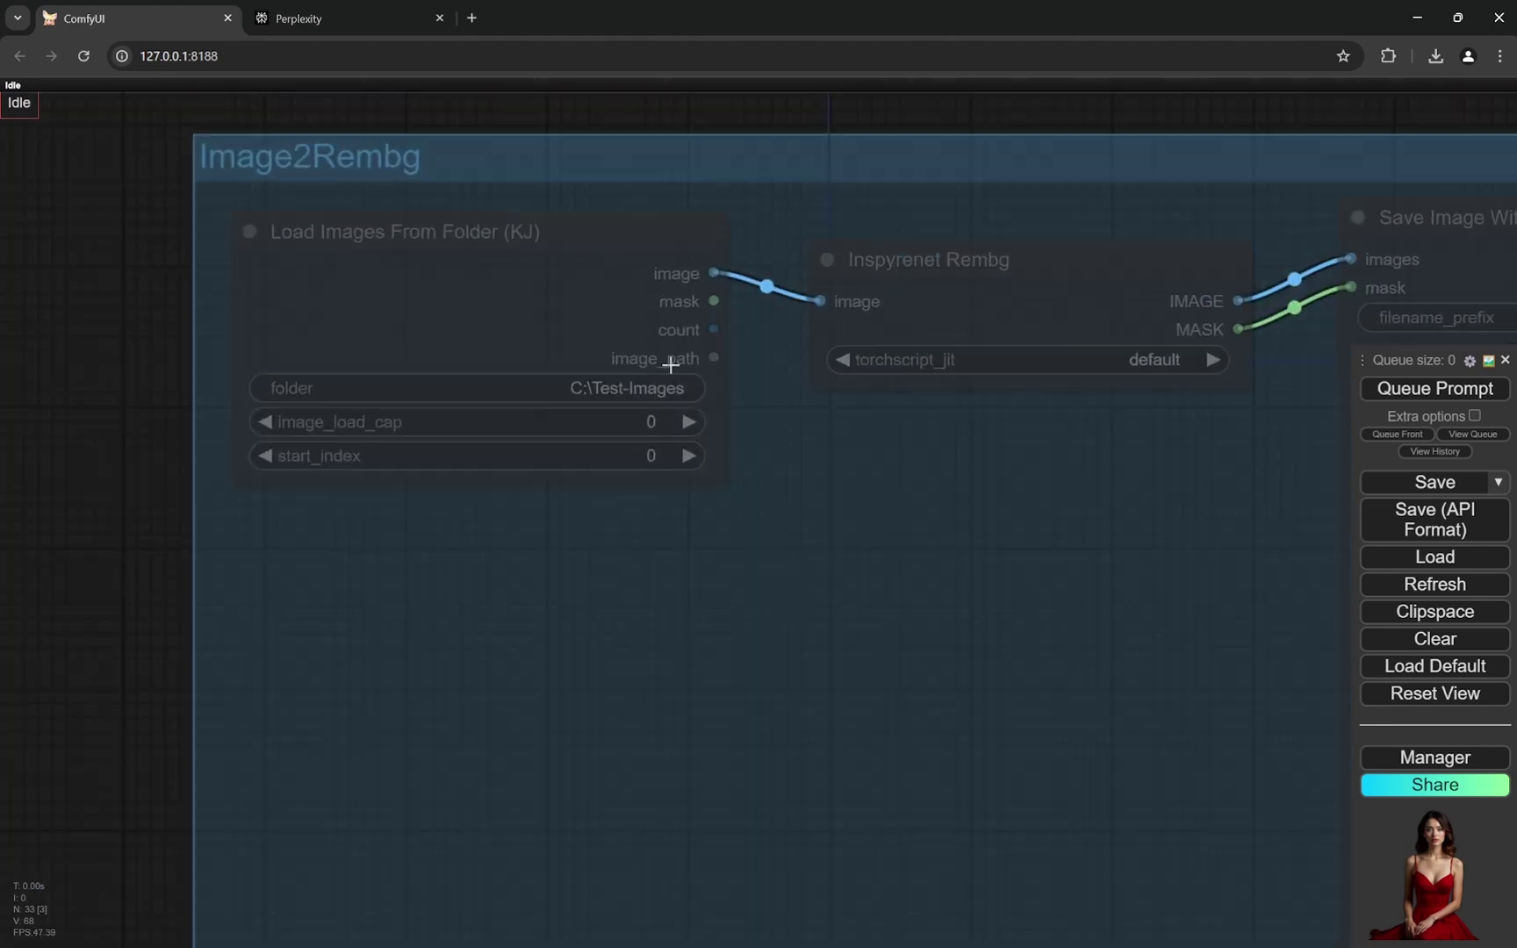
scroll(478, 487, down, 2)
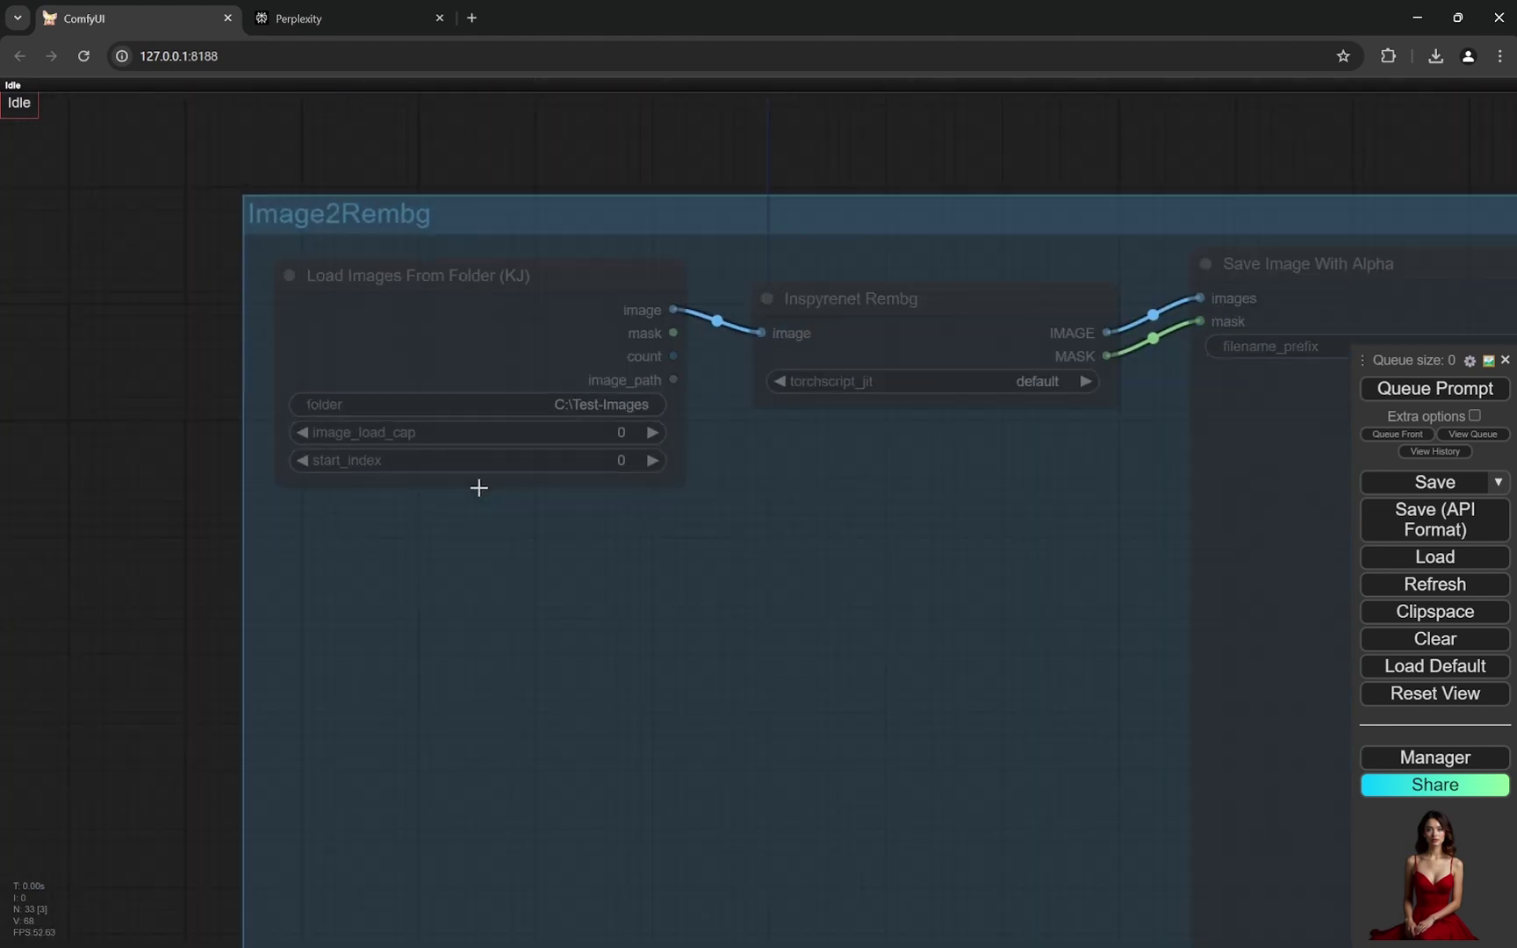
scroll(935, 450, down, 4)
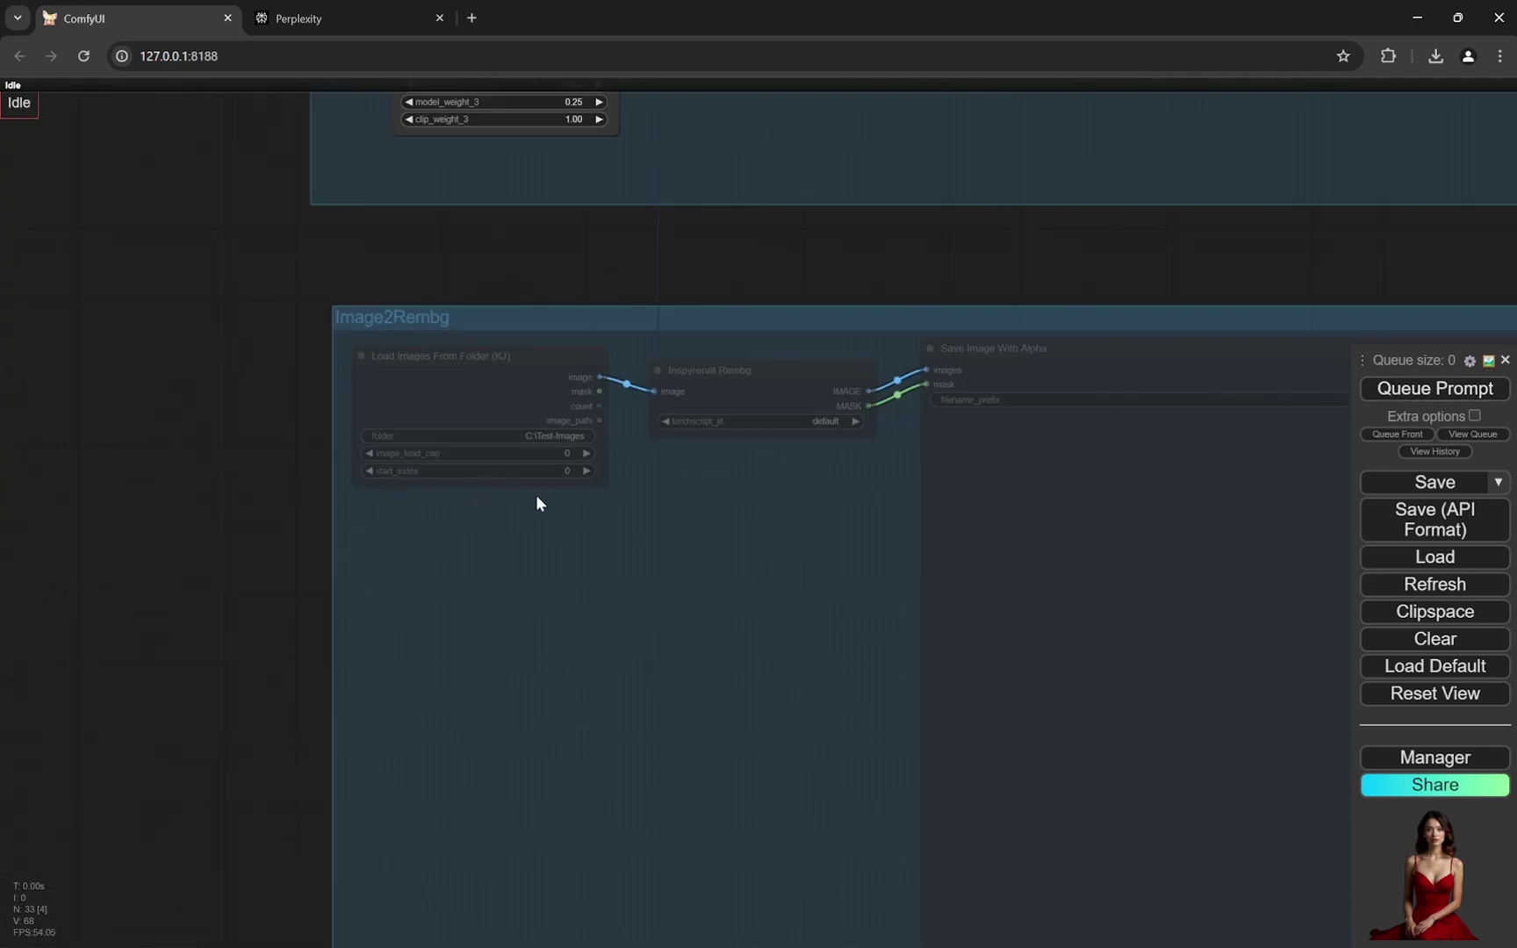
scroll(526, 502, down, 6)
scroll(698, 511, up, 6)
scroll(519, 523, down, 6)
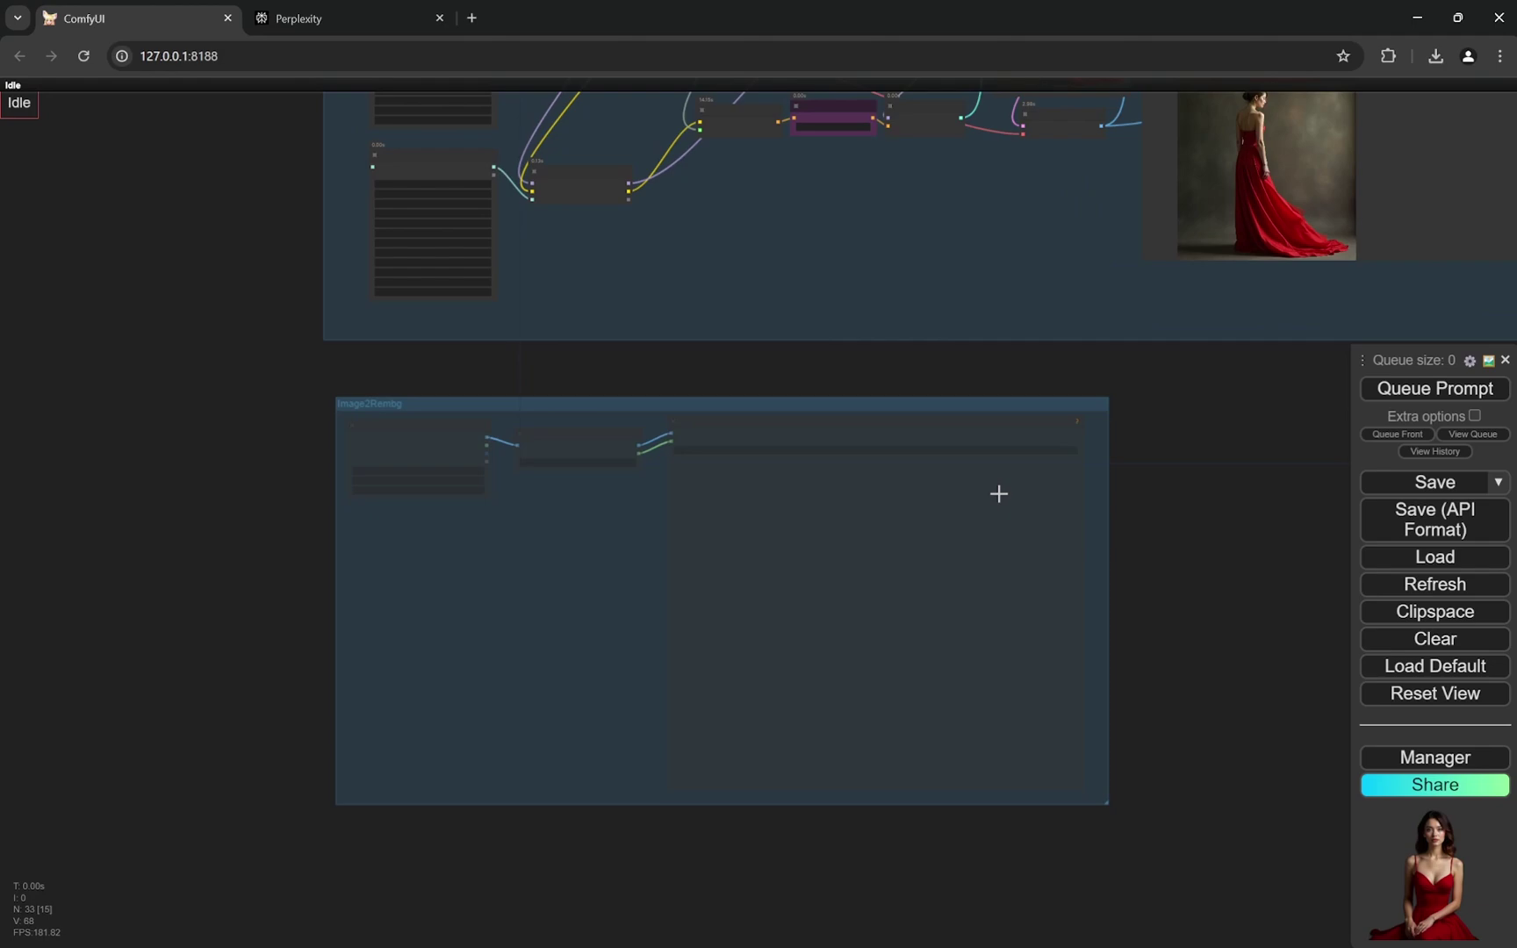
scroll(1070, 609, down, 6)
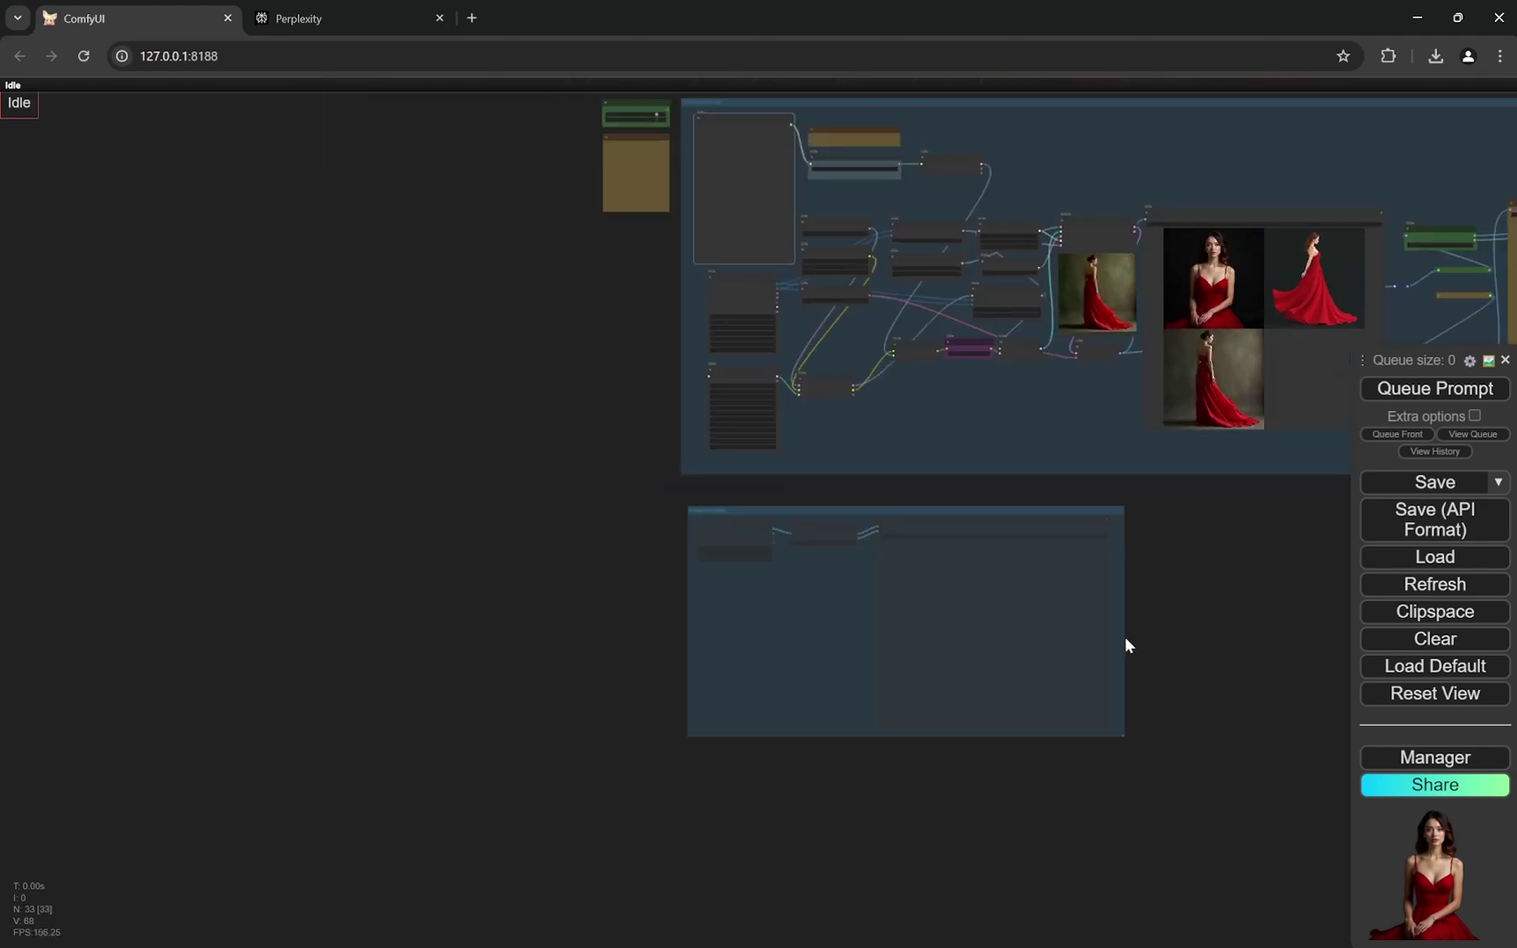
scroll(639, 424, up, 6)
scroll(809, 314, up, 3)
scroll(884, 345, up, 4)
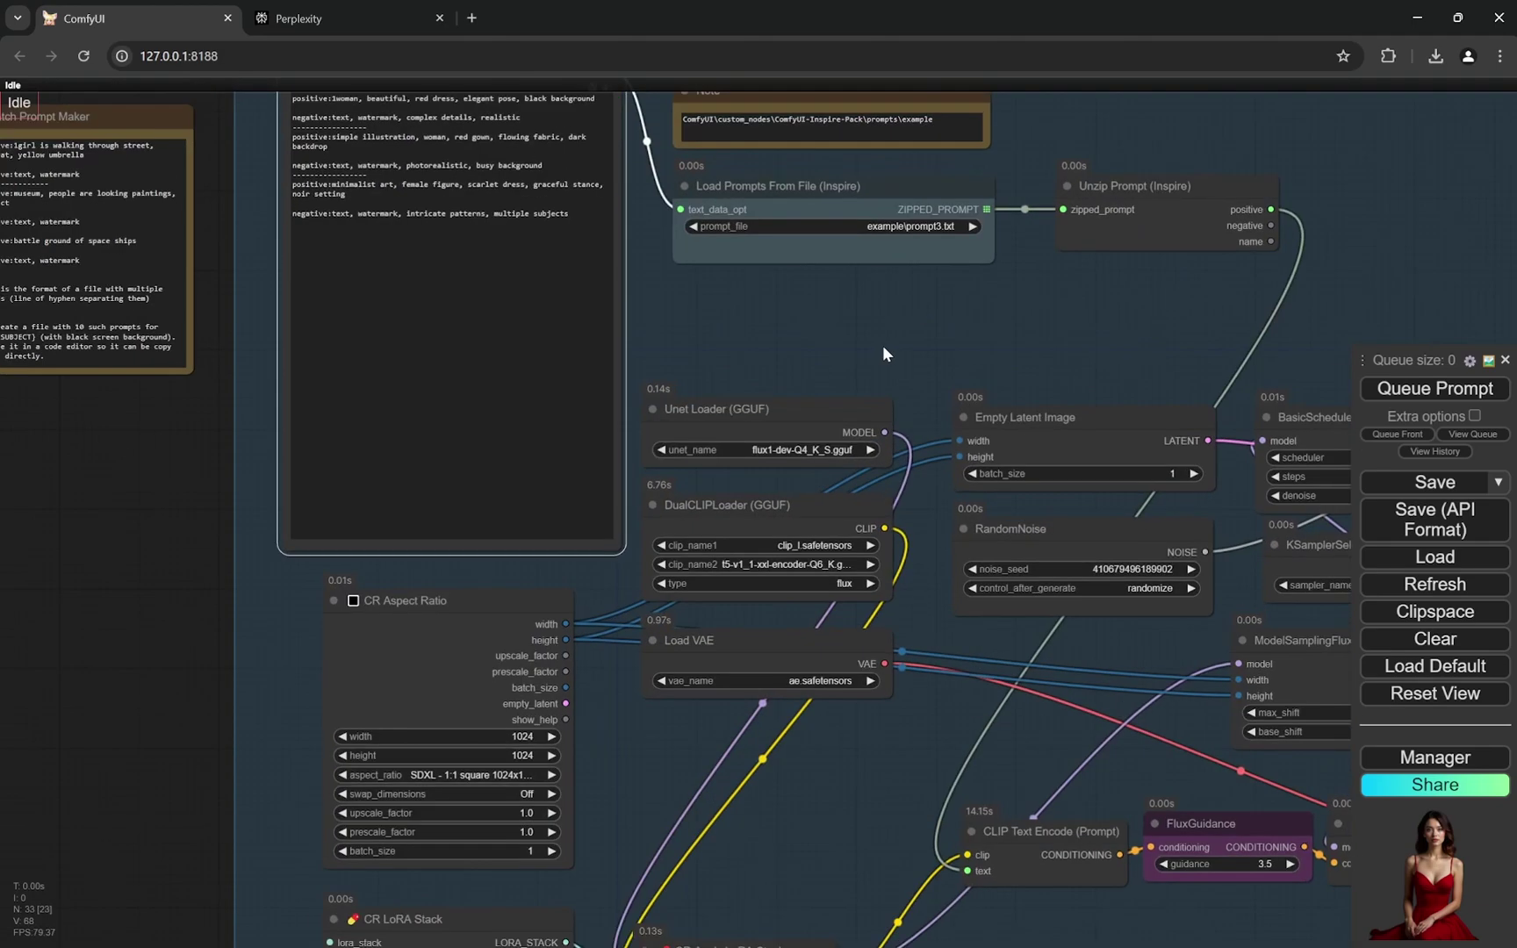
scroll(824, 430, up, 3)
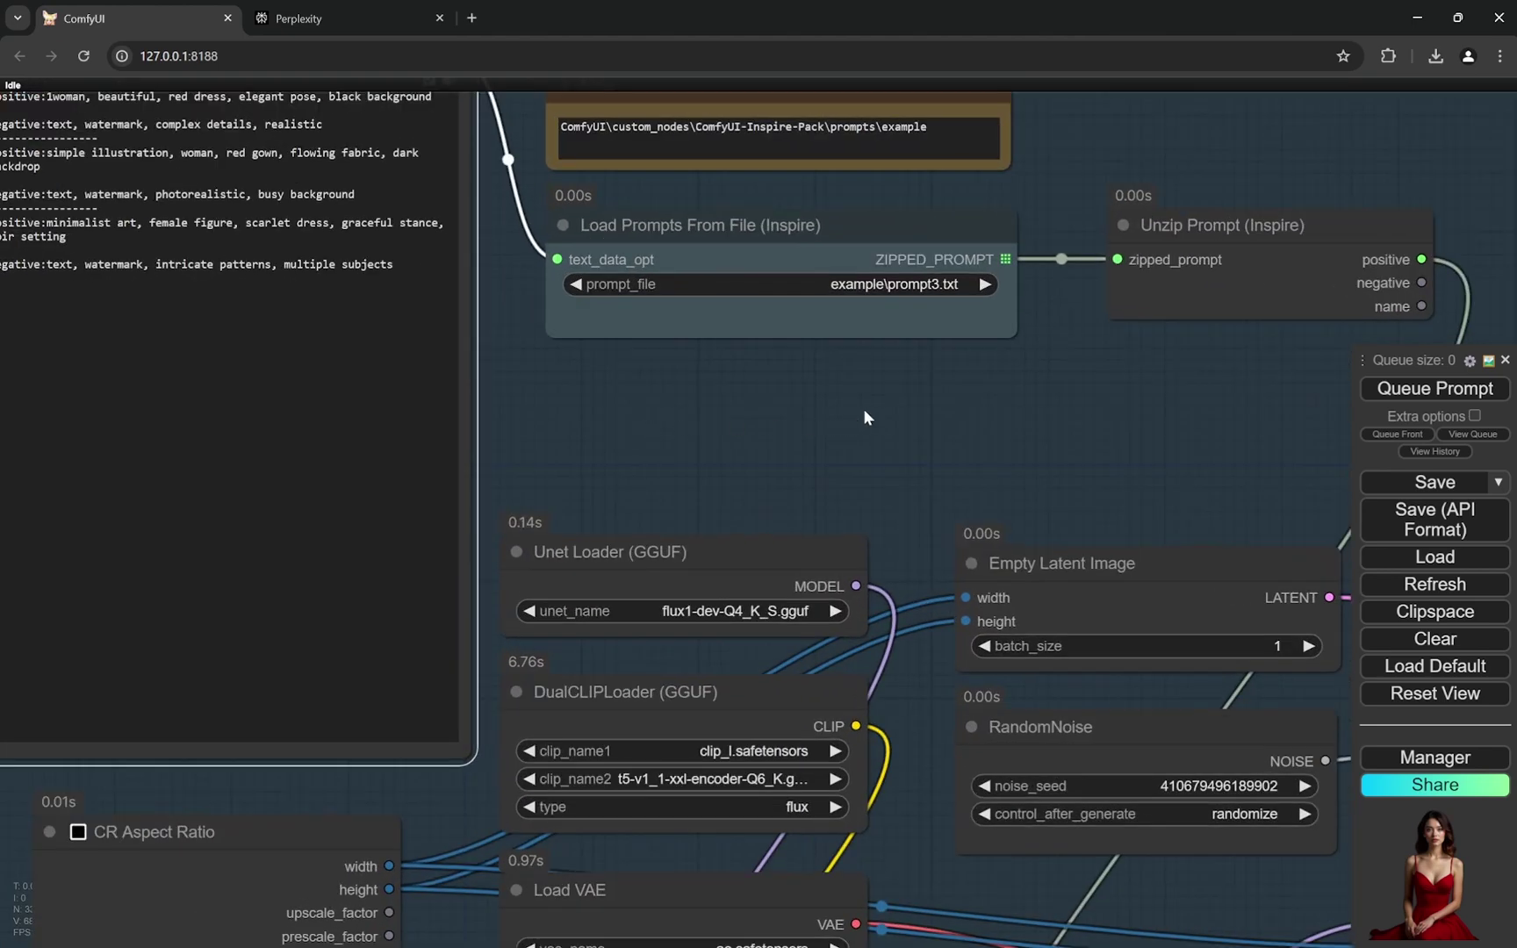
scroll(842, 600, down, 2)
scroll(728, 568, up, 1)
scroll(626, 576, down, 1)
scroll(565, 302, left, 2)
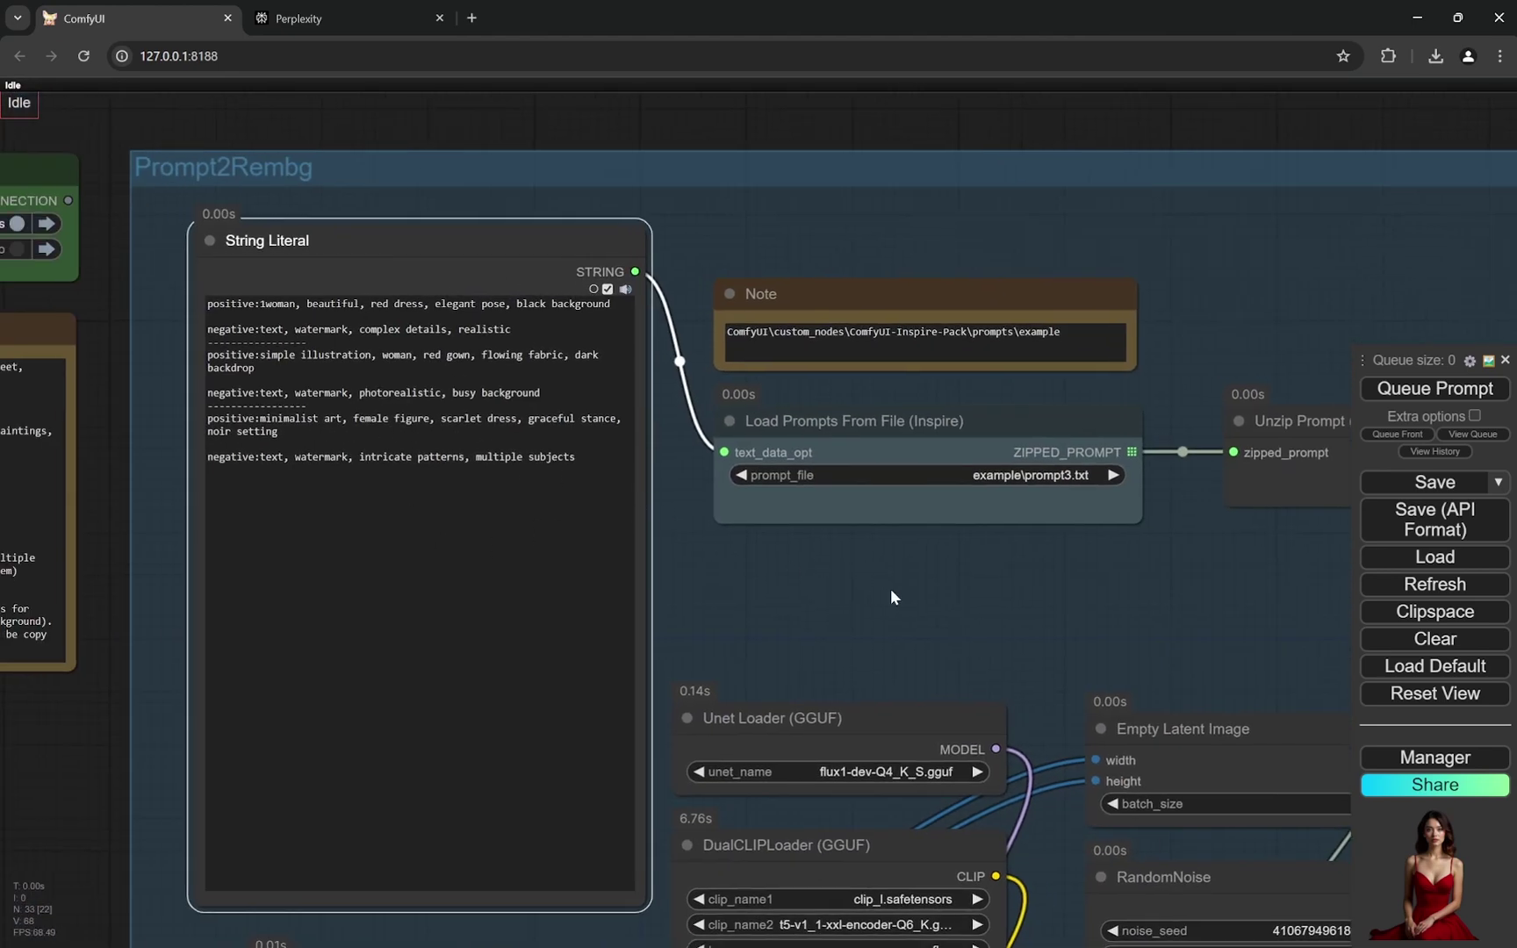
Highlight the folder path text in the Note, then deselect it
scroll(908, 588, up, 3)
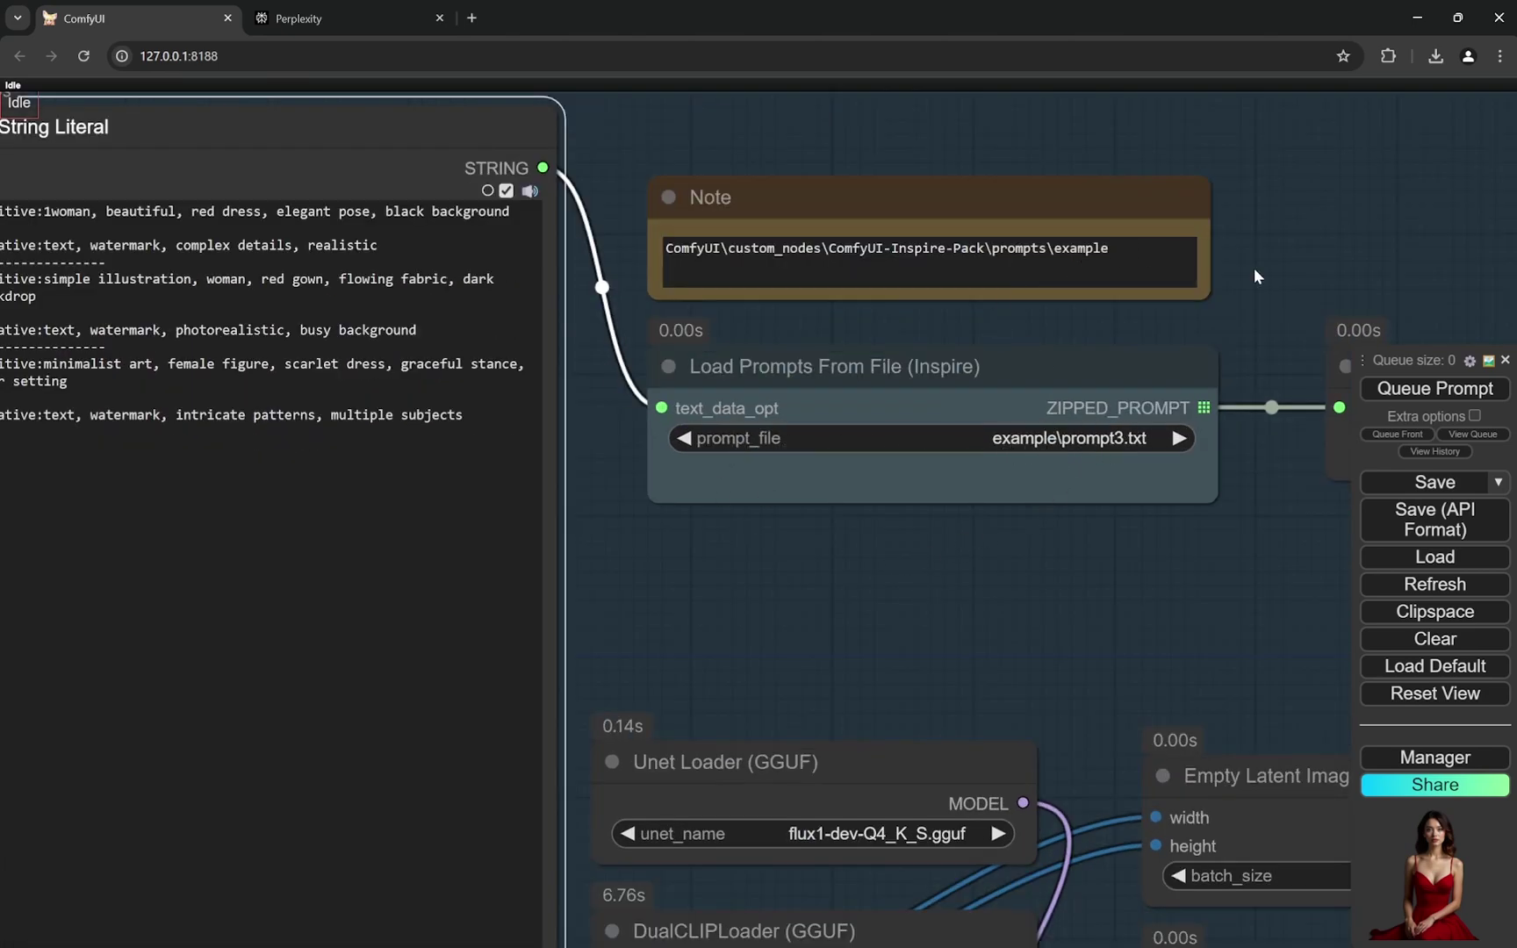
scroll(1254, 275, up, 3)
drag(1062, 241, 452, 241)
click(1081, 254)
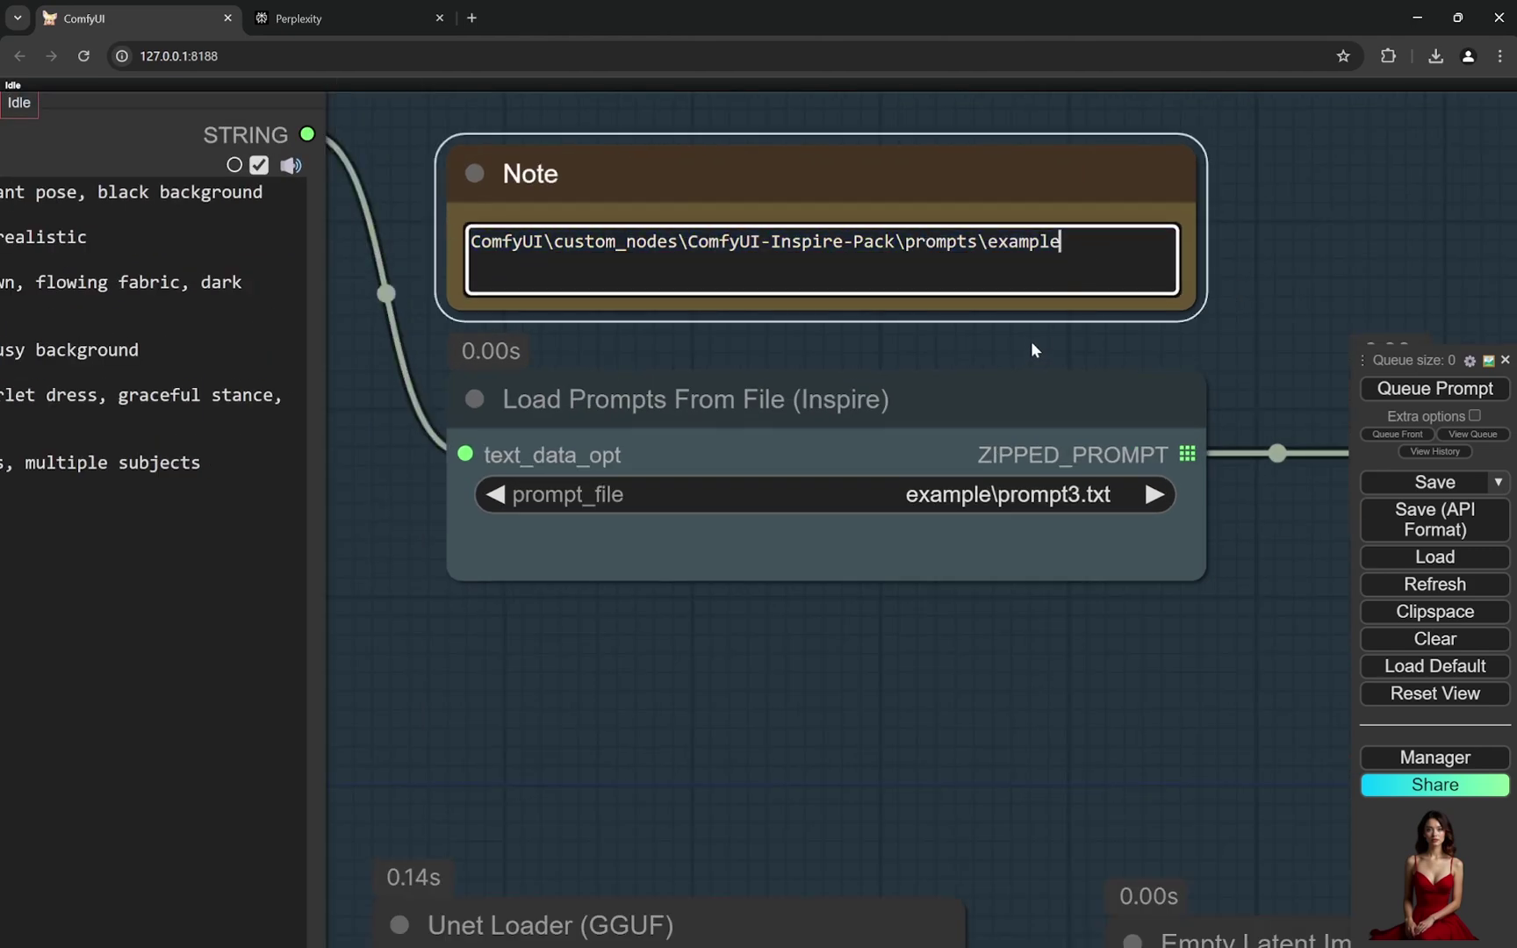
scroll(1141, 668, down, 6)
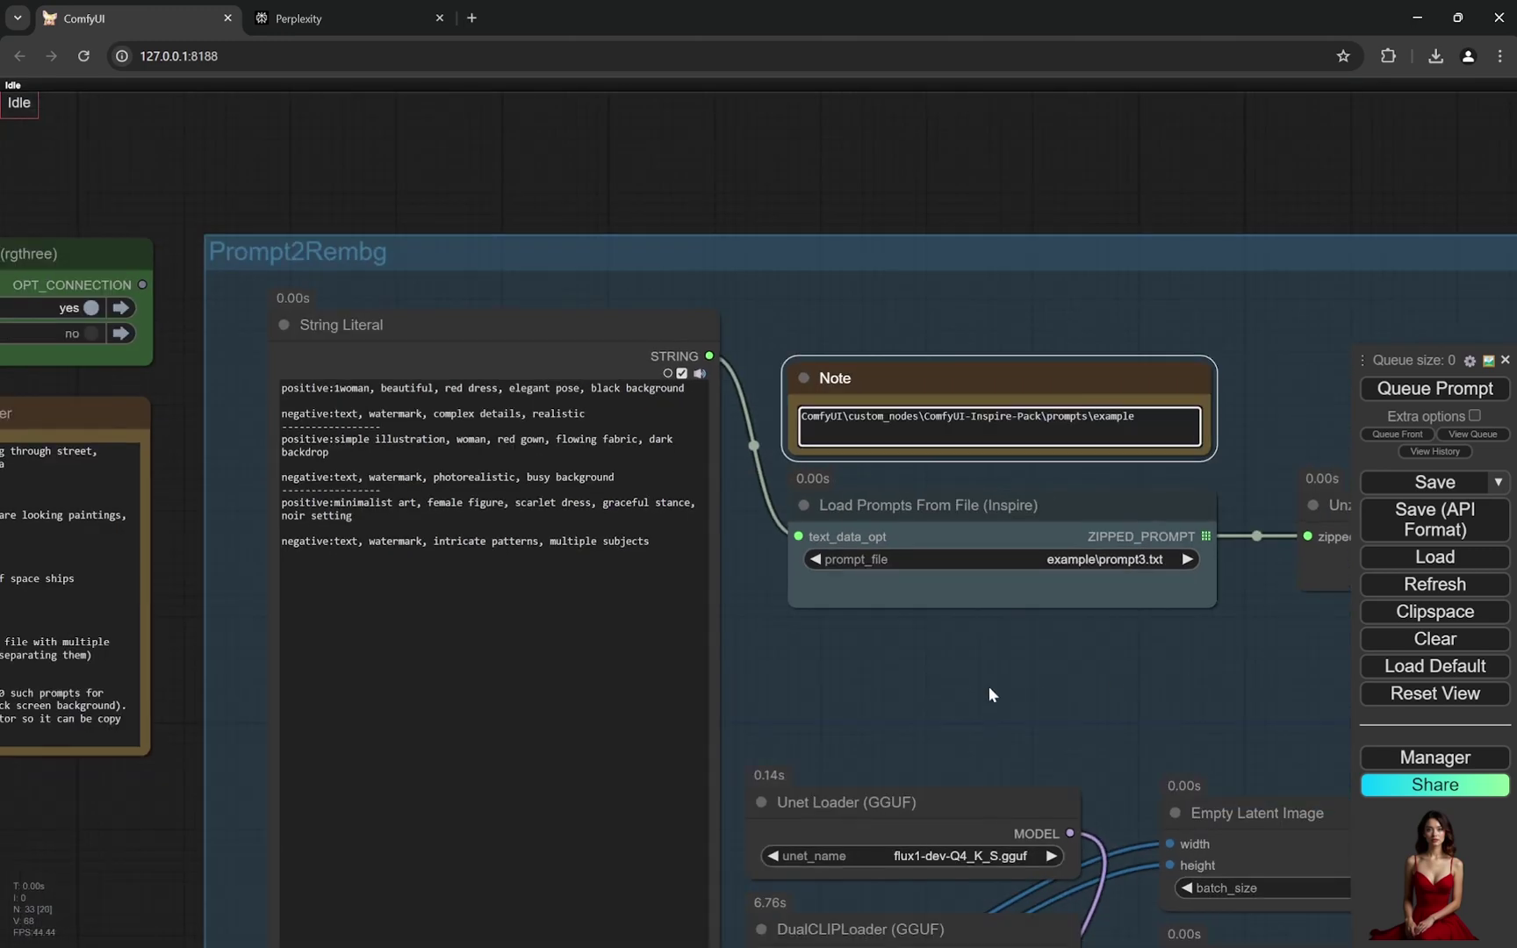
scroll(913, 519, up, 3)
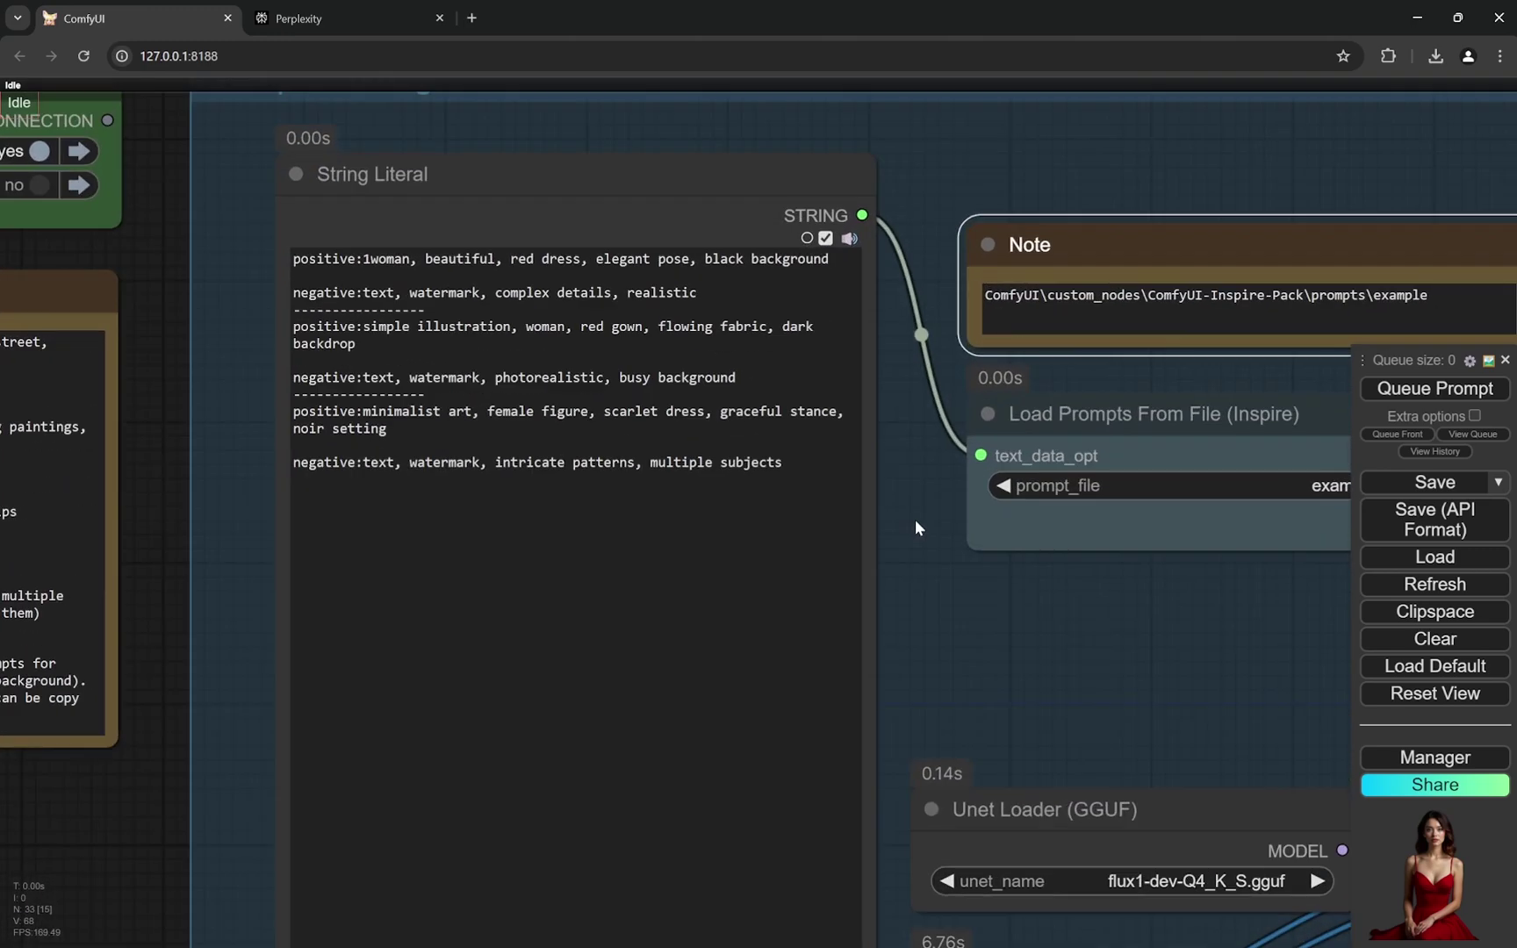
scroll(233, 325, up, 5)
scroll(233, 324, down, 2)
scroll(232, 326, up, 2)
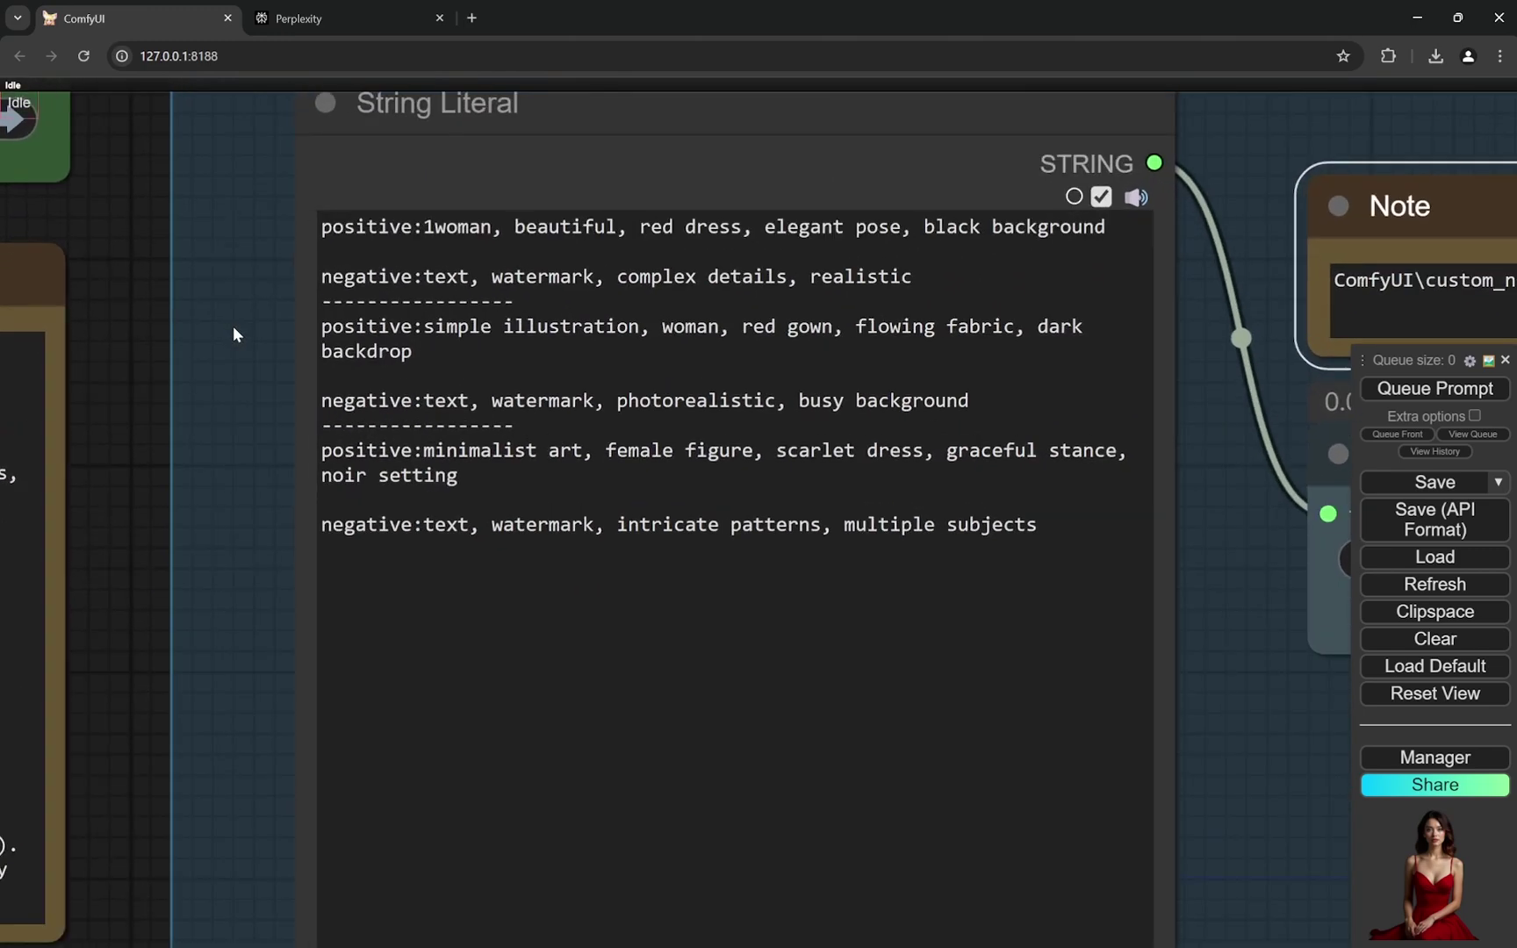
Review the first String Literal prompt line and the Batch Prompt Maker's first positive prompt
click(323, 228)
drag(323, 228, 959, 228)
click(972, 228)
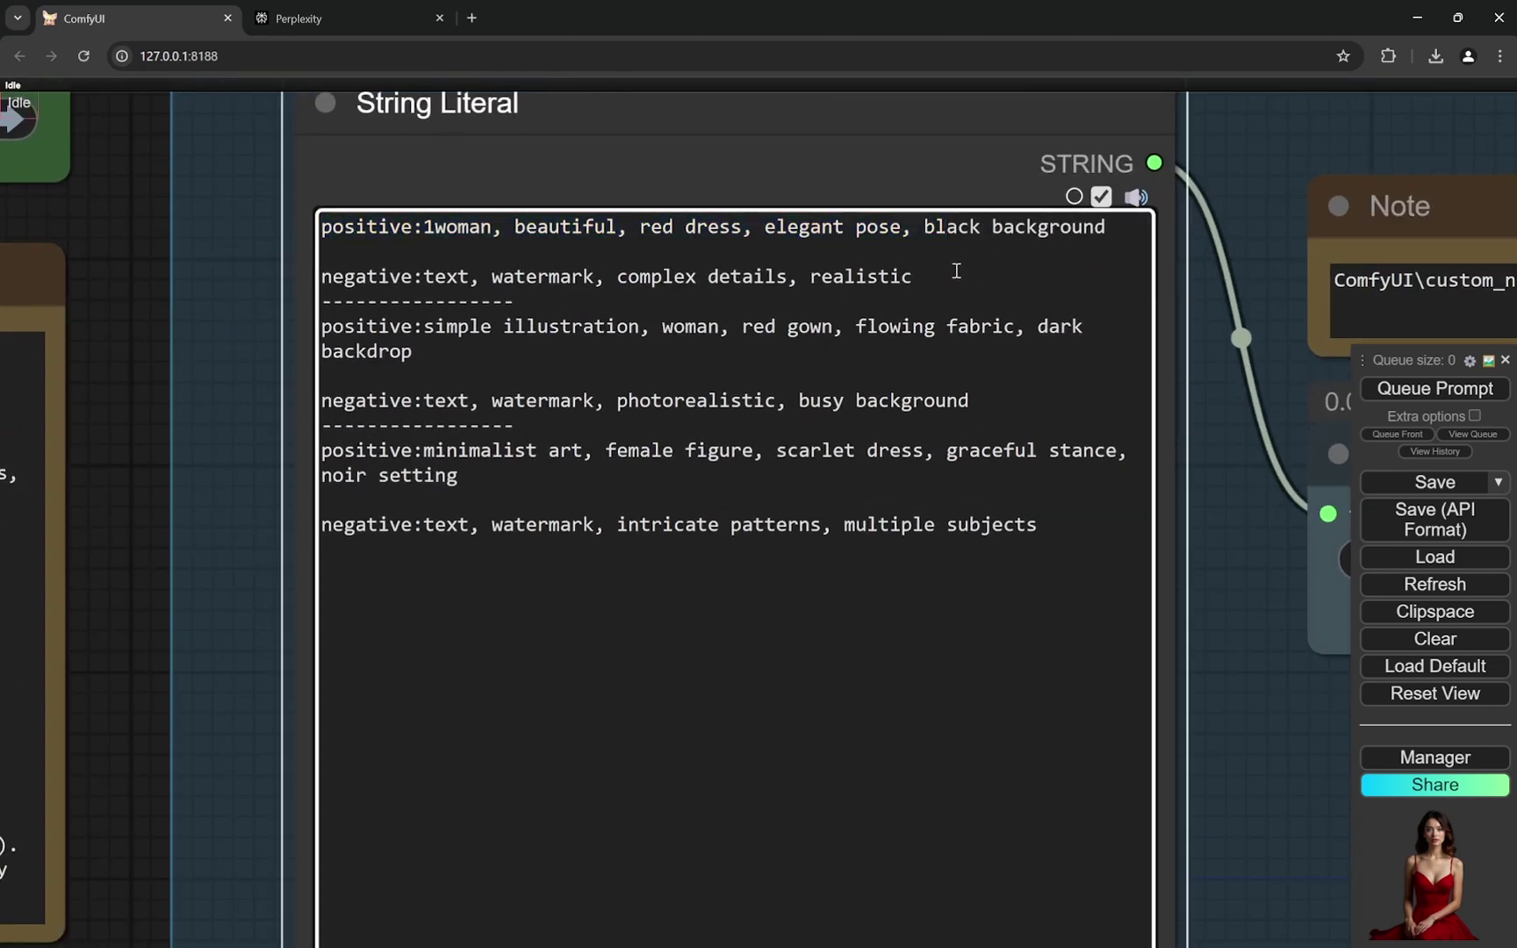
scroll(118, 435, down, 4)
drag(114, 447, 432, 434)
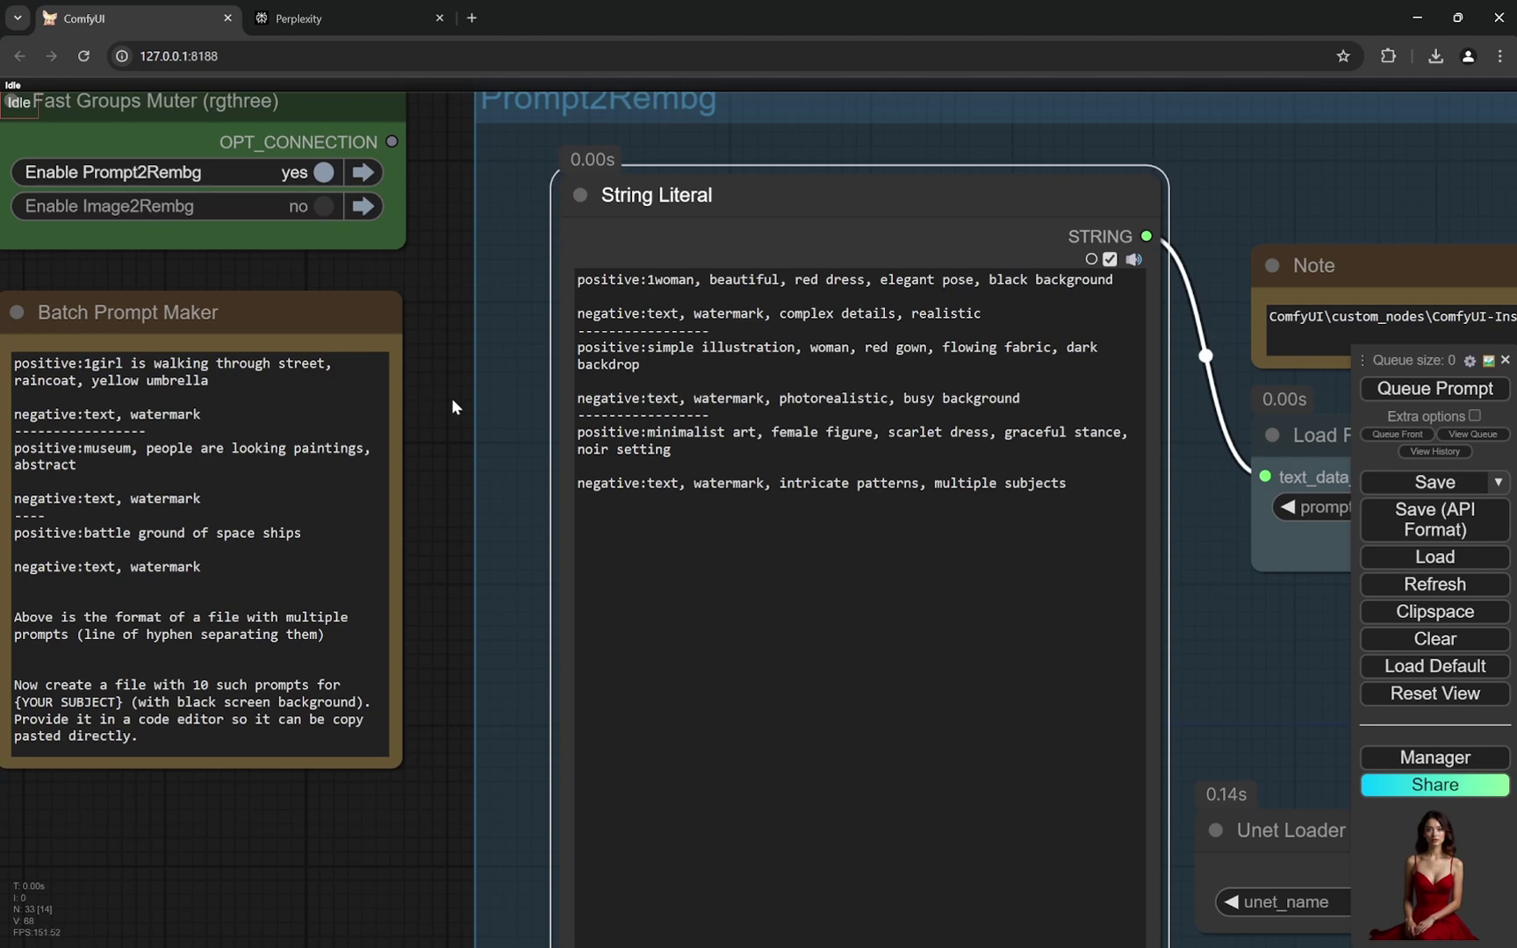
scroll(453, 405, up, 2)
scroll(454, 397, down, 2)
scroll(454, 397, up, 1)
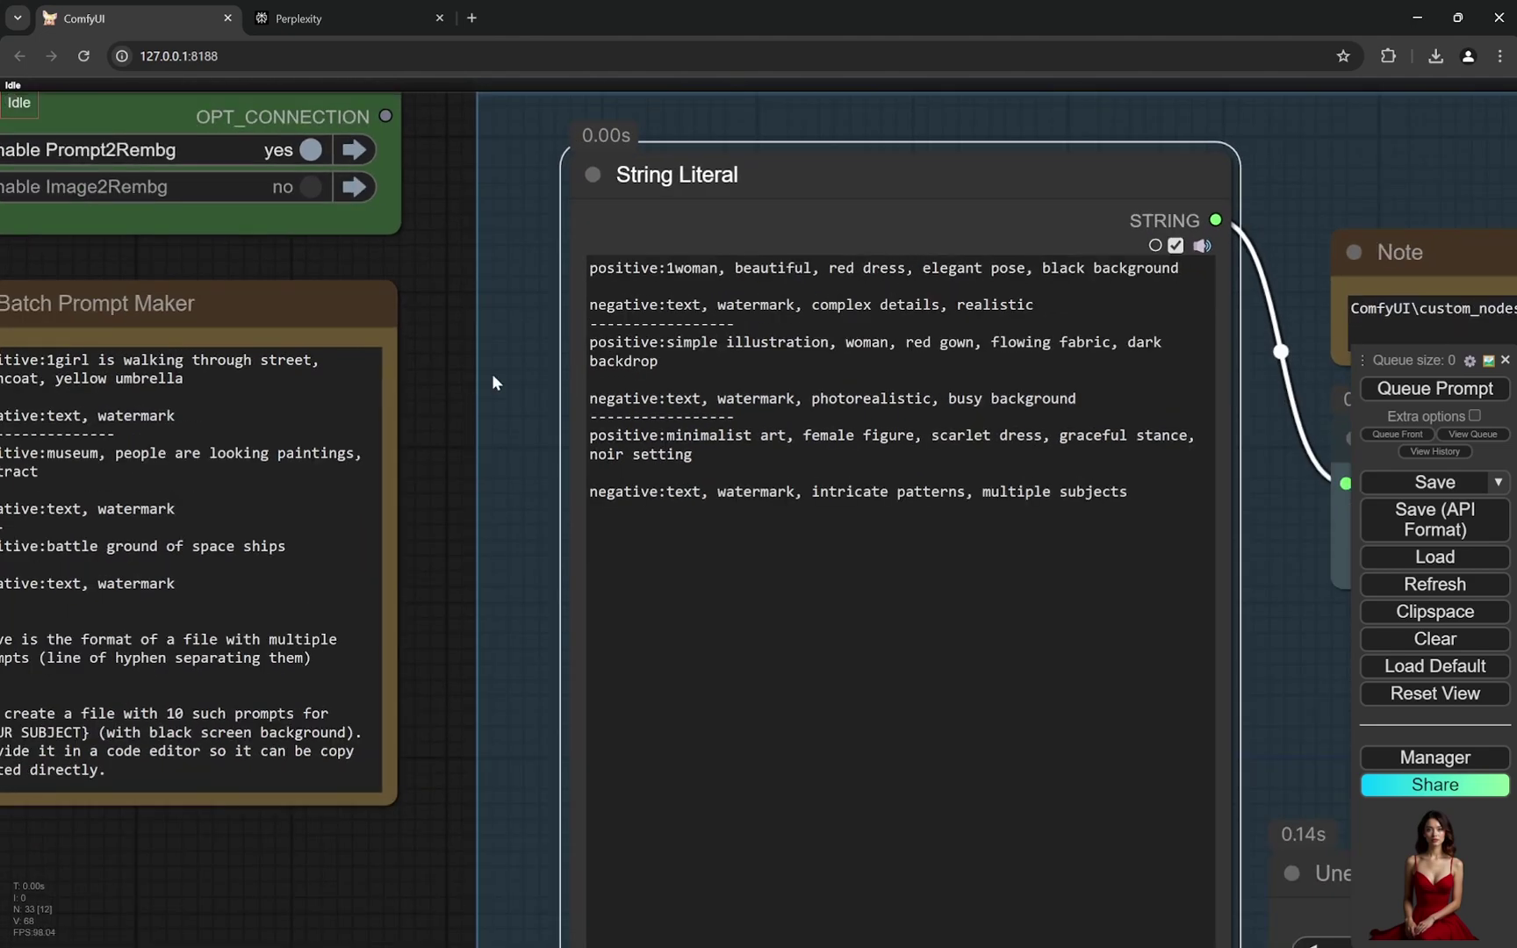
drag(690, 269, 779, 283)
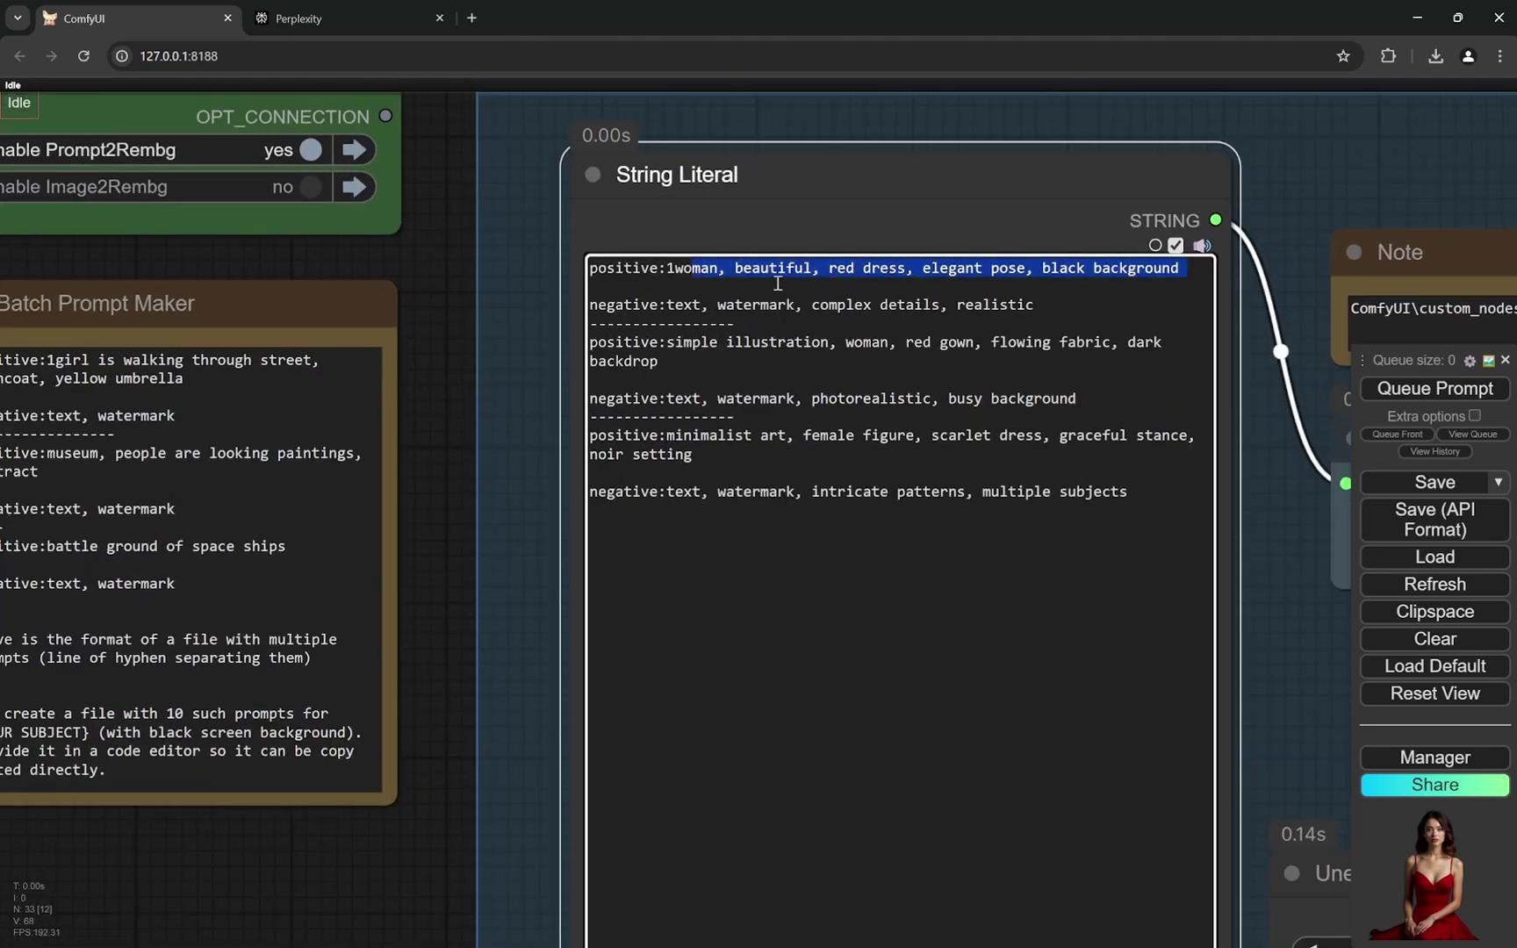
click(656, 309)
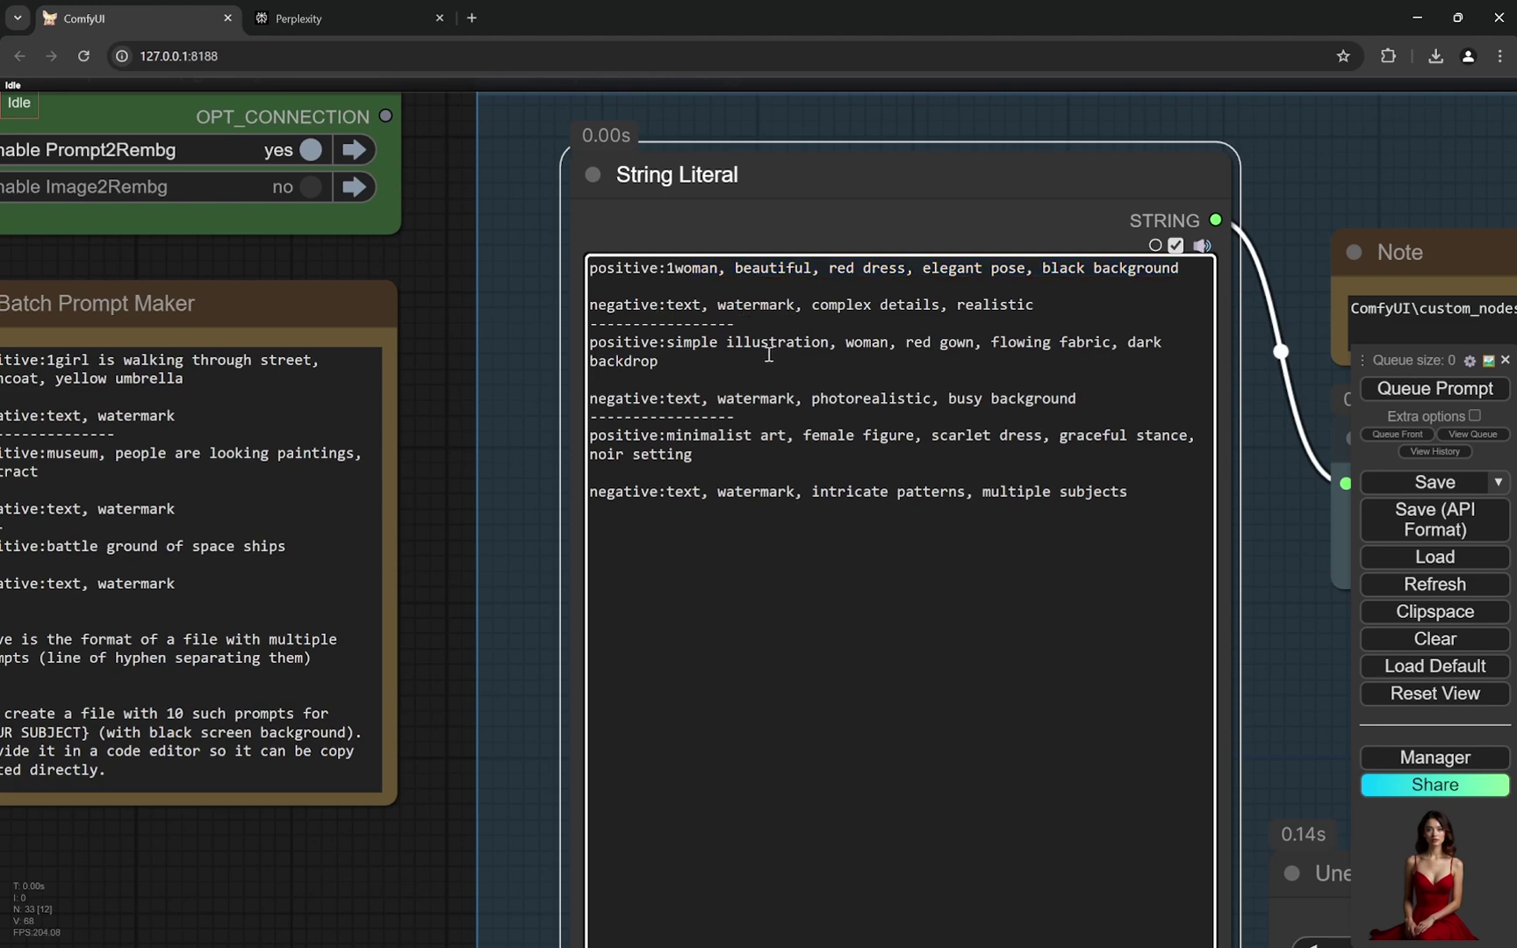
scroll(519, 325, up, 4)
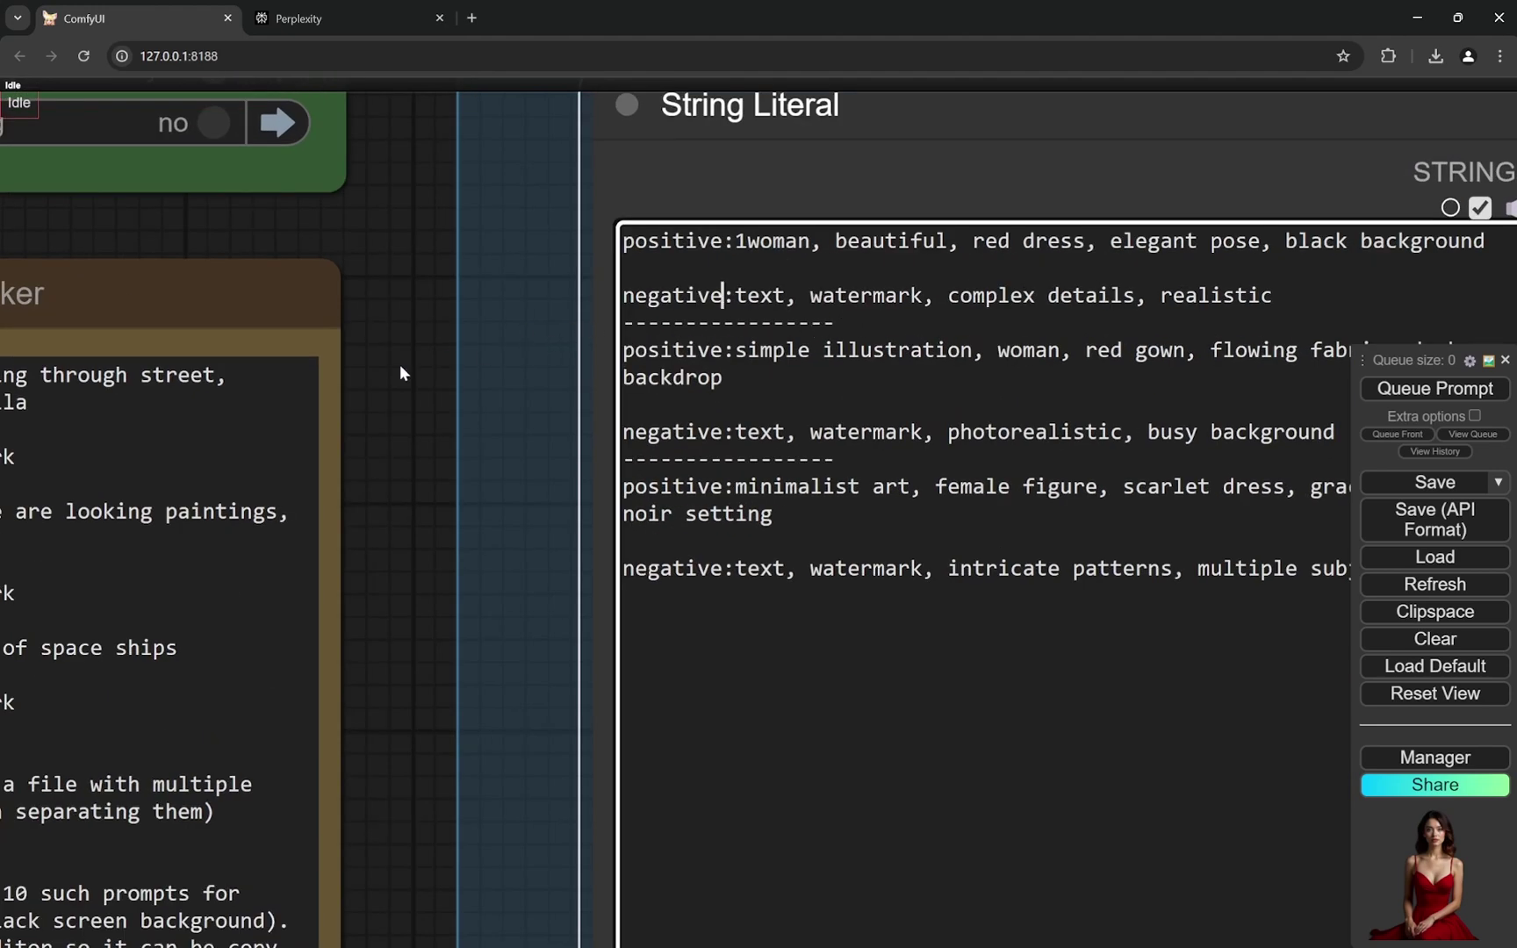
scroll(406, 369, down, 4)
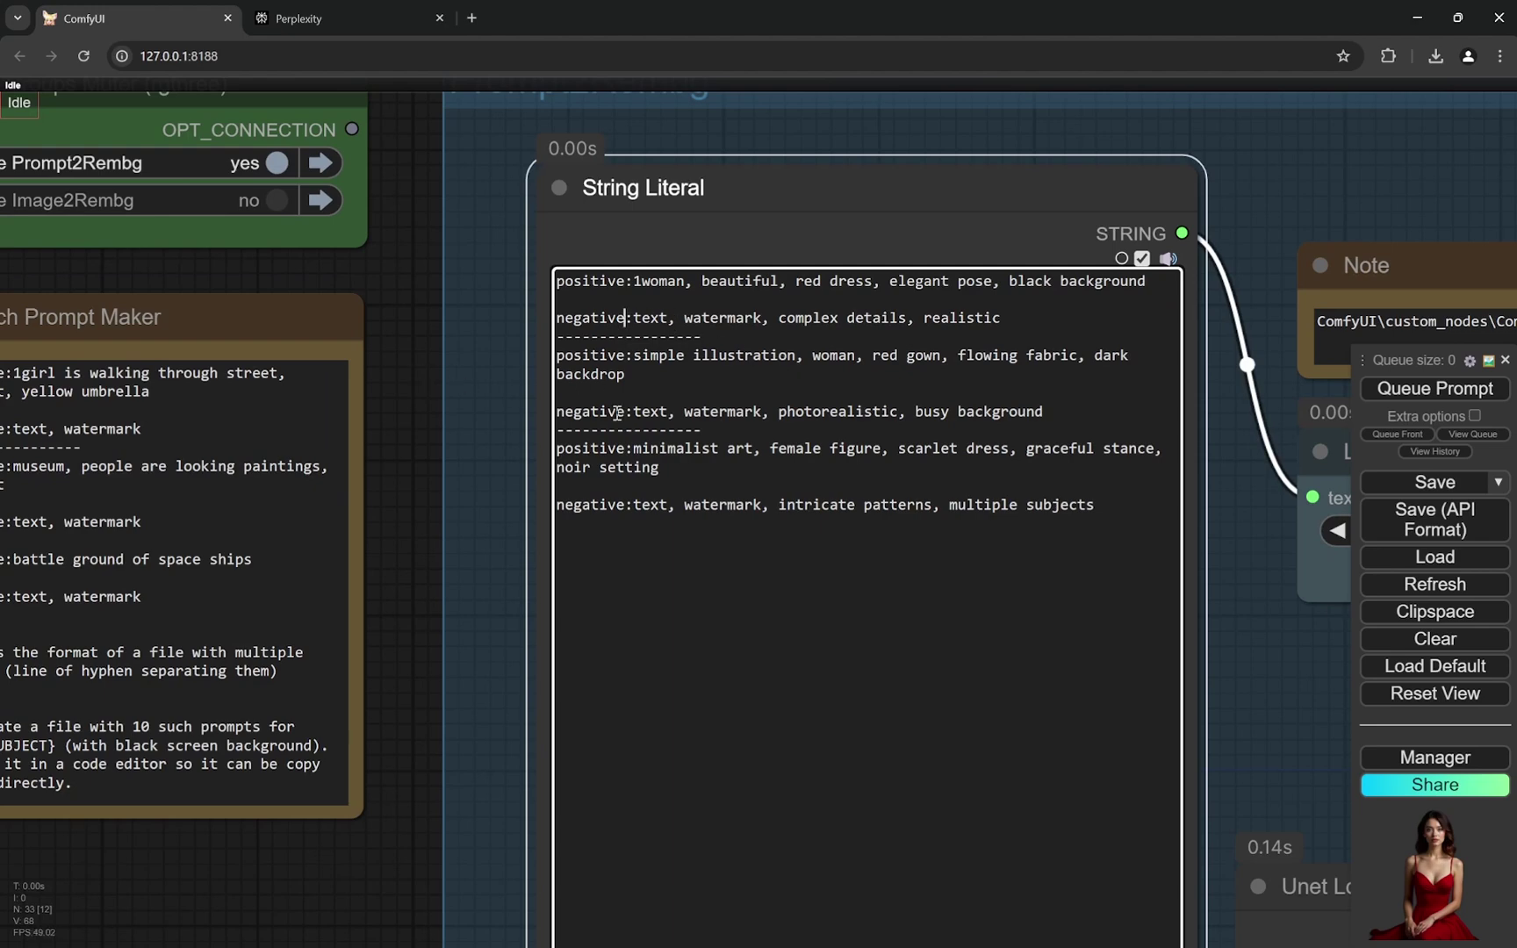
scroll(406, 481, down, 4)
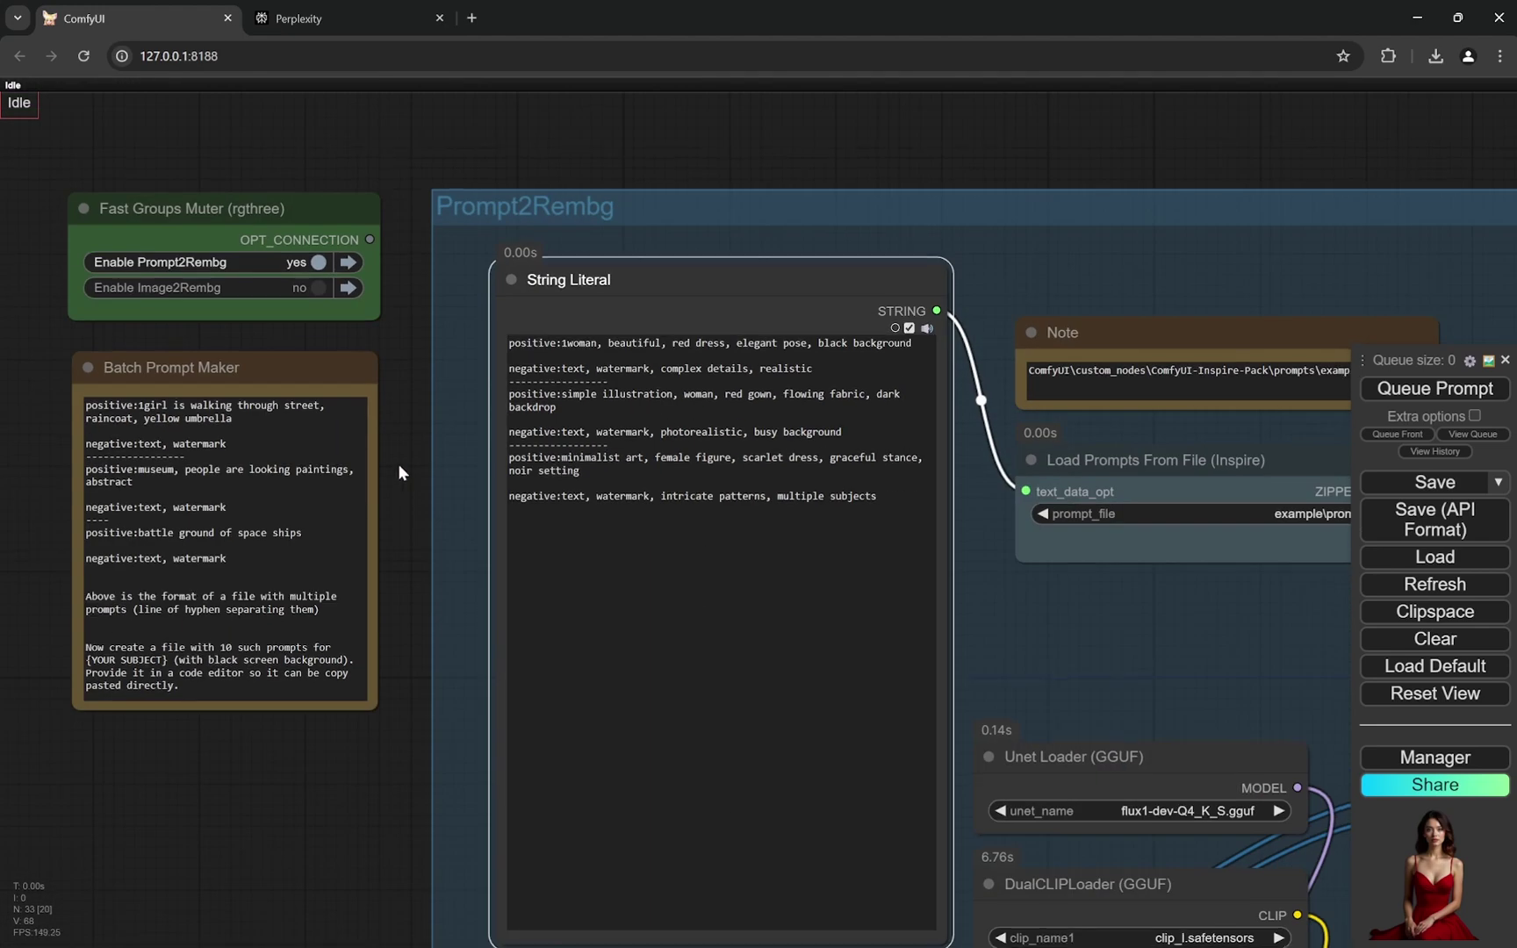
drag(392, 449, 329, 318)
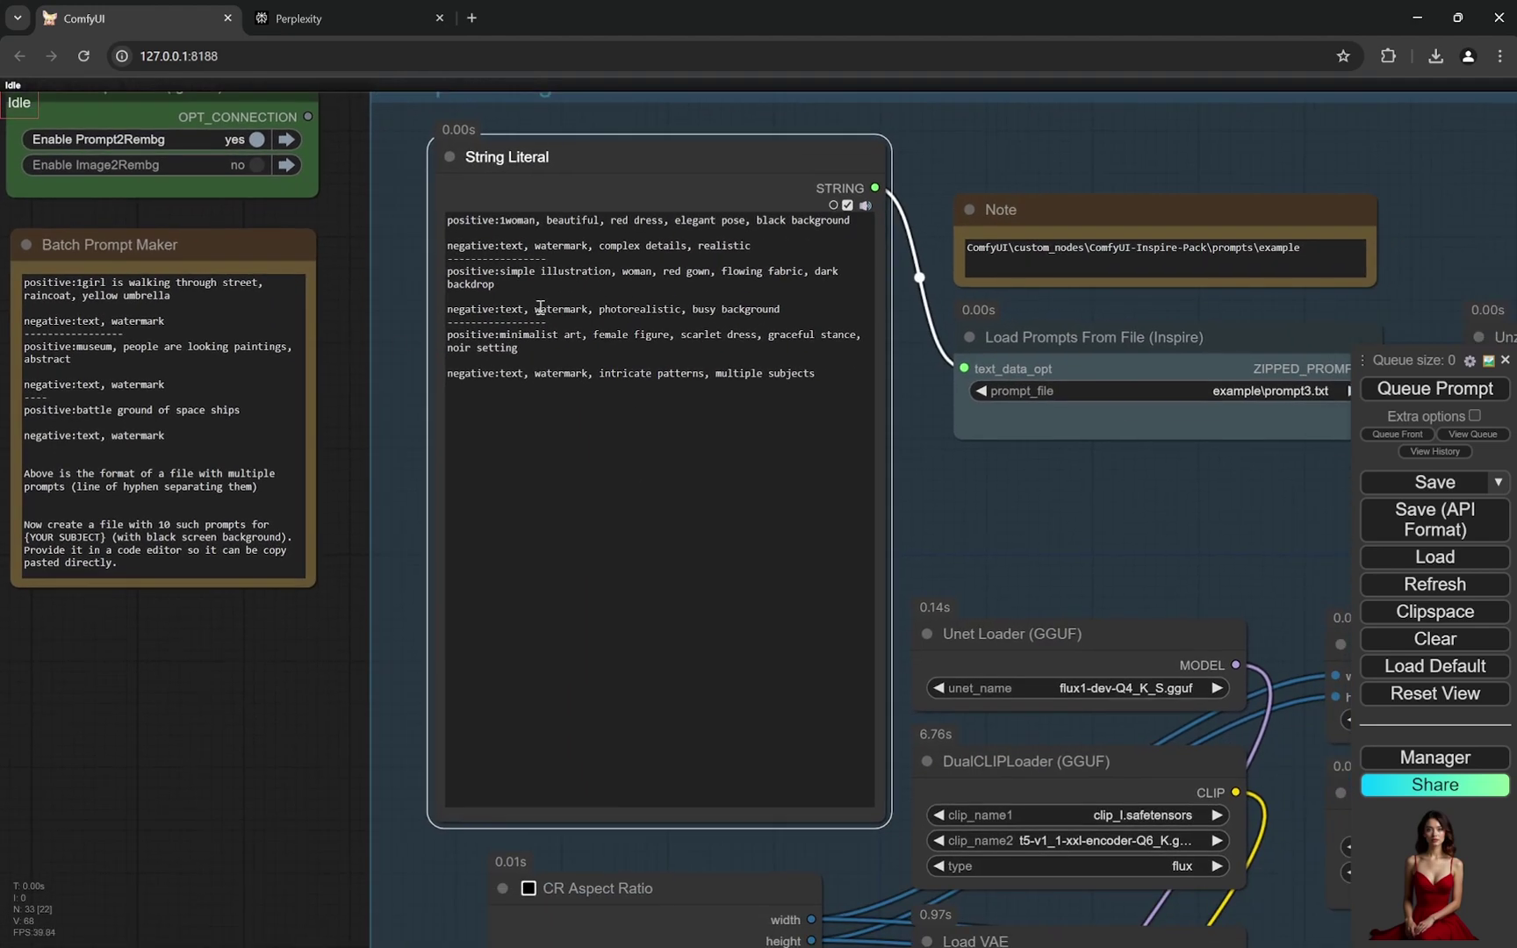
Inspect the String Literal options and prompt list and the Batch Prompt Maker closing instruction
right_click(807, 160)
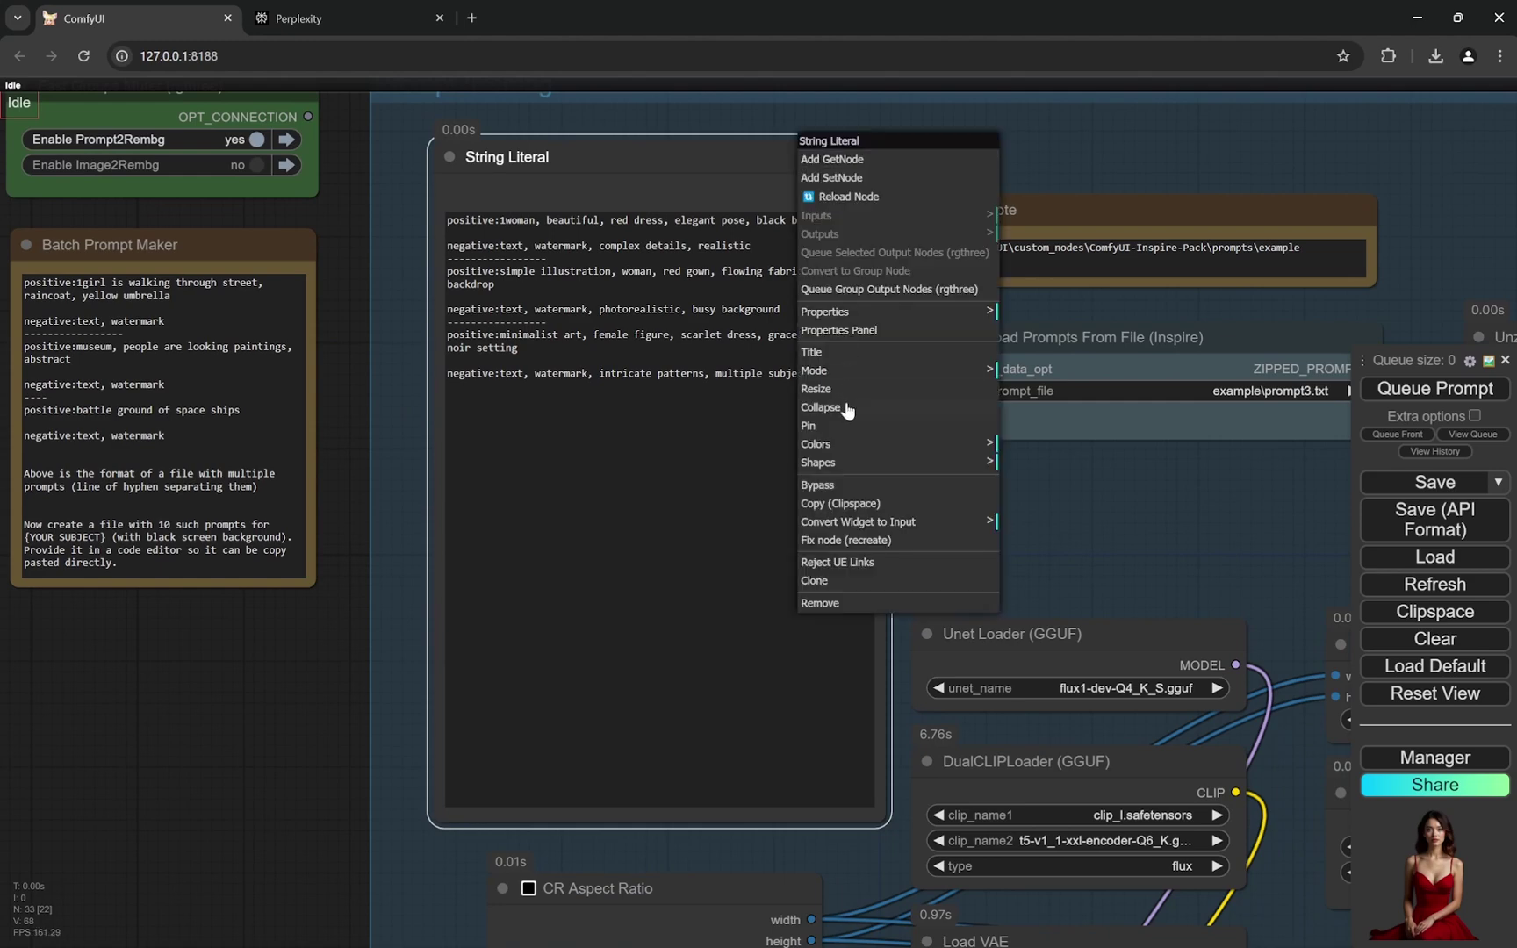
click(1206, 502)
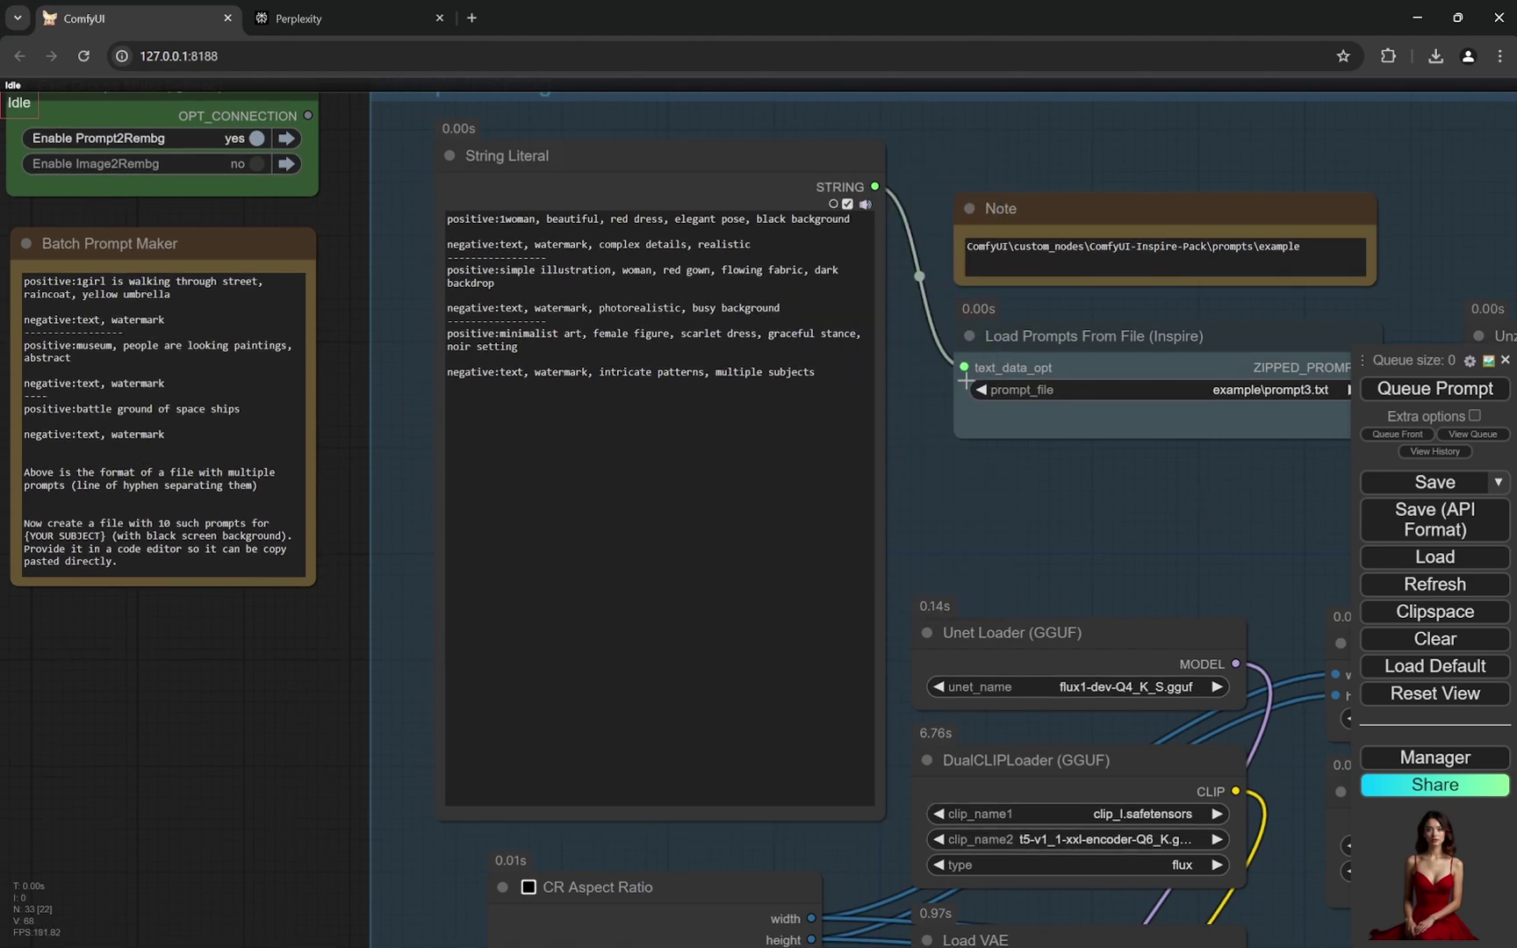
scroll(1267, 465, up, 6)
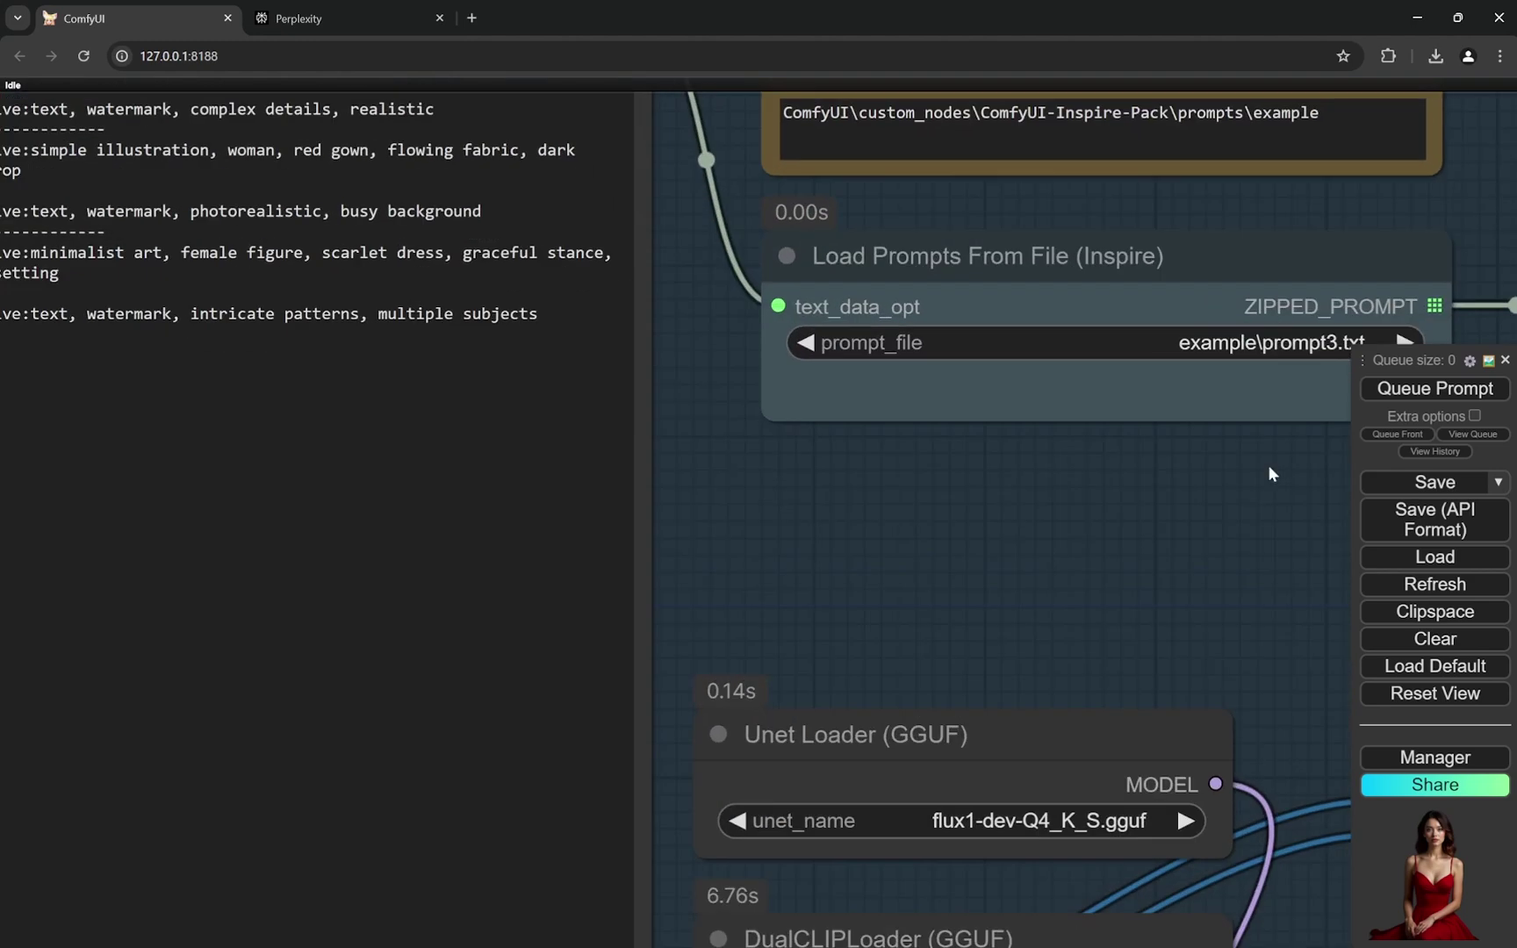
scroll(1123, 421, down, 6)
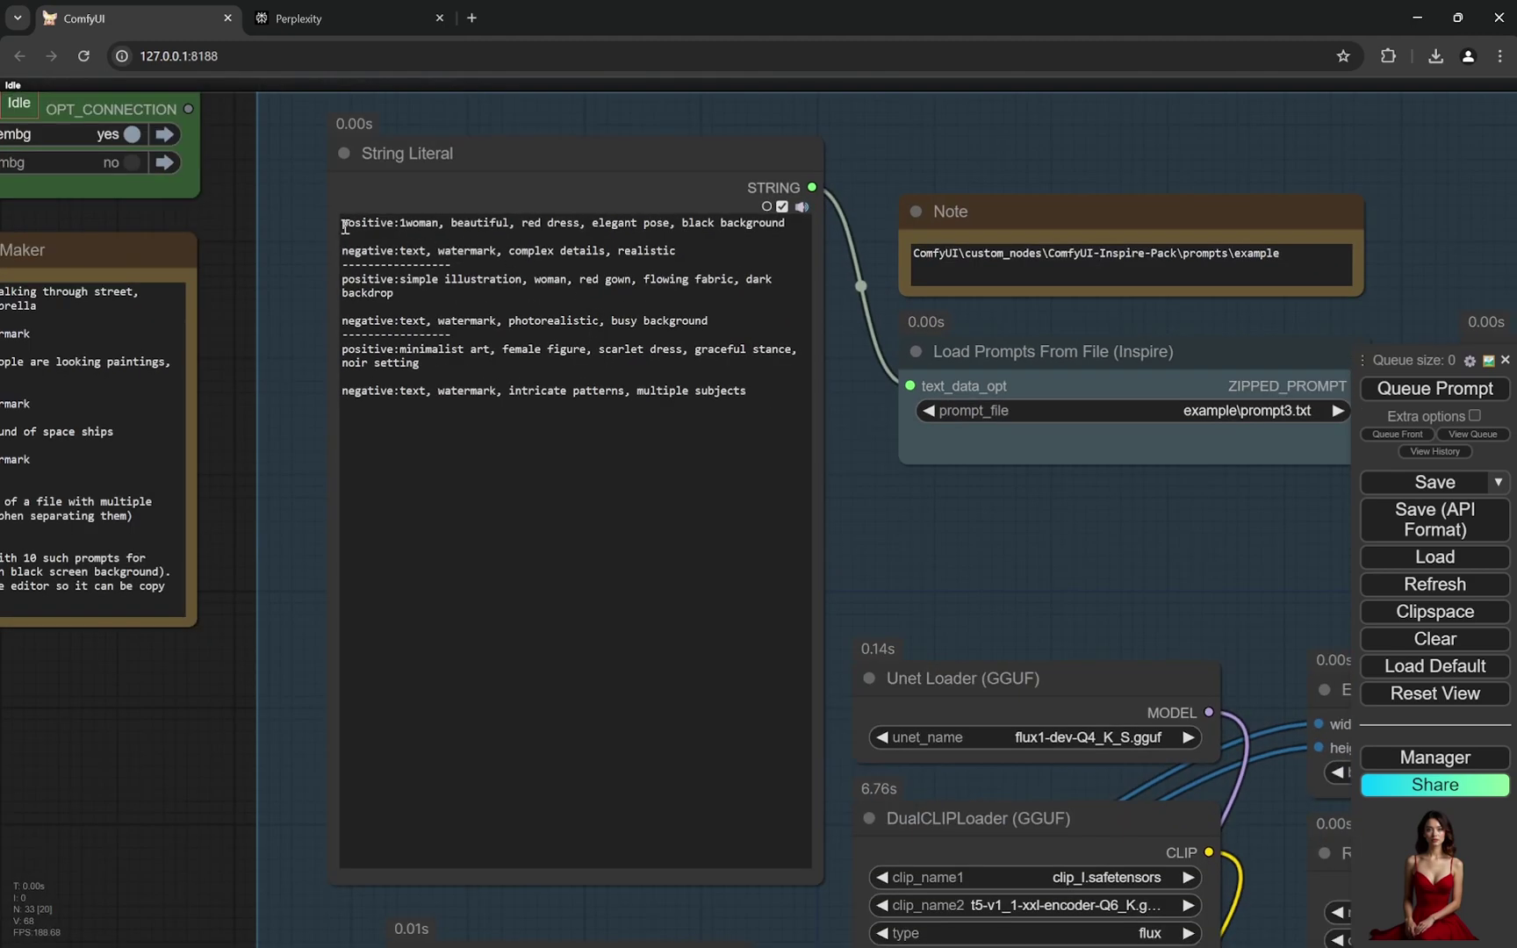
drag(344, 222, 755, 427)
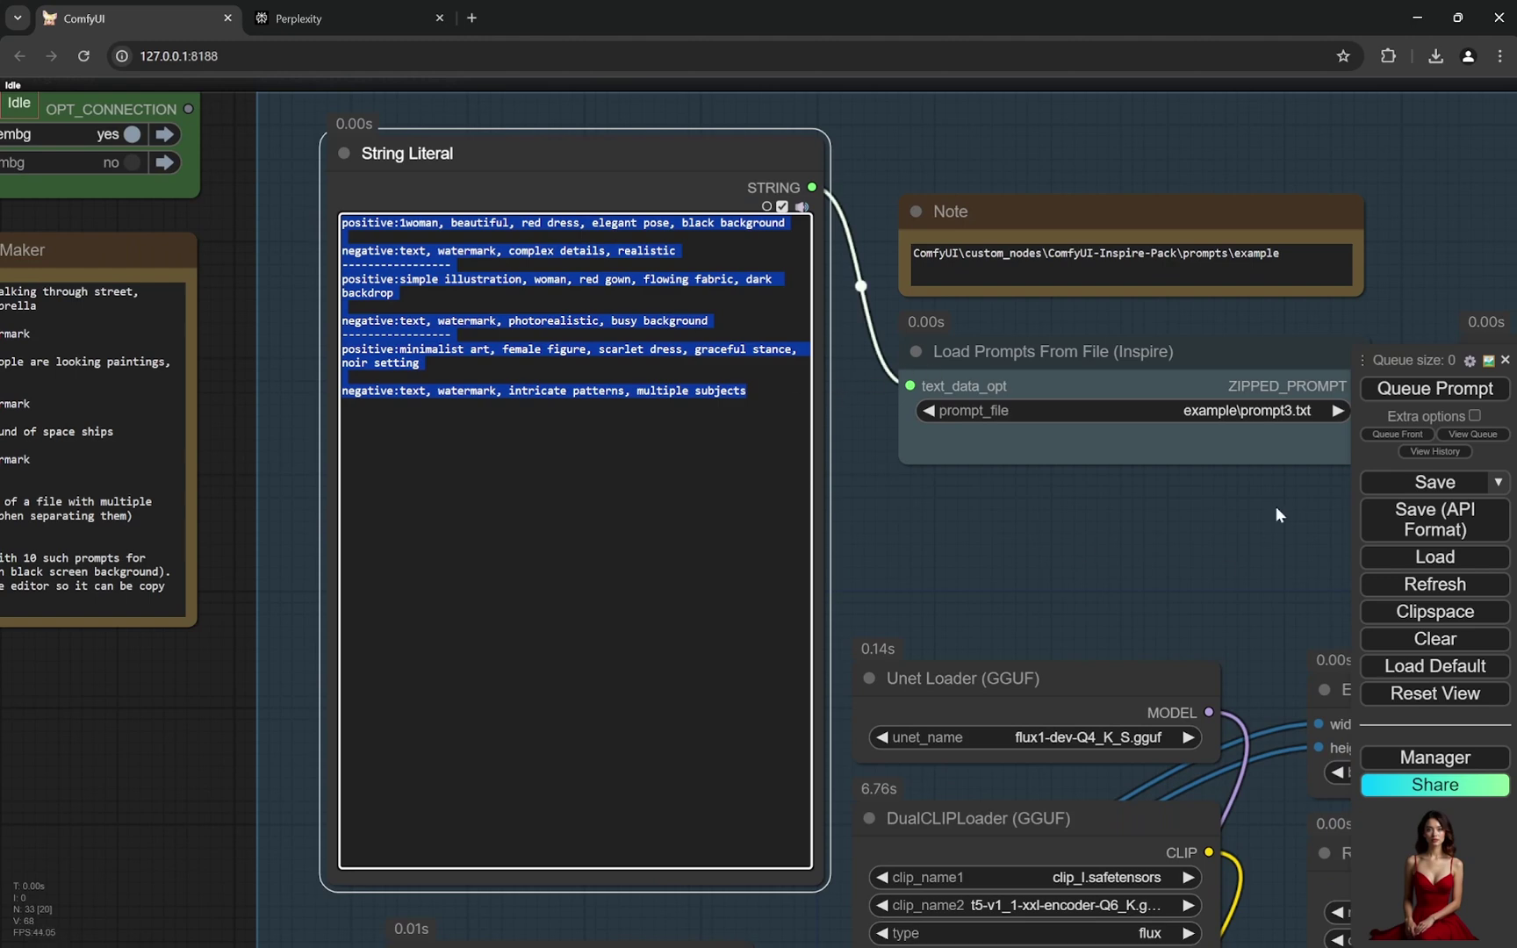
drag(1276, 506, 1121, 545)
scroll(1286, 309, up, 3)
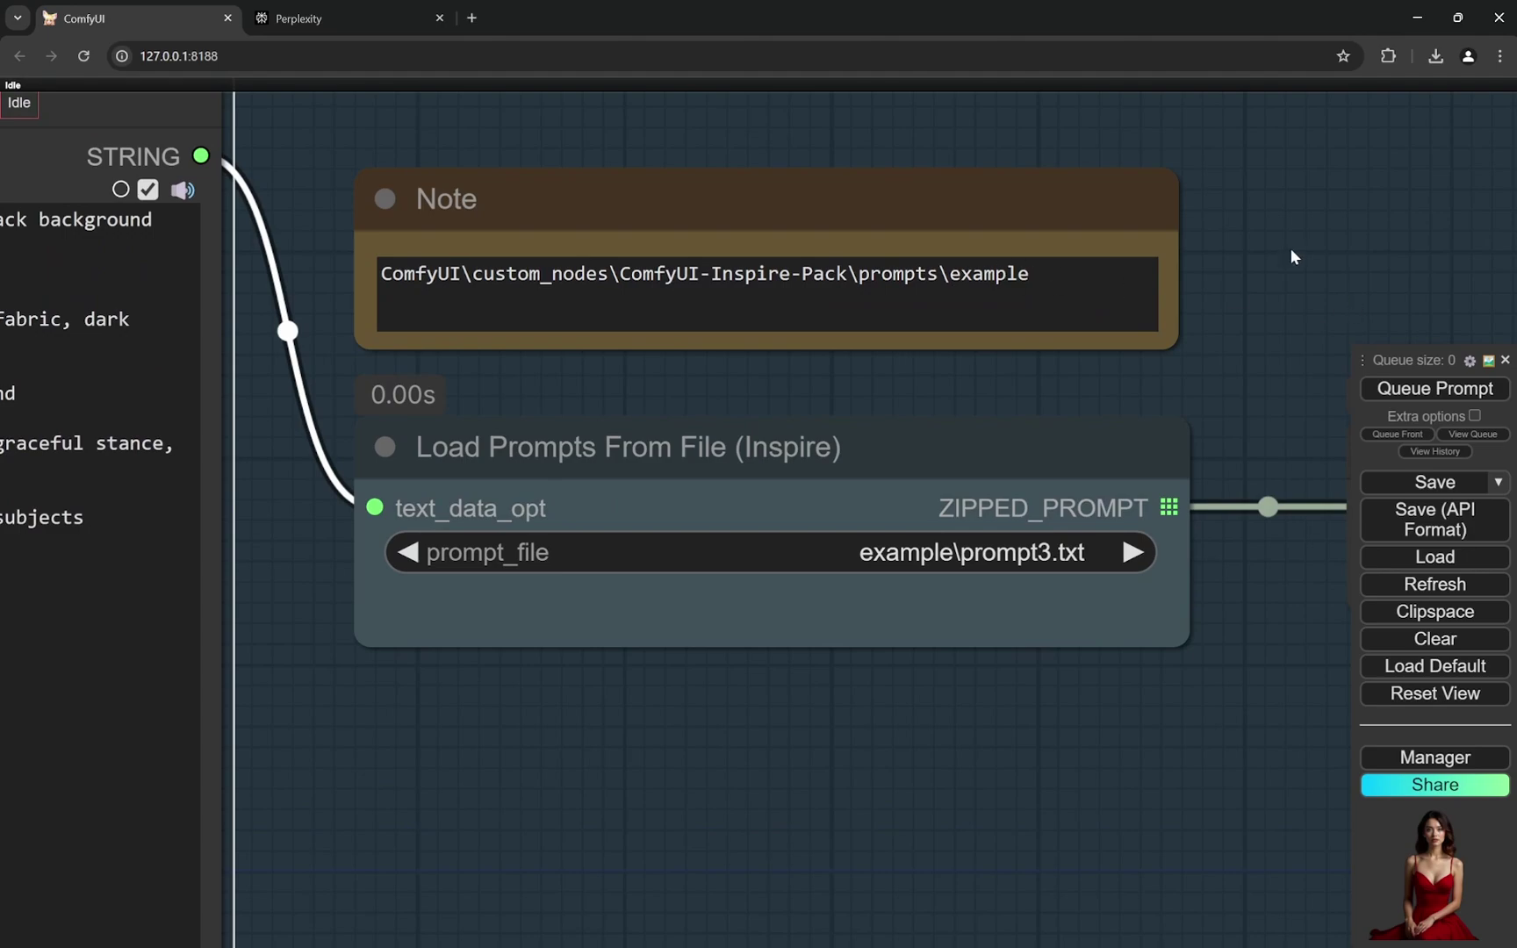
scroll(1291, 250, down, 10)
scroll(604, 324, up, 6)
scroll(605, 329, up, 4)
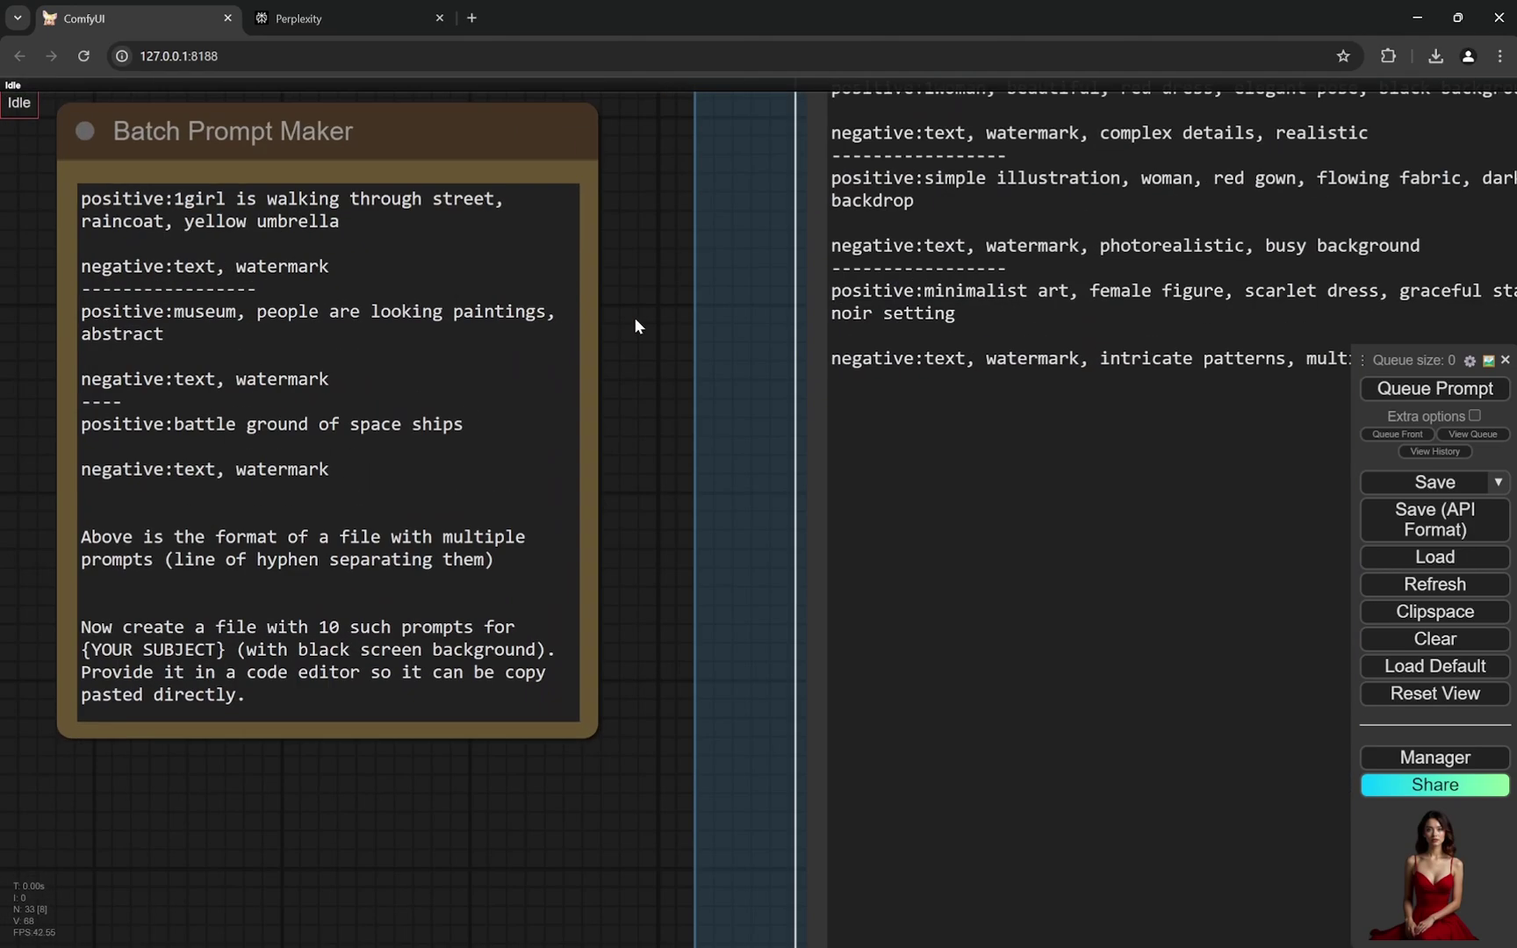
scroll(637, 316, down, 4)
drag(638, 316, 742, 382)
scroll(742, 384, up, 2)
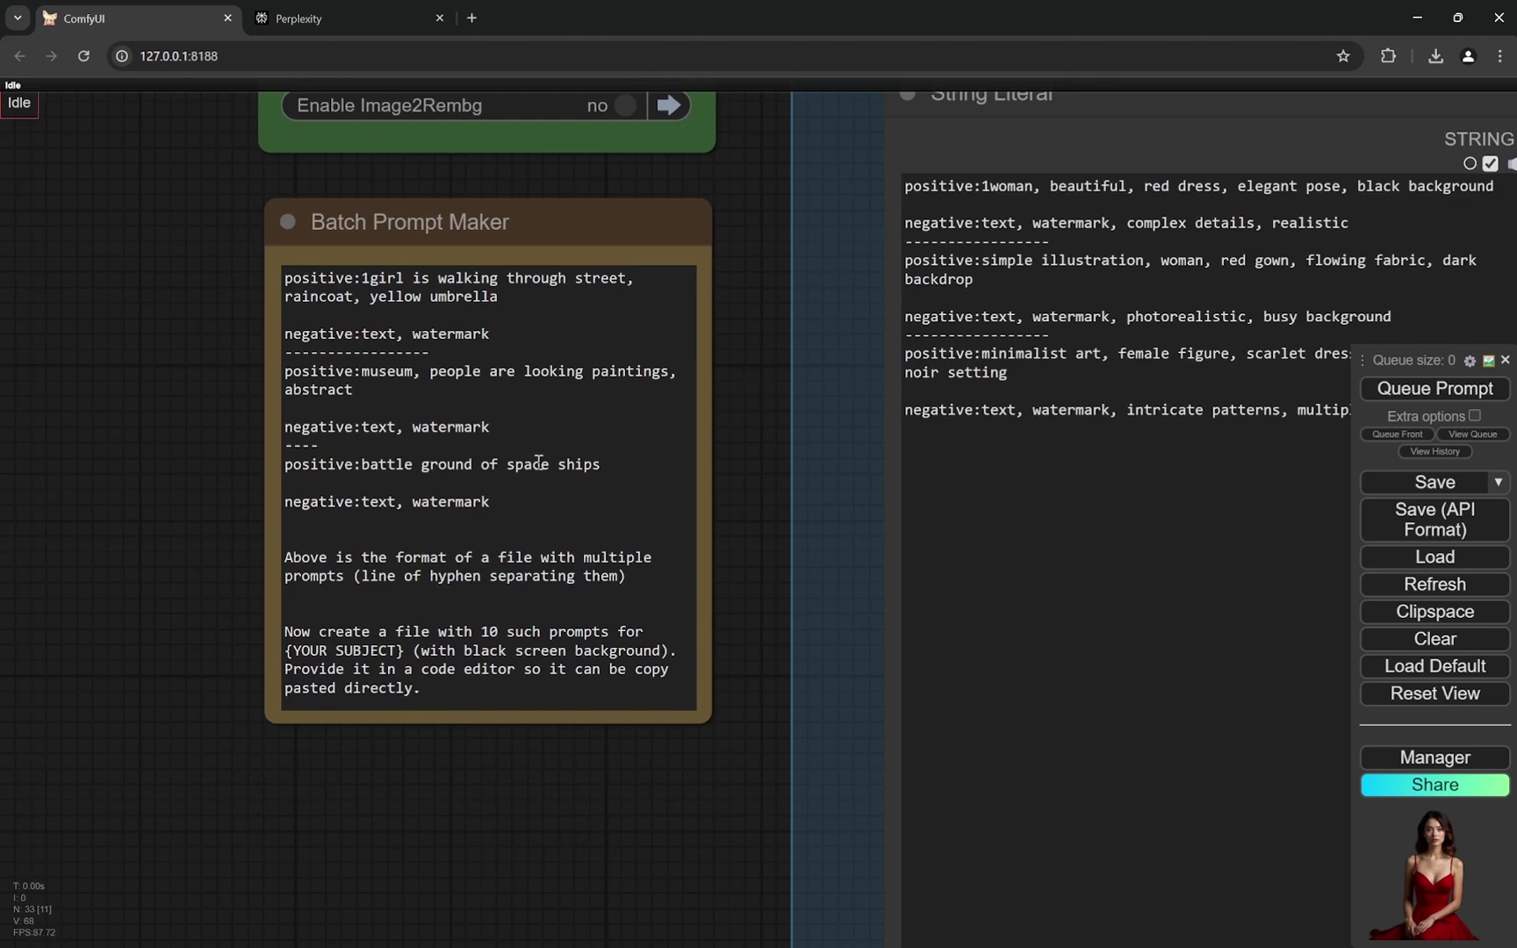
drag(430, 691, 284, 279)
click(570, 518)
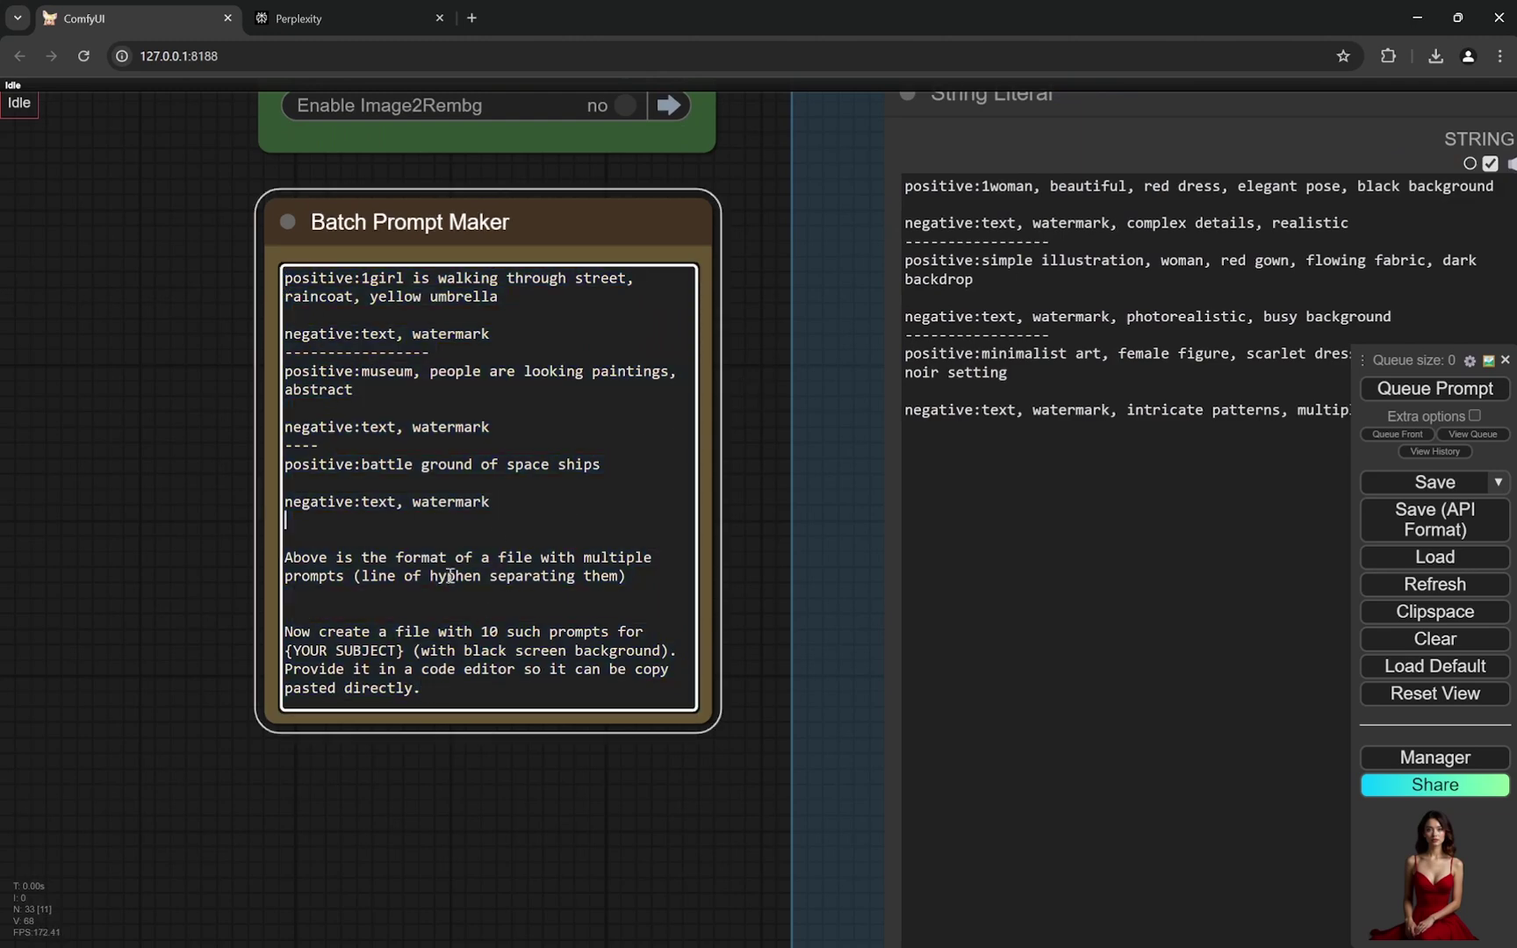
scroll(229, 606, up, 3)
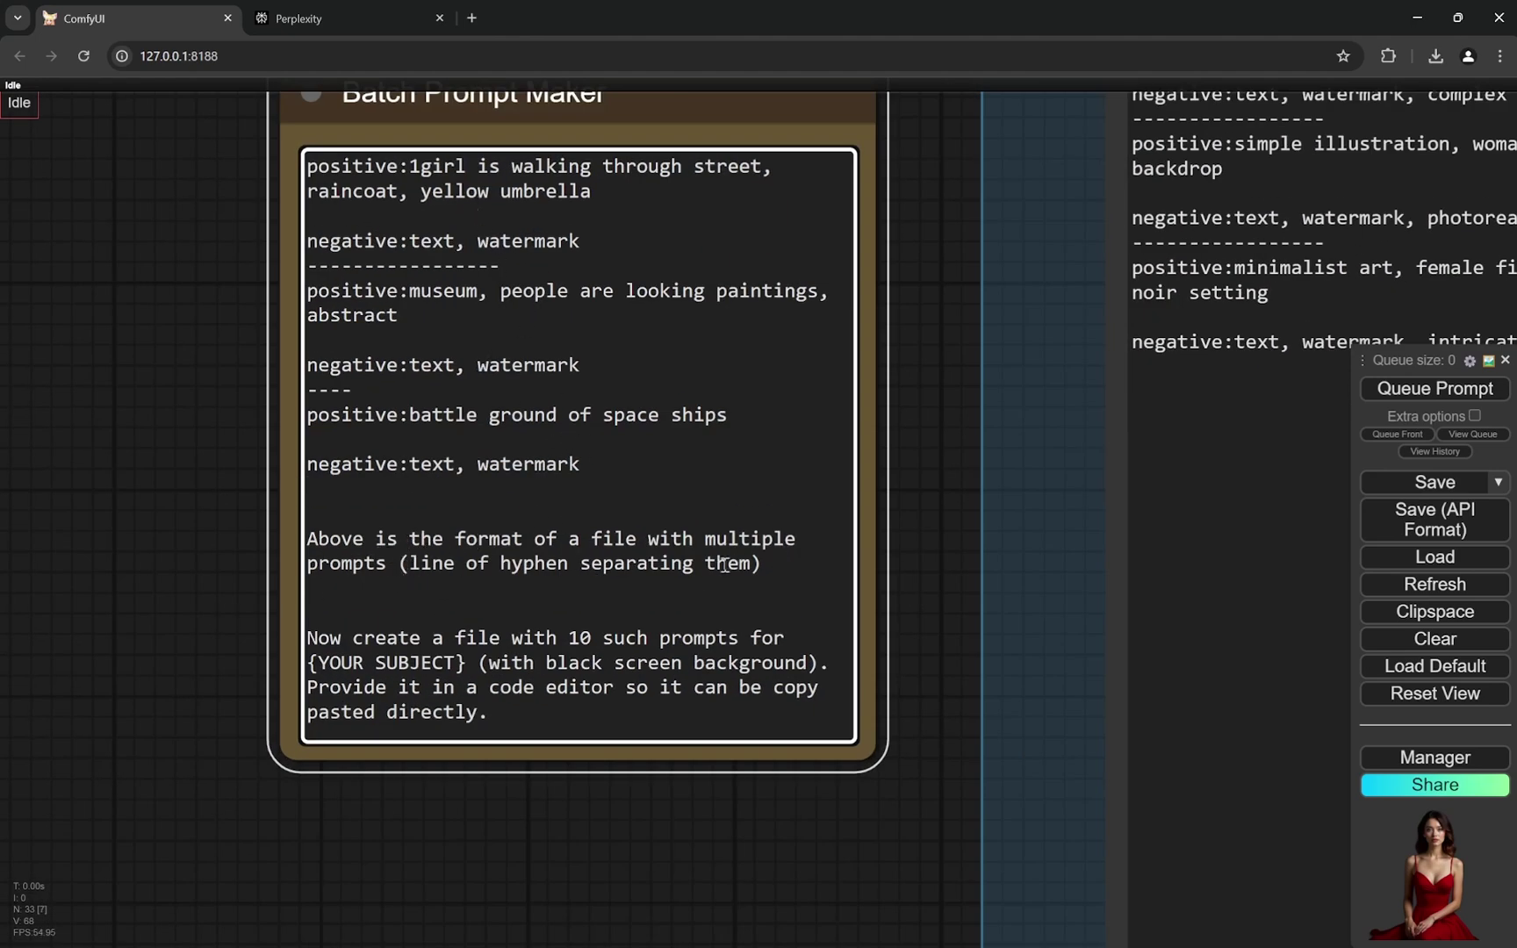
drag(914, 609, 904, 481)
scroll(904, 481, up, 2)
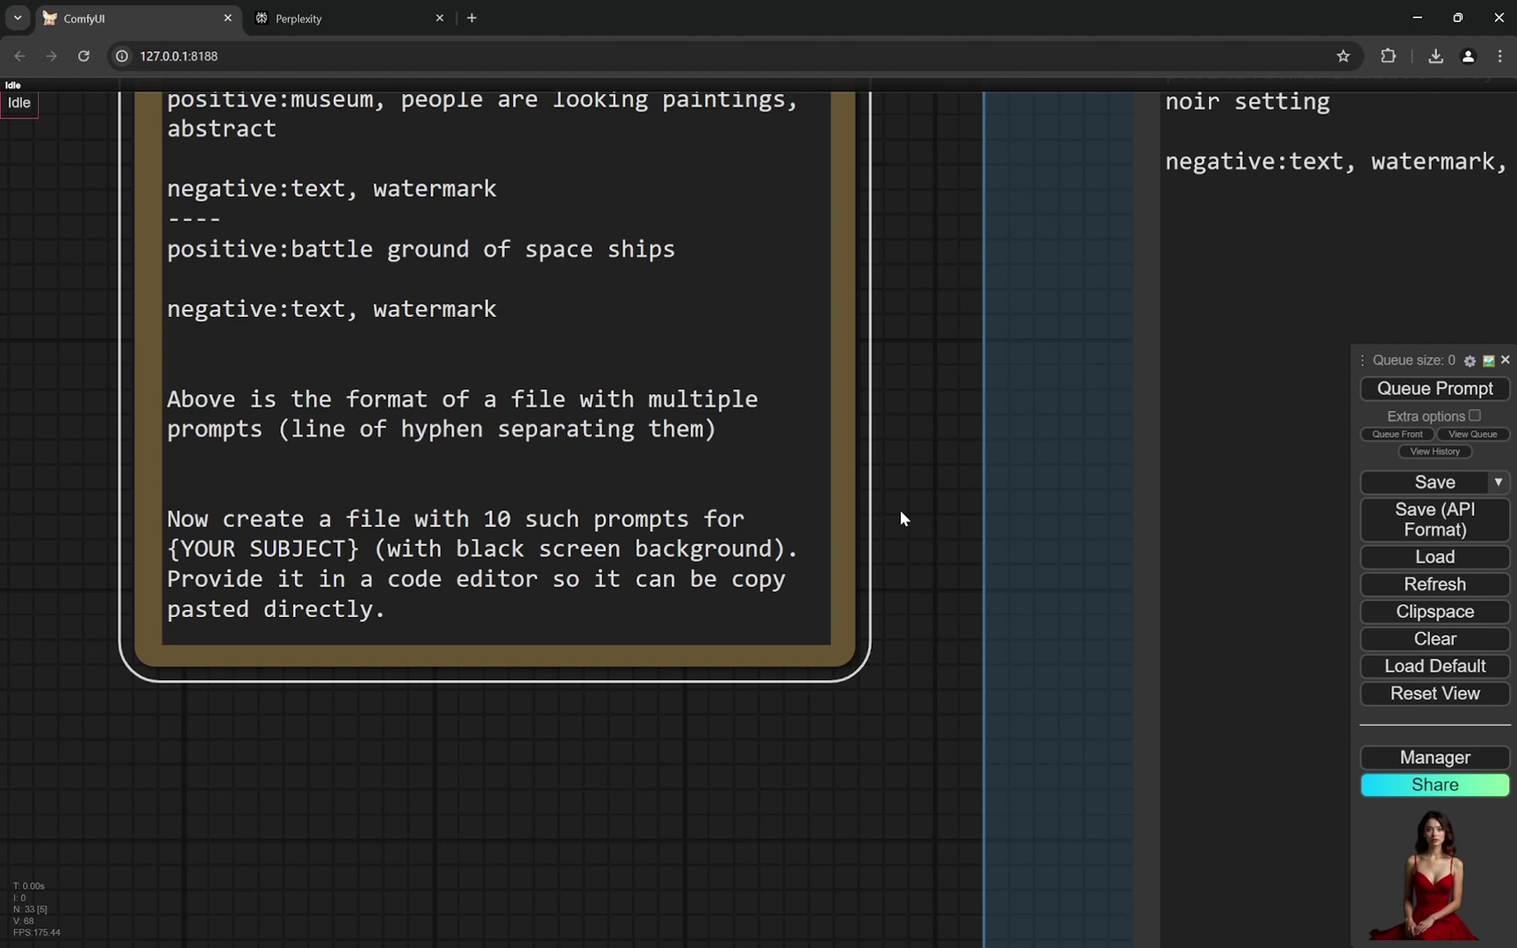
Bring the Batch Prompt Maker note into view and select all of its text
scroll(899, 512, down, 15)
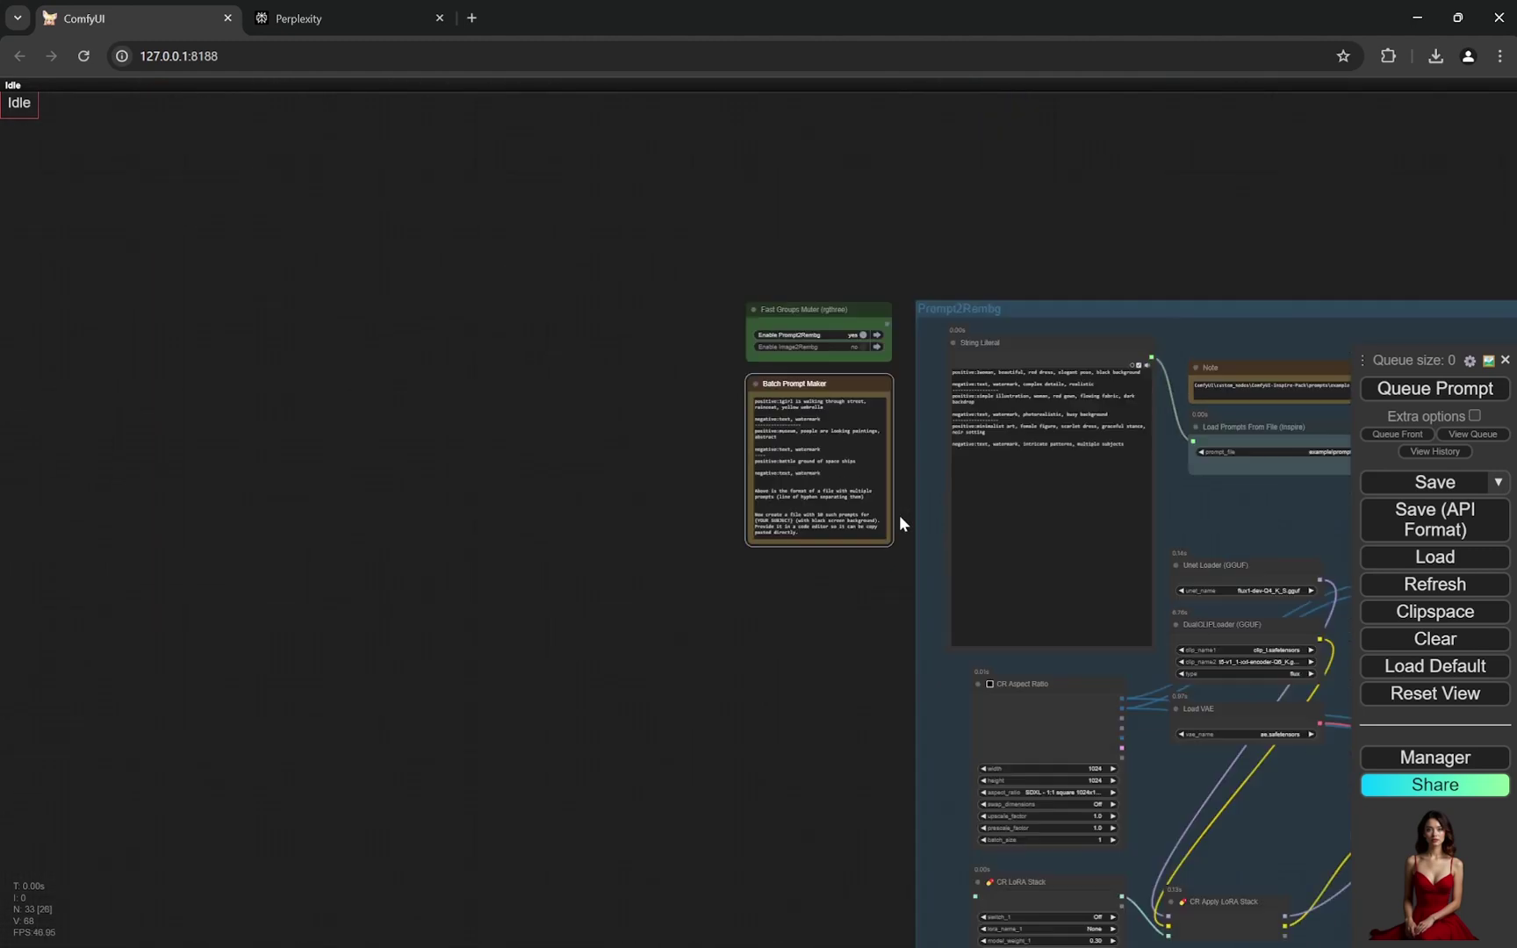
drag(877, 577, 432, 257)
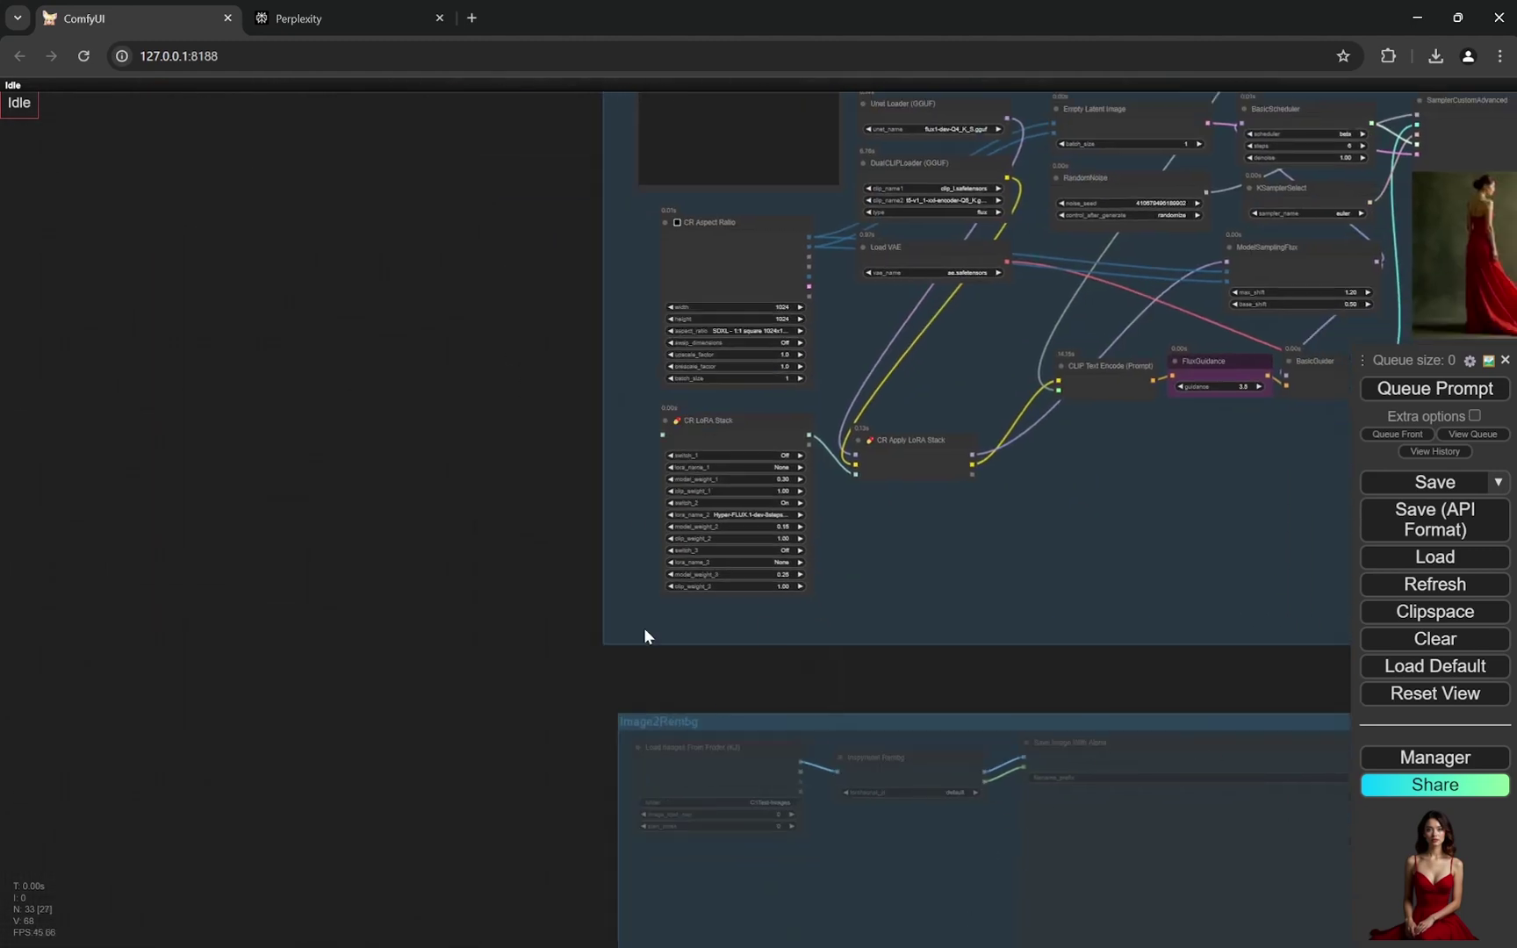
scroll(639, 621, up, 5)
drag(416, 376, 698, 751)
scroll(698, 761, up, 2)
scroll(533, 443, up, 5)
scroll(533, 443, up, 4)
drag(588, 458, 352, 486)
scroll(352, 487, up, 1)
scroll(392, 520, up, 1)
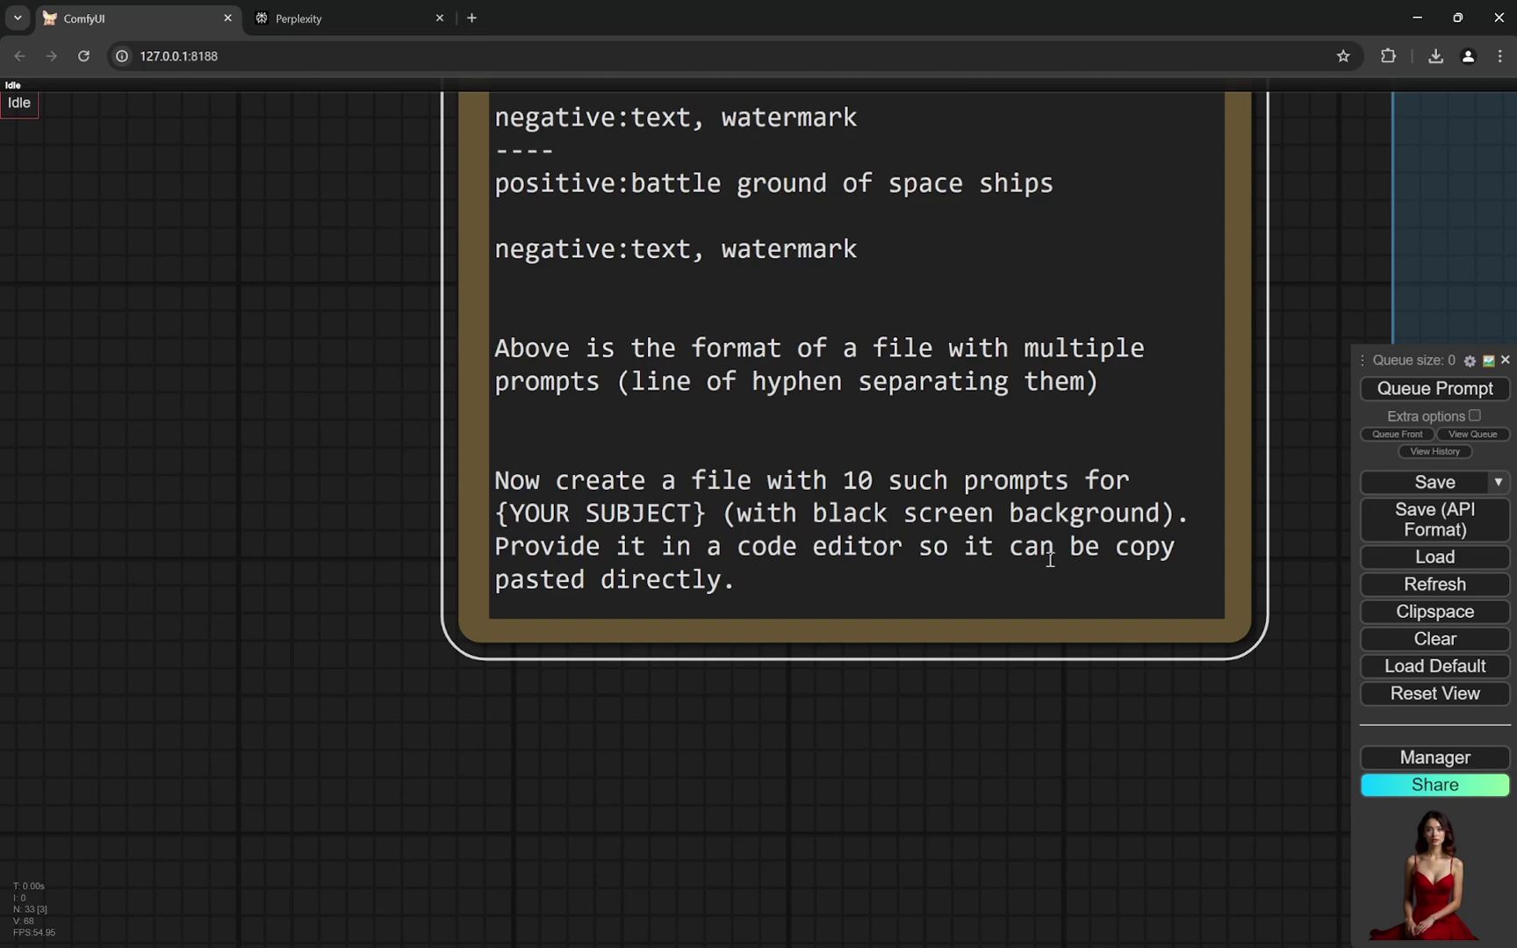
scroll(412, 548, down, 5)
click(575, 420)
key(ctrl+a)
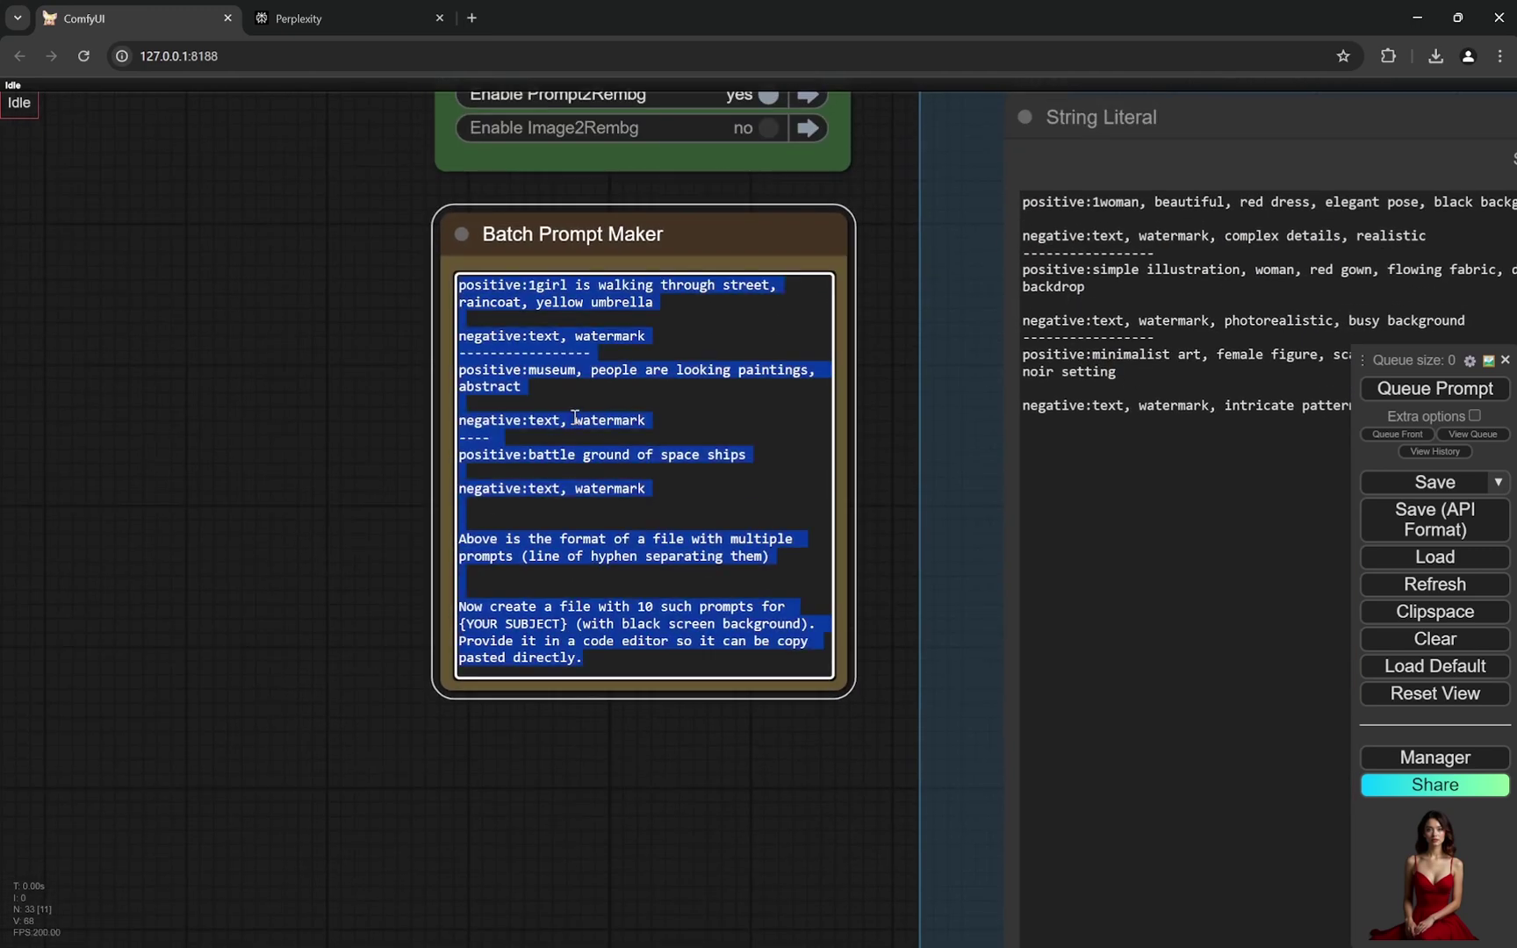
Paste the Batch Prompt Maker text into a new Perplexity question
click(371, 26)
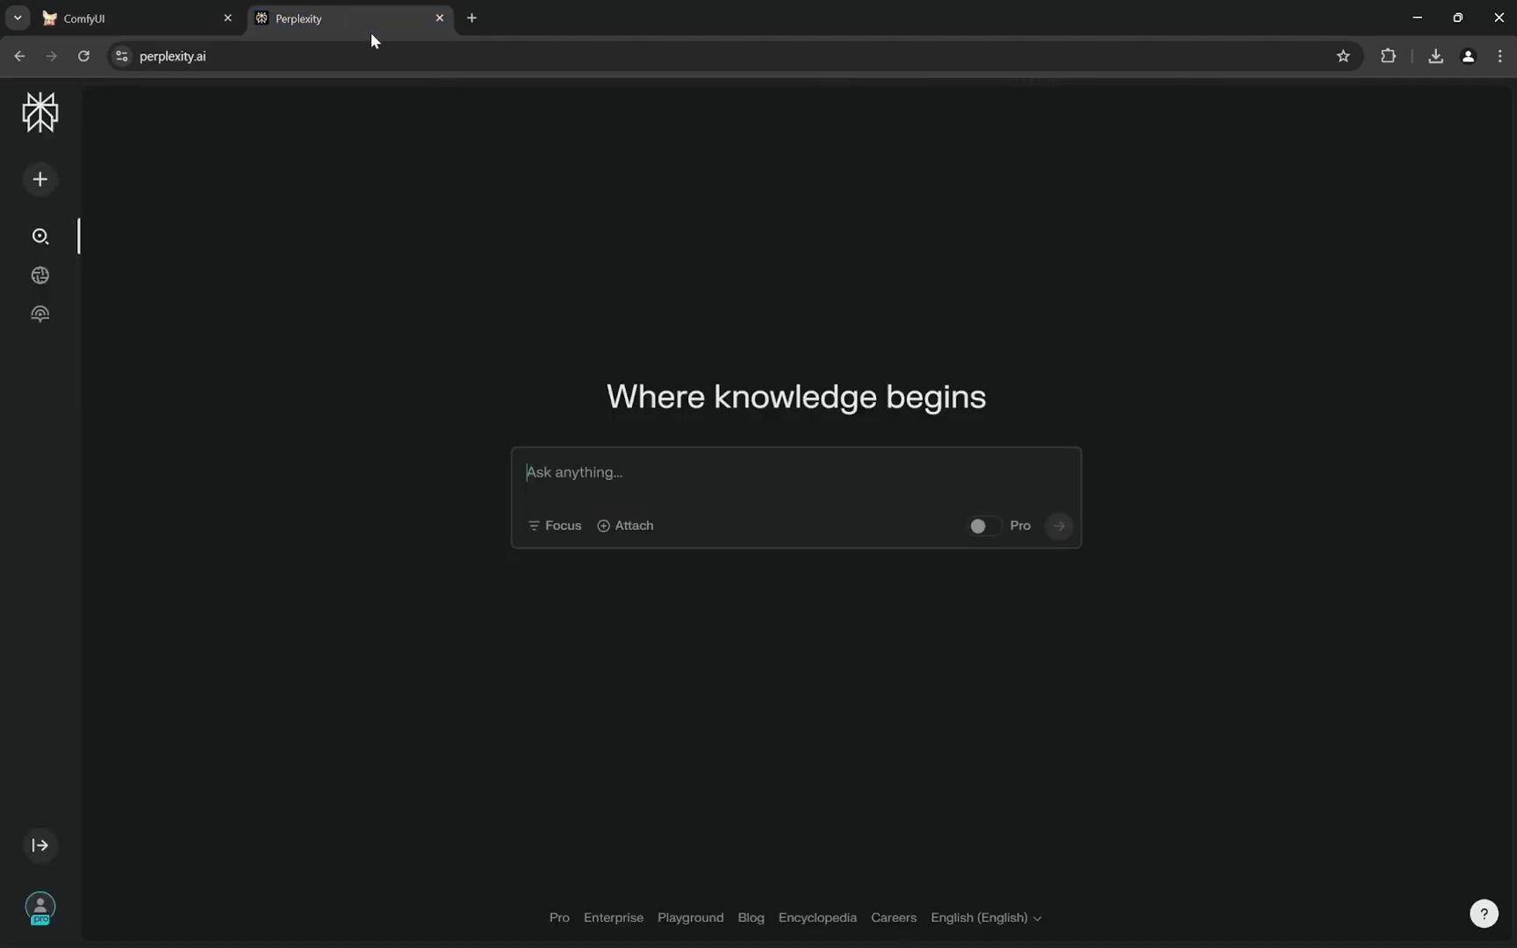
click(651, 462)
key(ctrl+v)
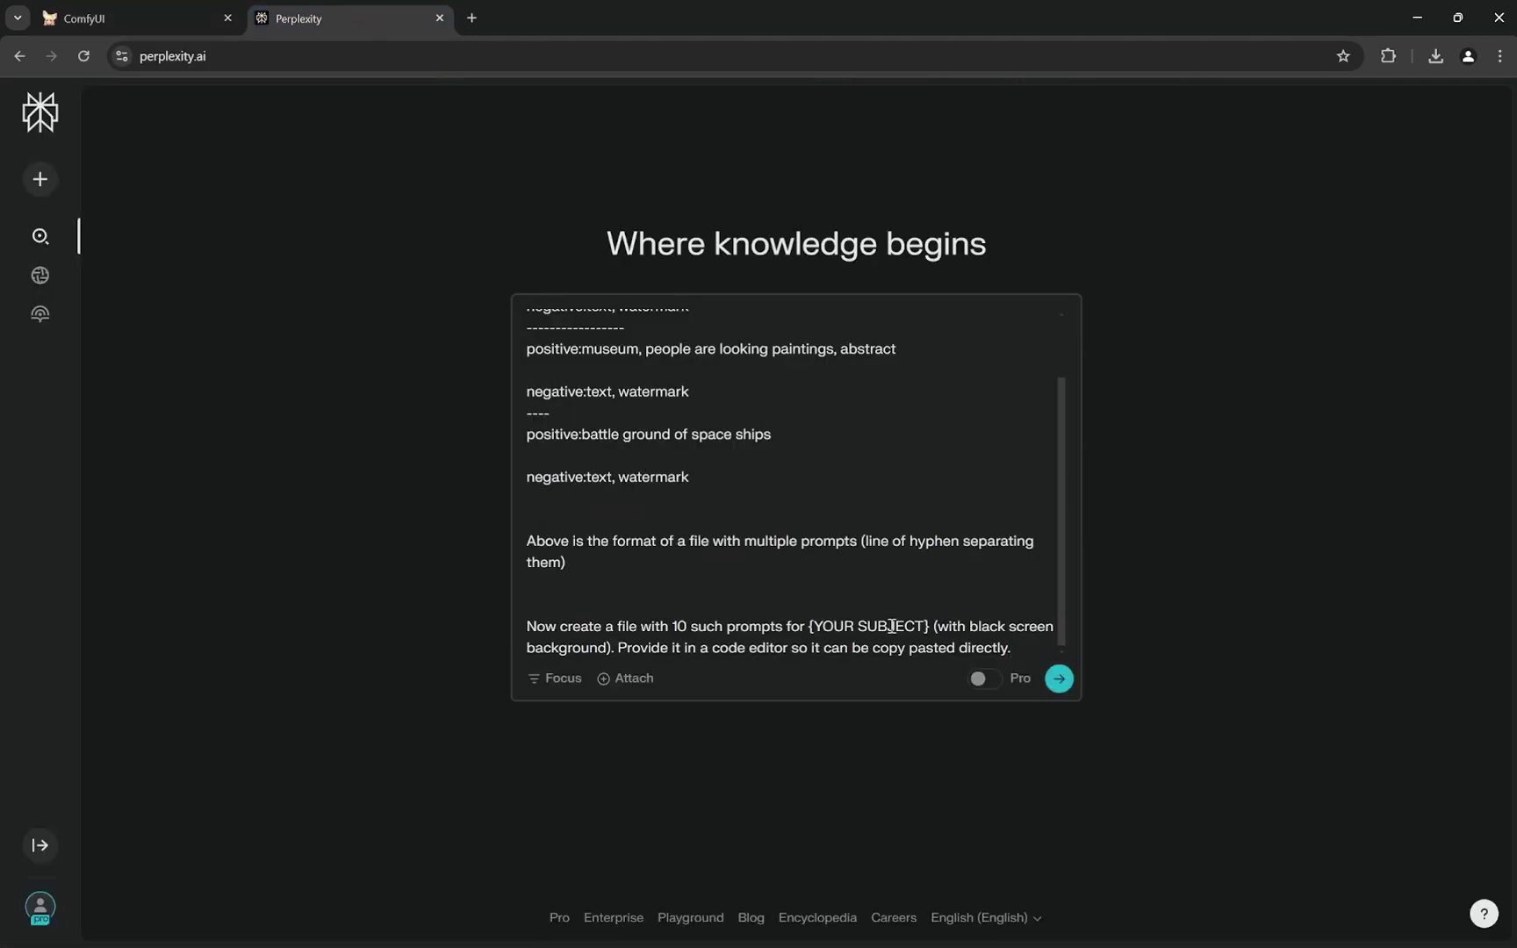
Replace {YOUR SUBJECT} with 'gorgeous woman in red dress' and submit the request
drag(928, 626, 811, 618)
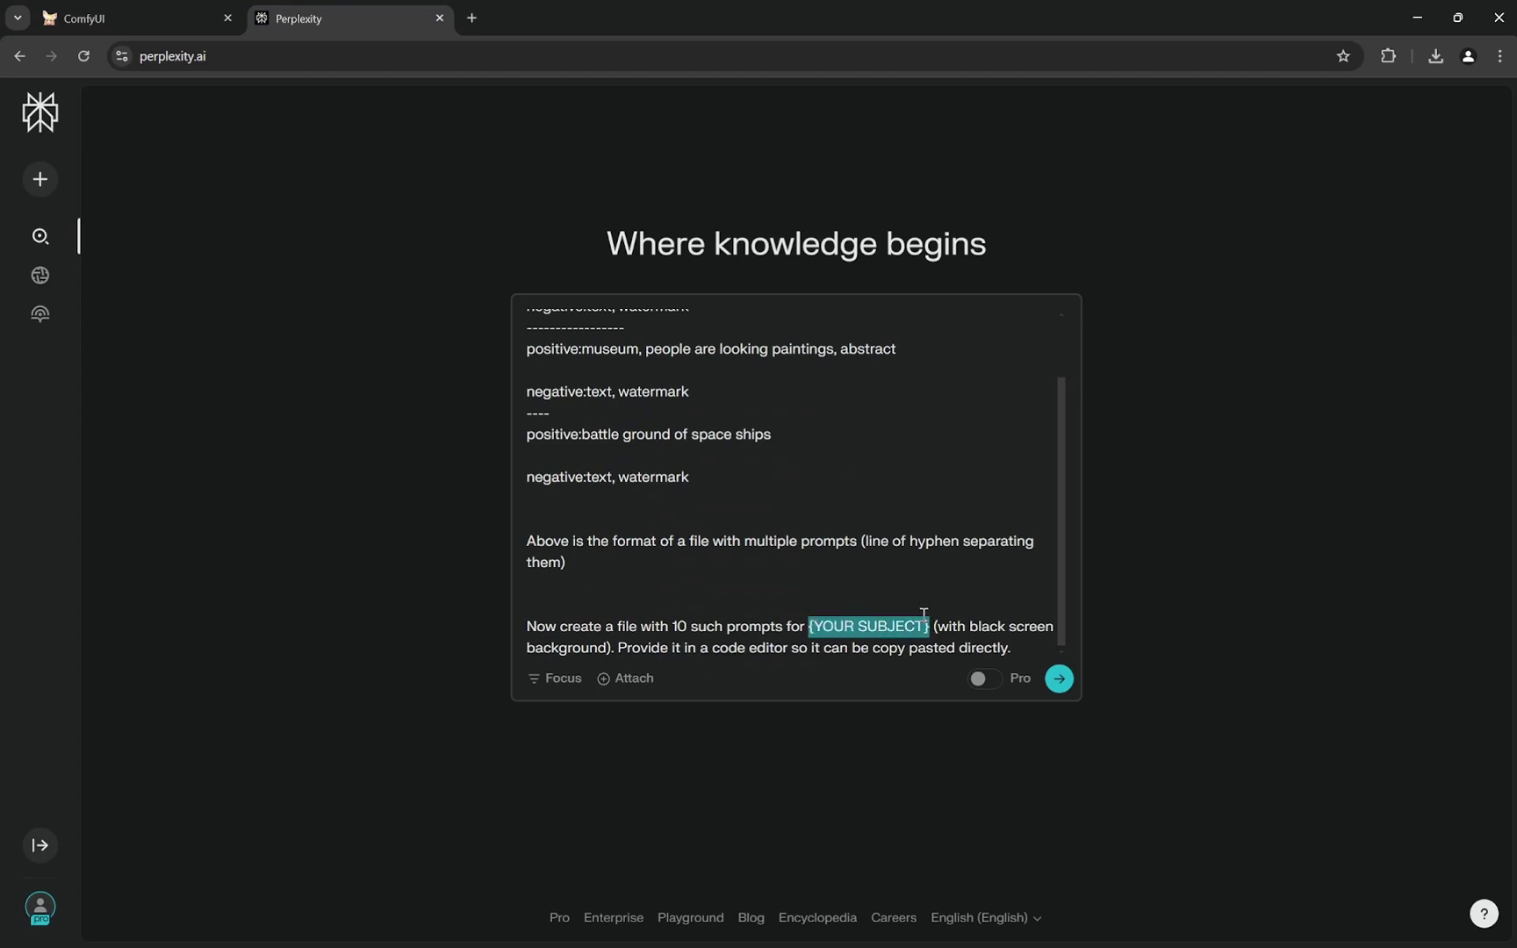
text(gorgus)
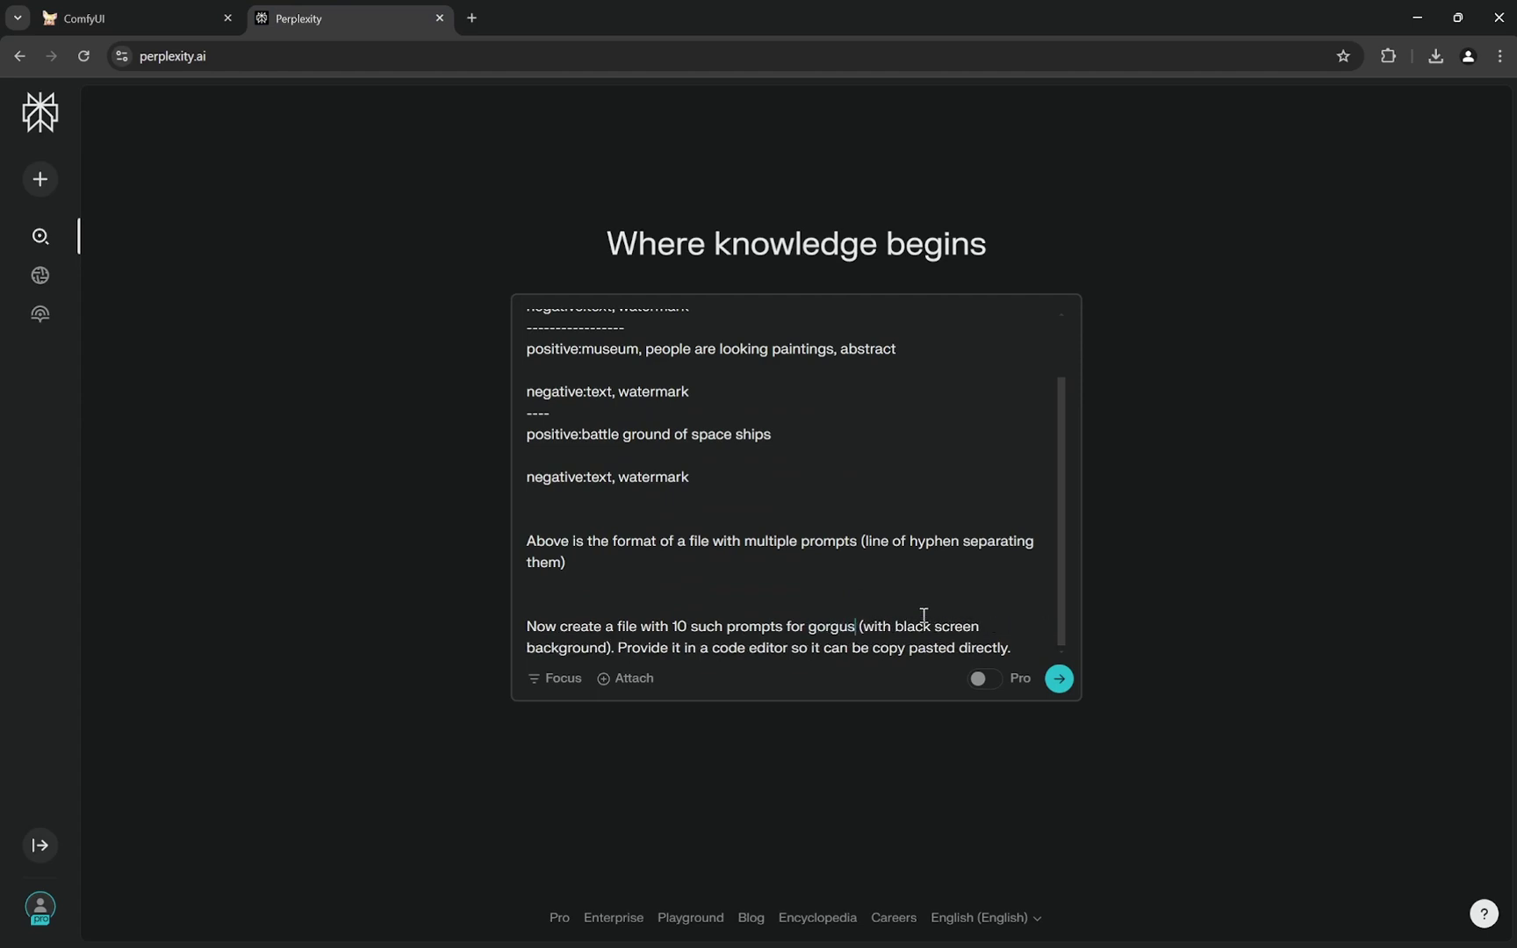
key(BackSpace)
key(BackSpace)
text(eous woman in red dress)
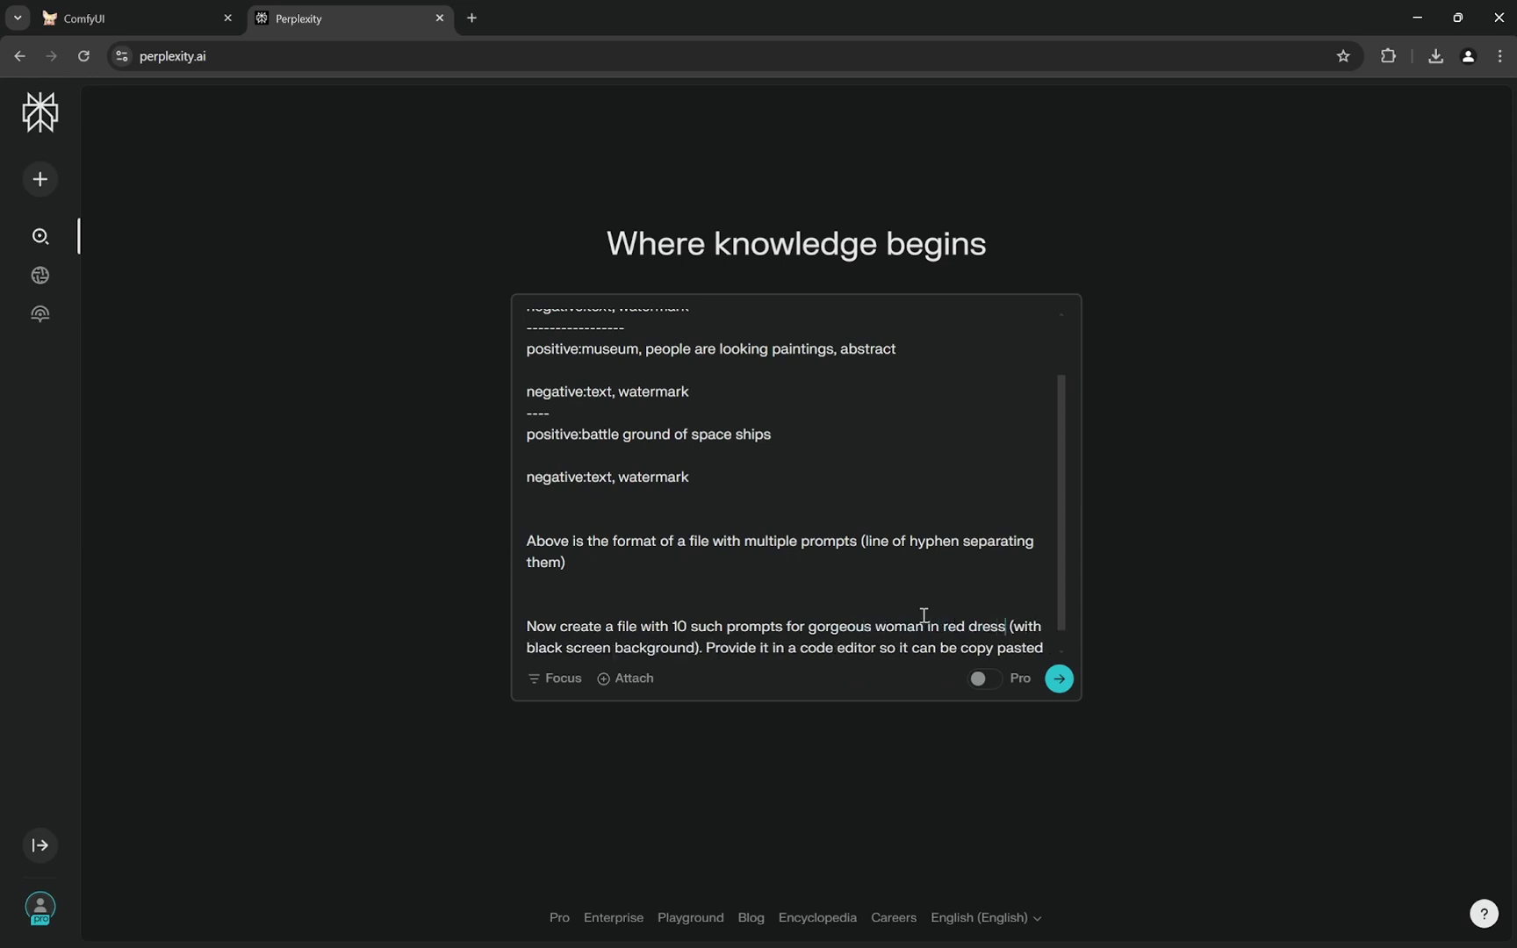
scroll(915, 571, down, 1)
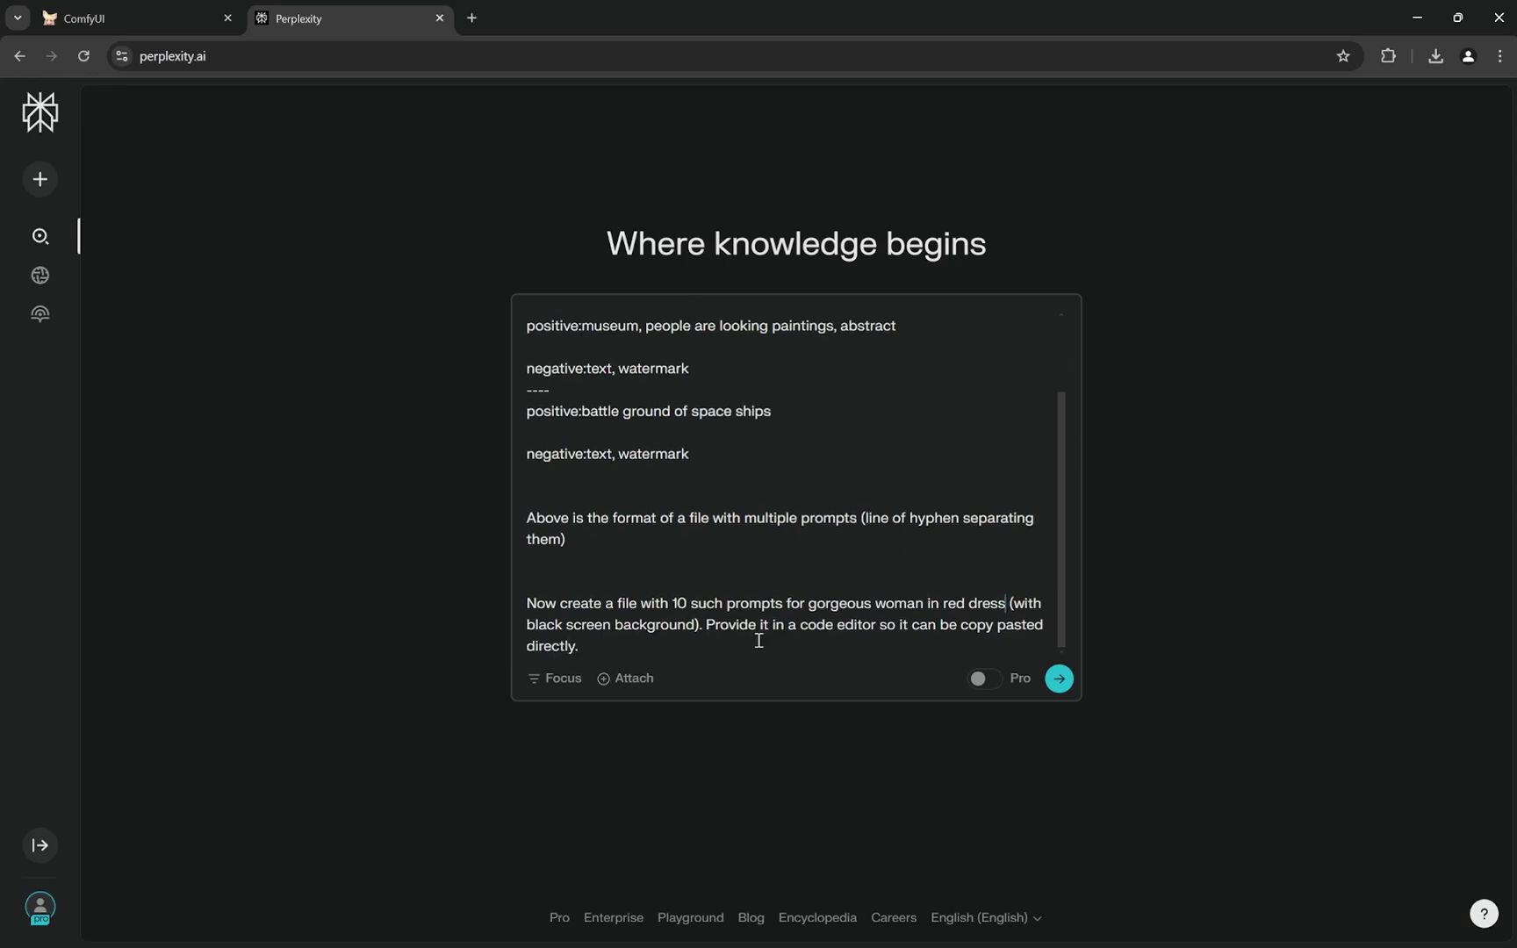
click(1058, 679)
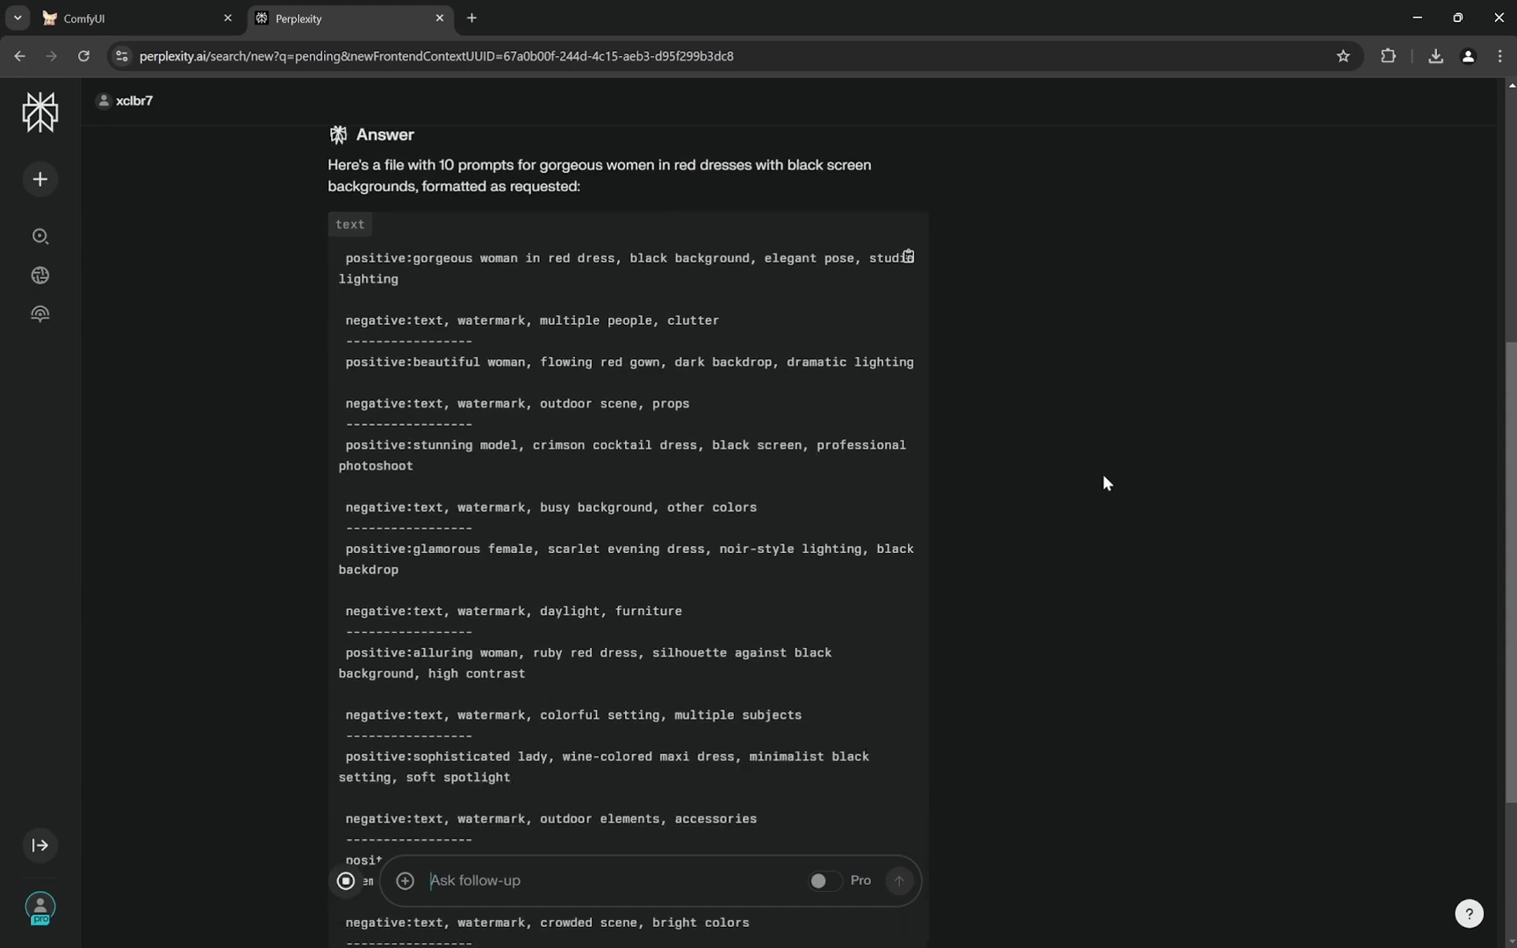
Review Perplexity's red-dress prompt pairs and copy the answer's code block
scroll(941, 430, up, 3)
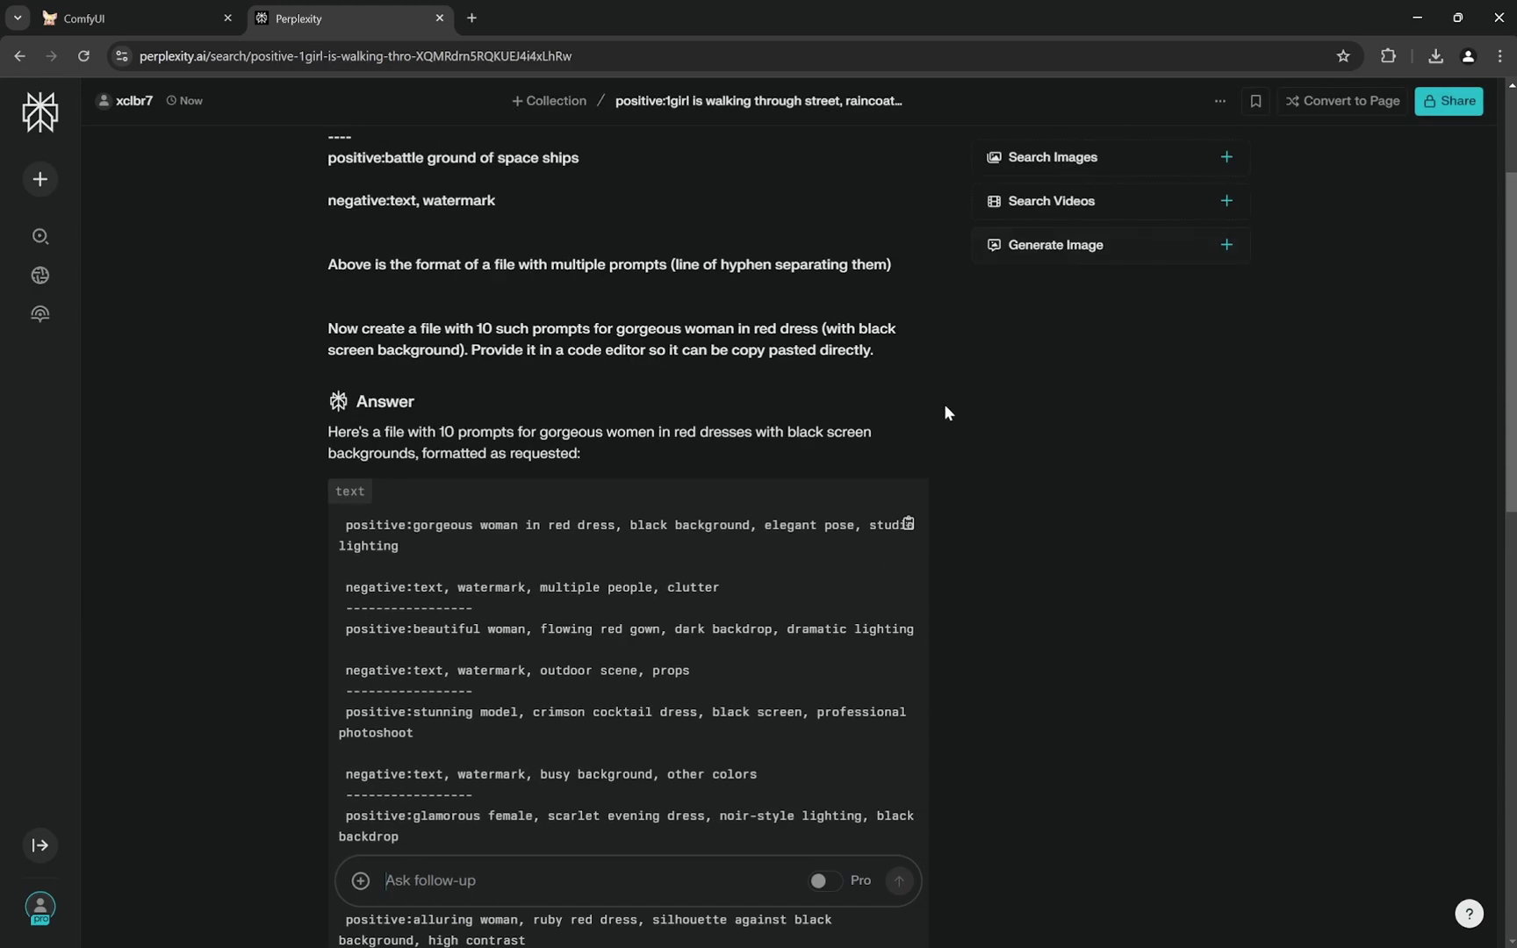
scroll(931, 492, up, 2)
scroll(924, 538, down, 3)
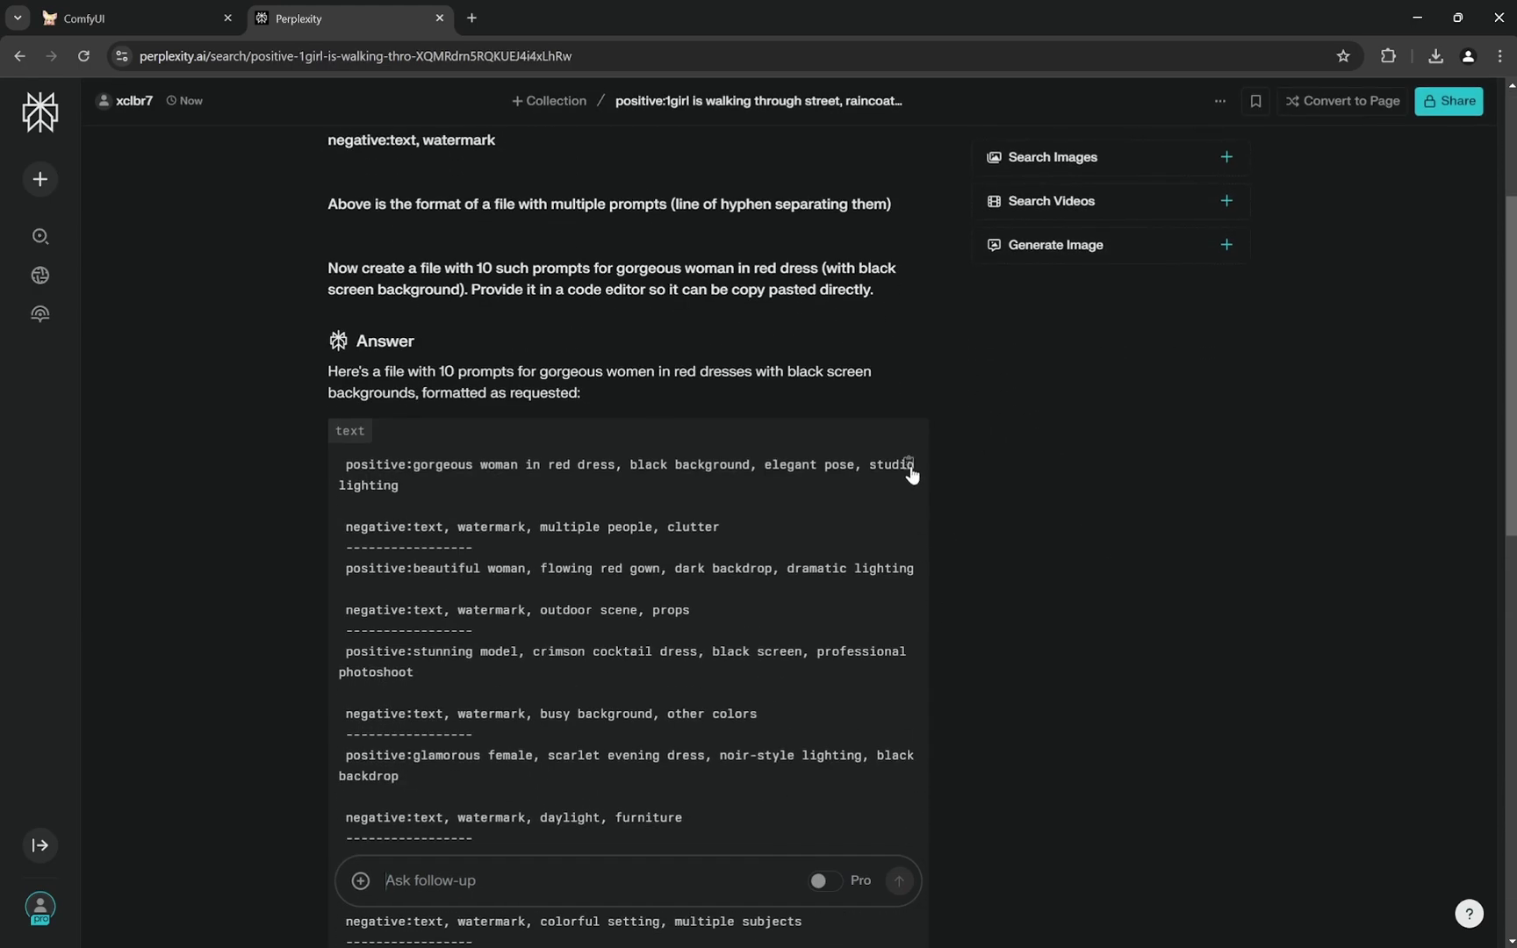
scroll(986, 480, down, 10)
scroll(988, 481, up, 7)
scroll(970, 494, up, 4)
scroll(983, 547, down, 12)
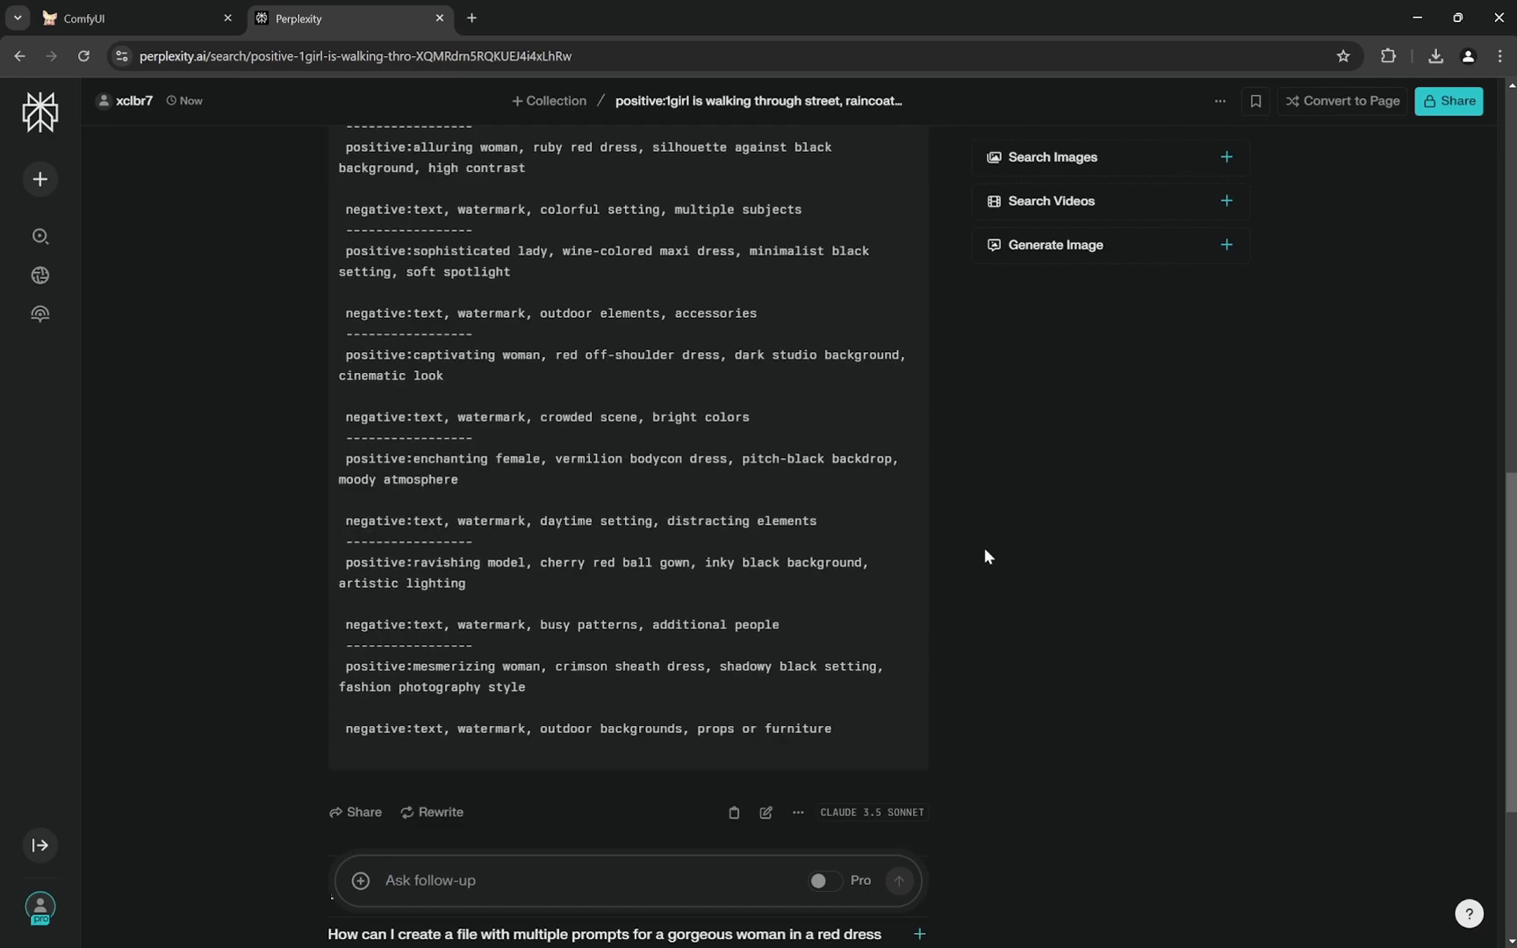
scroll(983, 548, up, 12)
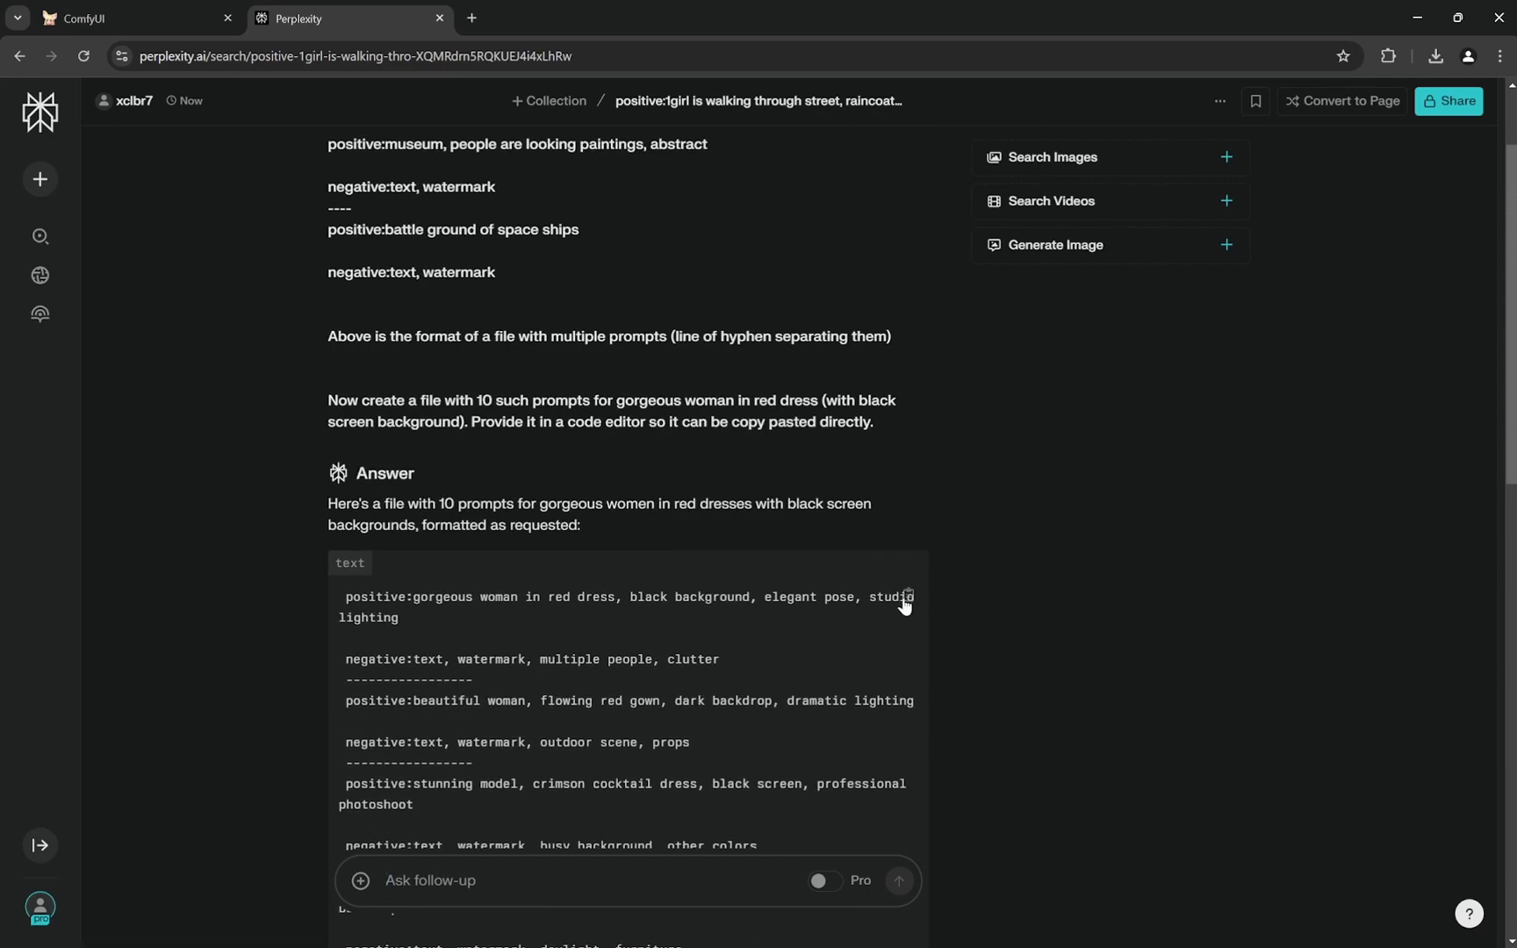
click(908, 596)
Replace the String Literal text in ComfyUI with the pasted red-dress prompts
click(164, 23)
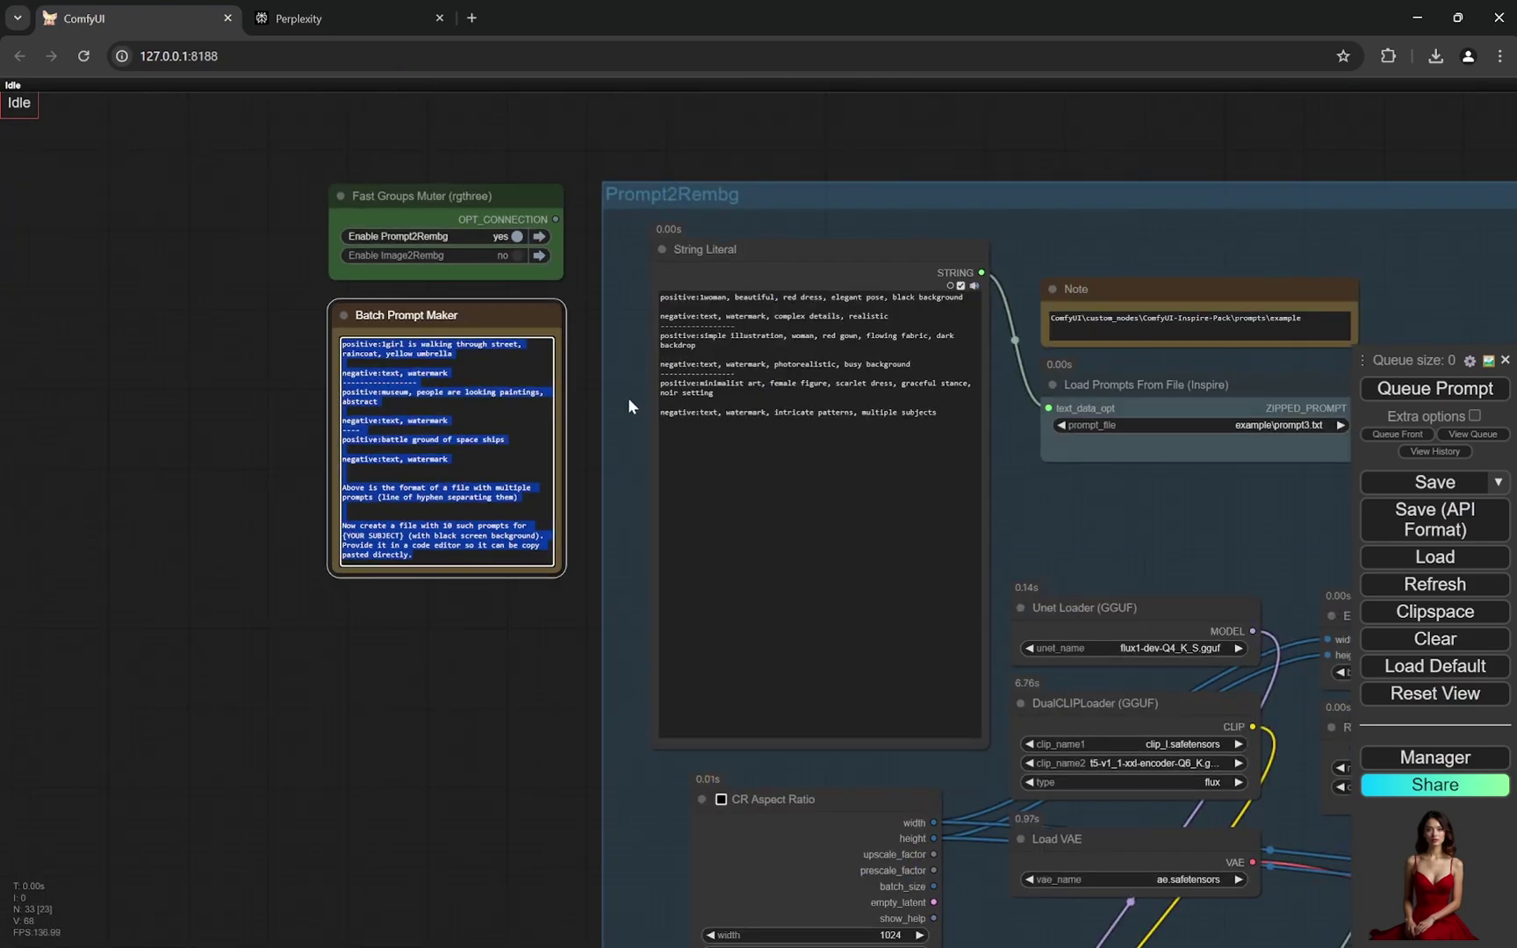
click(749, 387)
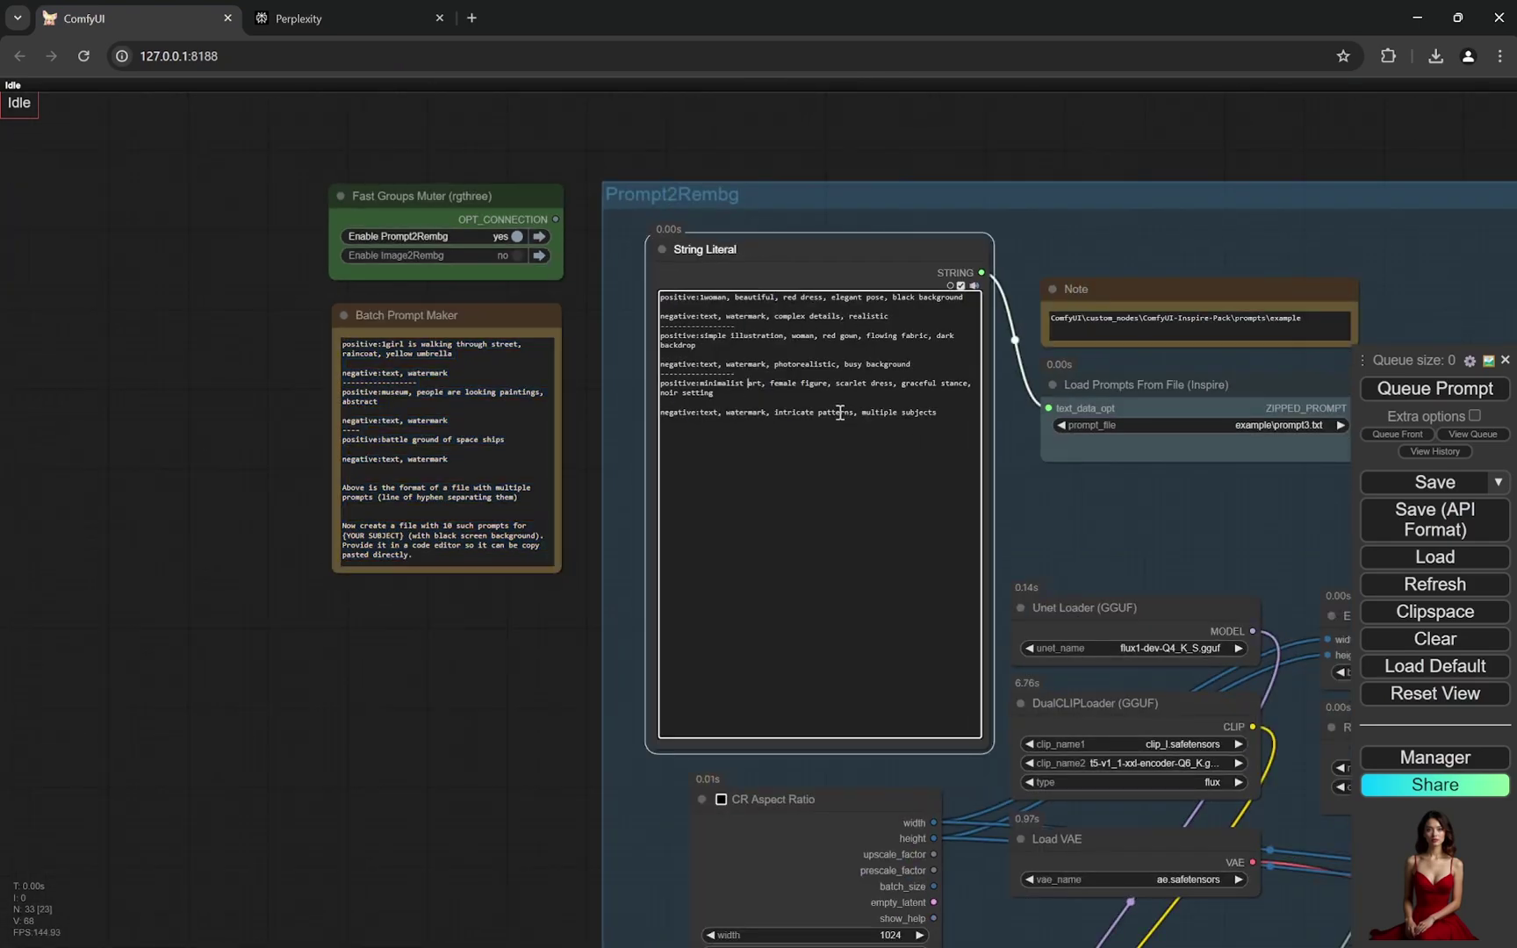
key(ctrl+a)
key(ctrl+v)
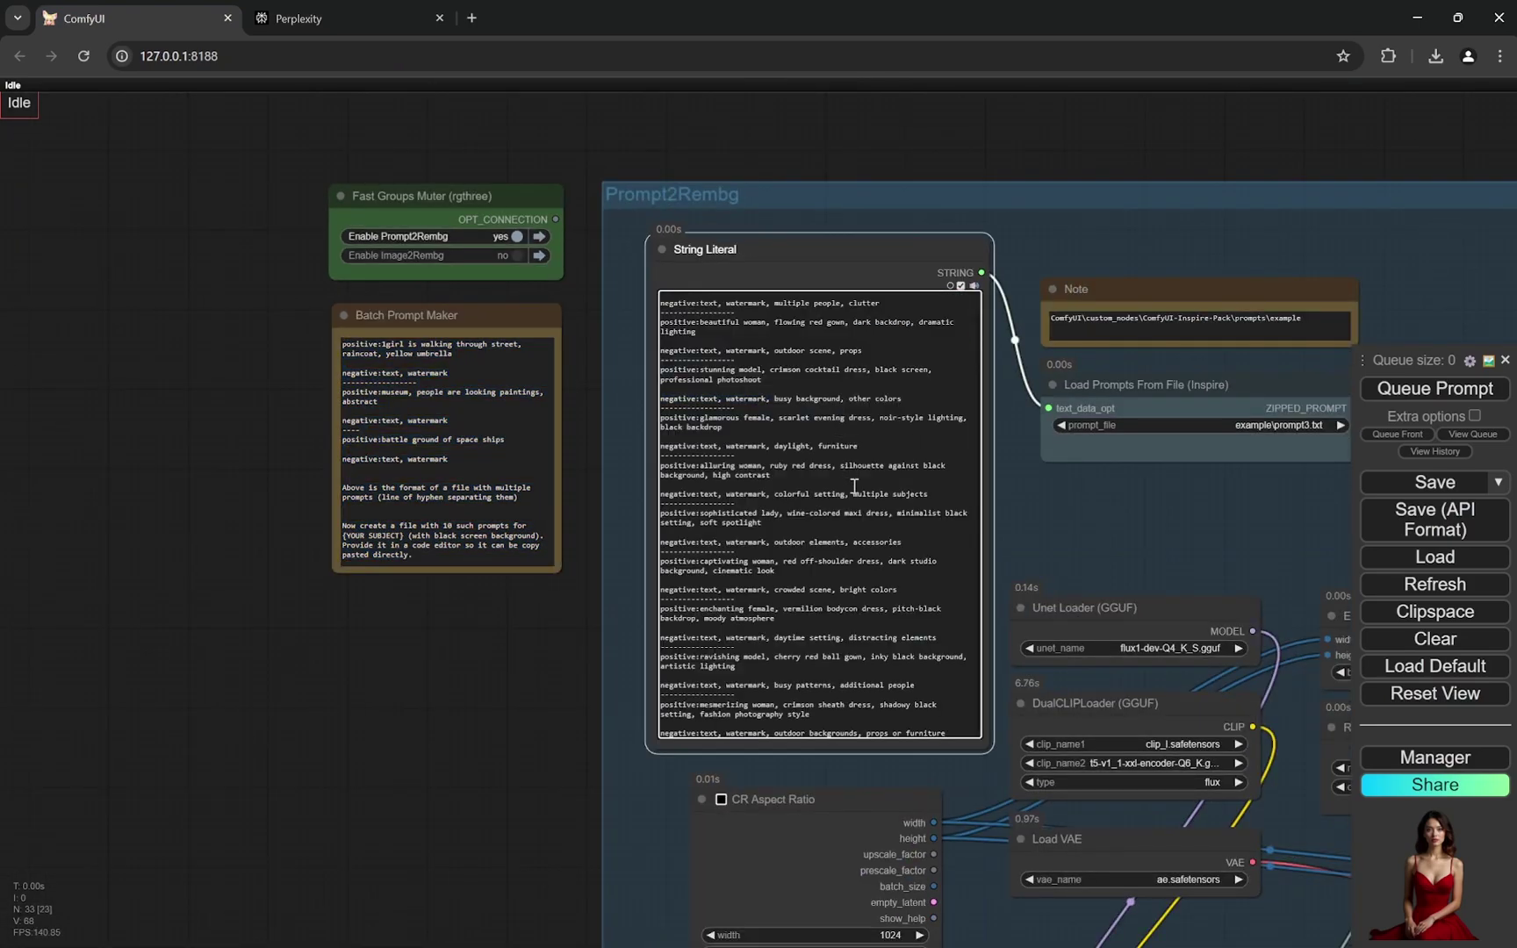
scroll(572, 566, up, 5)
click(581, 601)
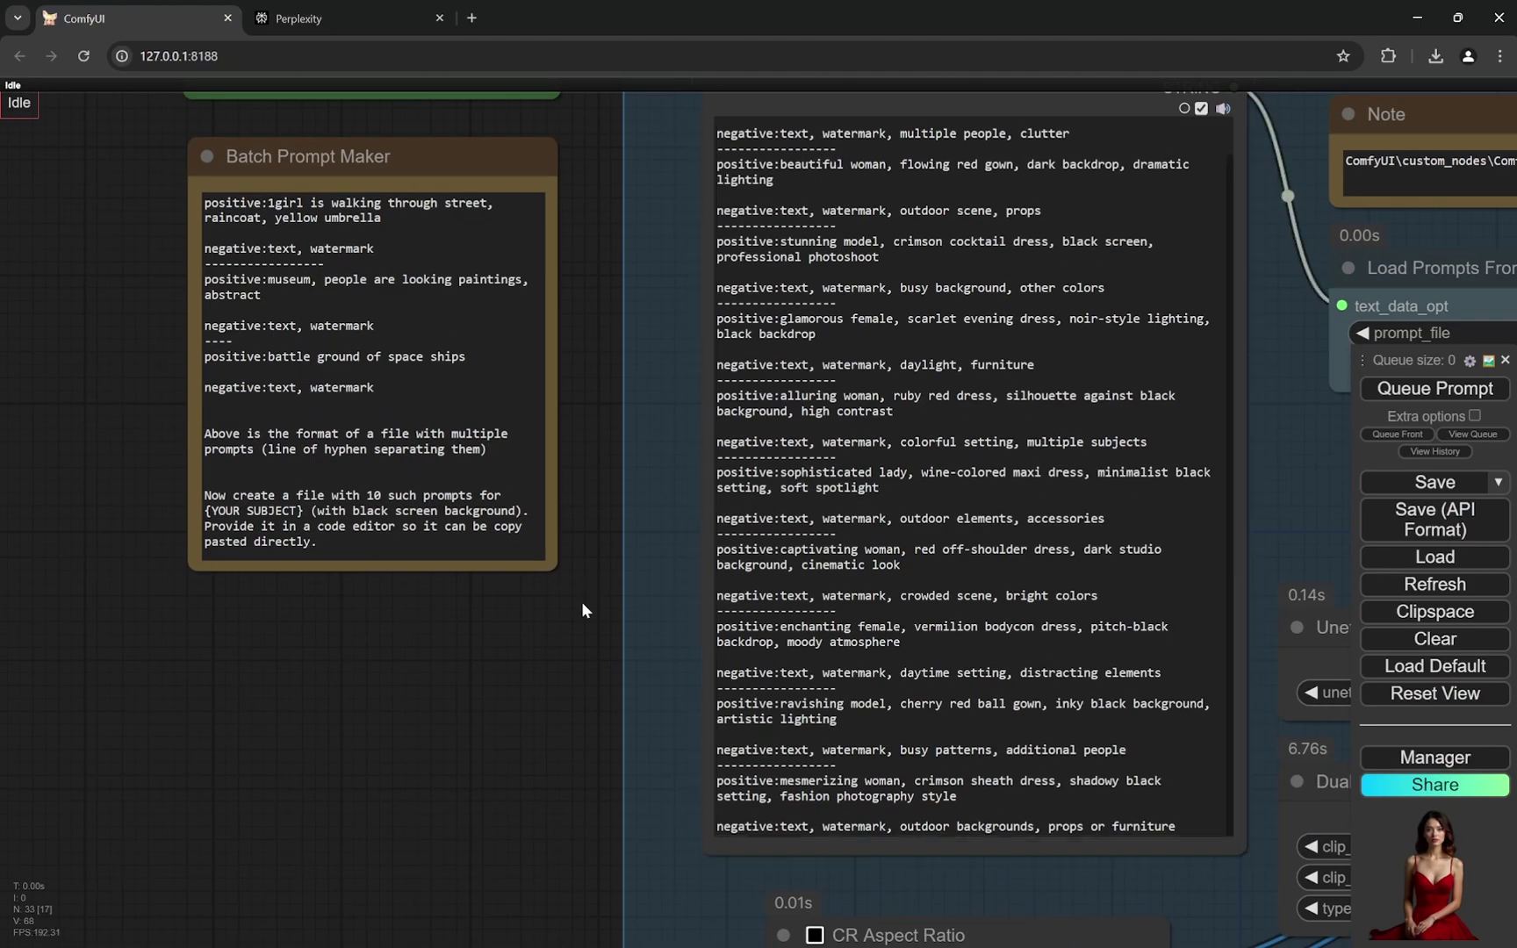
scroll(502, 601, up, 5)
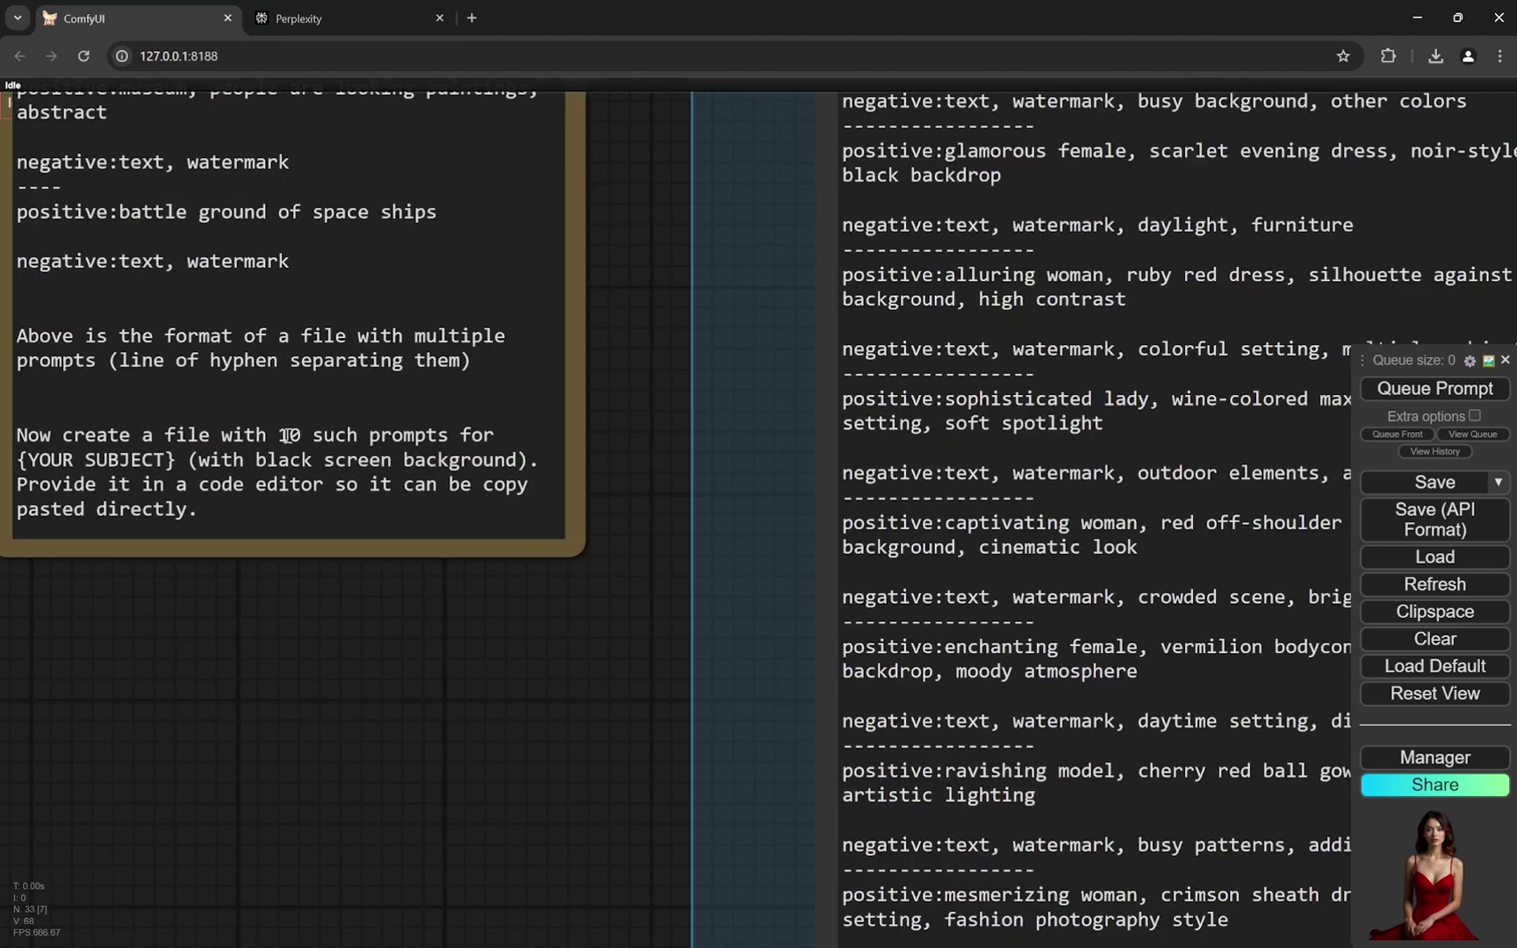
scroll(313, 676, down, 5)
drag(423, 687, 352, 644)
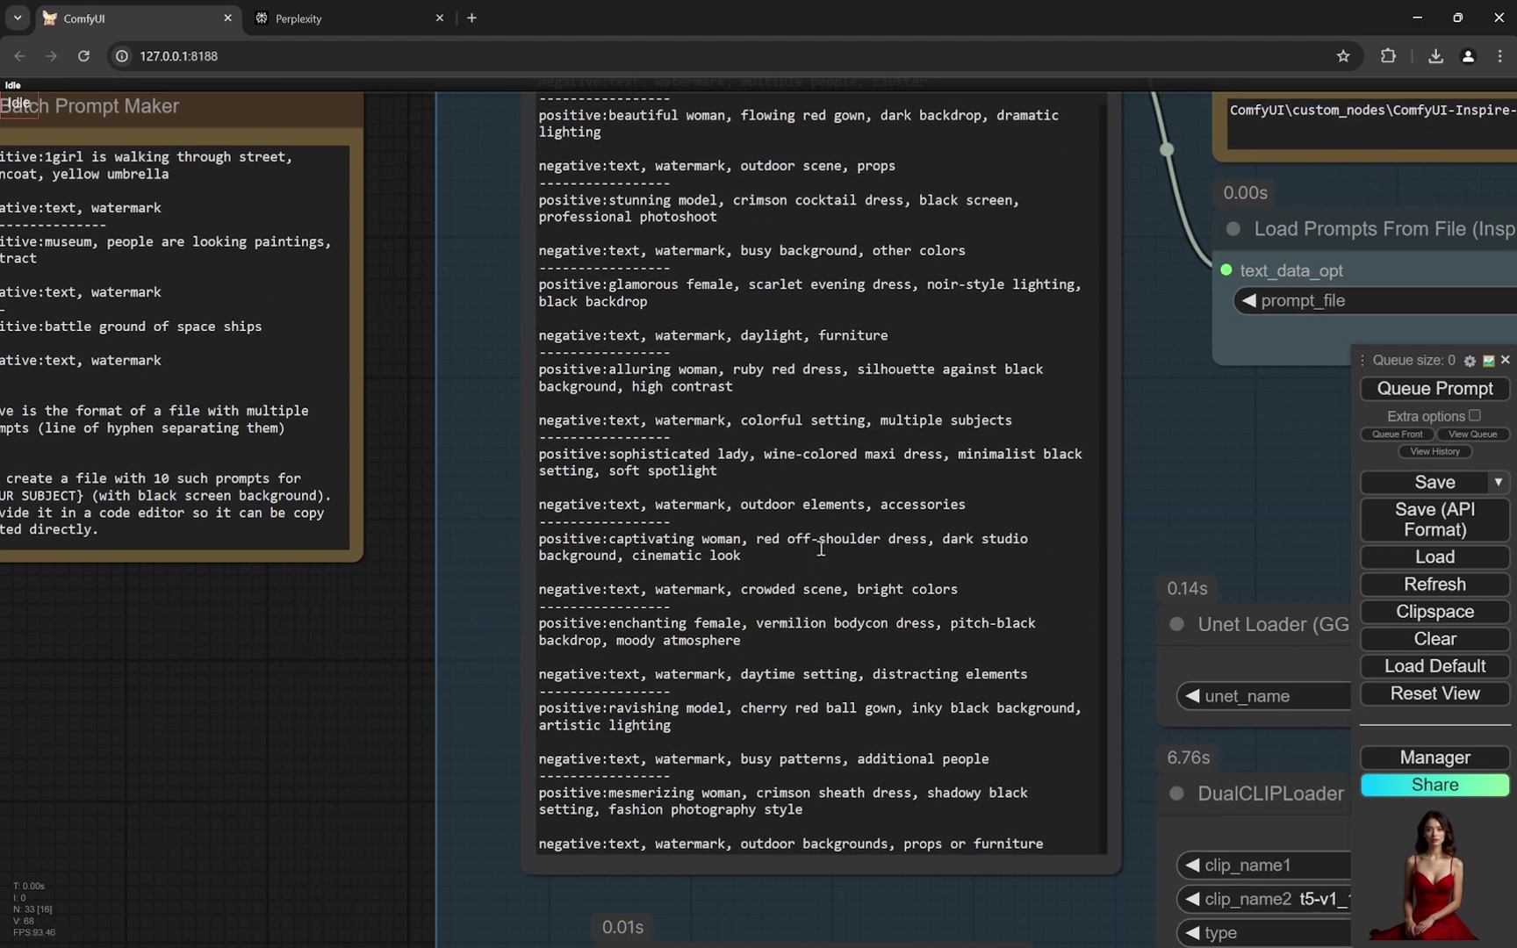
scroll(404, 347, down, 3)
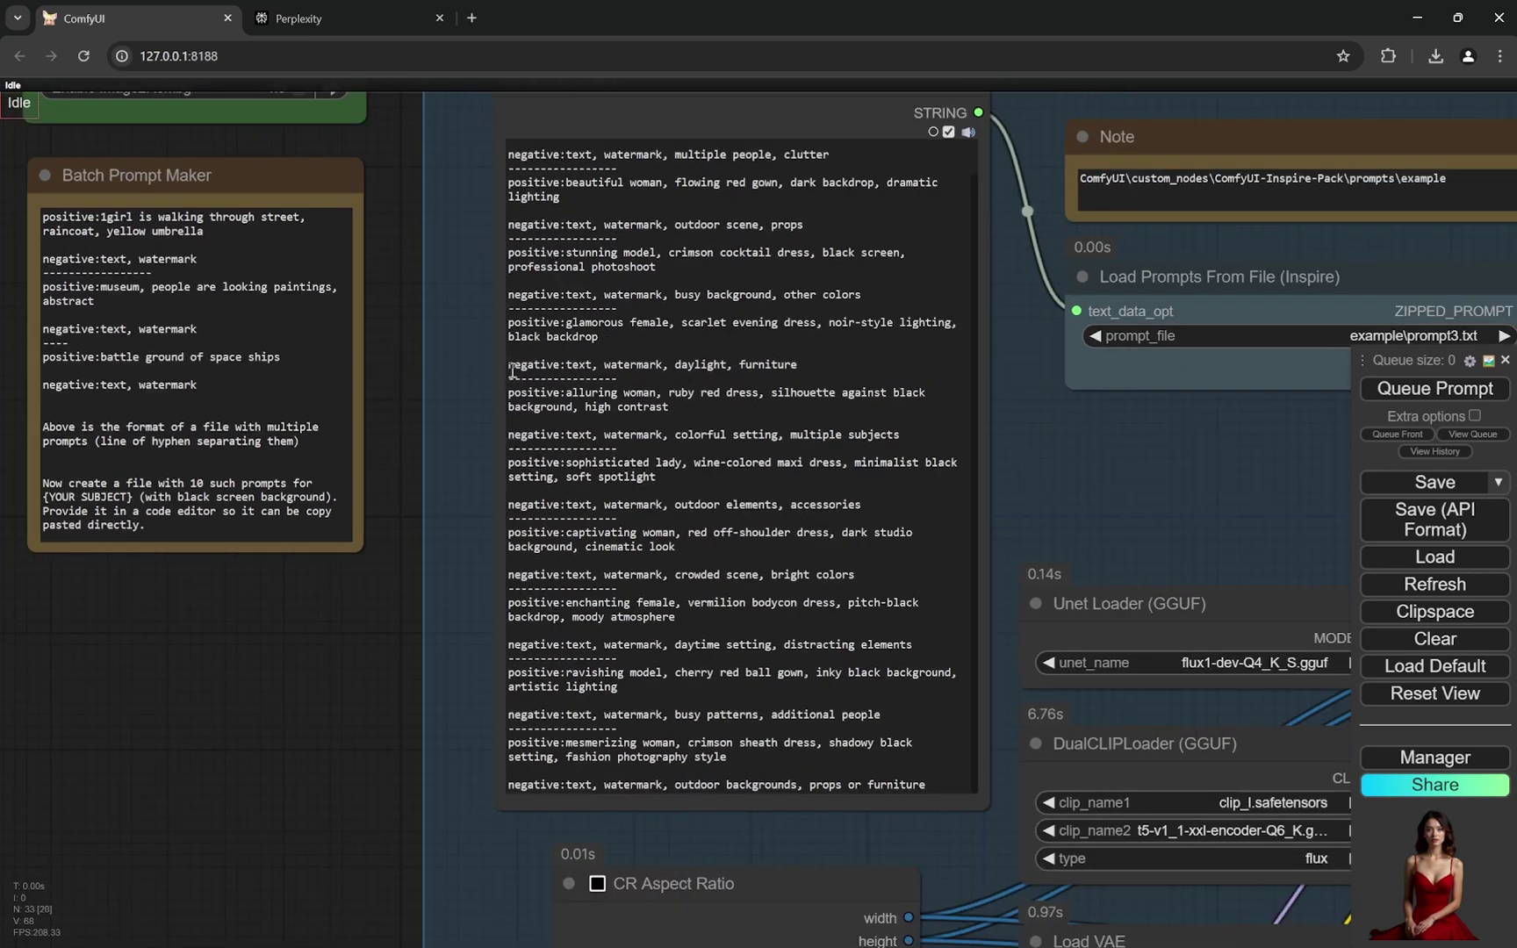
Delete the extra prompts and the glamorous-female pair, ending the list after 'other colors'
drag(510, 377, 832, 827)
key(BackSpace)
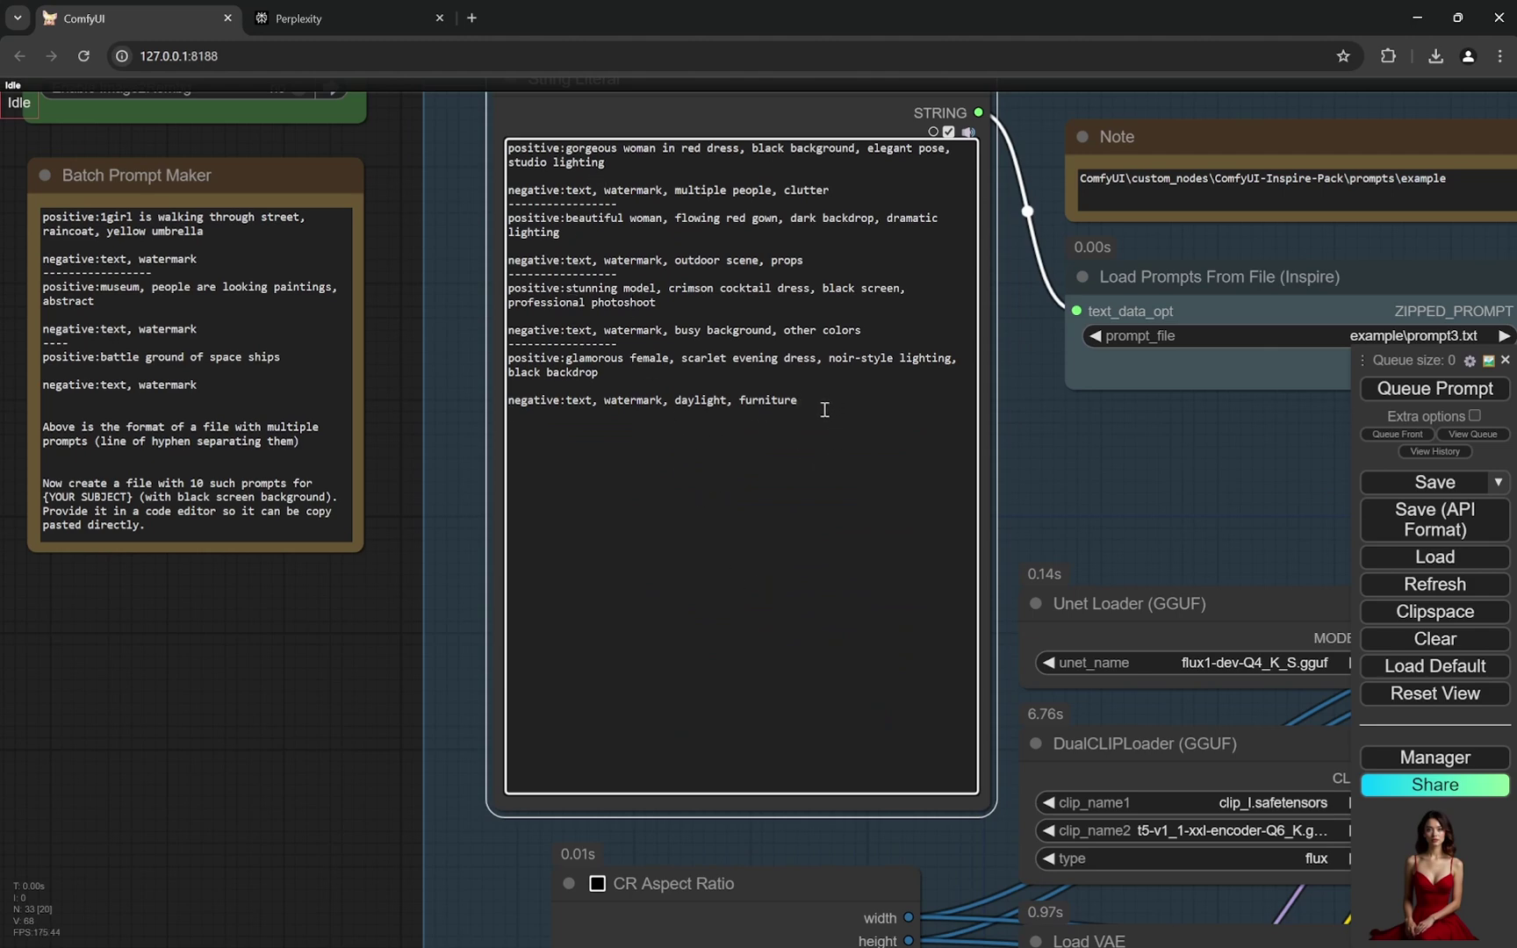
drag(797, 400, 509, 344)
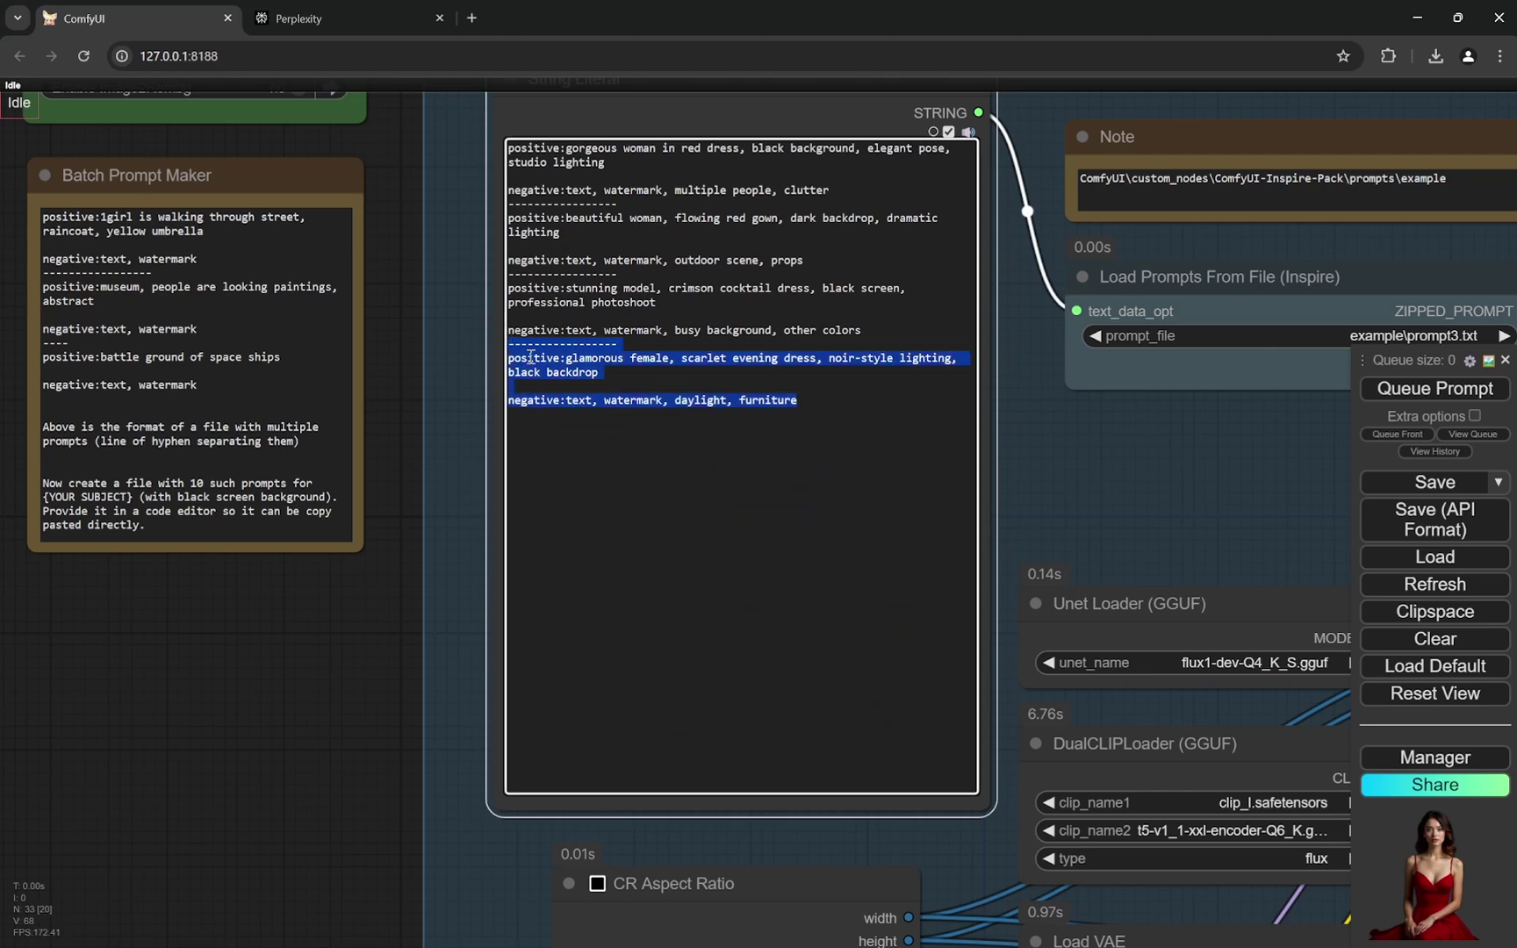
key(BackSpace)
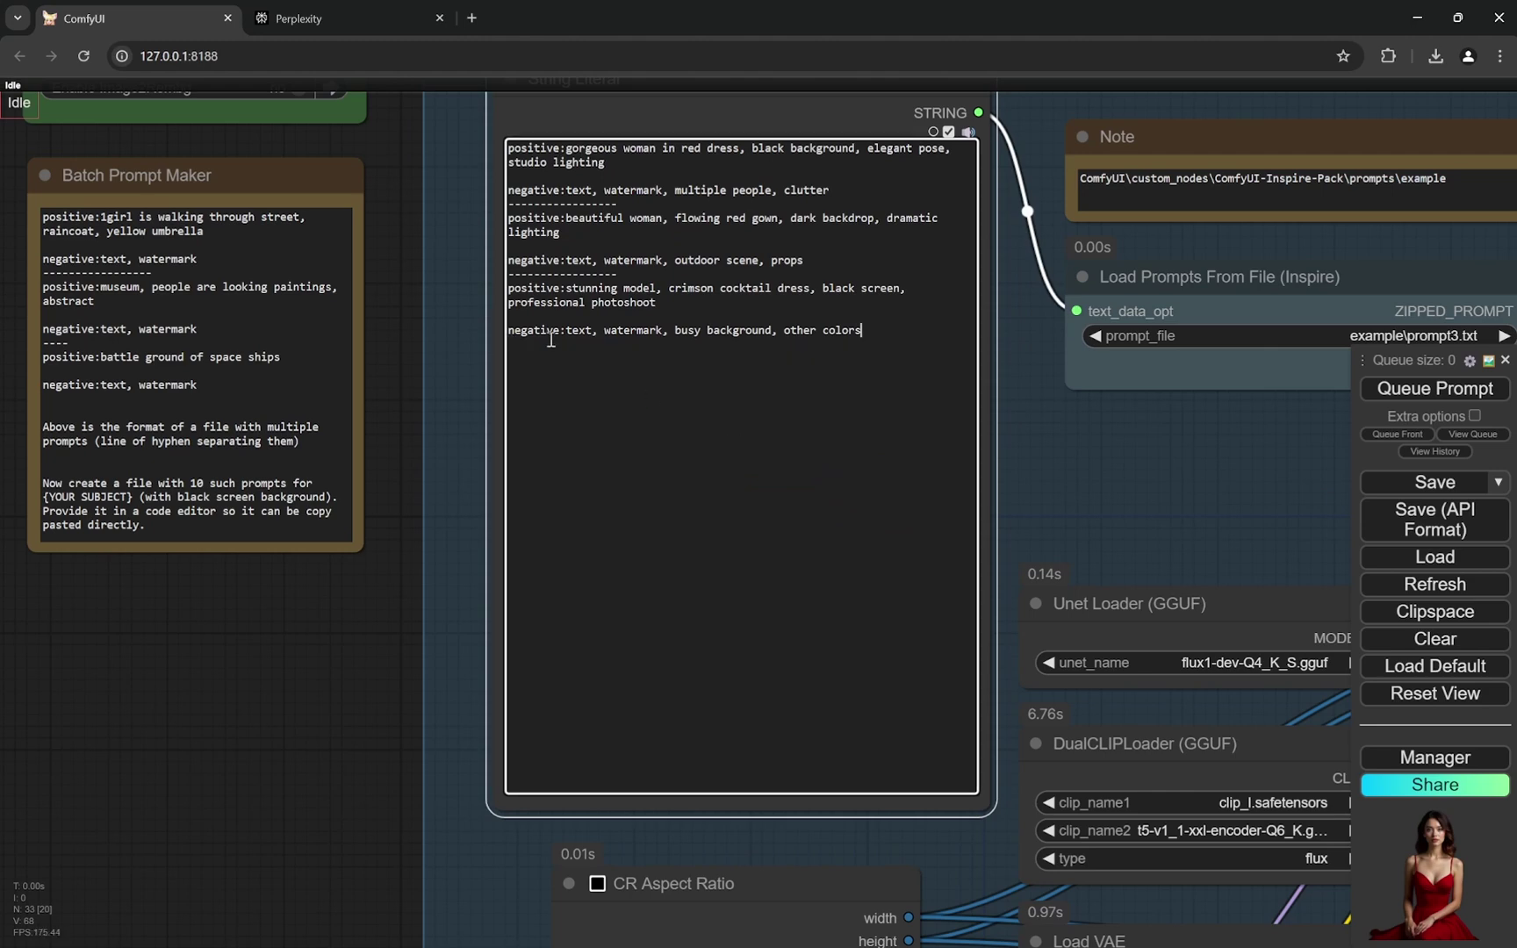
scroll(470, 256, up, 4)
scroll(474, 256, down, 2)
key(BackSpace)
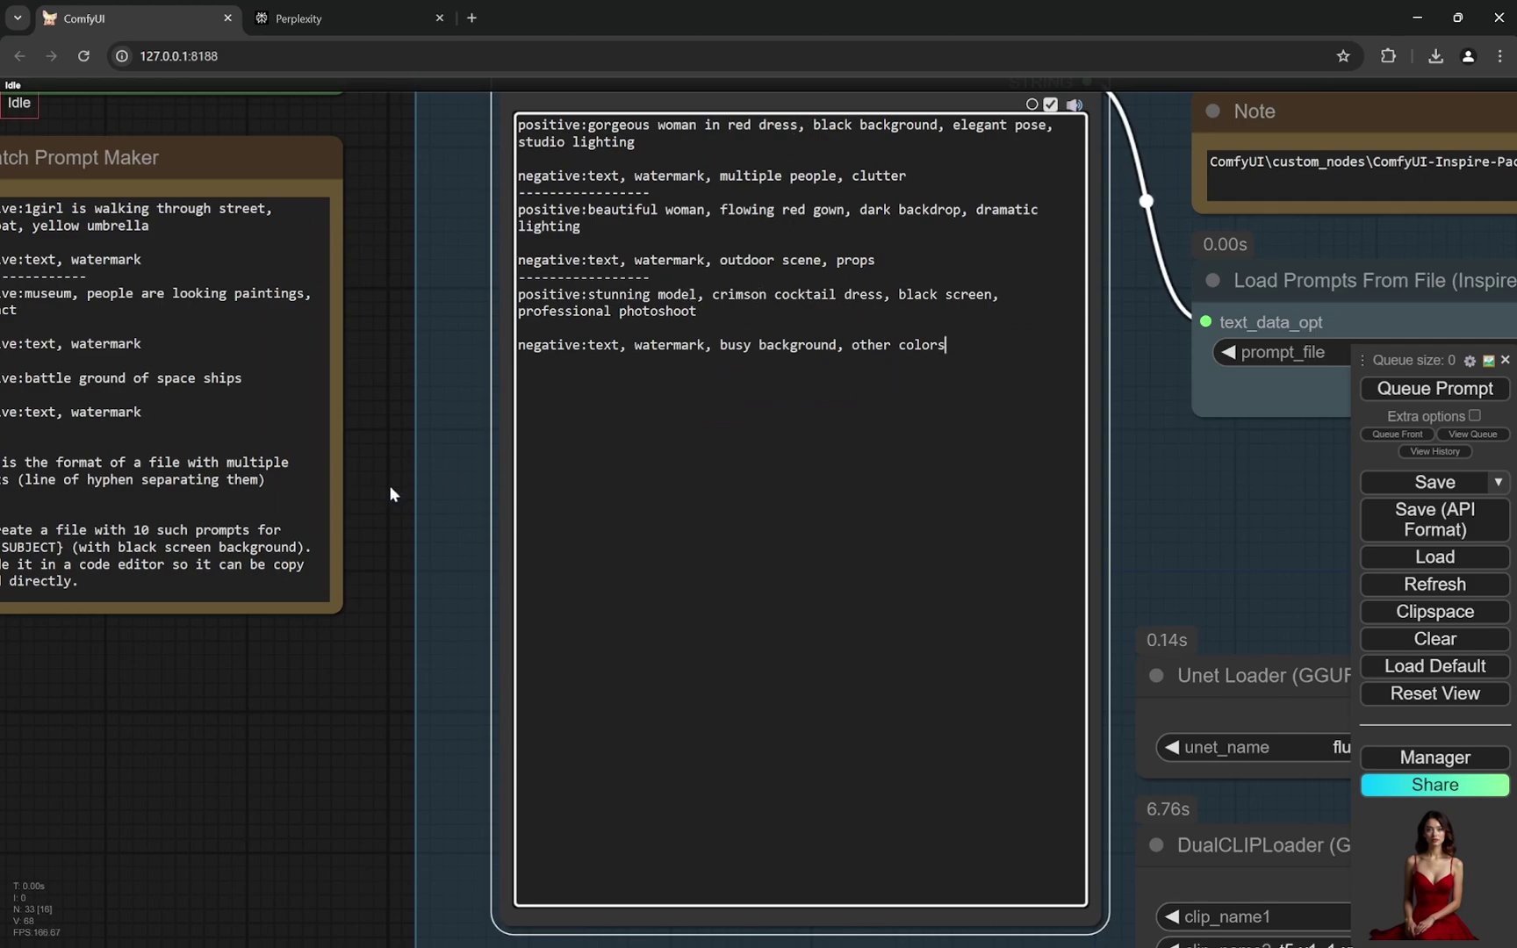
scroll(389, 487, down, 10)
scroll(903, 391, up, 6)
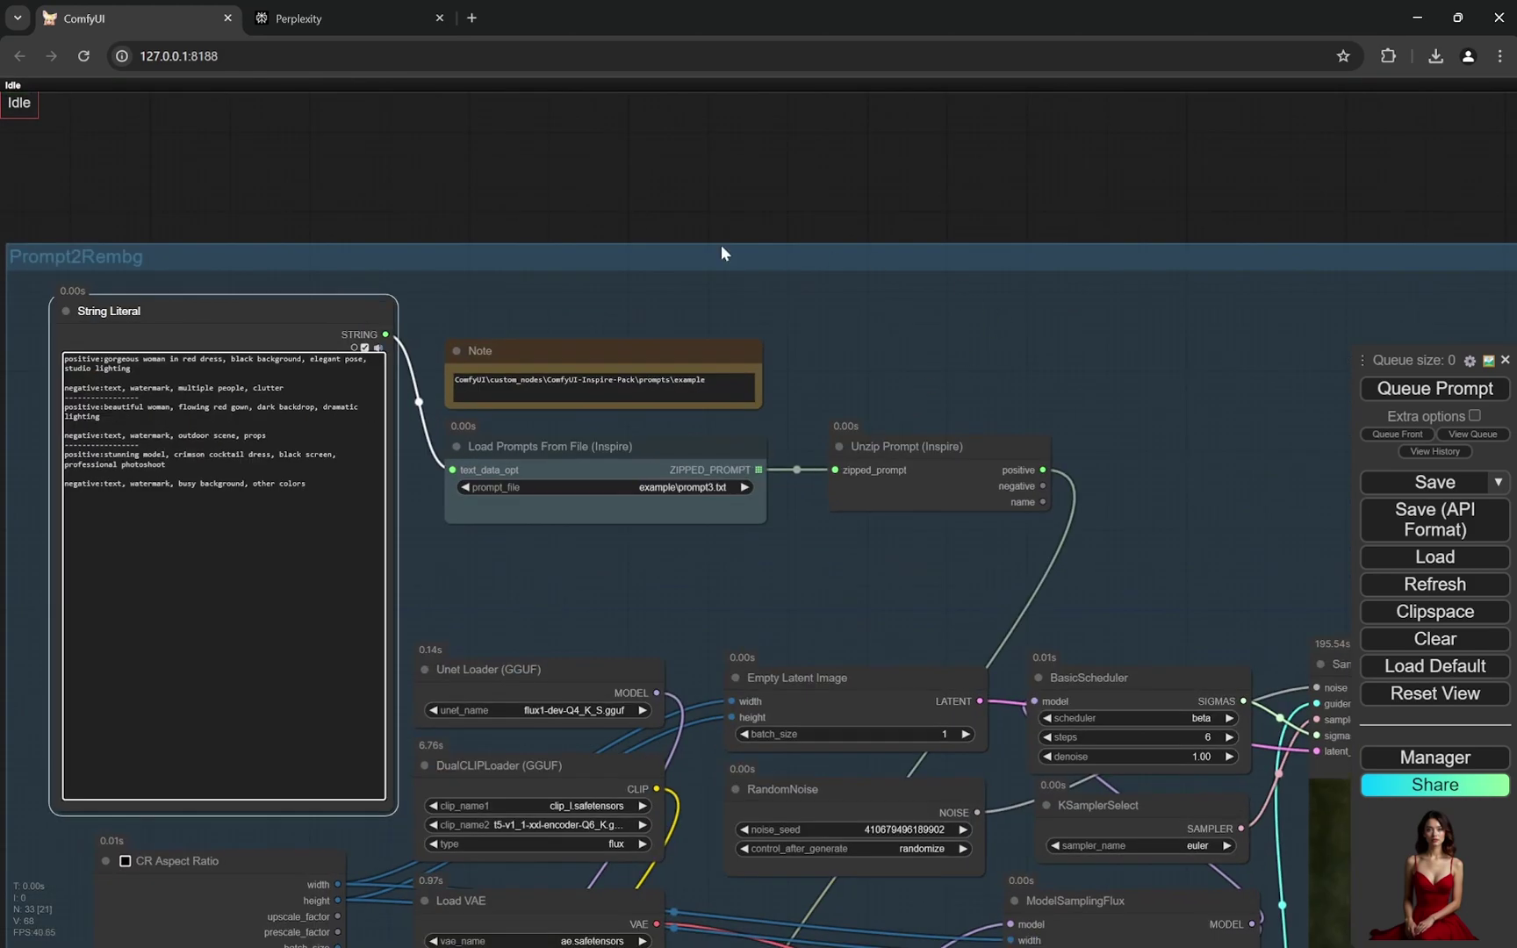
scroll(704, 256, down, 5)
scroll(746, 264, up, 5)
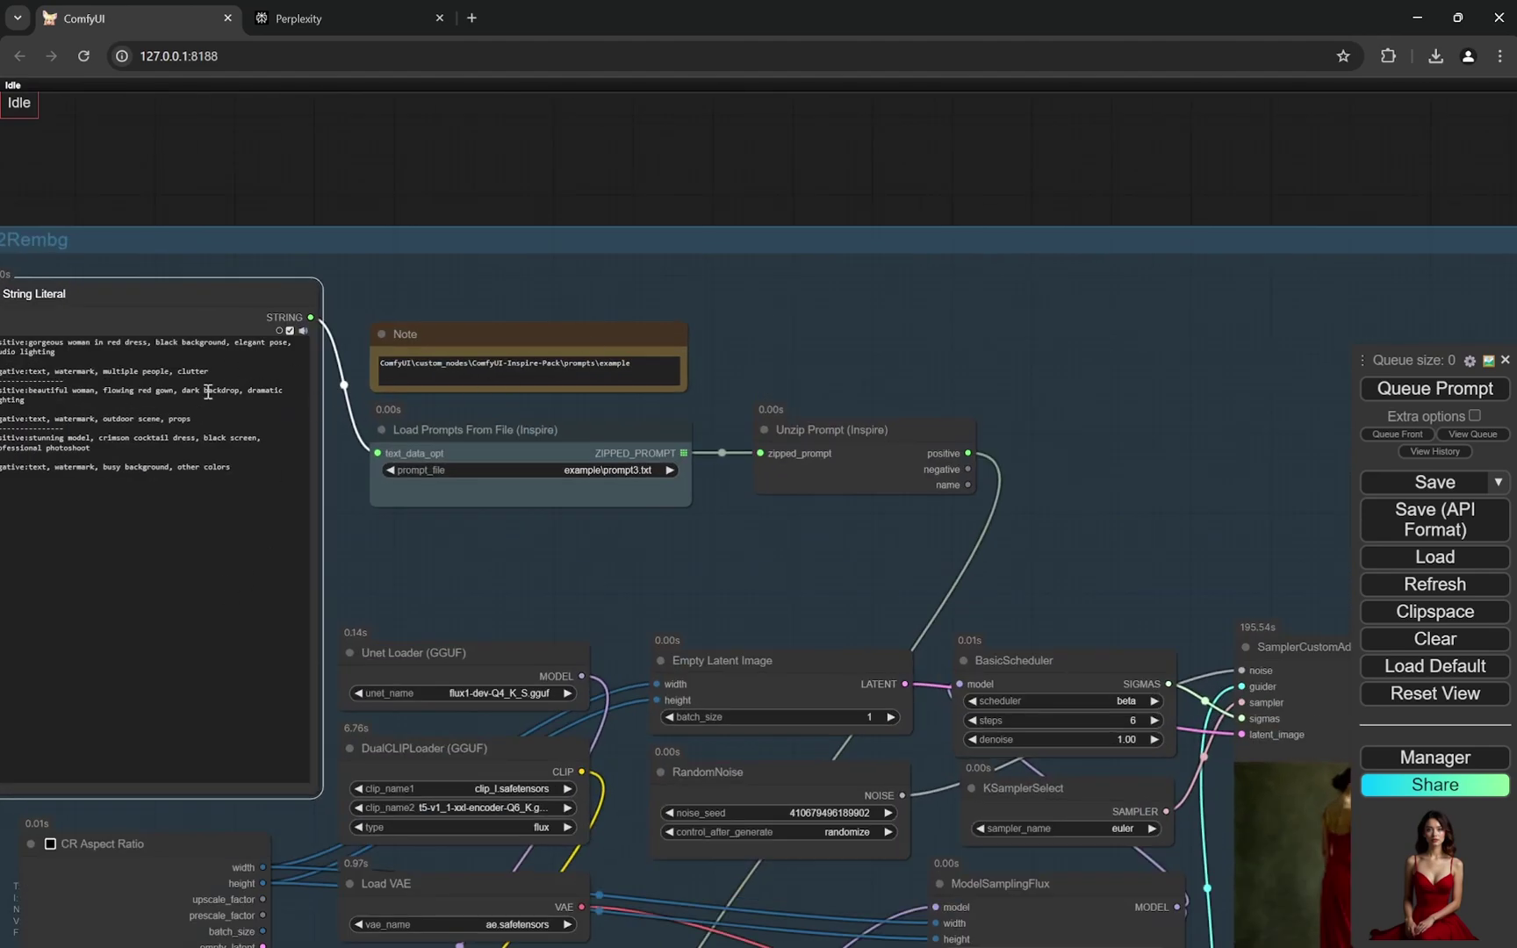
scroll(610, 544, up, 5)
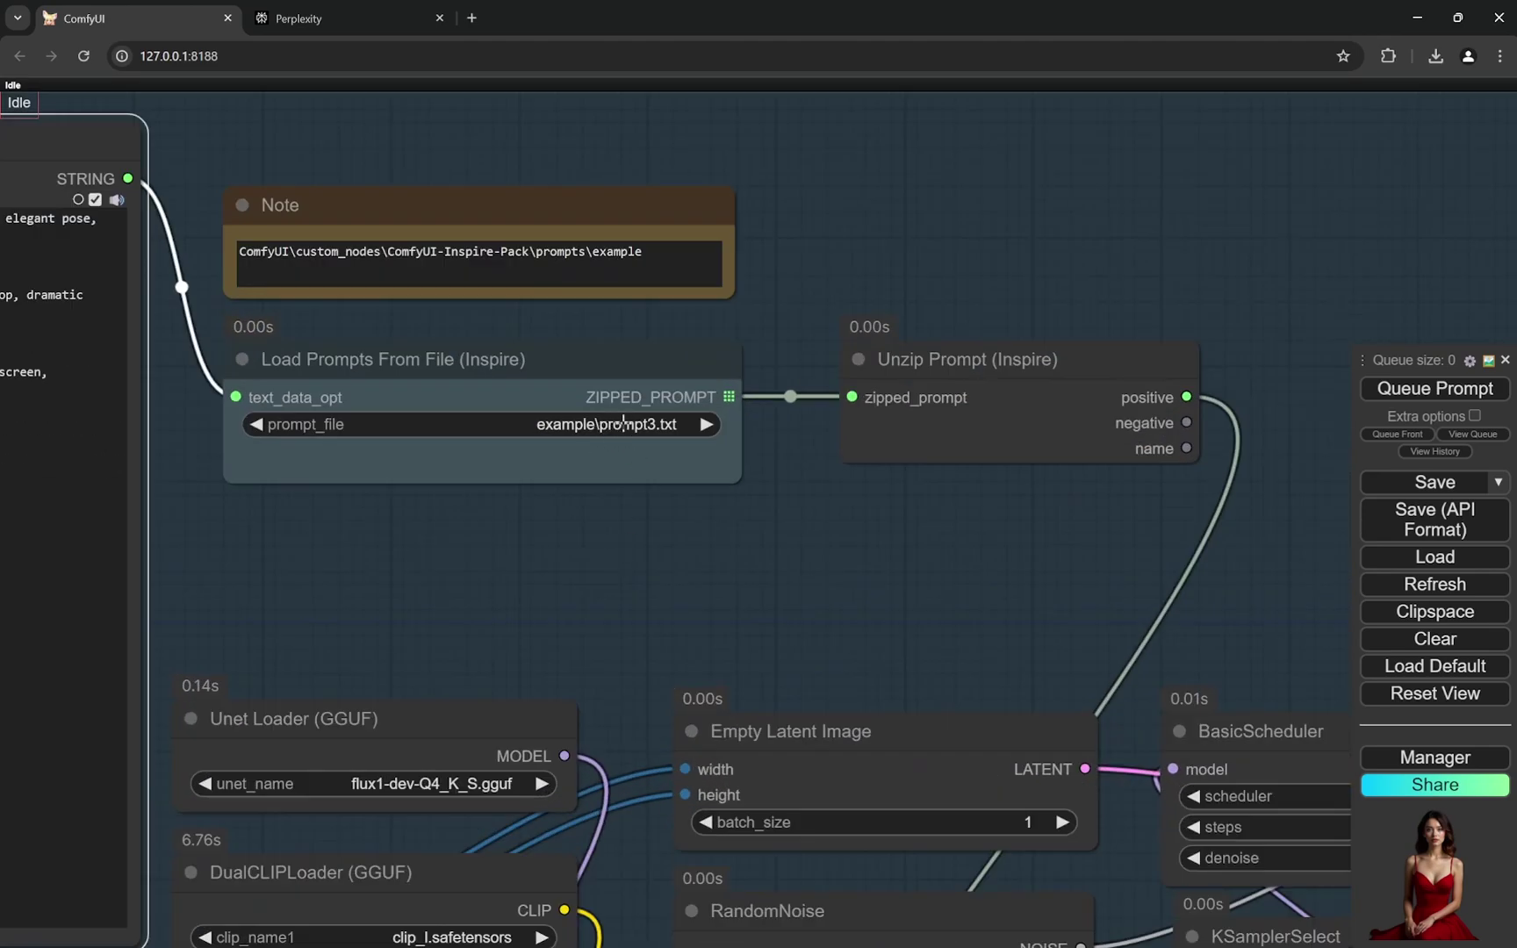
scroll(682, 656, down, 5)
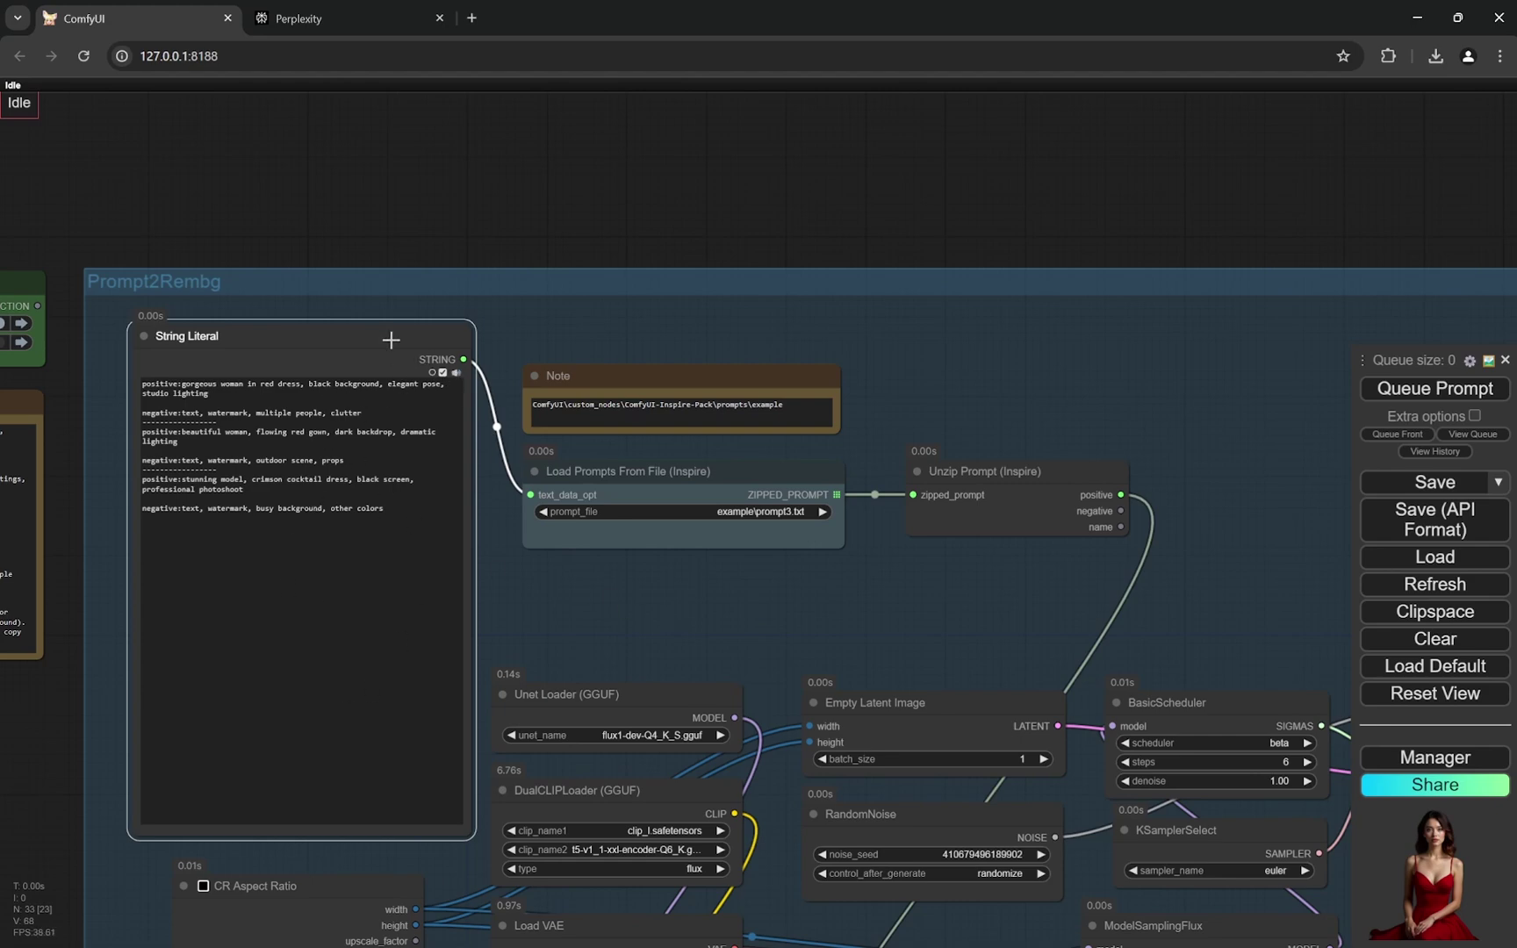
scroll(786, 595, up, 7)
scroll(584, 566, down, 10)
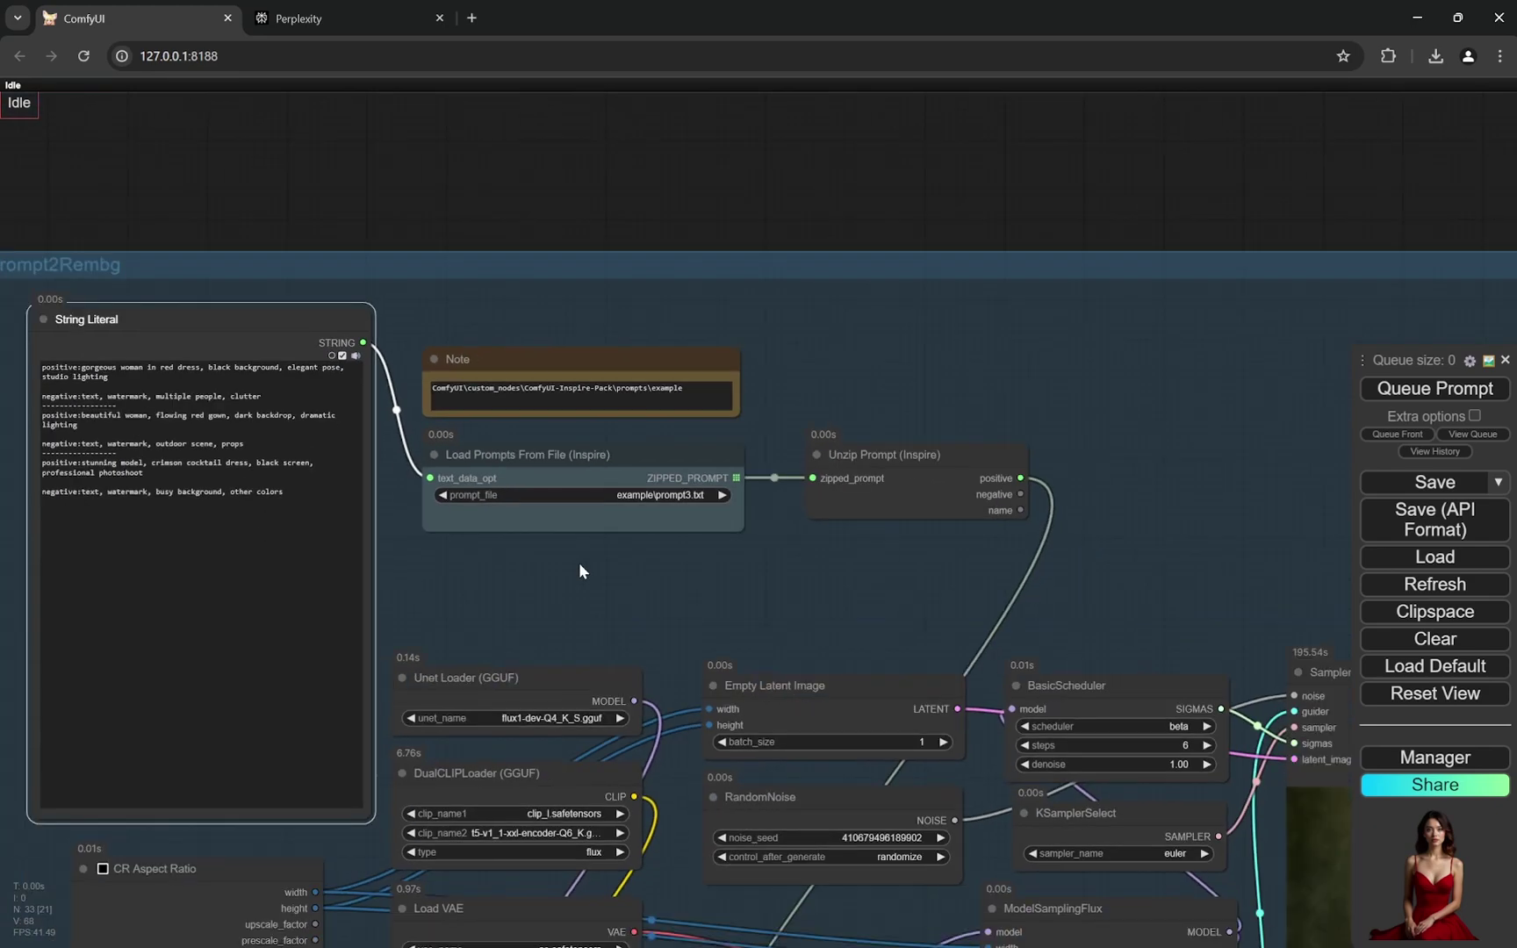
drag(1016, 336, 646, 162)
scroll(1073, 413, up, 10)
scroll(708, 576, down, 8)
scroll(708, 576, up, 9)
drag(559, 803, 708, 576)
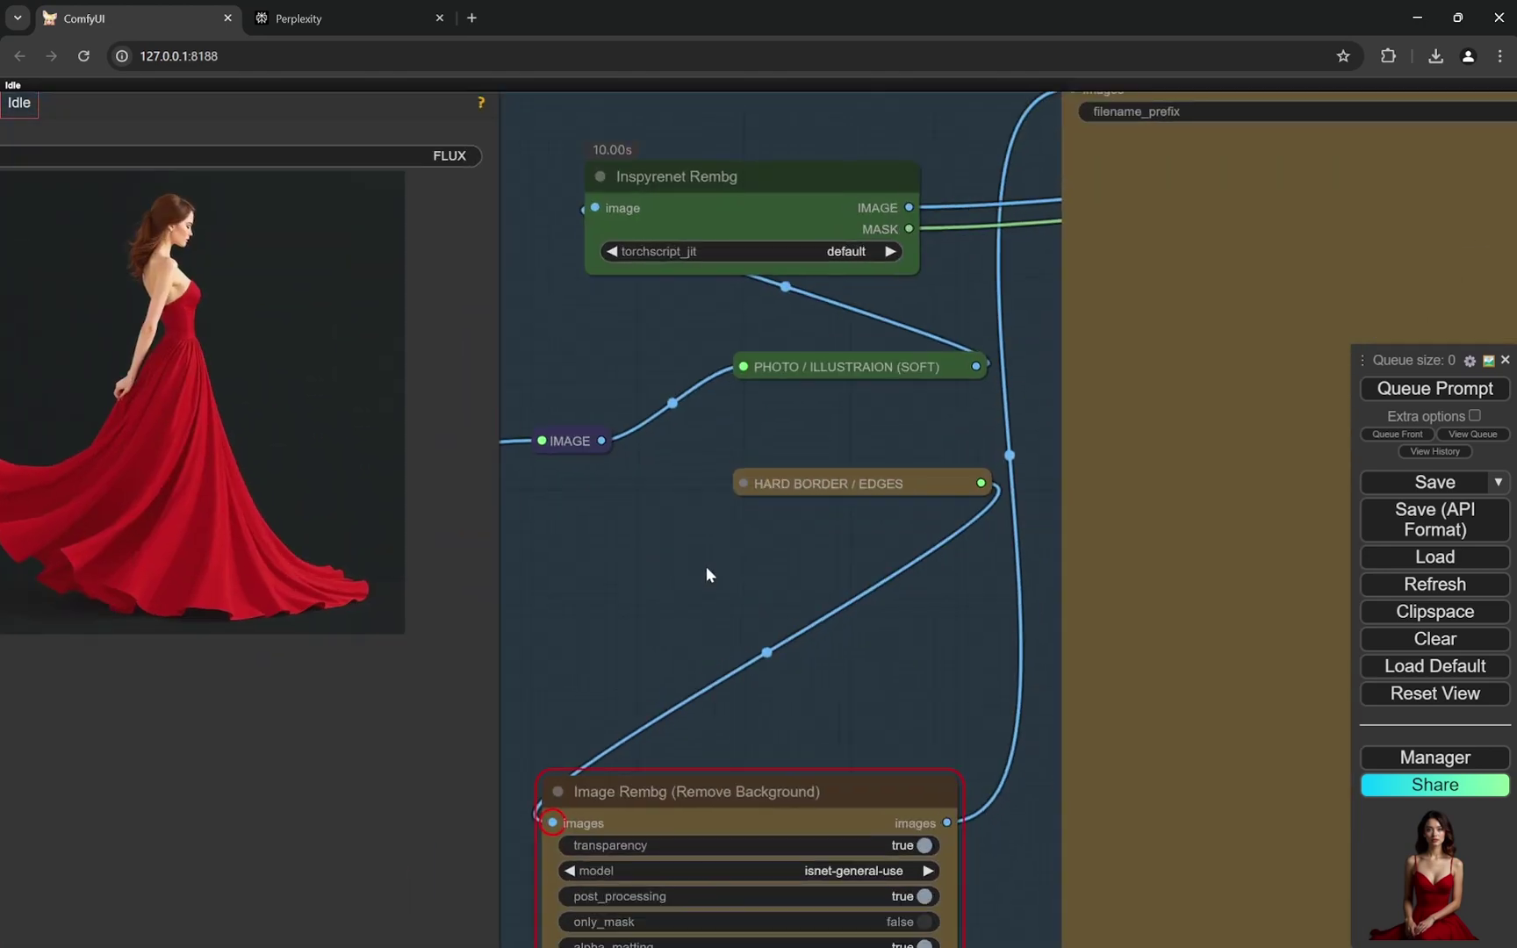
scroll(708, 571, up, 3)
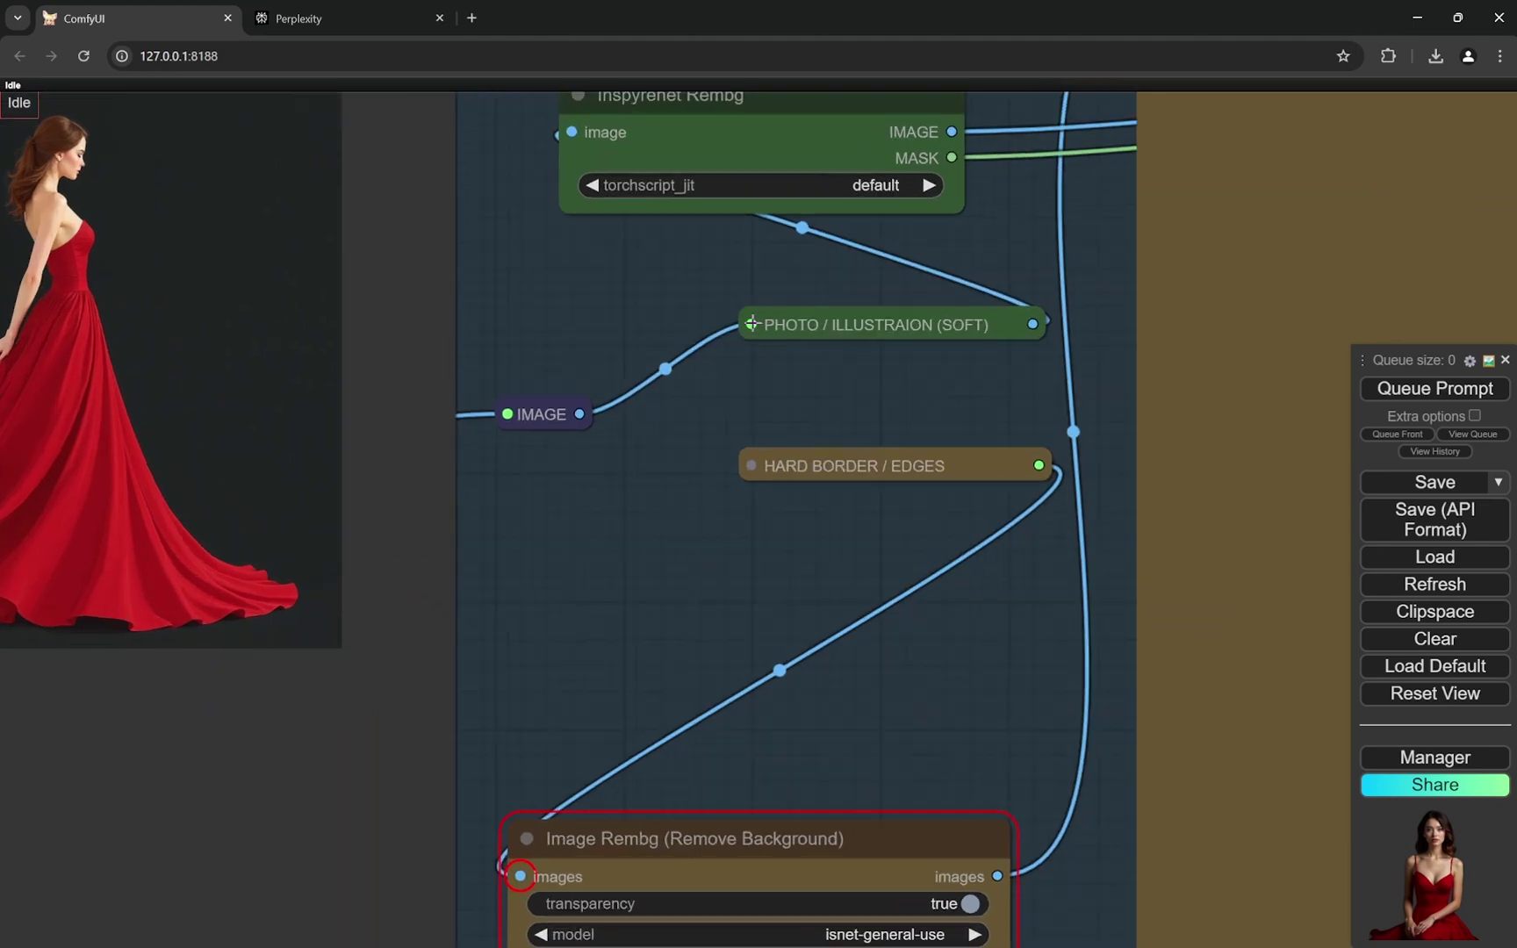
drag(751, 324, 1035, 343)
scroll(680, 473, down, 1)
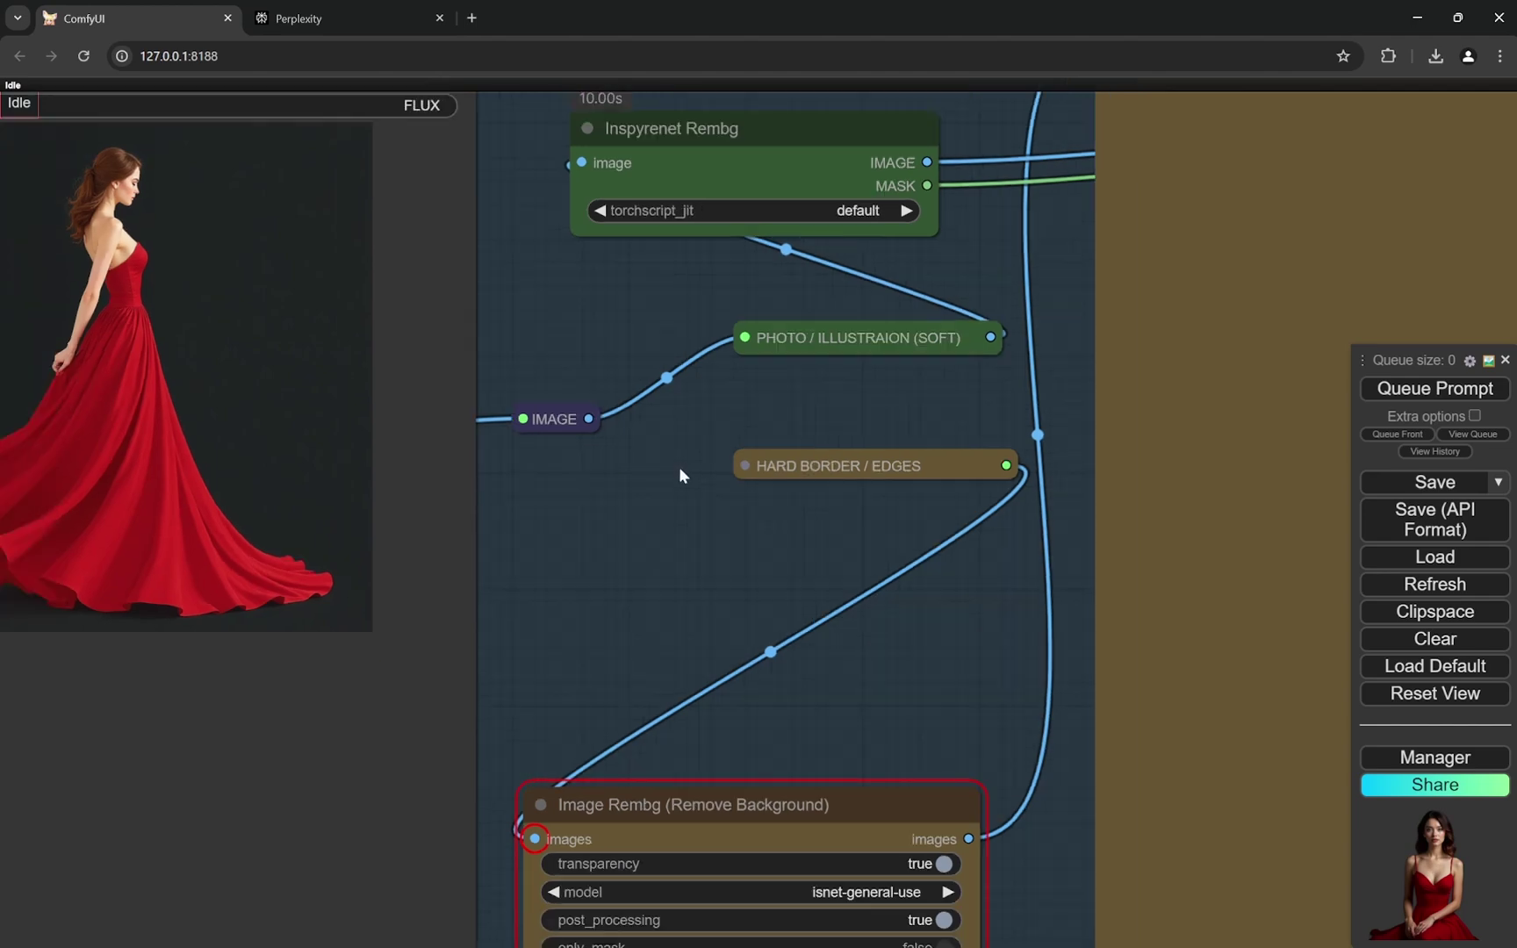
scroll(605, 466, down, 5)
scroll(538, 436, down, 5)
scroll(531, 487, up, 4)
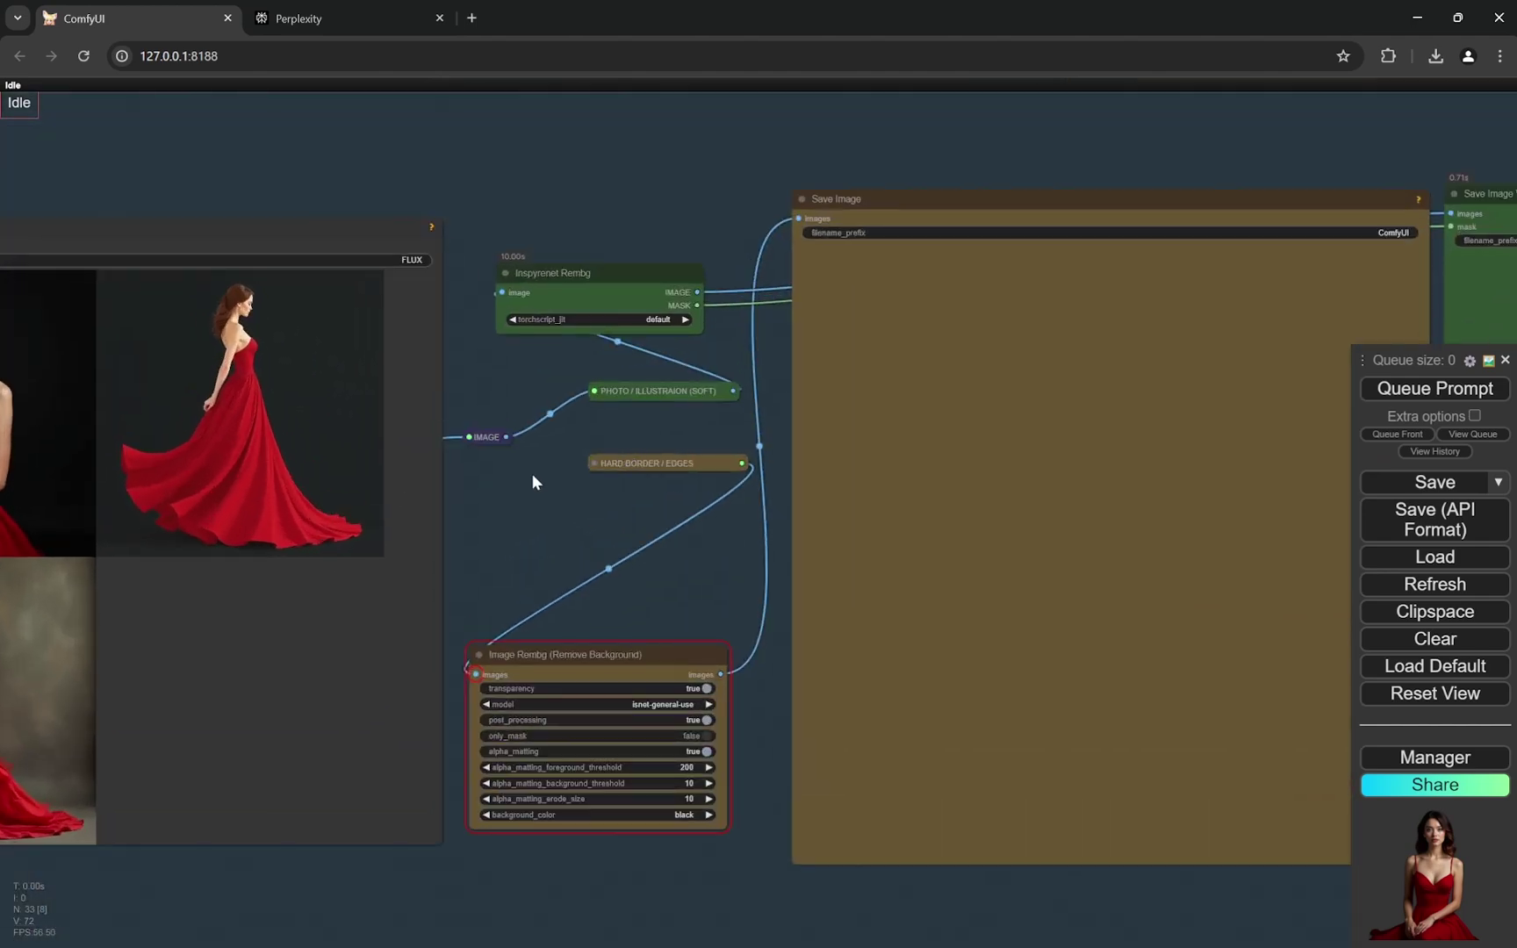
drag(532, 489, 771, 497)
scroll(169, 299, up, 10)
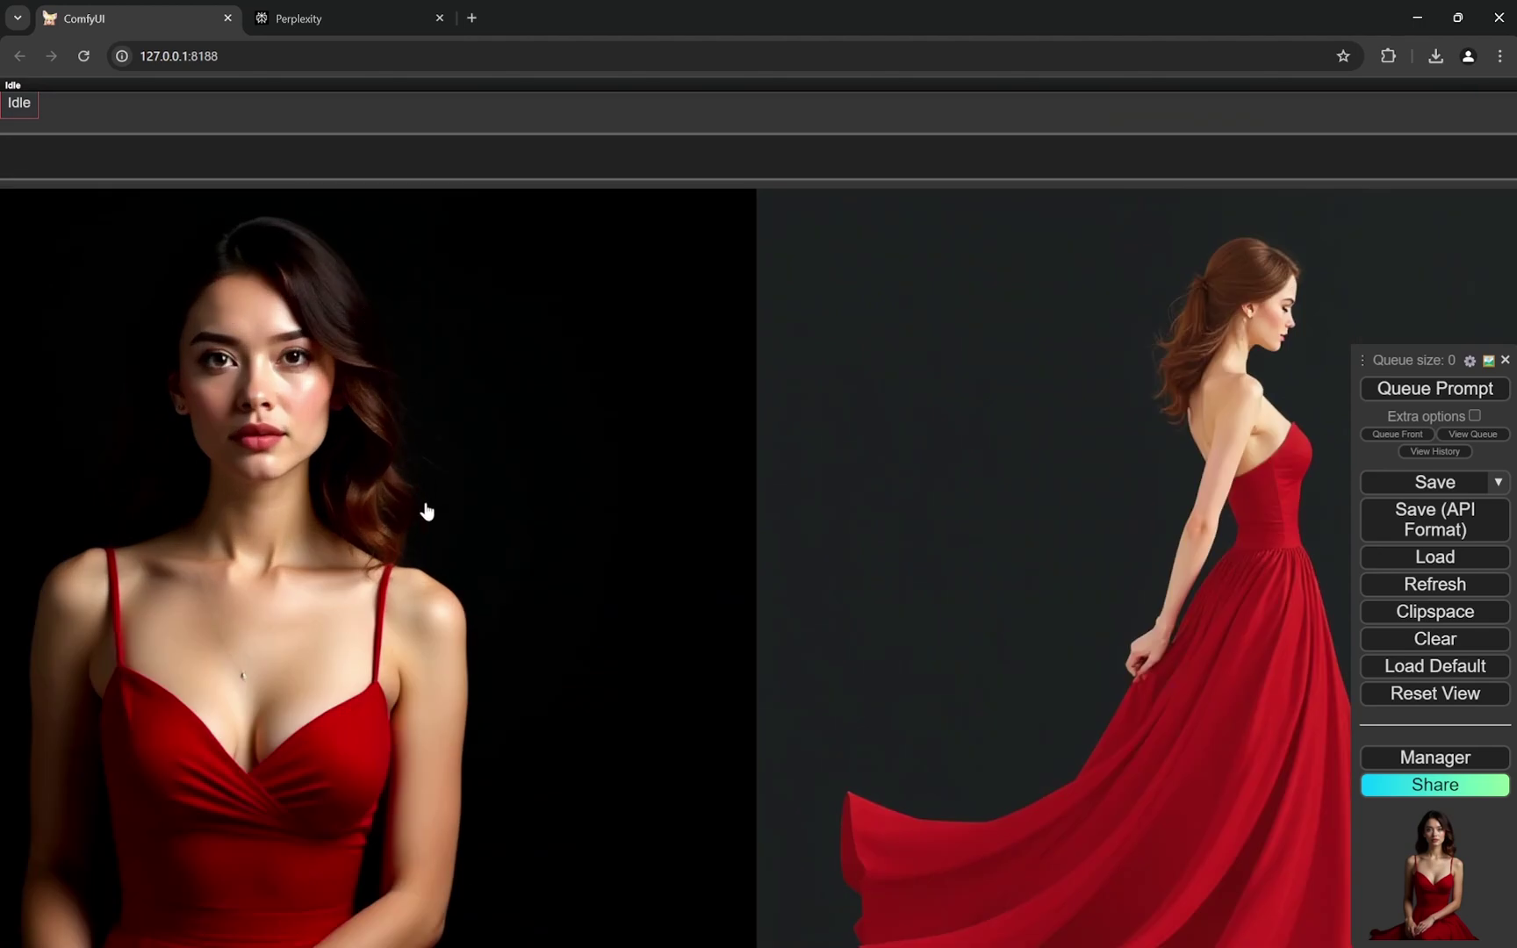
scroll(258, 506, down, 7)
scroll(430, 482, down, 8)
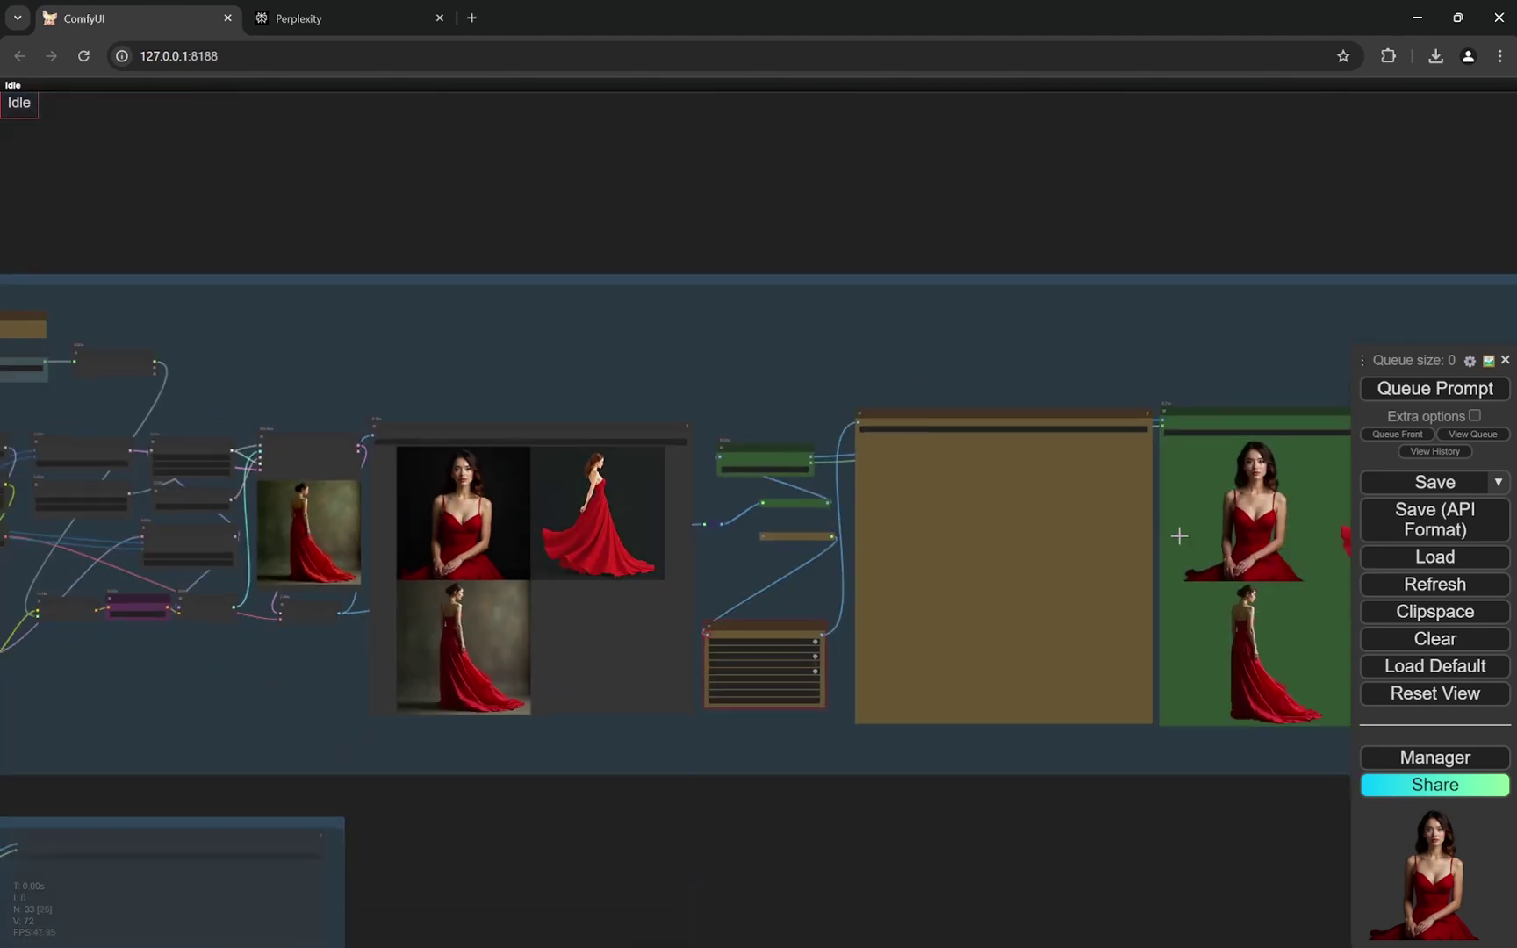
scroll(1285, 490, up, 4)
scroll(1286, 490, up, 15)
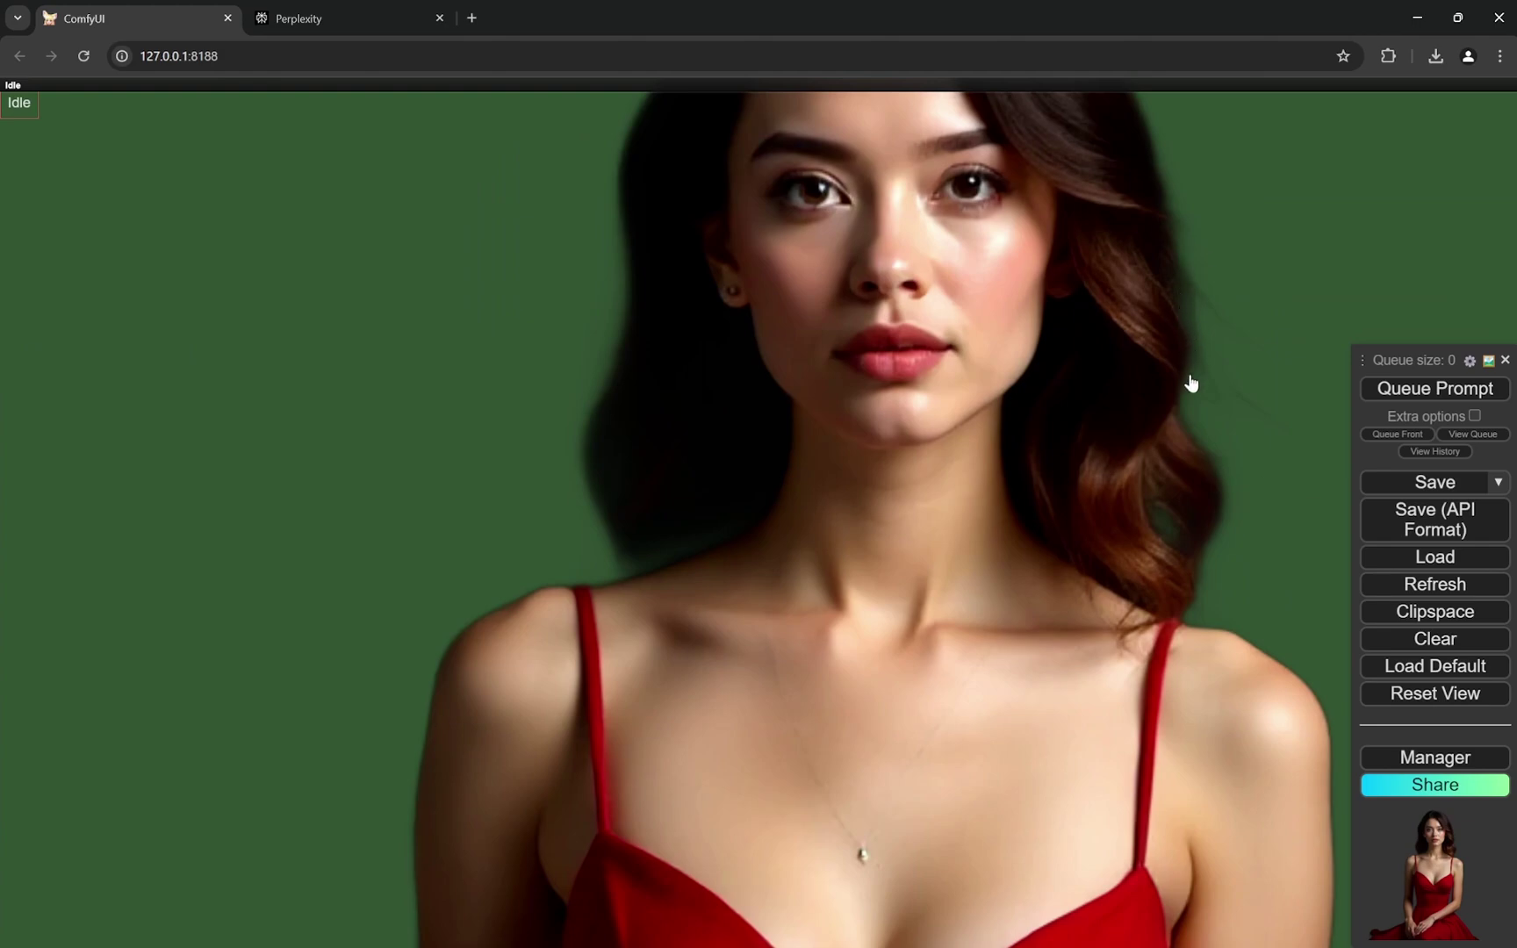
scroll(1141, 500, down, 15)
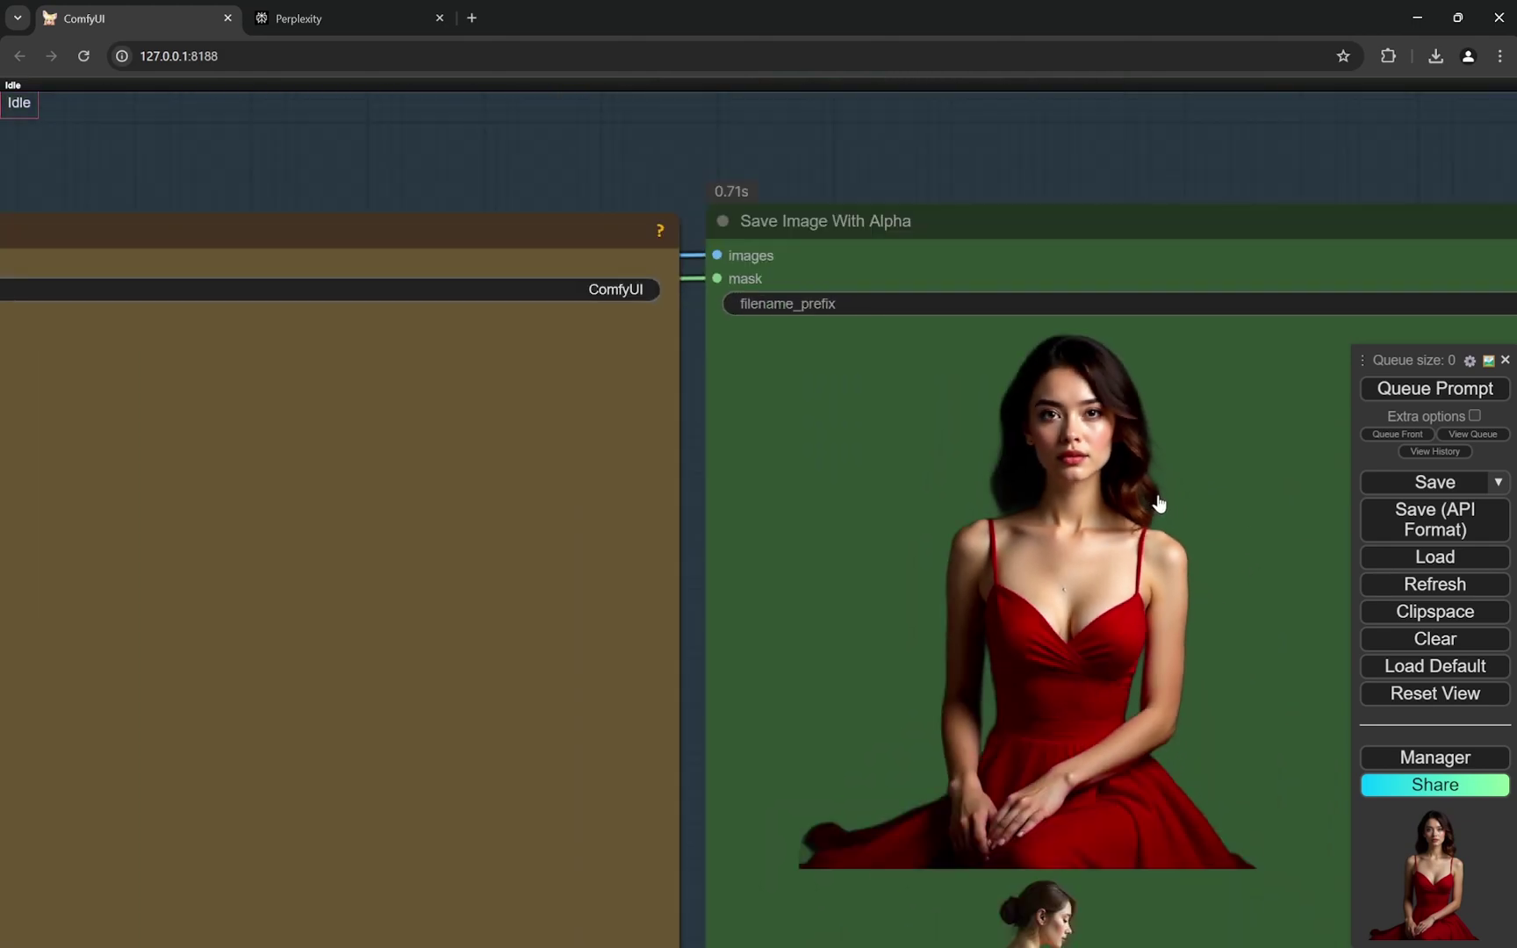
scroll(527, 575, up, 10)
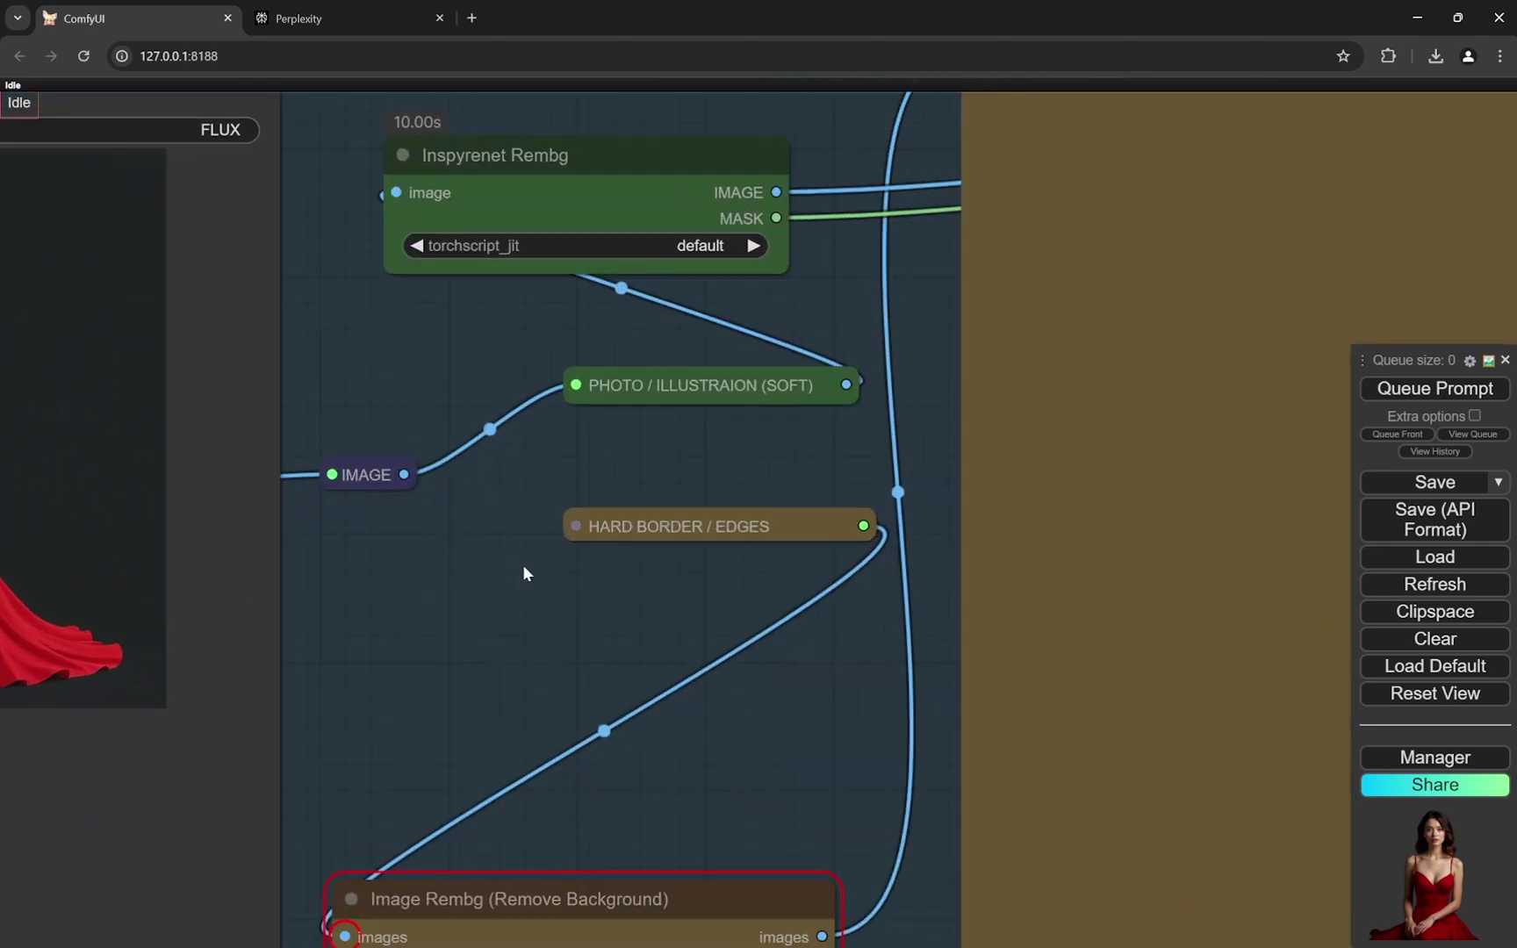
scroll(529, 632, down, 5)
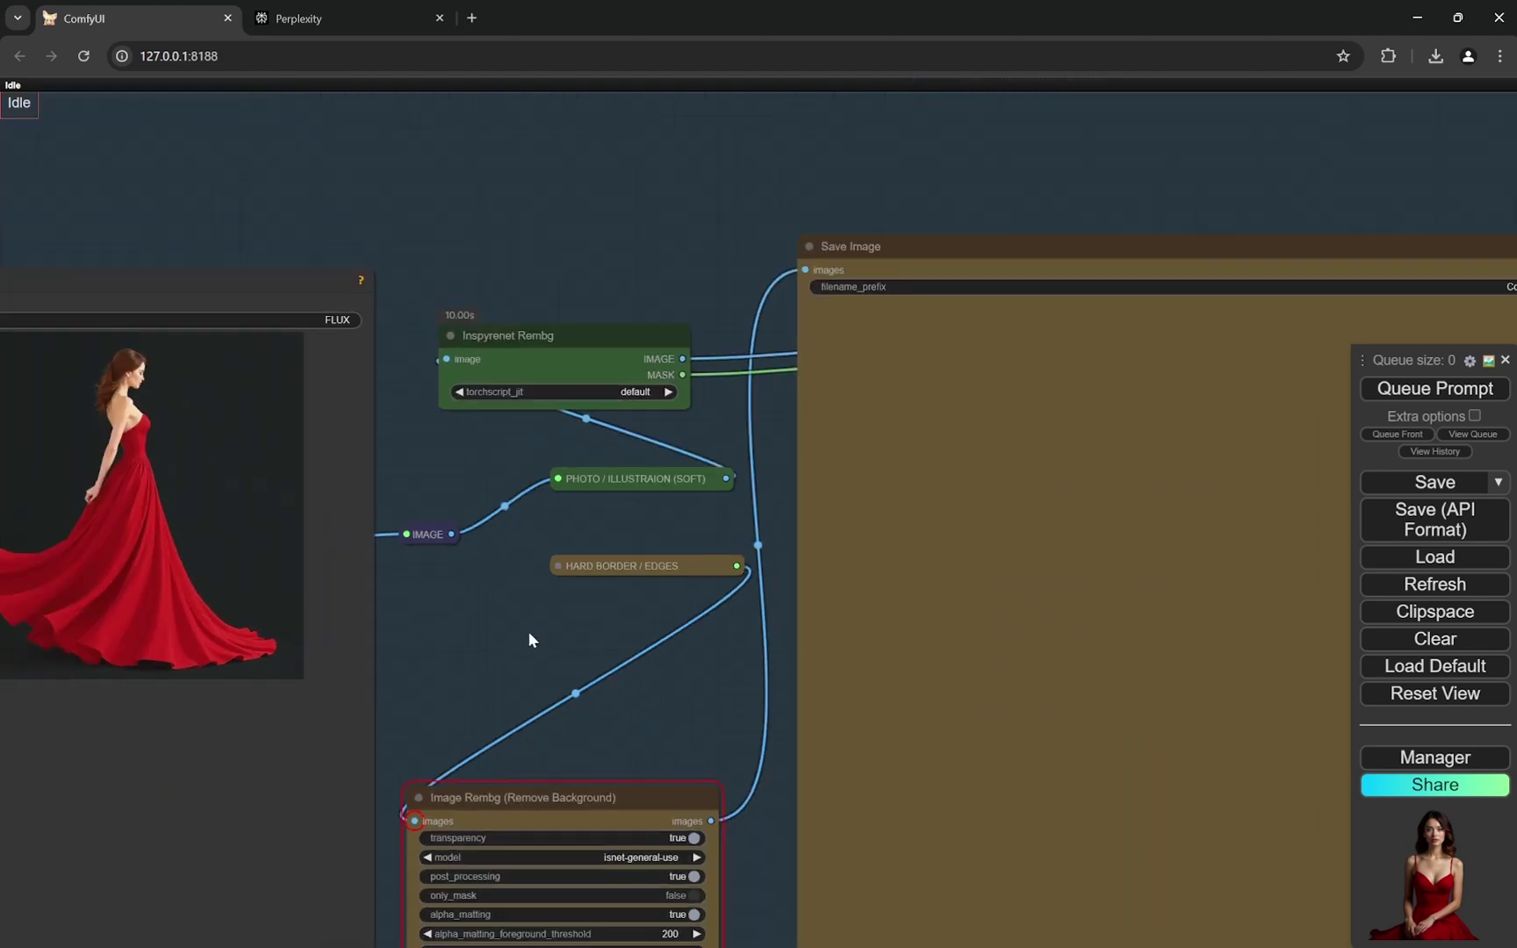
scroll(644, 366, up, 4)
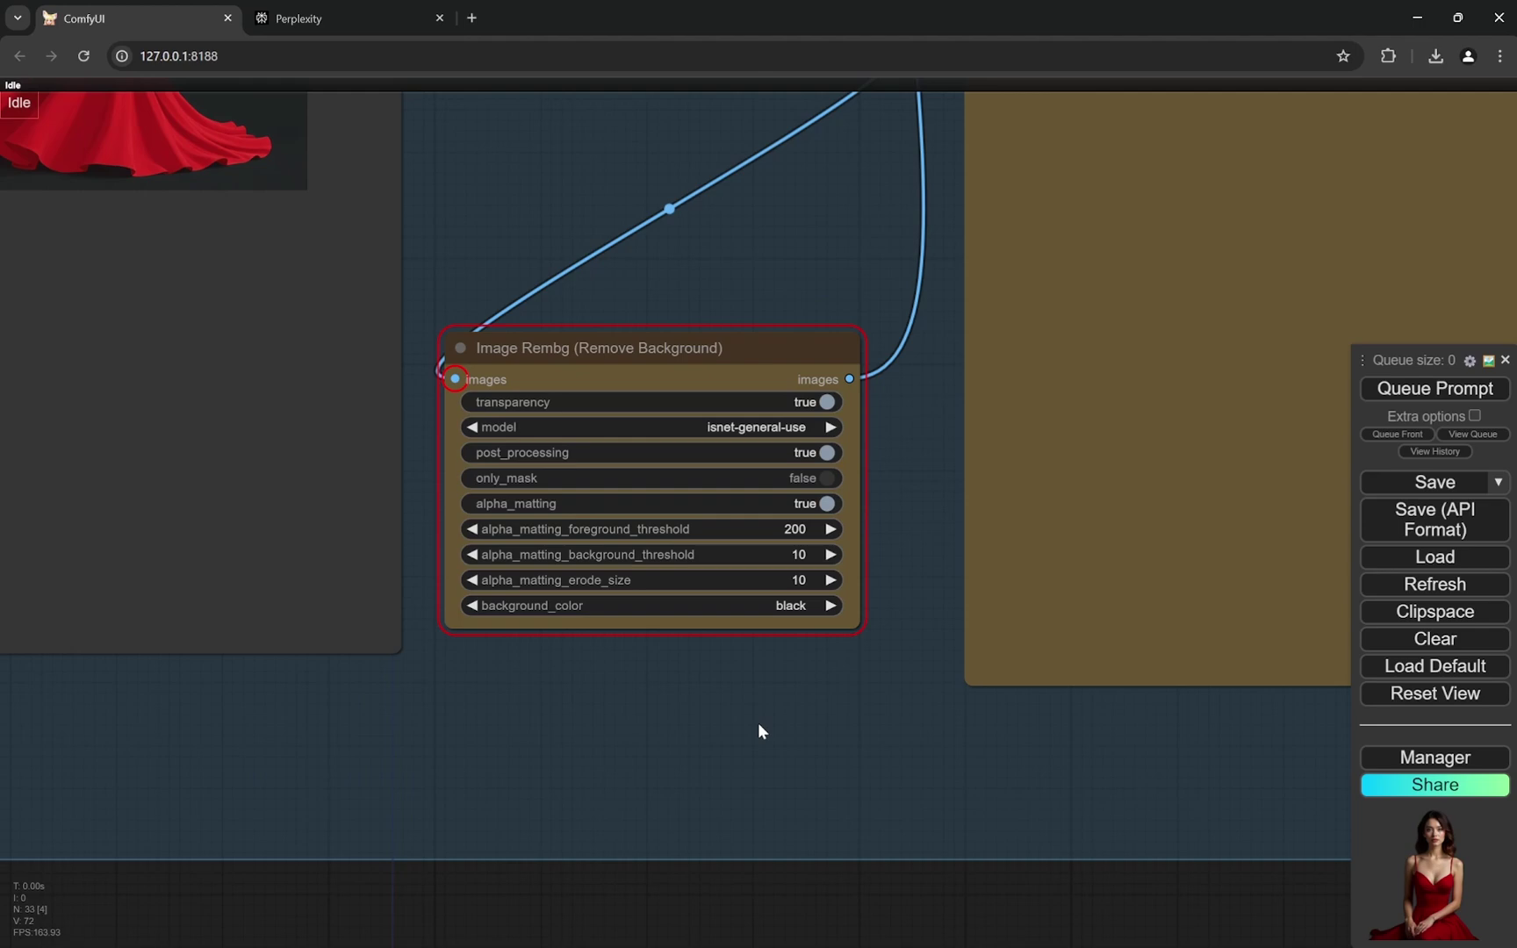
scroll(762, 667, down, 5)
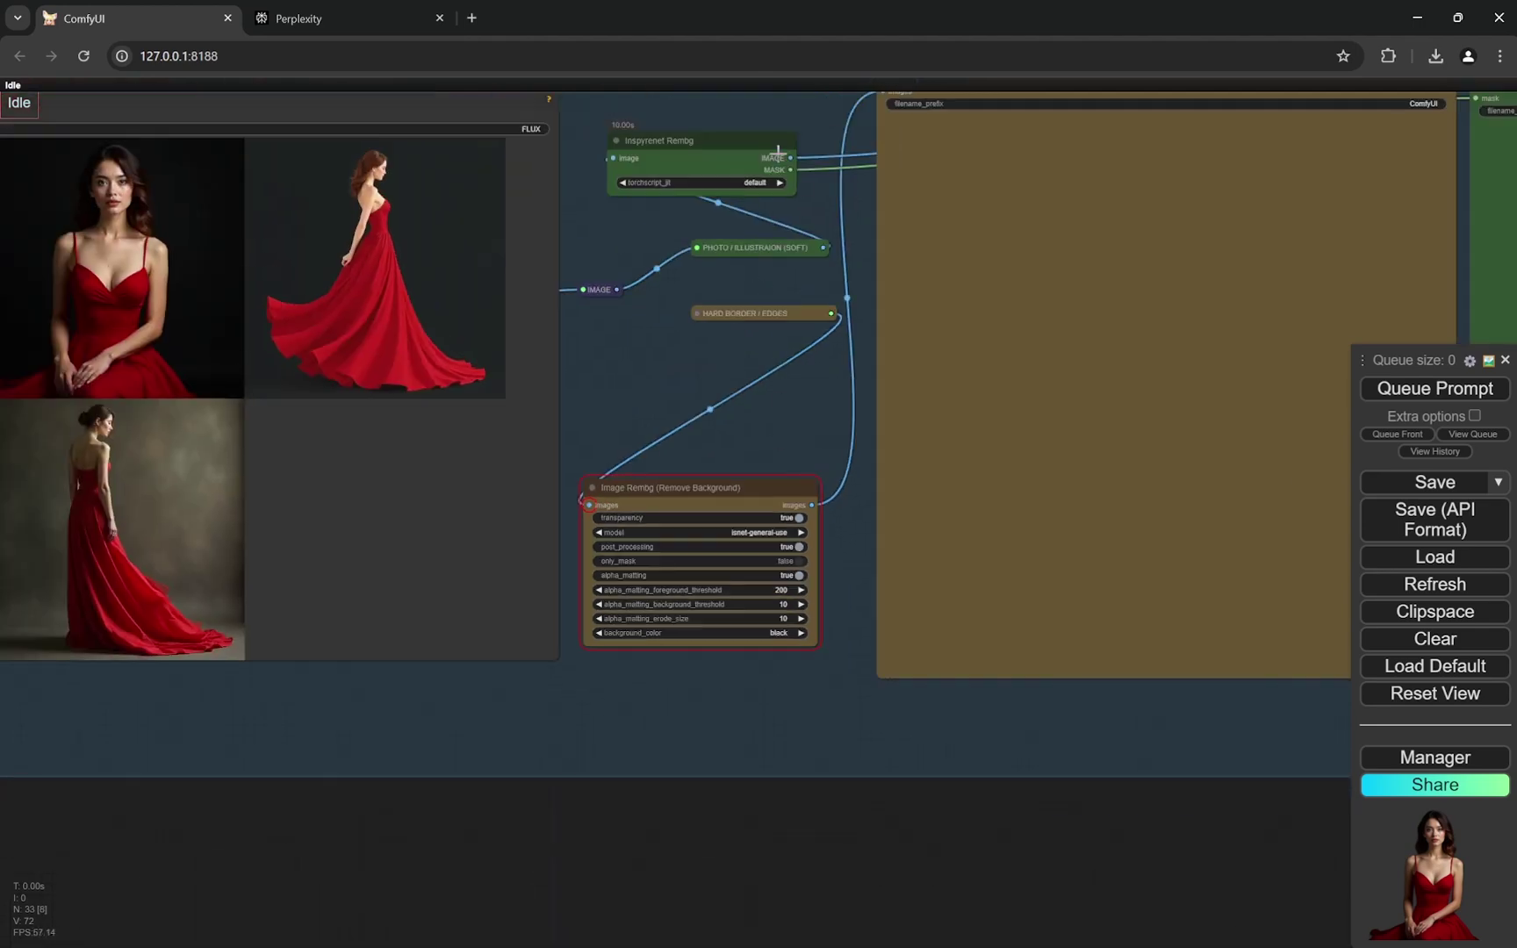
scroll(742, 167, up, 2)
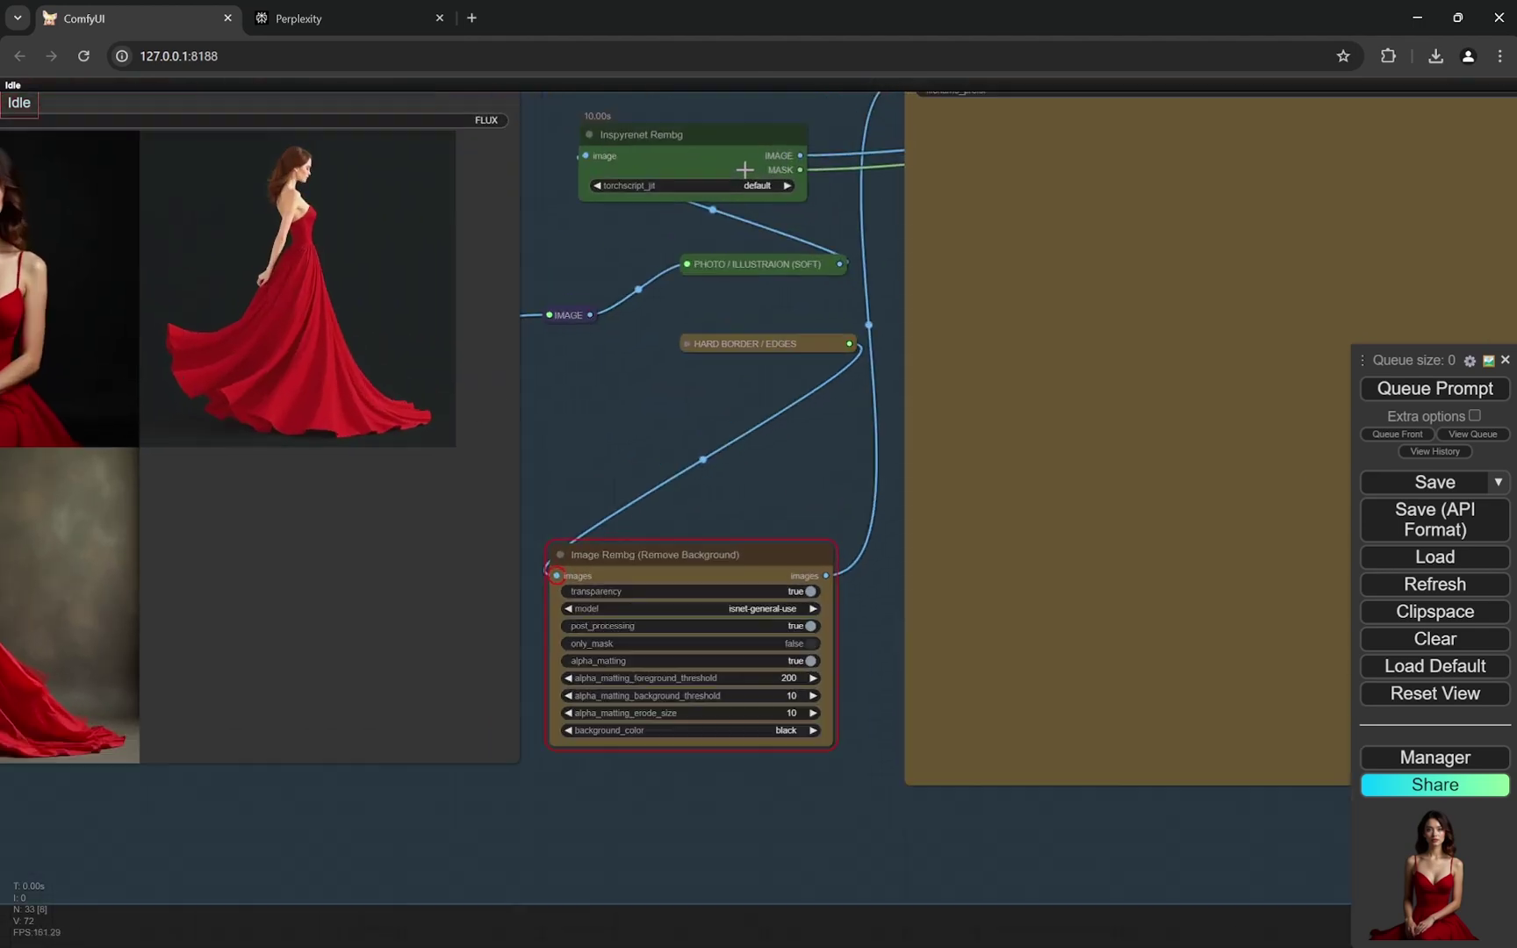
scroll(786, 491, up, 4)
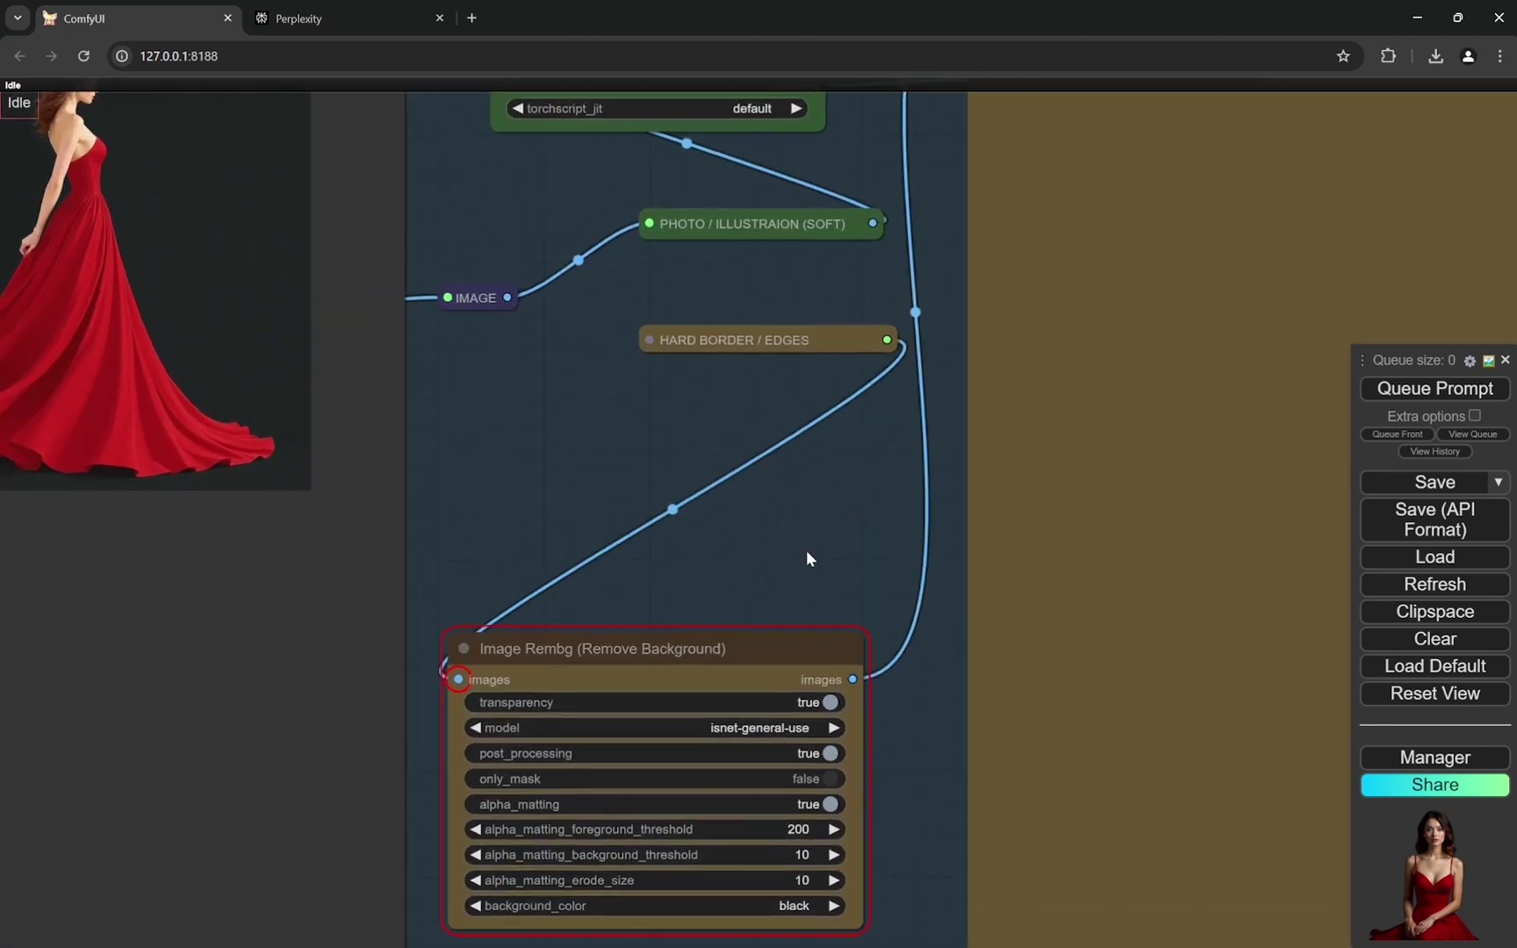
scroll(802, 534, down, 2)
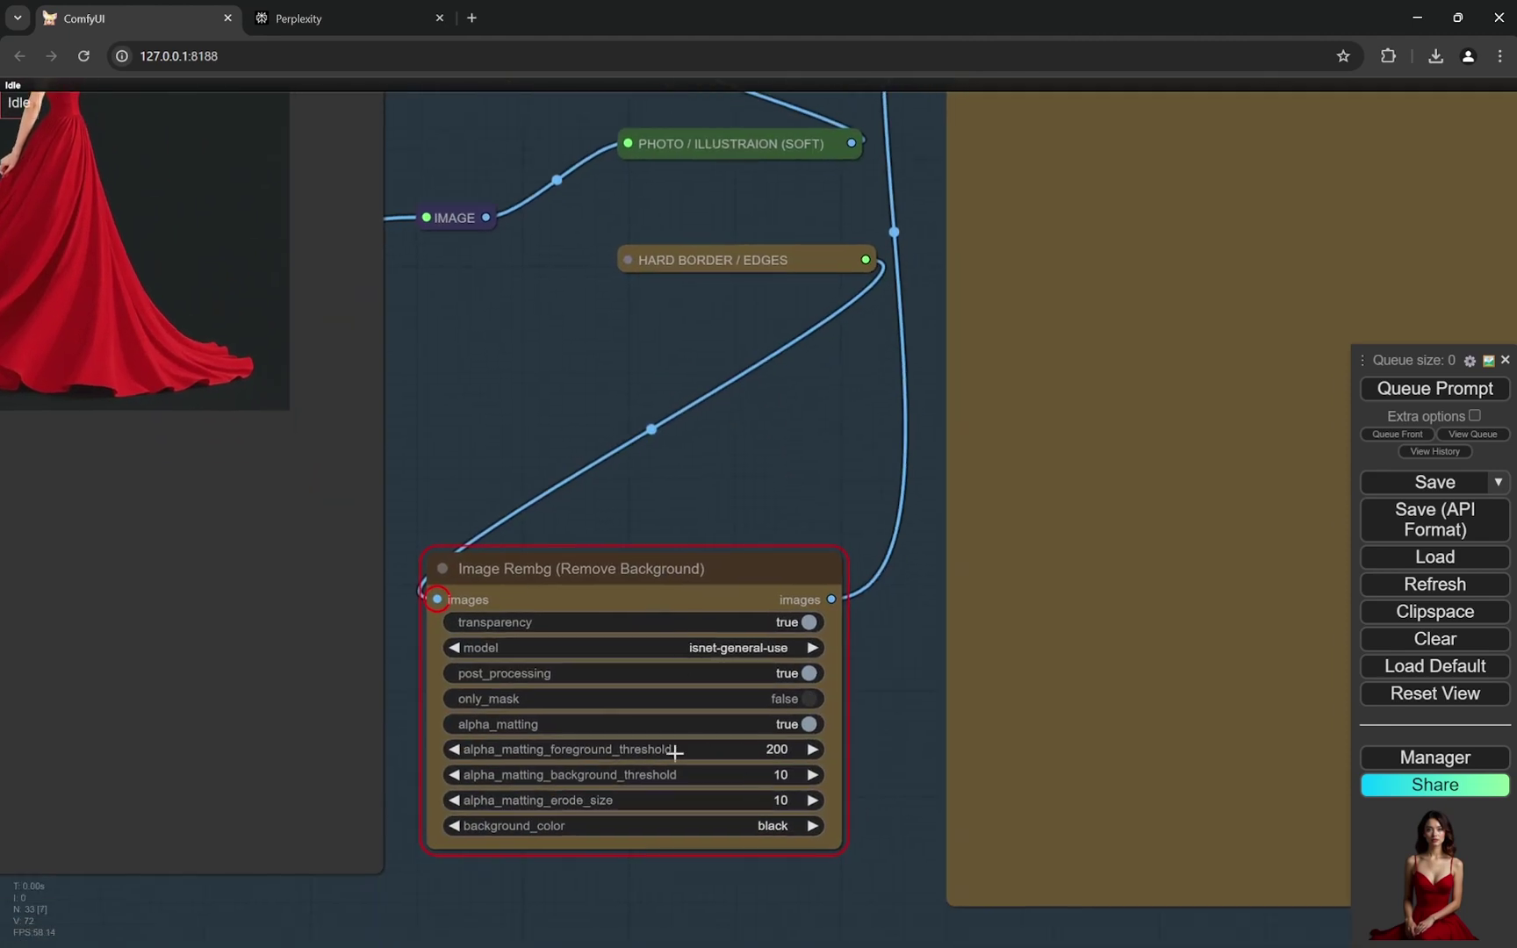
scroll(755, 500, down, 5)
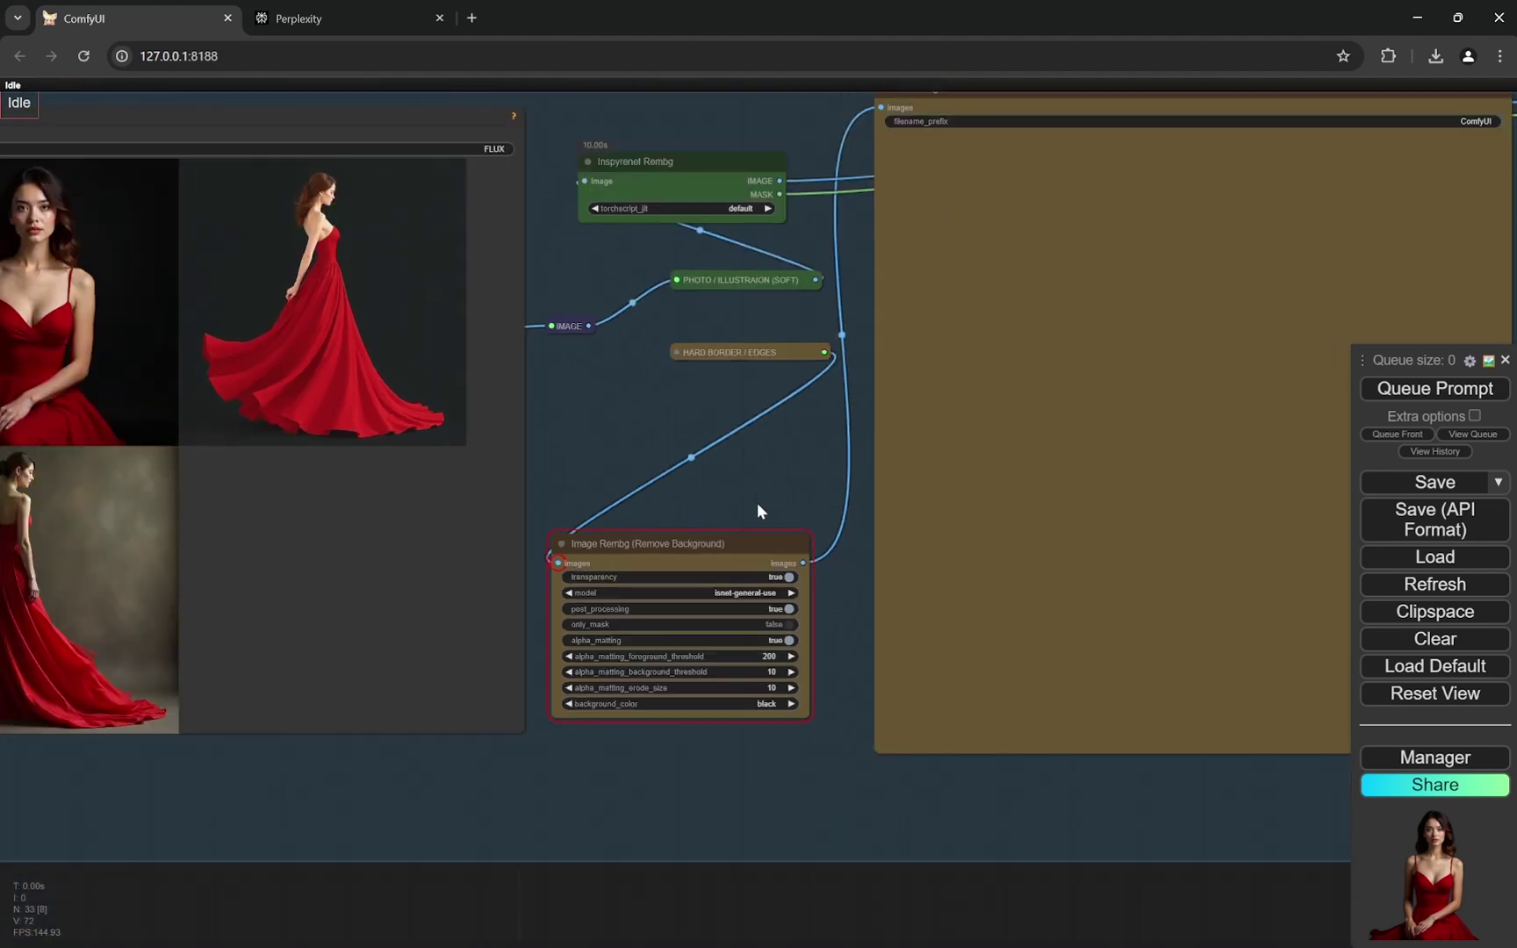
scroll(645, 439, up, 3)
scroll(790, 379, down, 4)
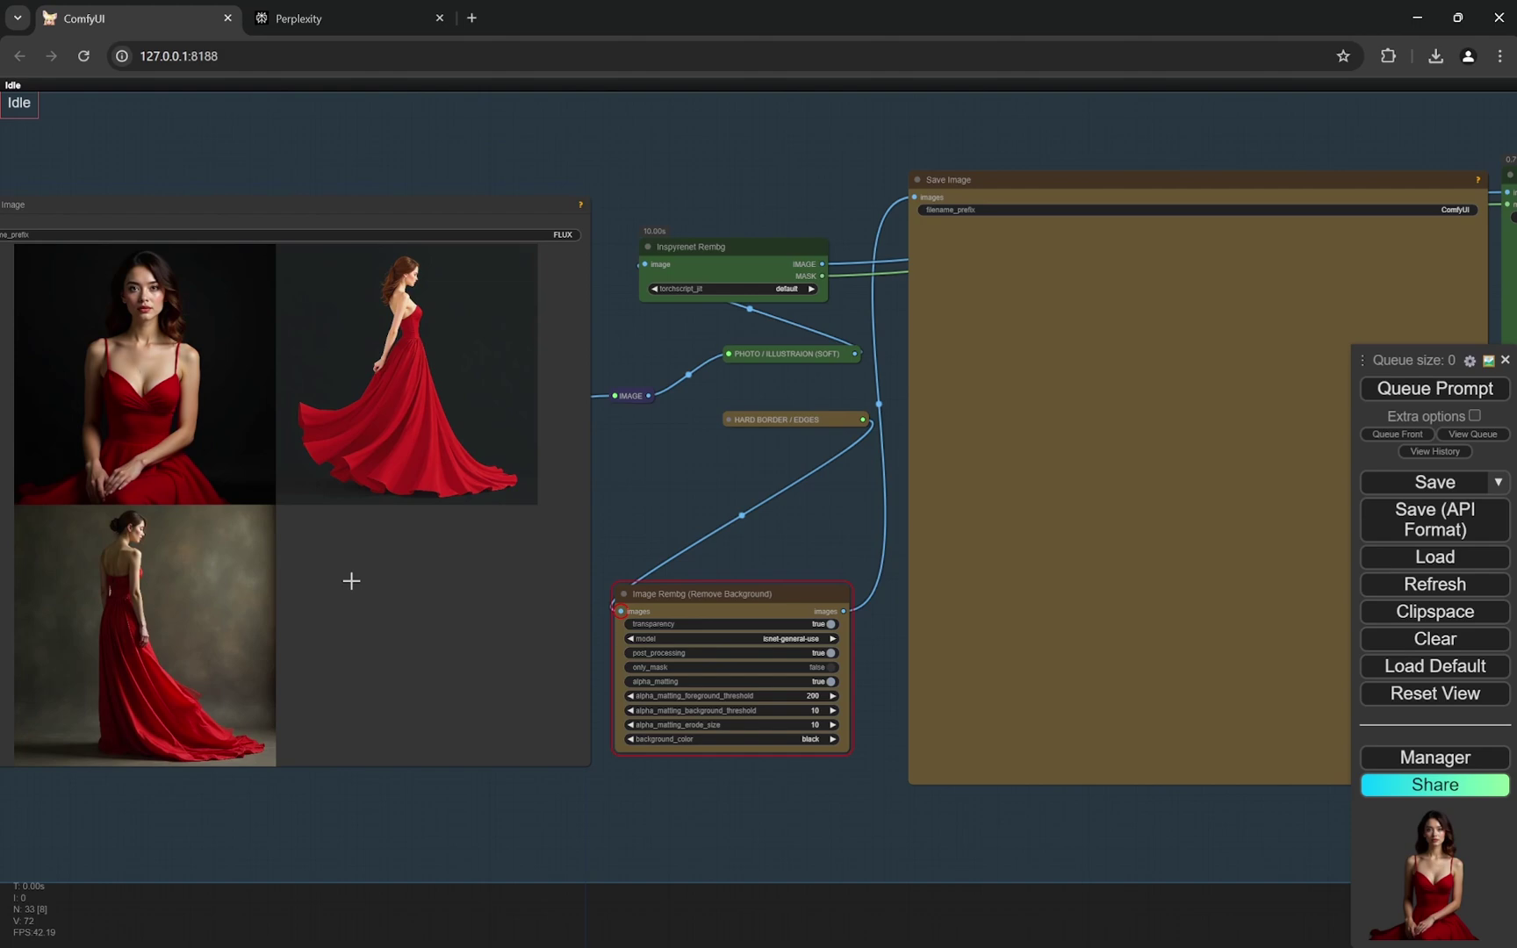
scroll(667, 475, down, 4)
scroll(667, 474, up, 3)
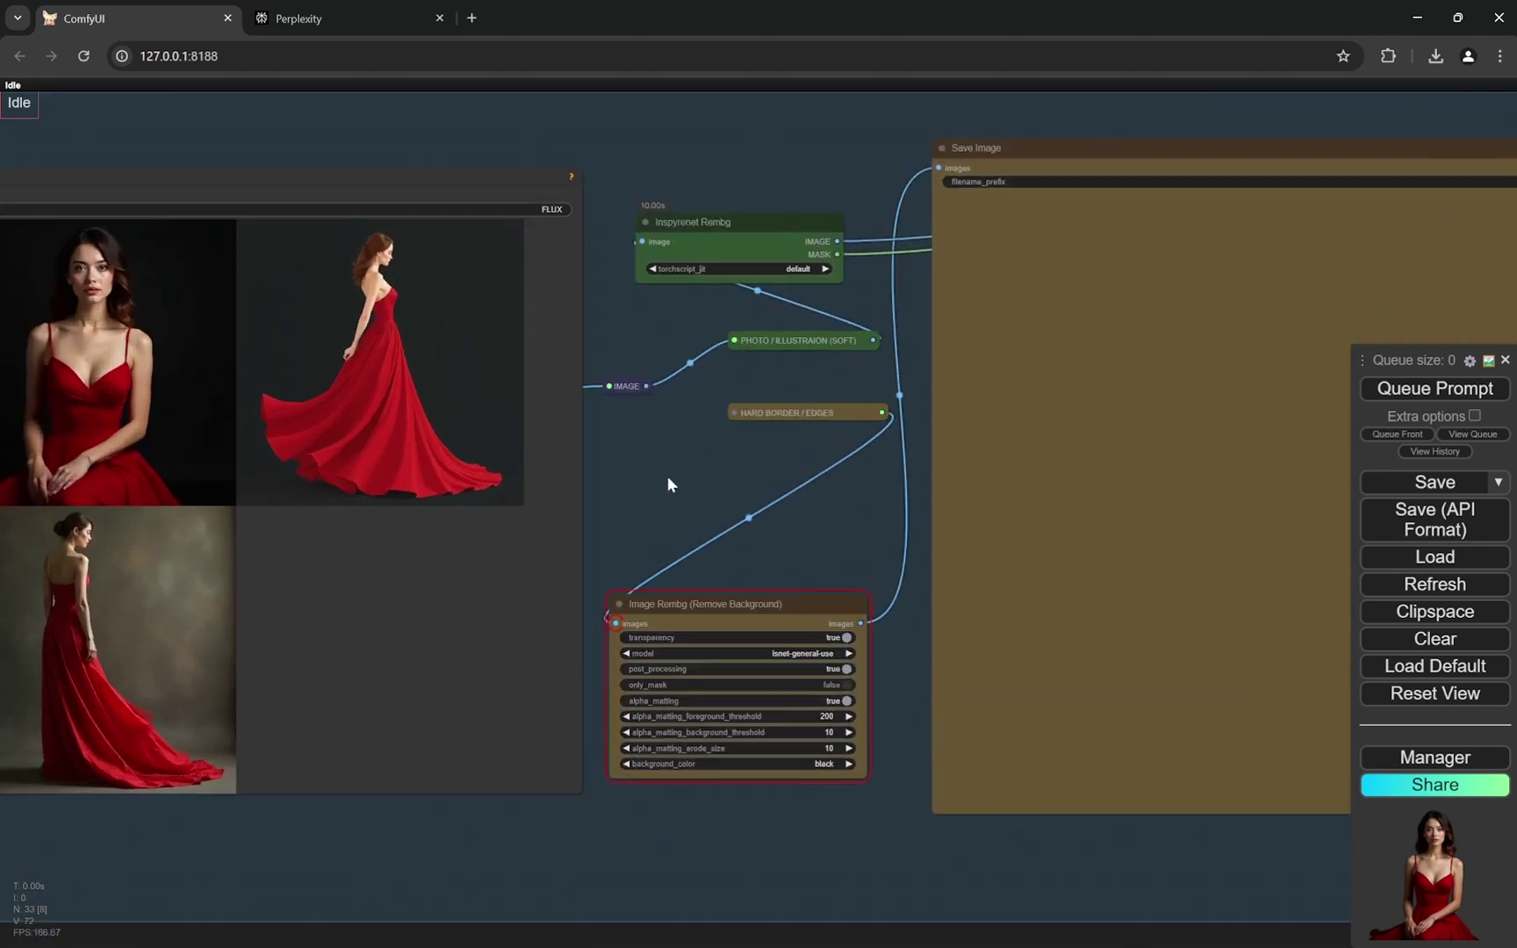
scroll(685, 472, down, 5)
Queue the next batch and bring the Save Image With Alpha results into view
click(1435, 388)
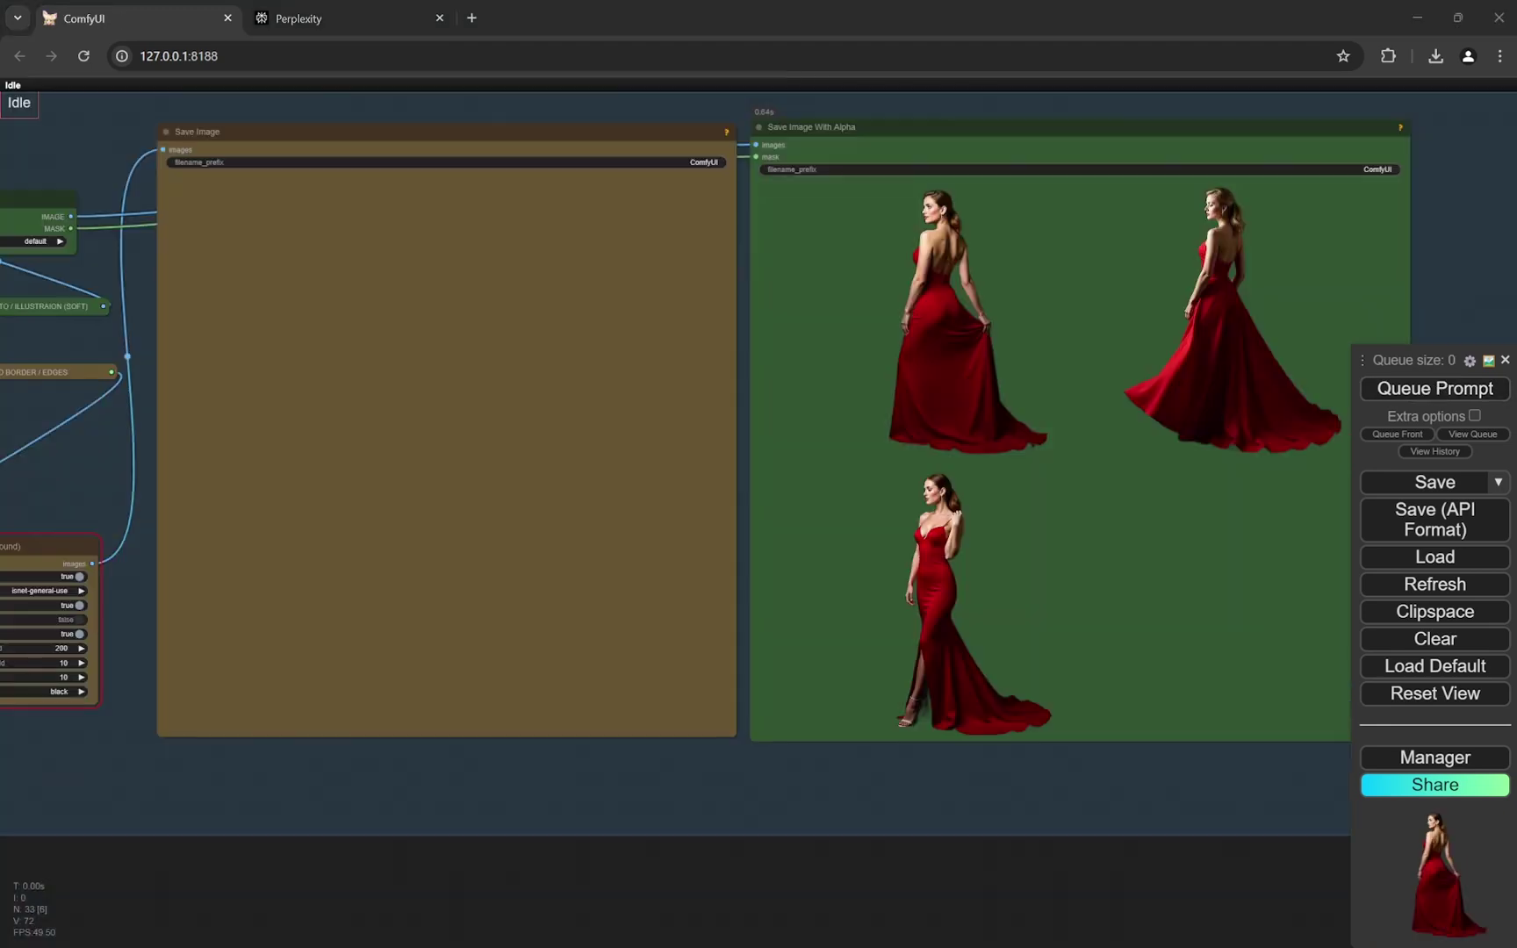
click(684, 888)
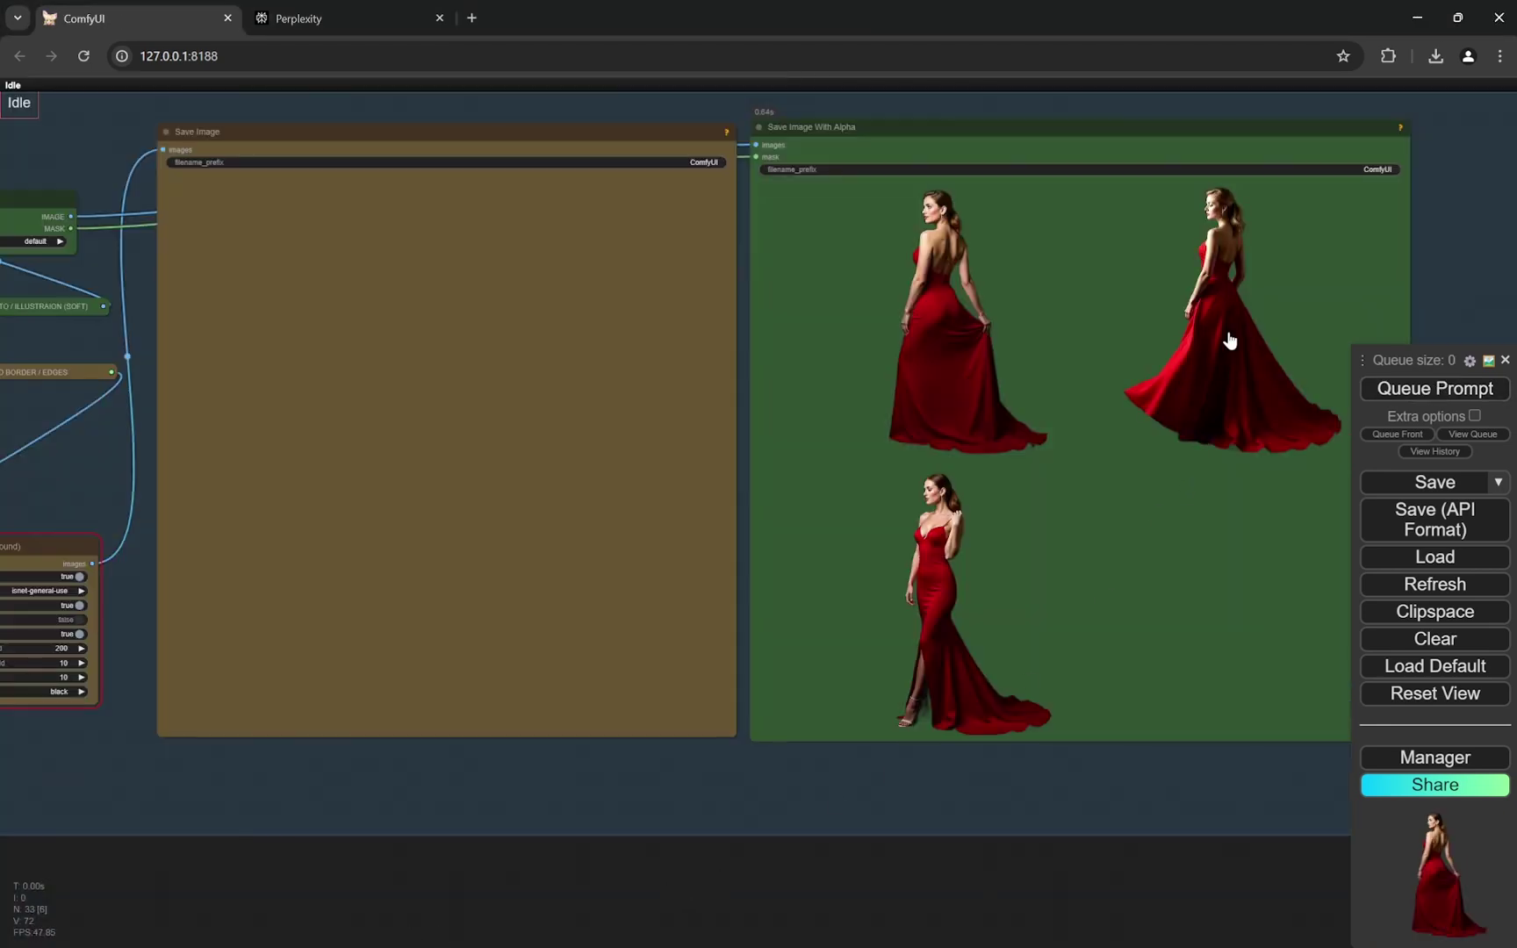
scroll(1176, 253, up, 5)
scroll(1103, 739, down, 3)
scroll(1216, 762, down, 7)
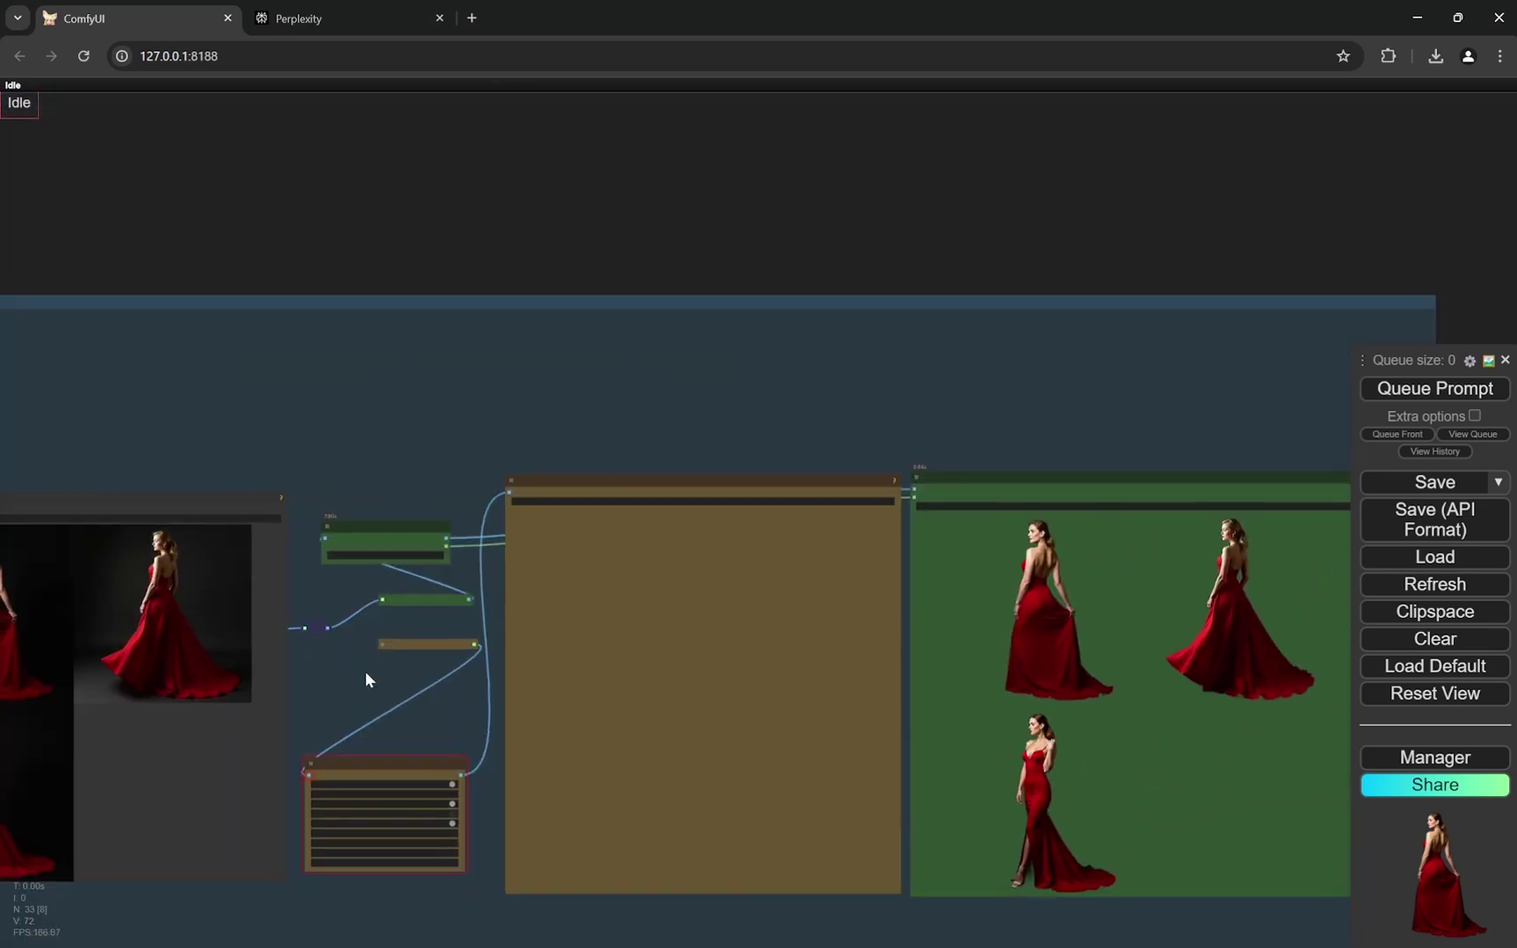
drag(406, 673, 752, 625)
scroll(423, 642, up, 6)
scroll(386, 558, up, 4)
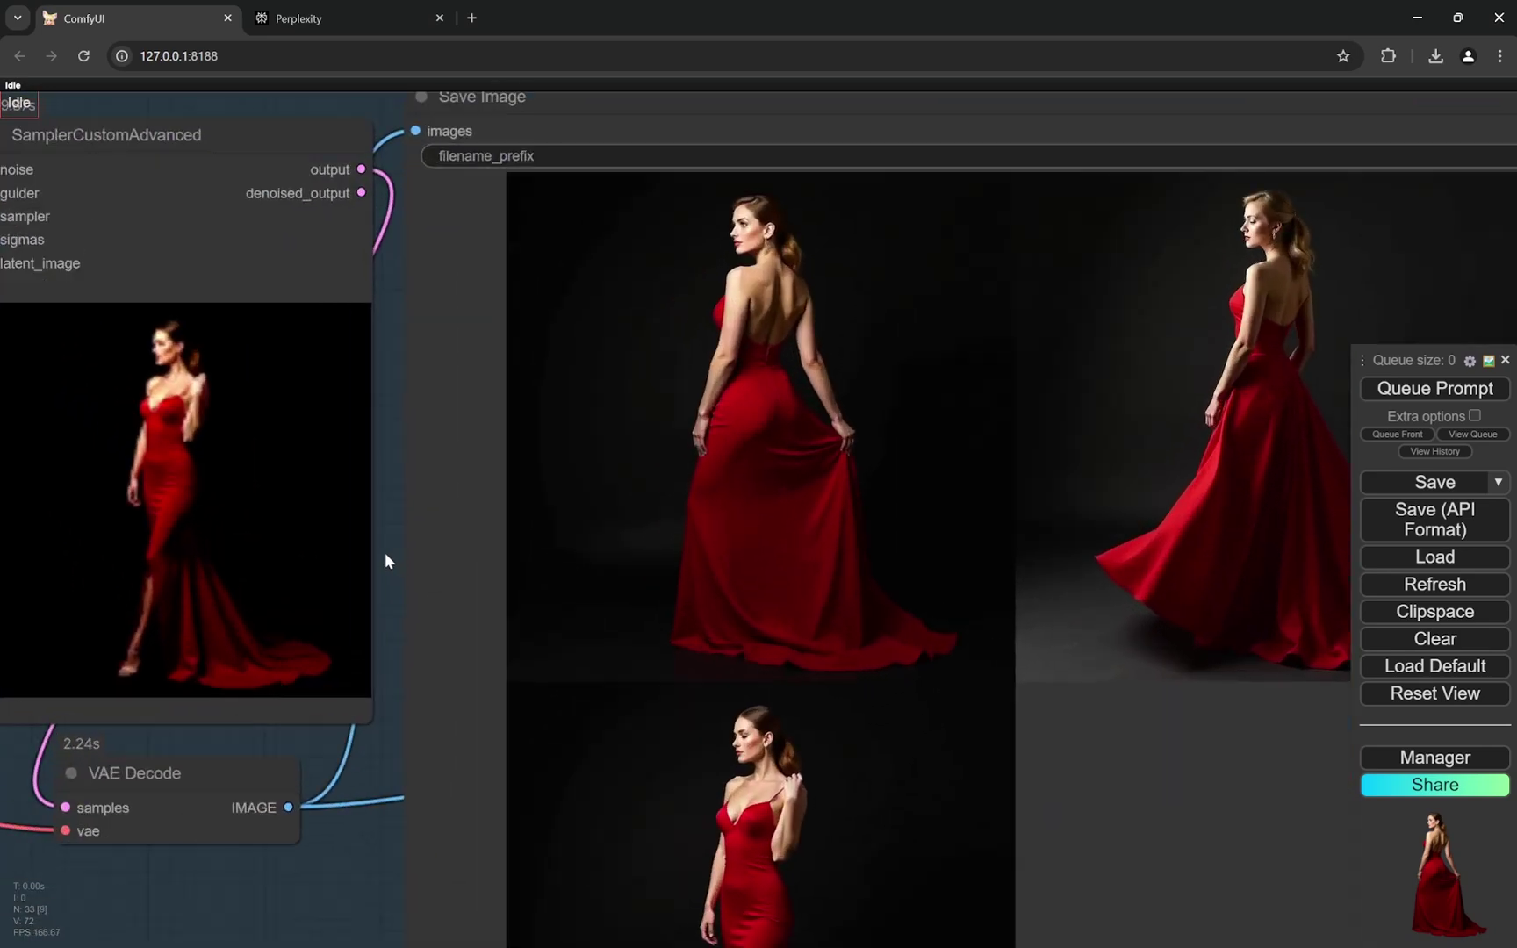
scroll(386, 560, down, 3)
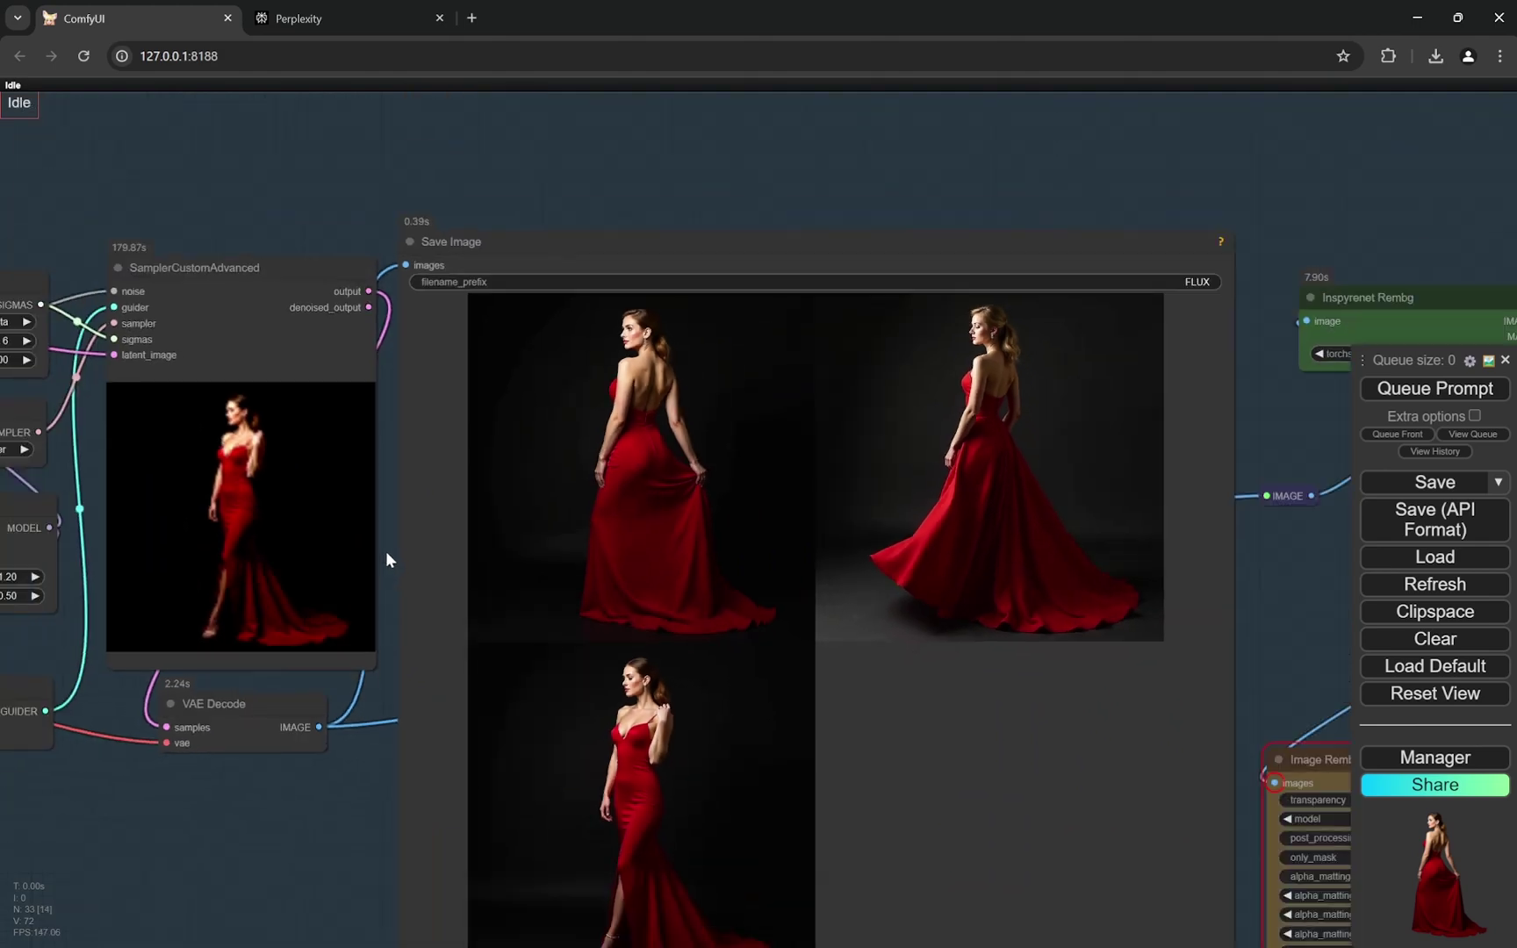
scroll(735, 285, up, 3)
scroll(745, 253, down, 2)
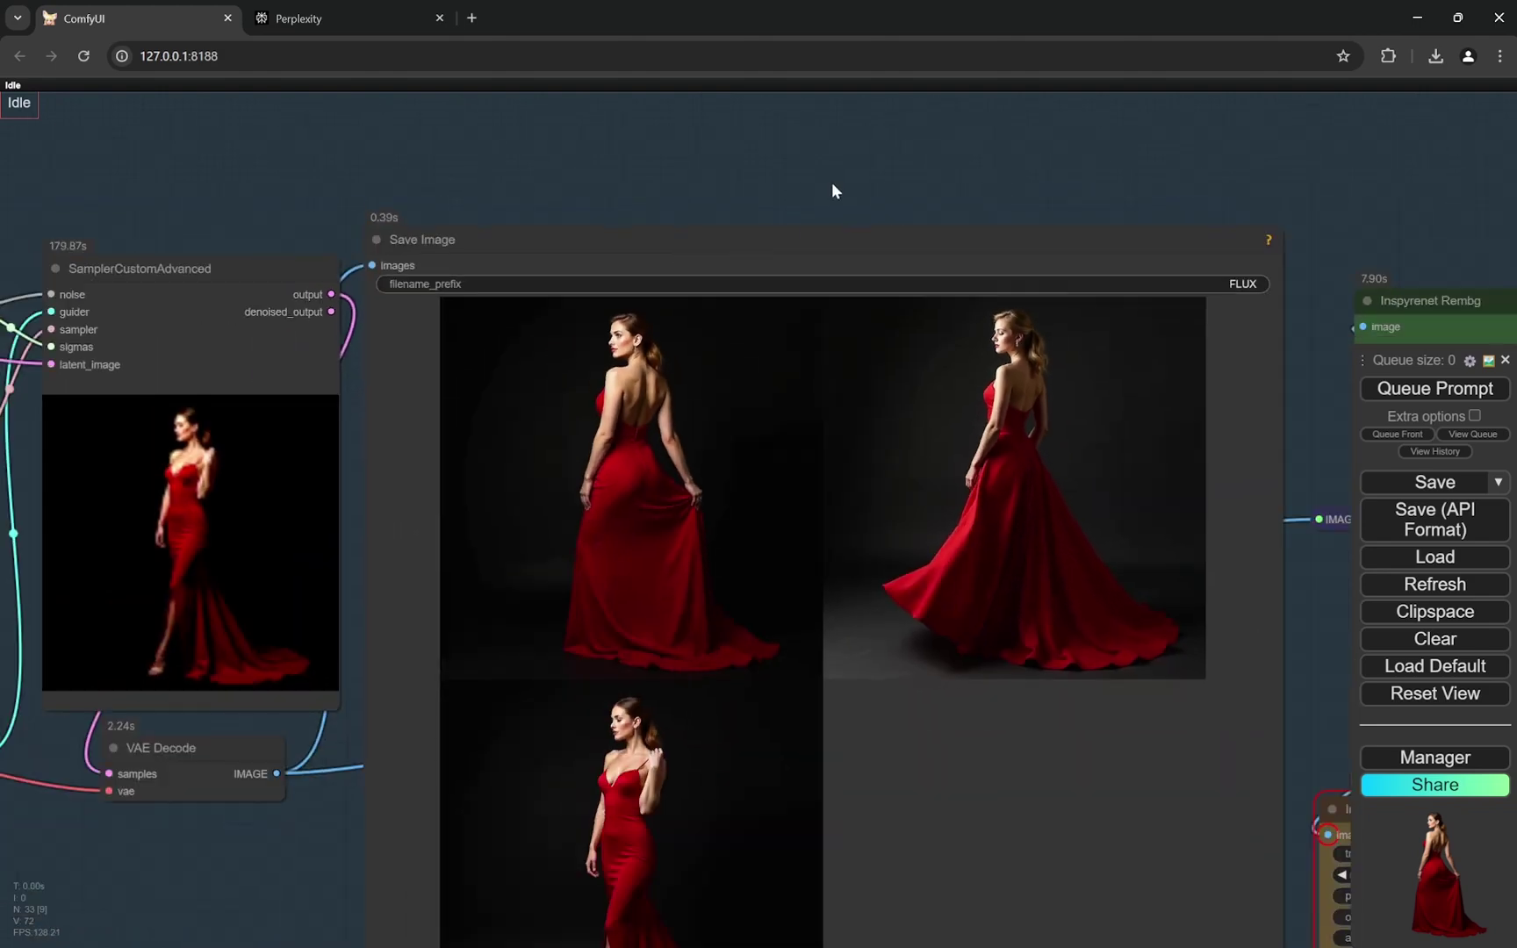
Enlarge the second and then the first red-gown cutout, returning each time to the three-portrait grid
drag(830, 181, 845, 124)
scroll(822, 441, up, 2)
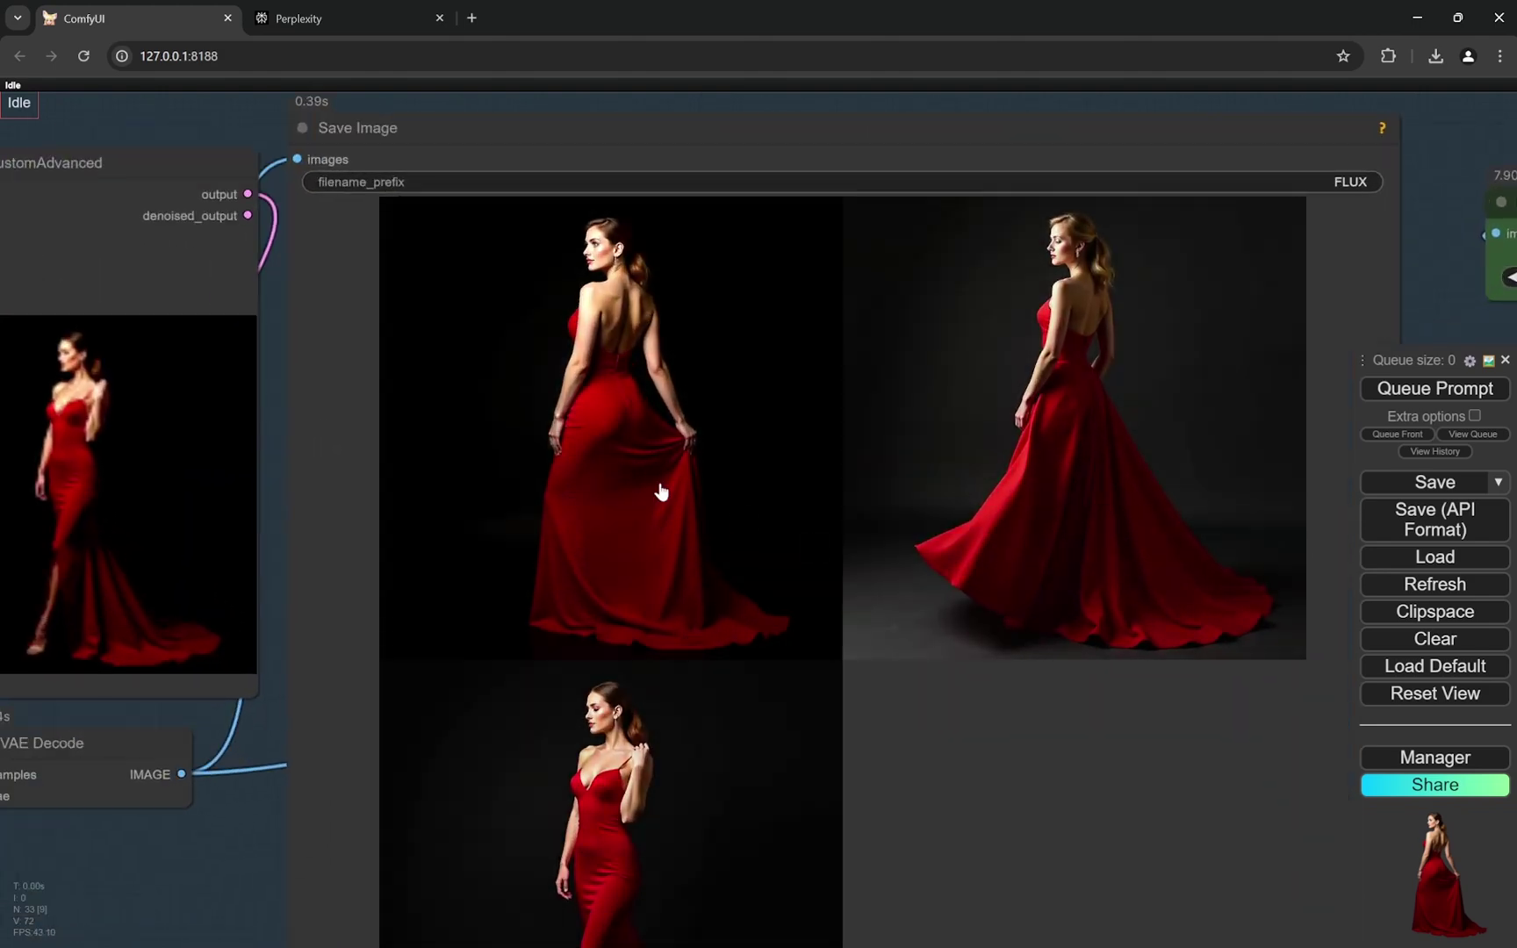
scroll(582, 498, down, 6)
scroll(1270, 539, up, 18)
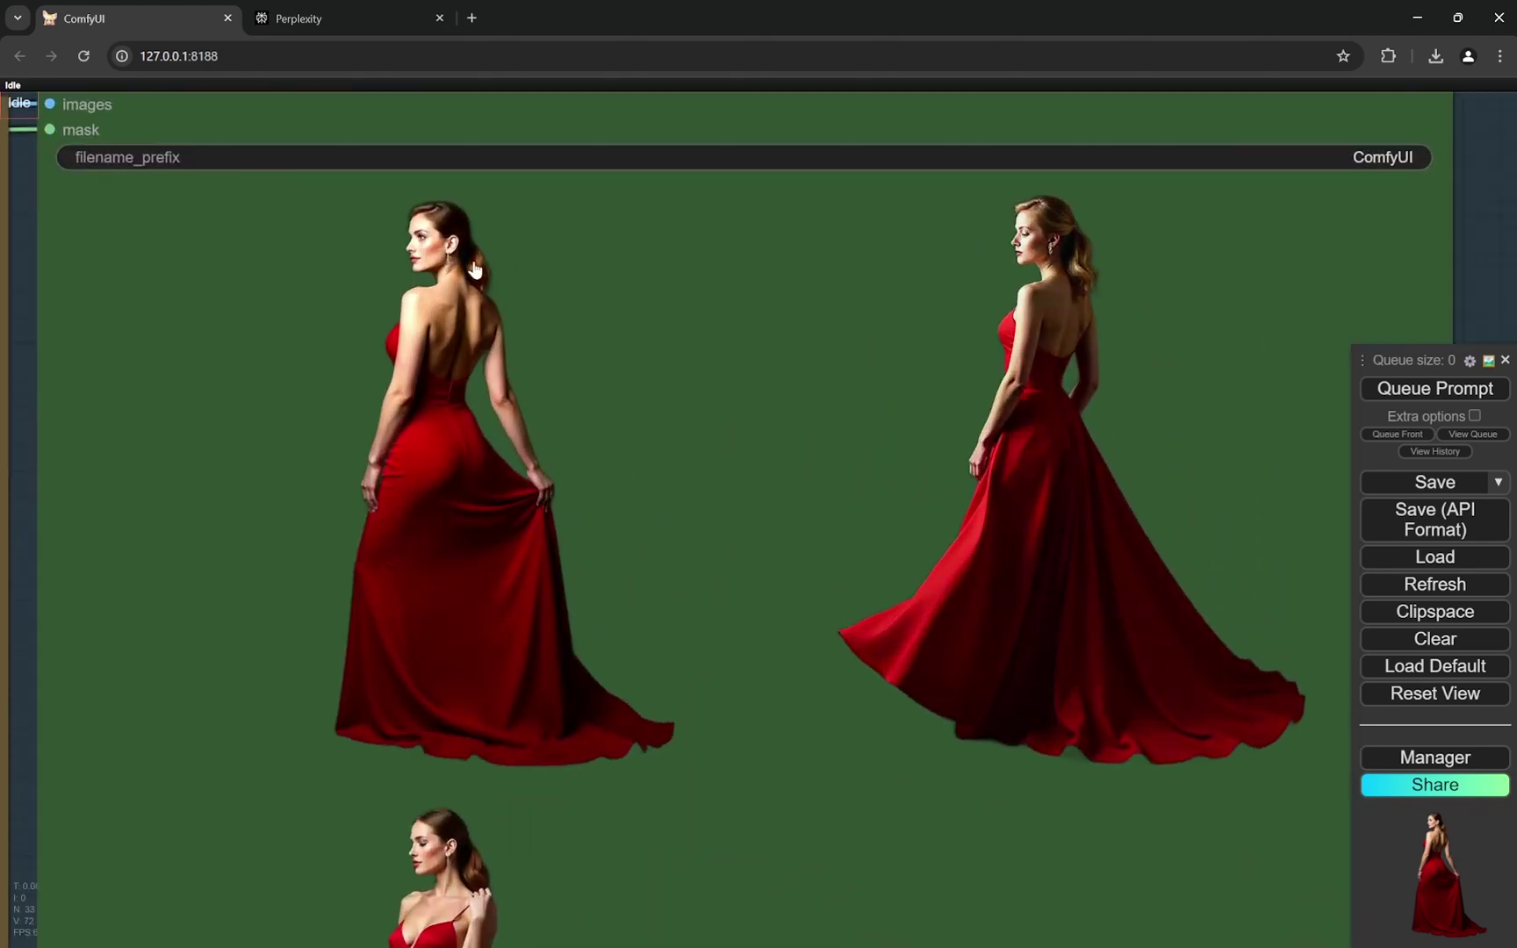
scroll(474, 271, up, 5)
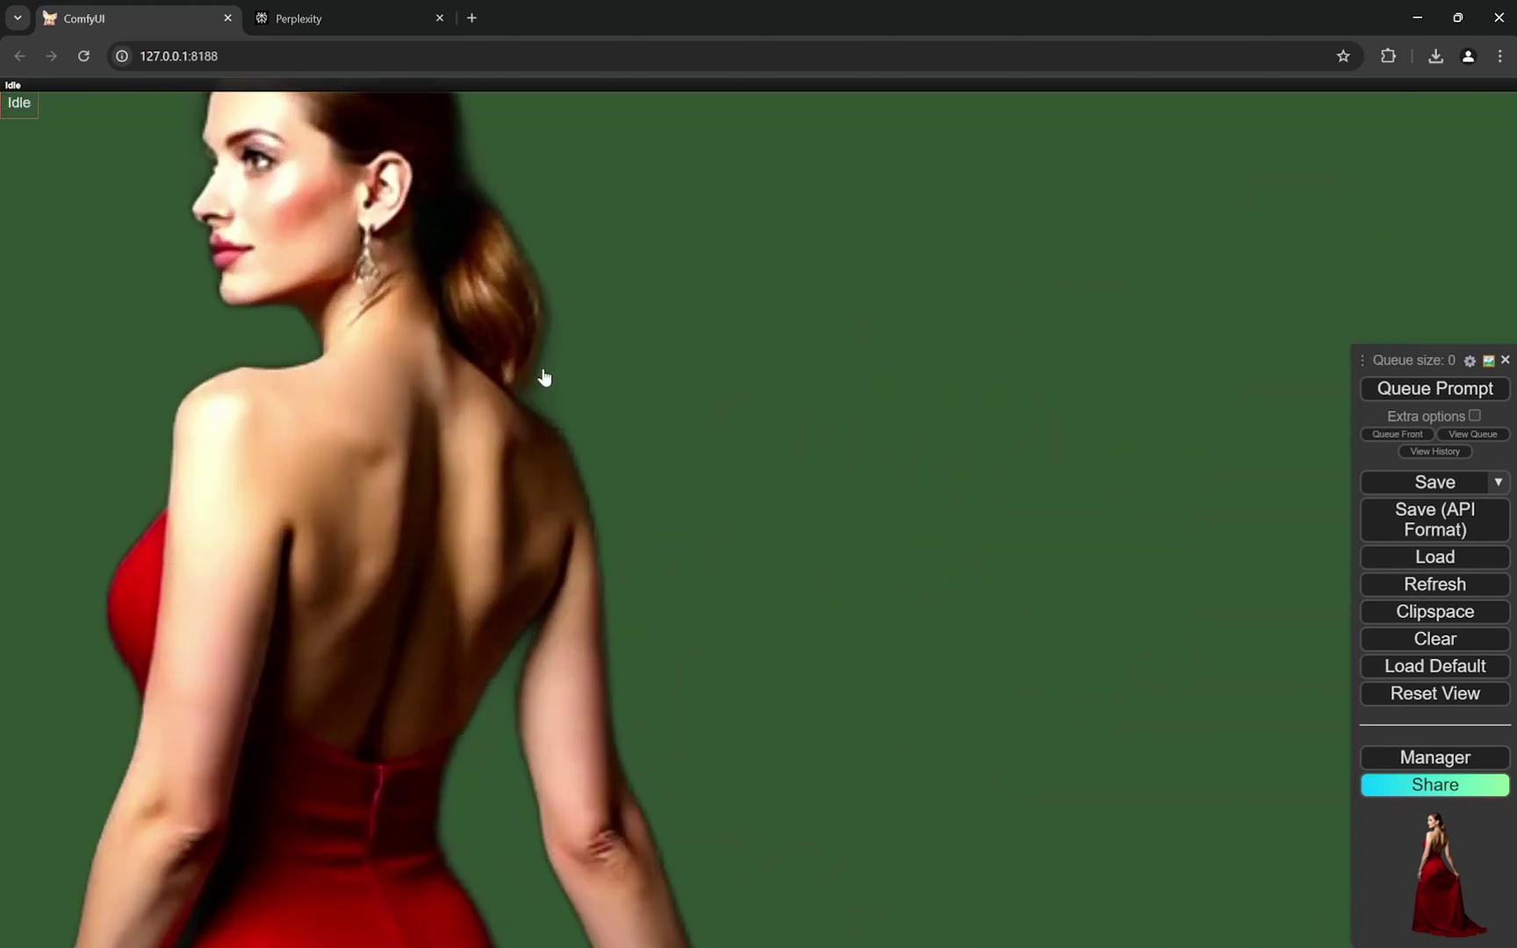
scroll(816, 457, down, 5)
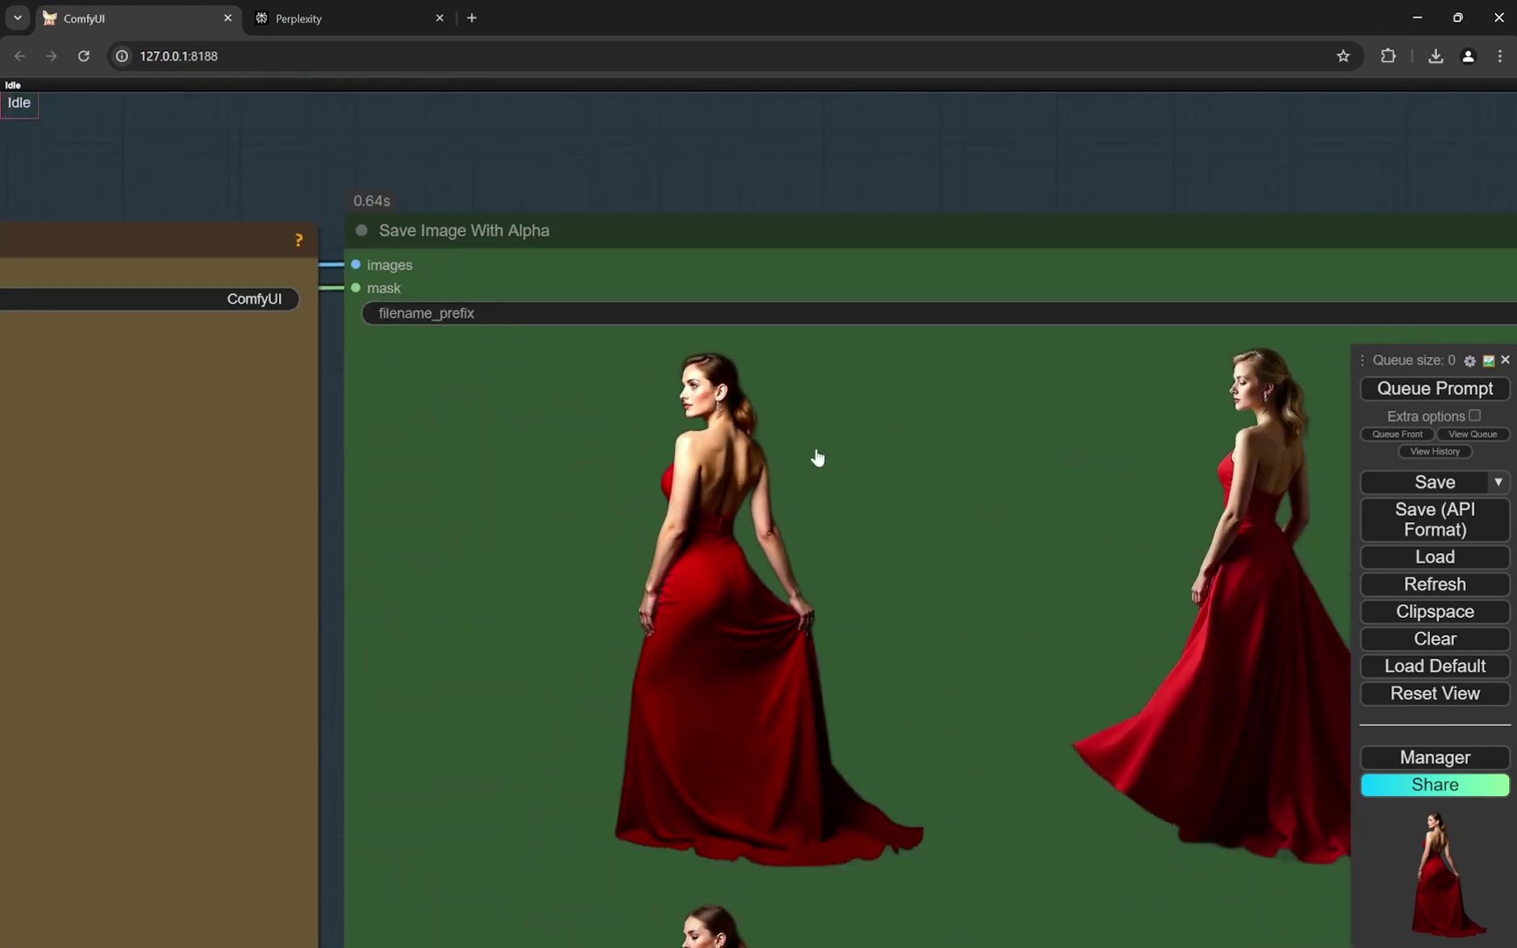
scroll(817, 457, down, 2)
scroll(860, 474, down, 2)
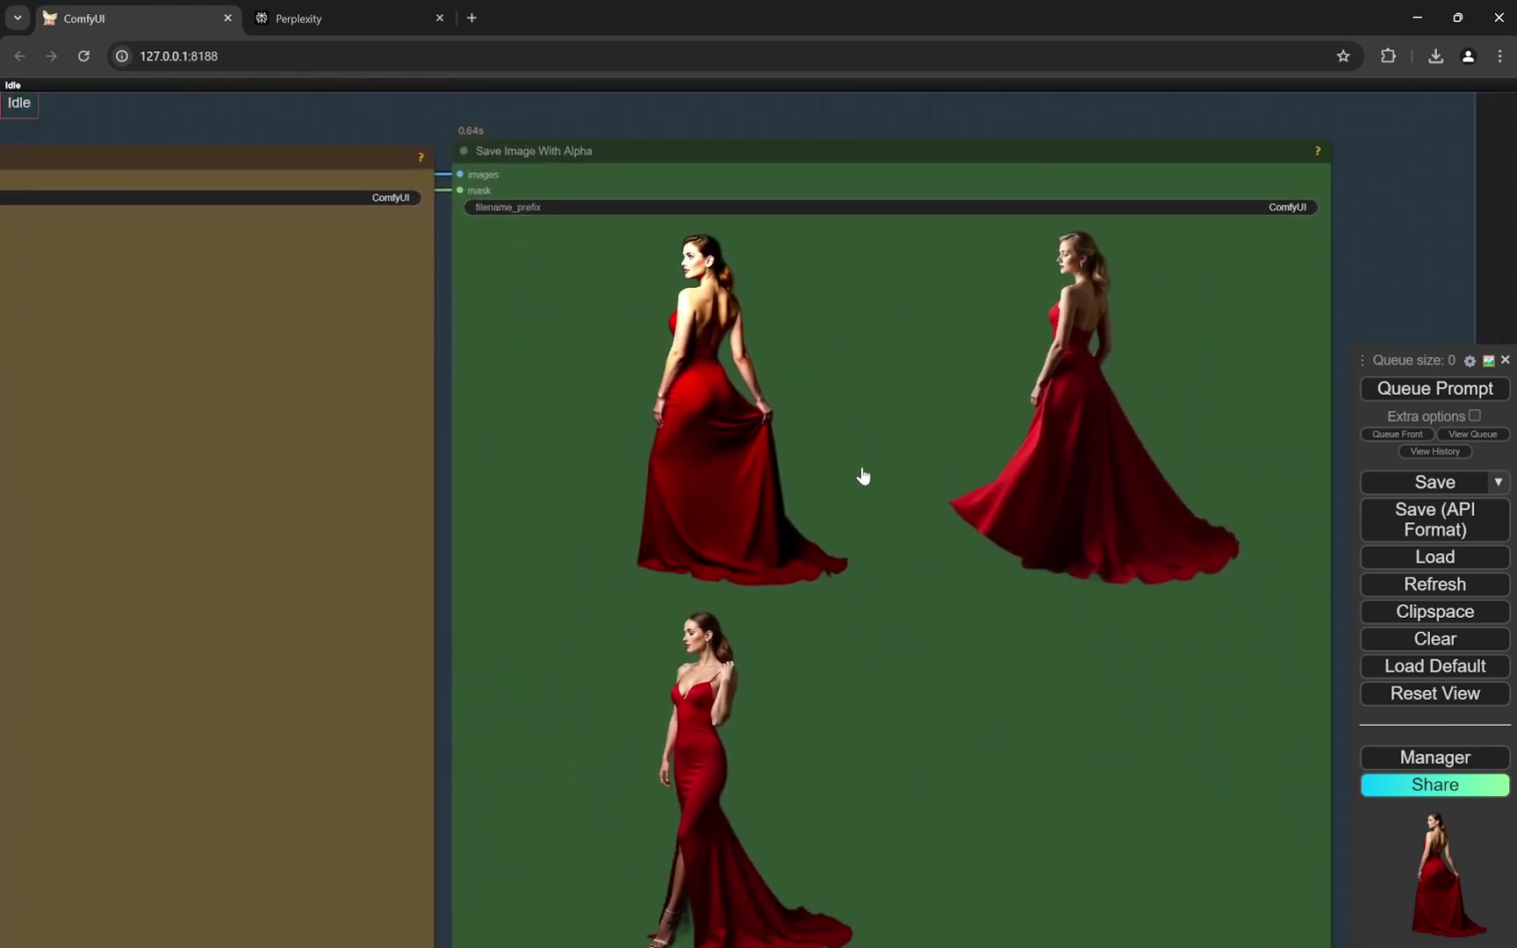
scroll(1128, 323, up, 3)
scroll(1165, 326, down, 8)
scroll(1157, 330, up, 8)
click(1108, 337)
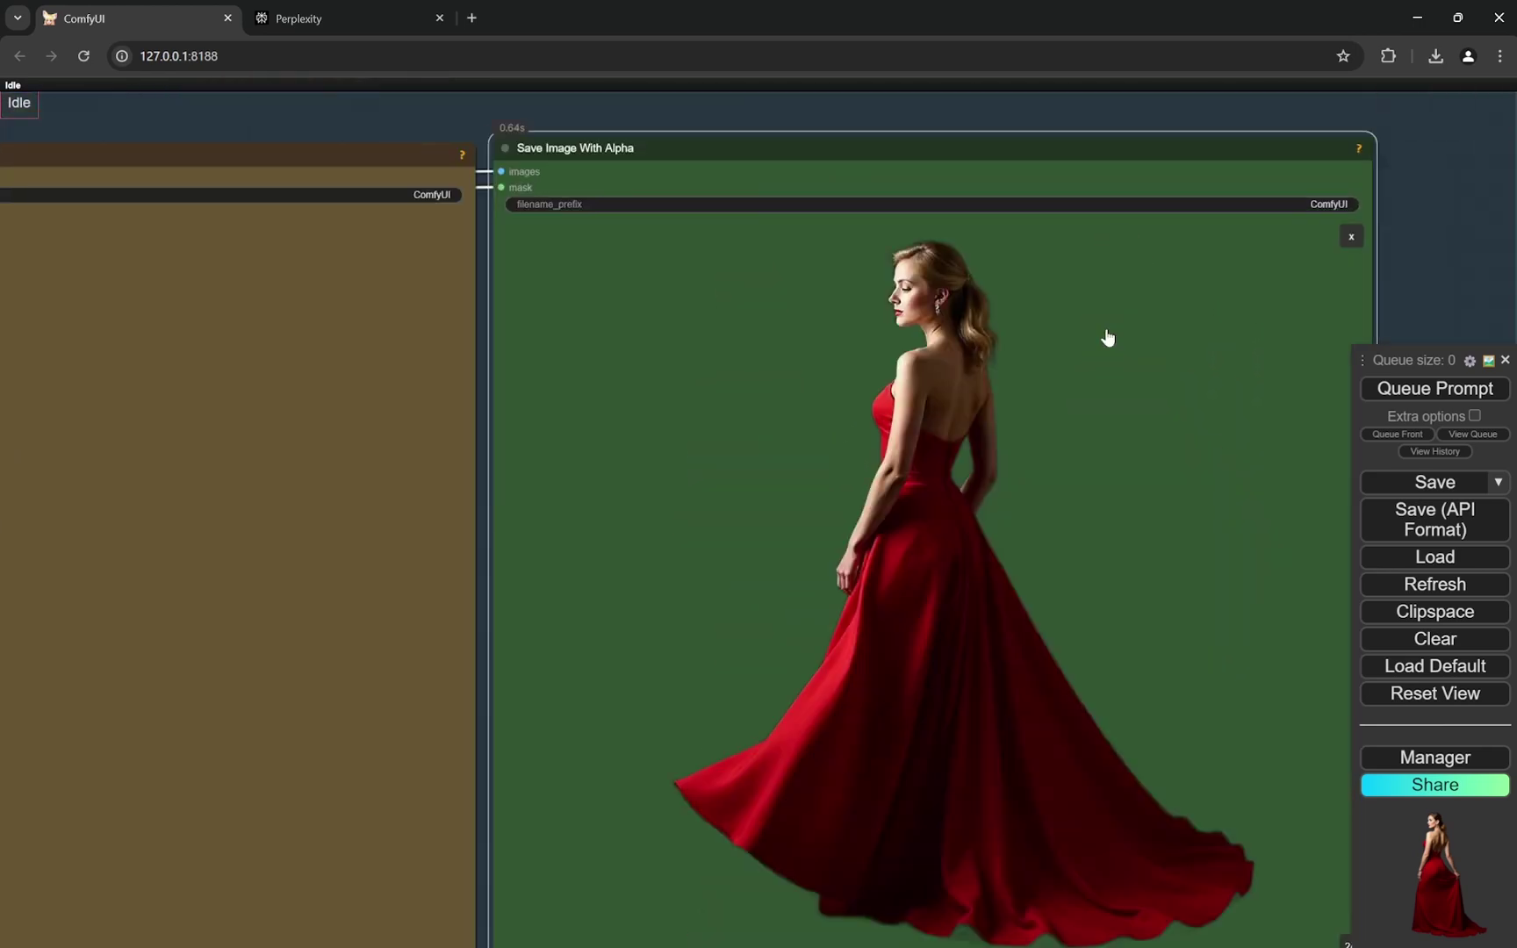
click(1352, 244)
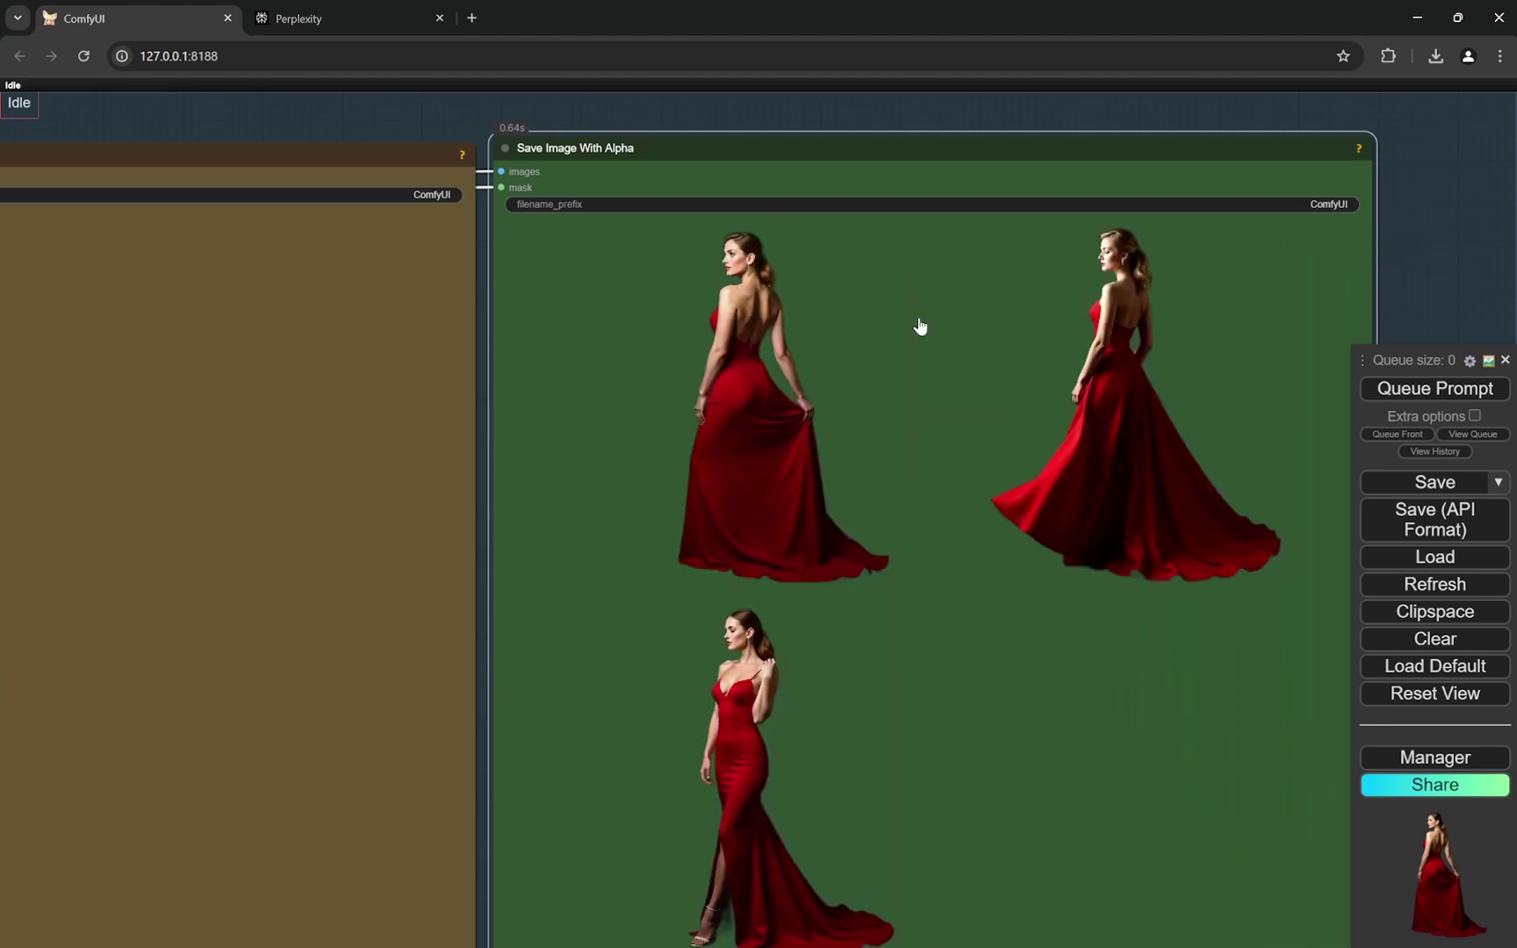
click(759, 392)
click(1353, 241)
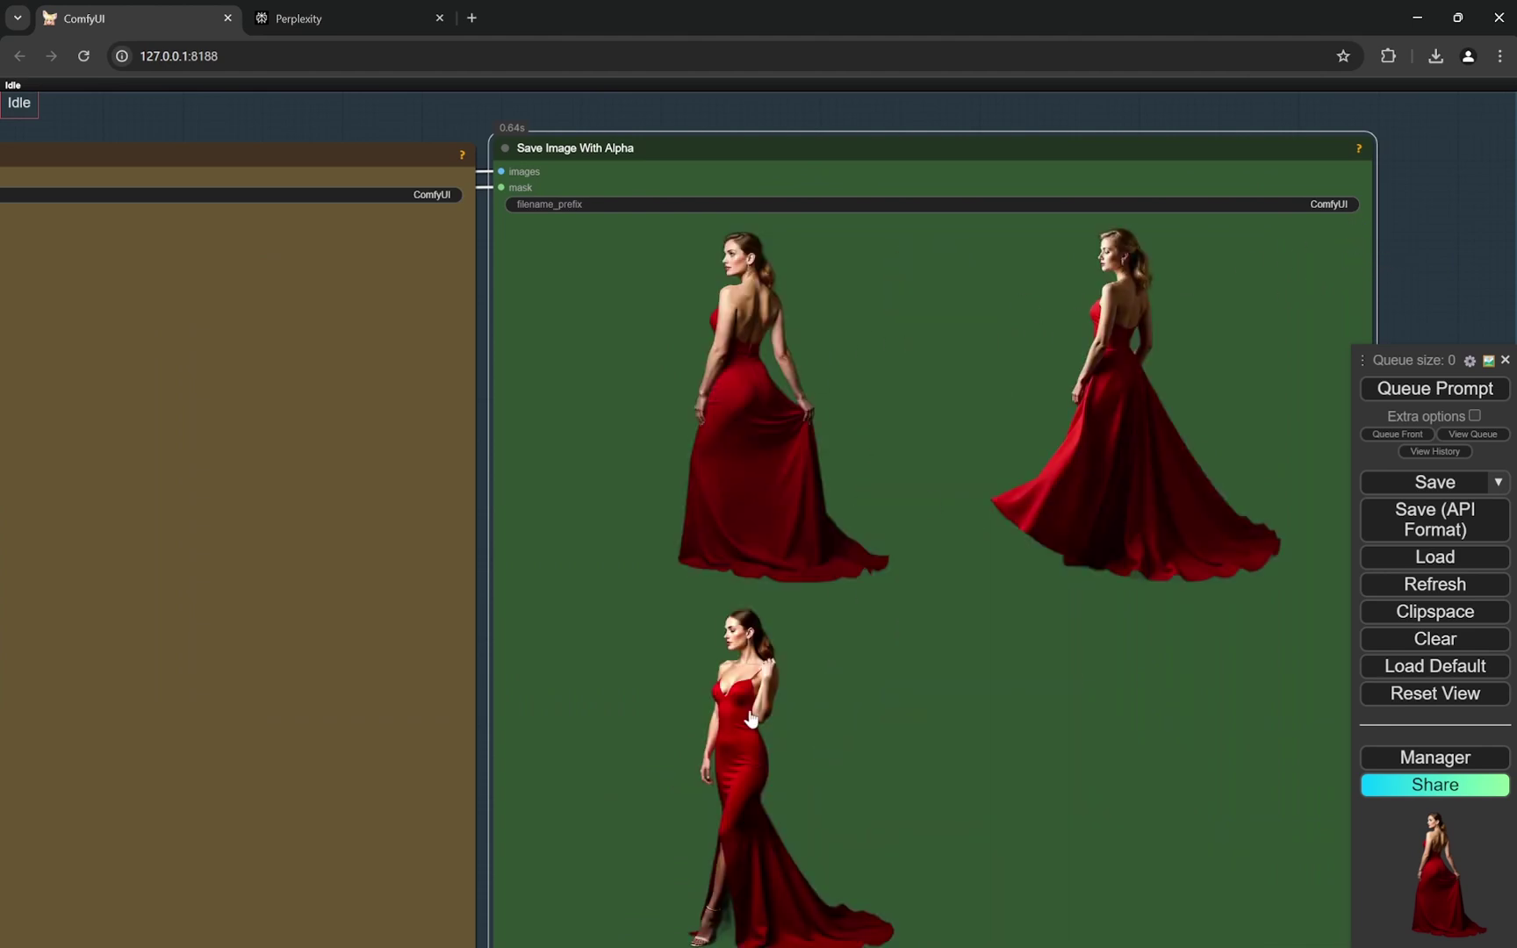
scroll(968, 435, down, 3)
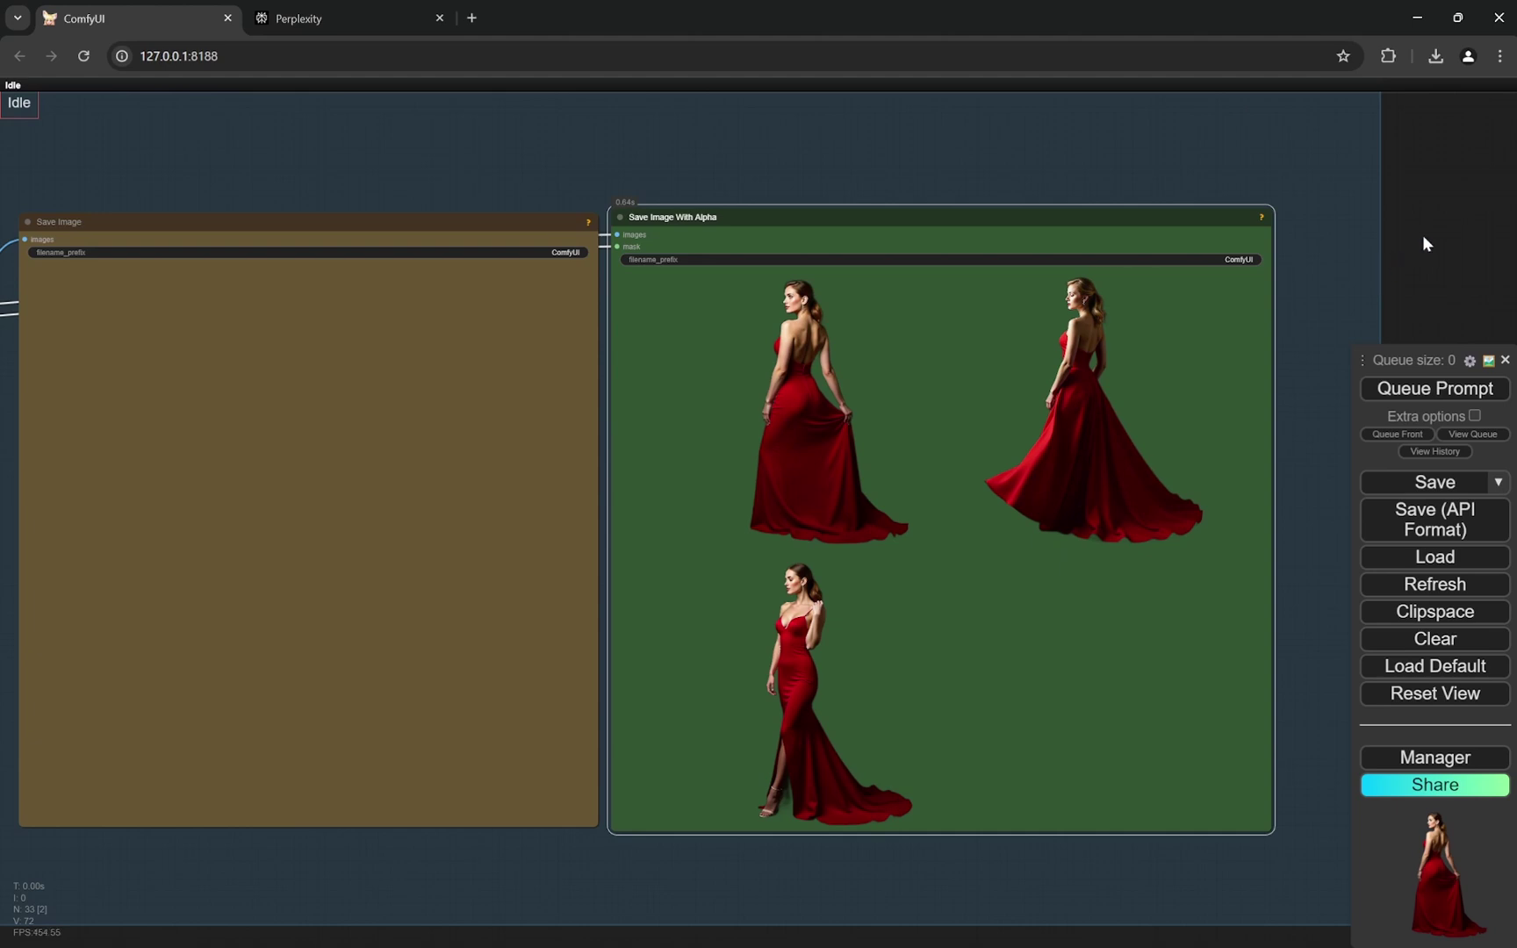
scroll(1426, 233, down, 5)
scroll(615, 671, down, 3)
drag(542, 693, 659, 702)
scroll(371, 521, up, 5)
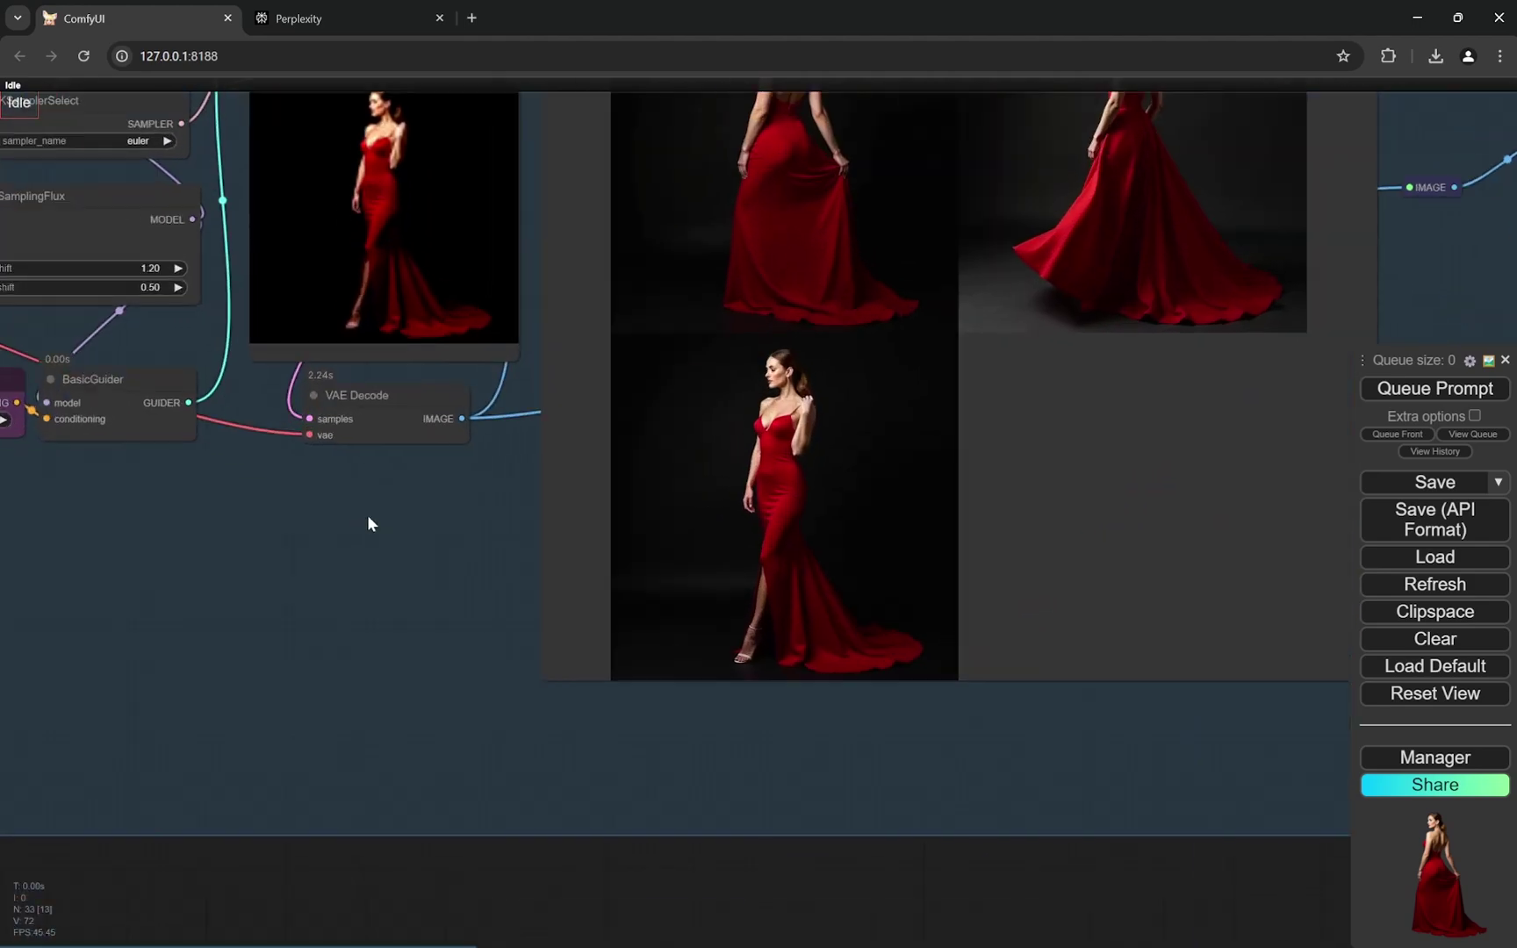
scroll(473, 676, down, 1)
scroll(476, 684, down, 2)
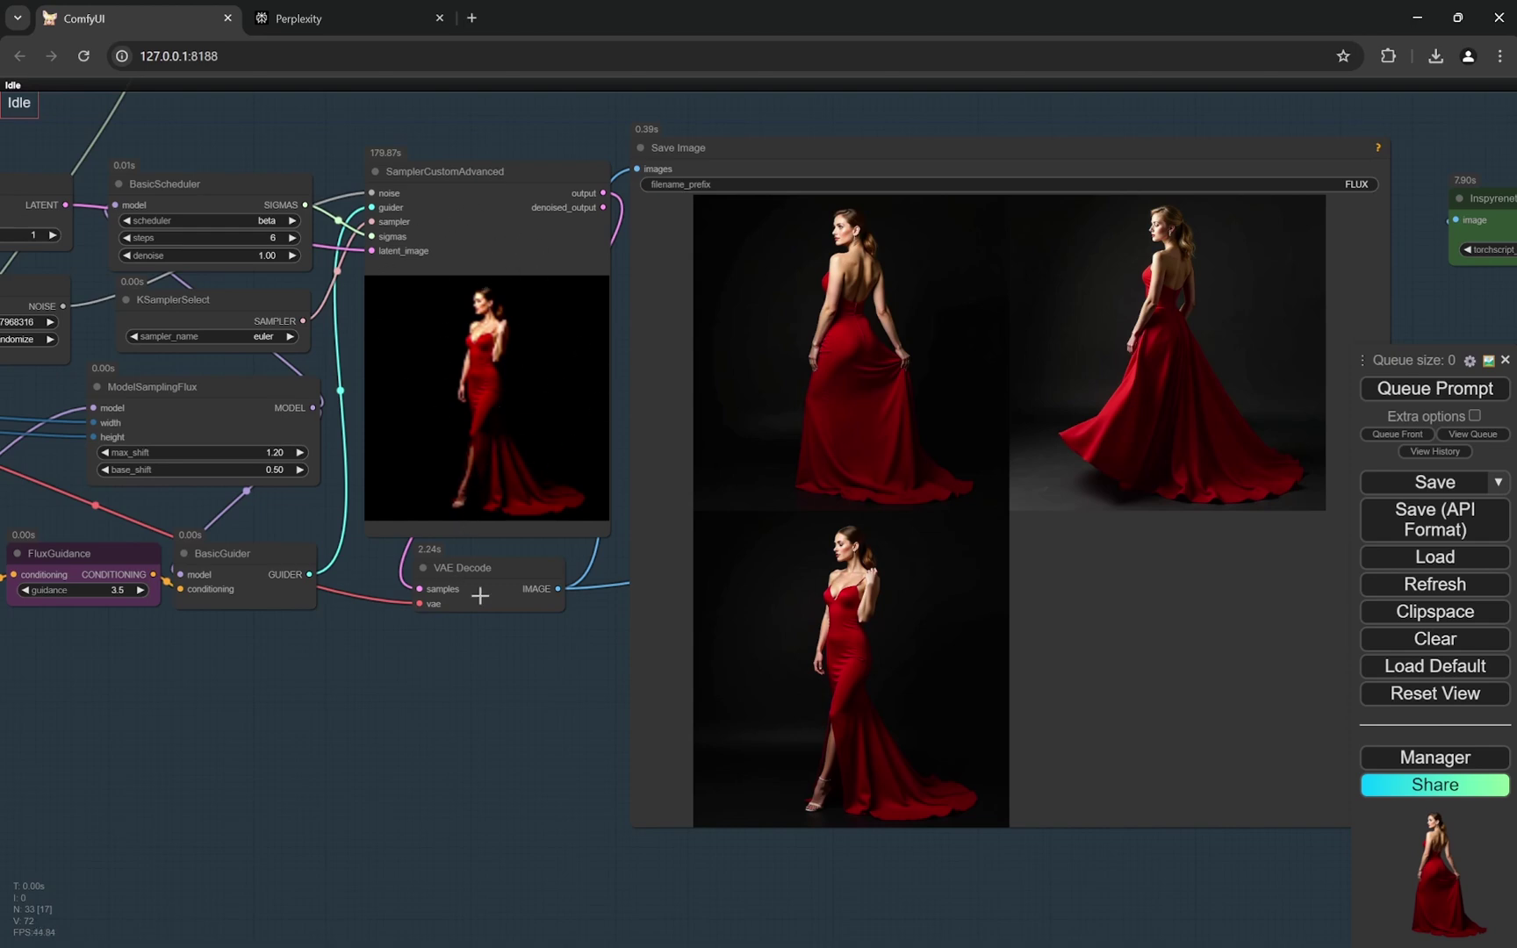
scroll(406, 668, down, 5)
scroll(405, 668, down, 5)
scroll(1094, 818, up, 8)
scroll(761, 681, down, 3)
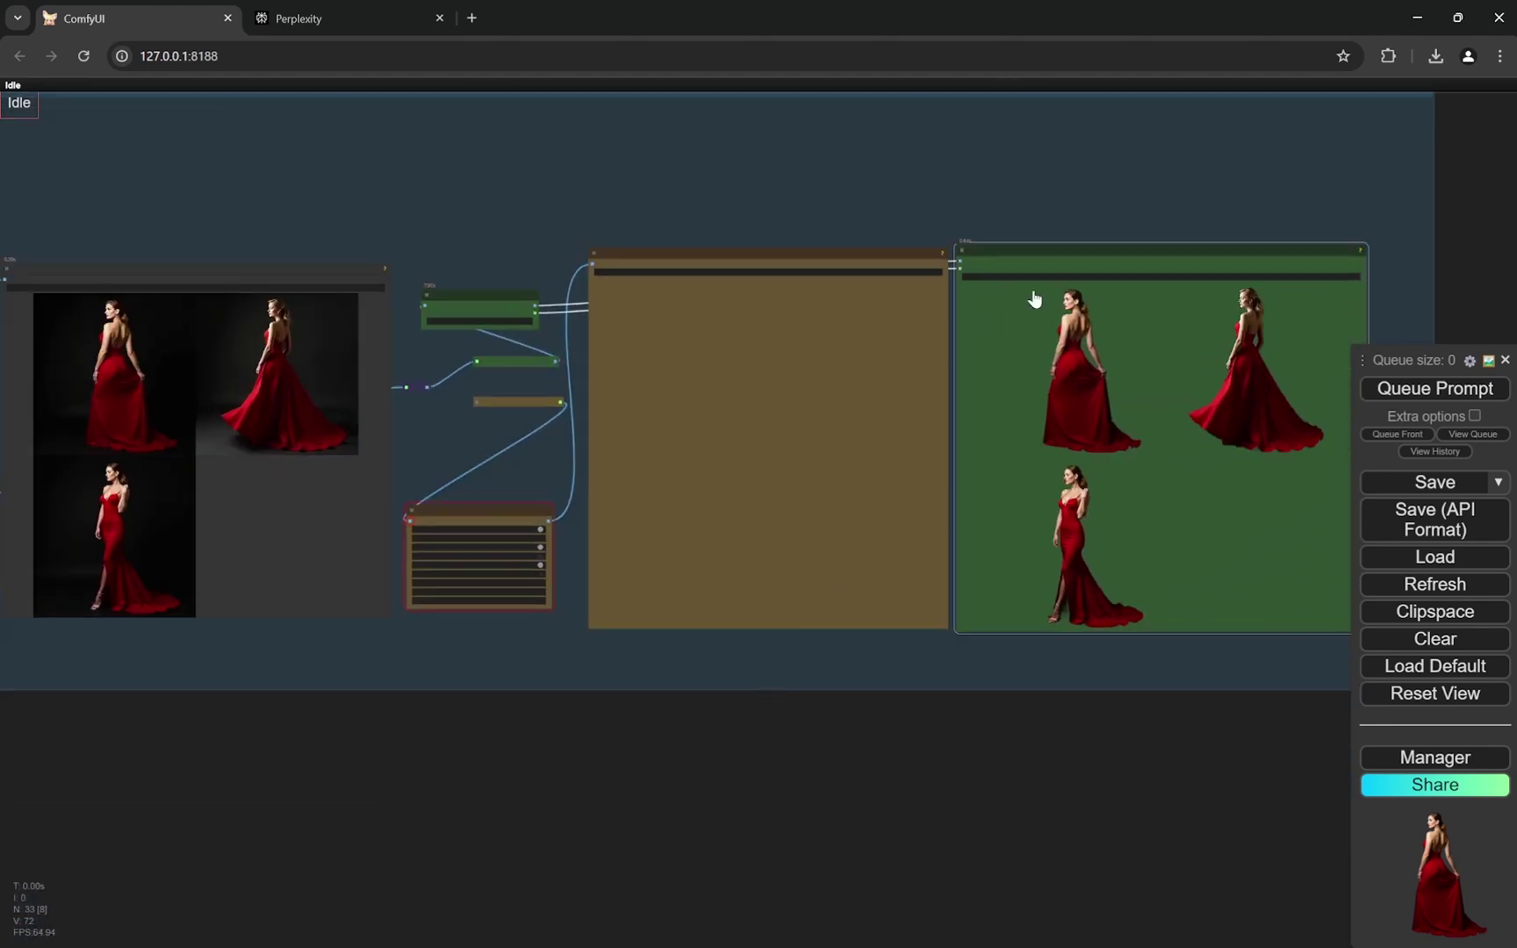
scroll(1310, 372, down, 5)
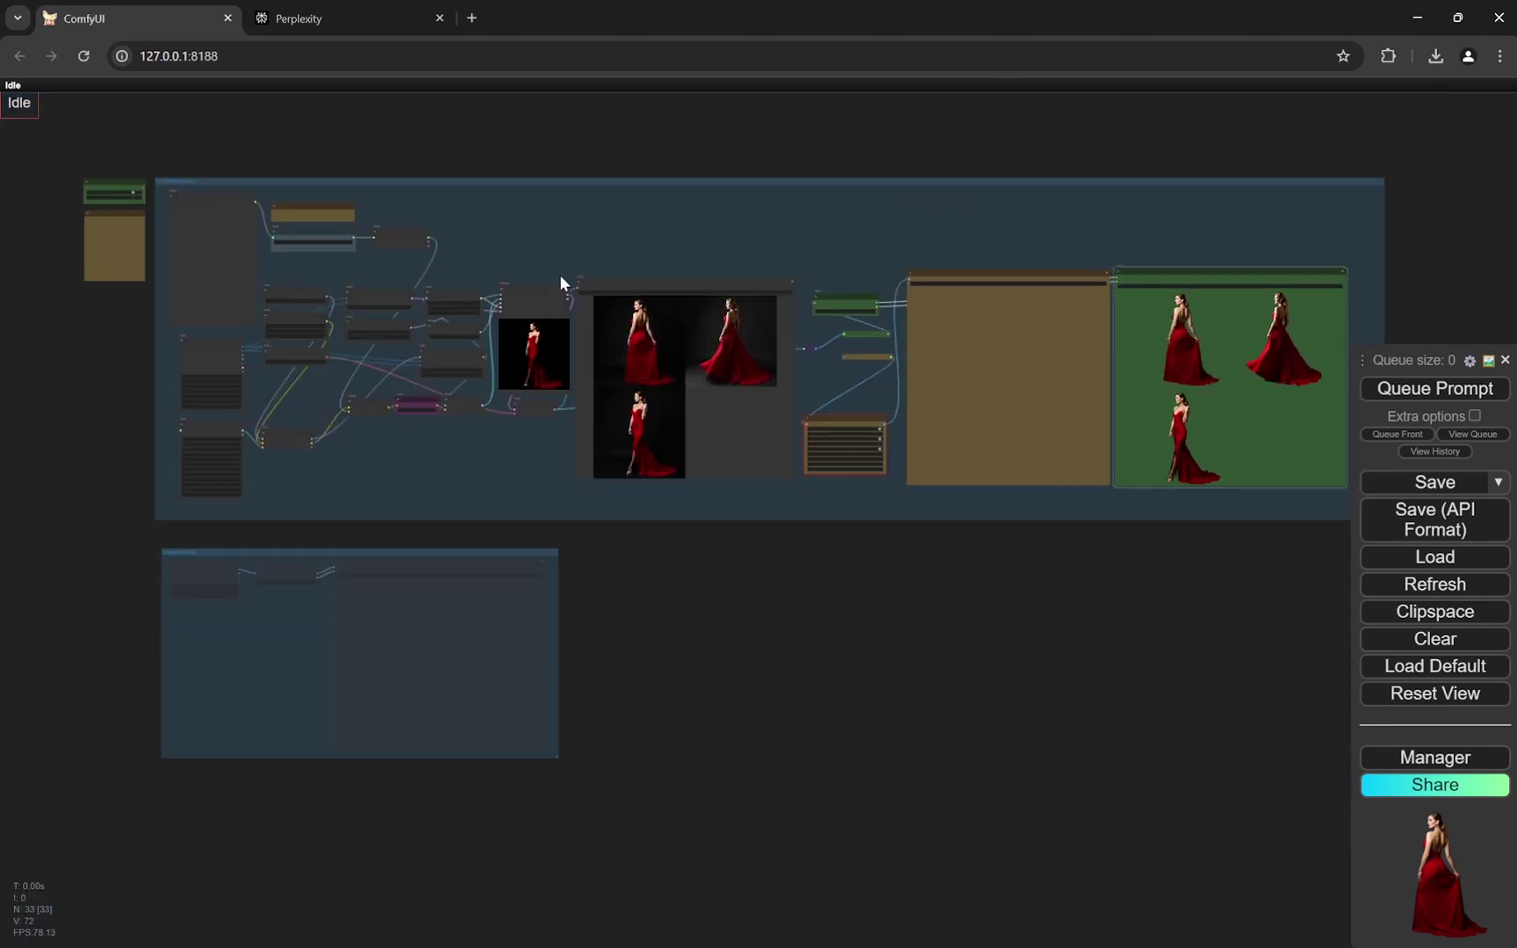
scroll(561, 276, up, 10)
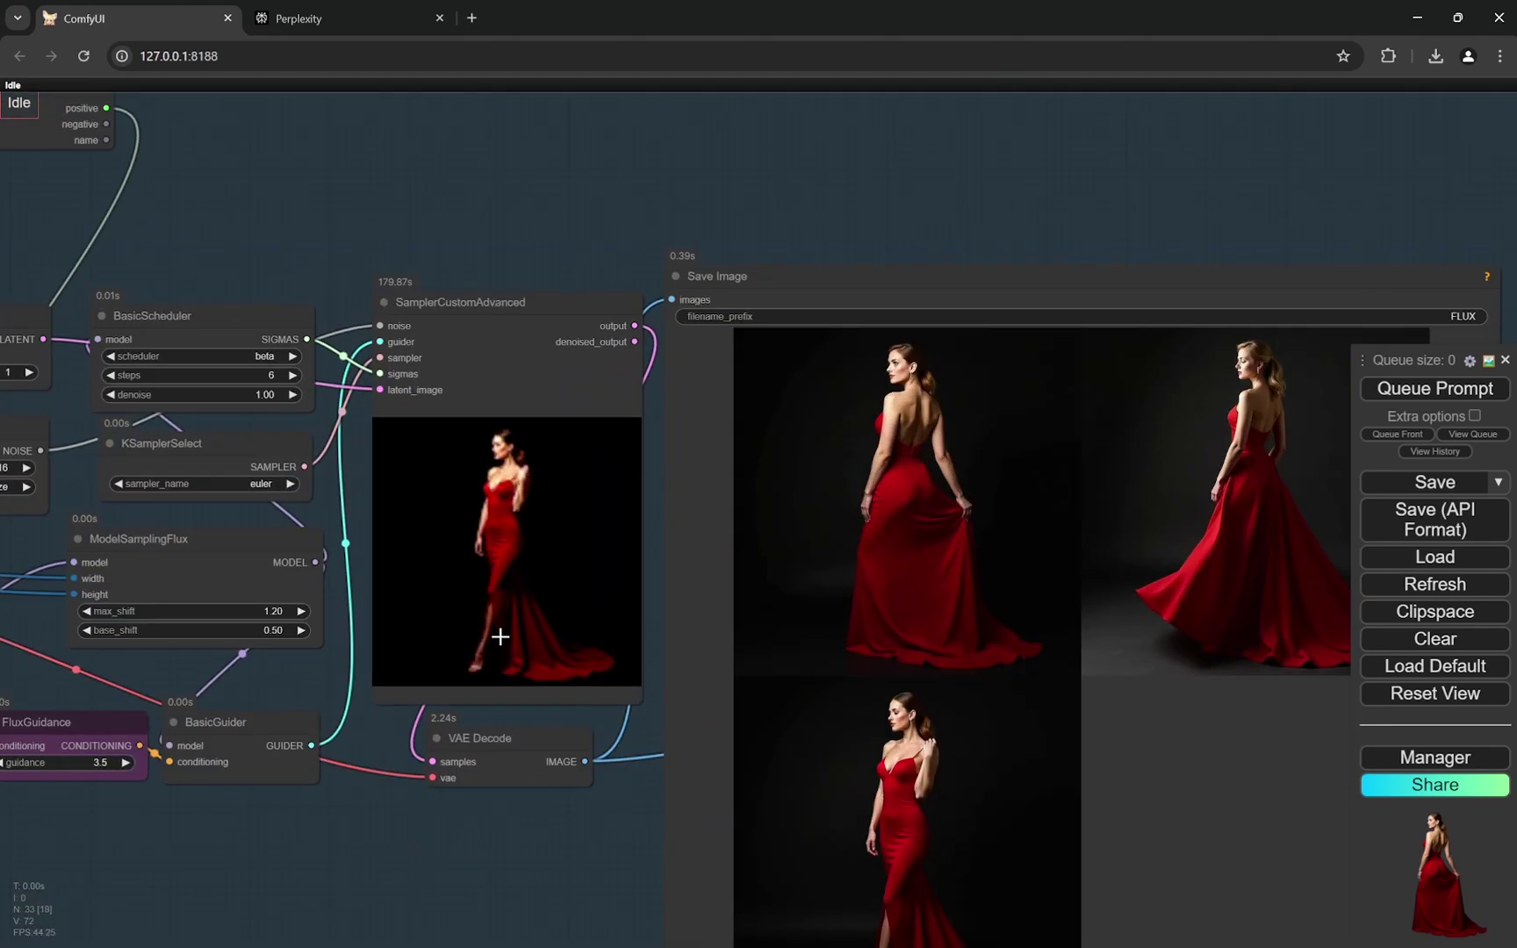
scroll(848, 488, down, 5)
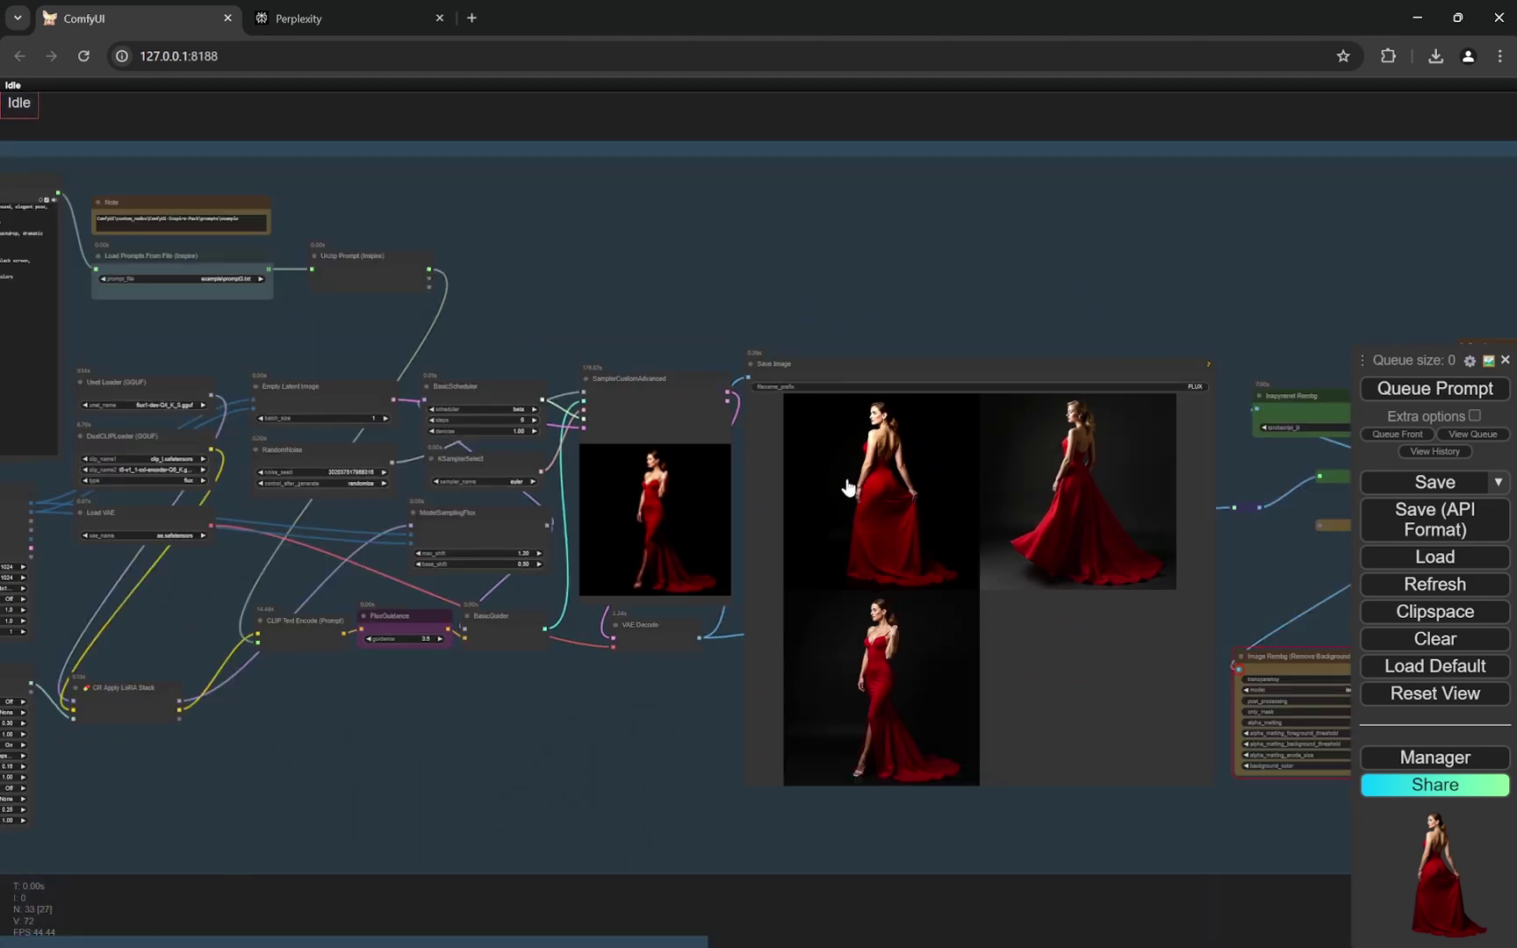
scroll(614, 693, up, 6)
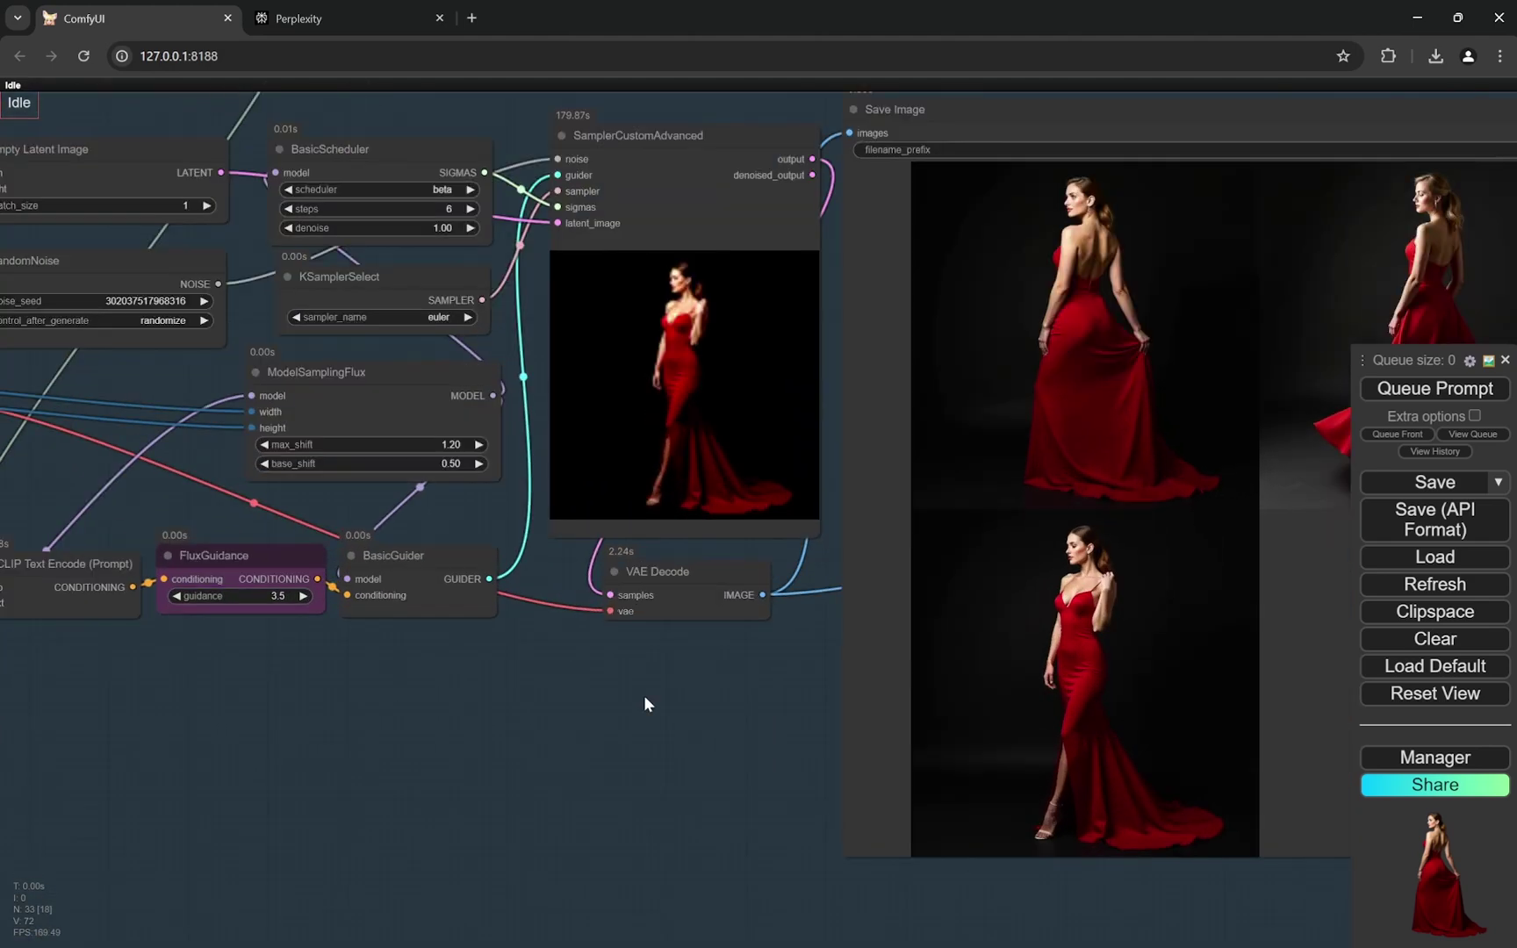
scroll(644, 695, down, 3)
scroll(665, 696, up, 2)
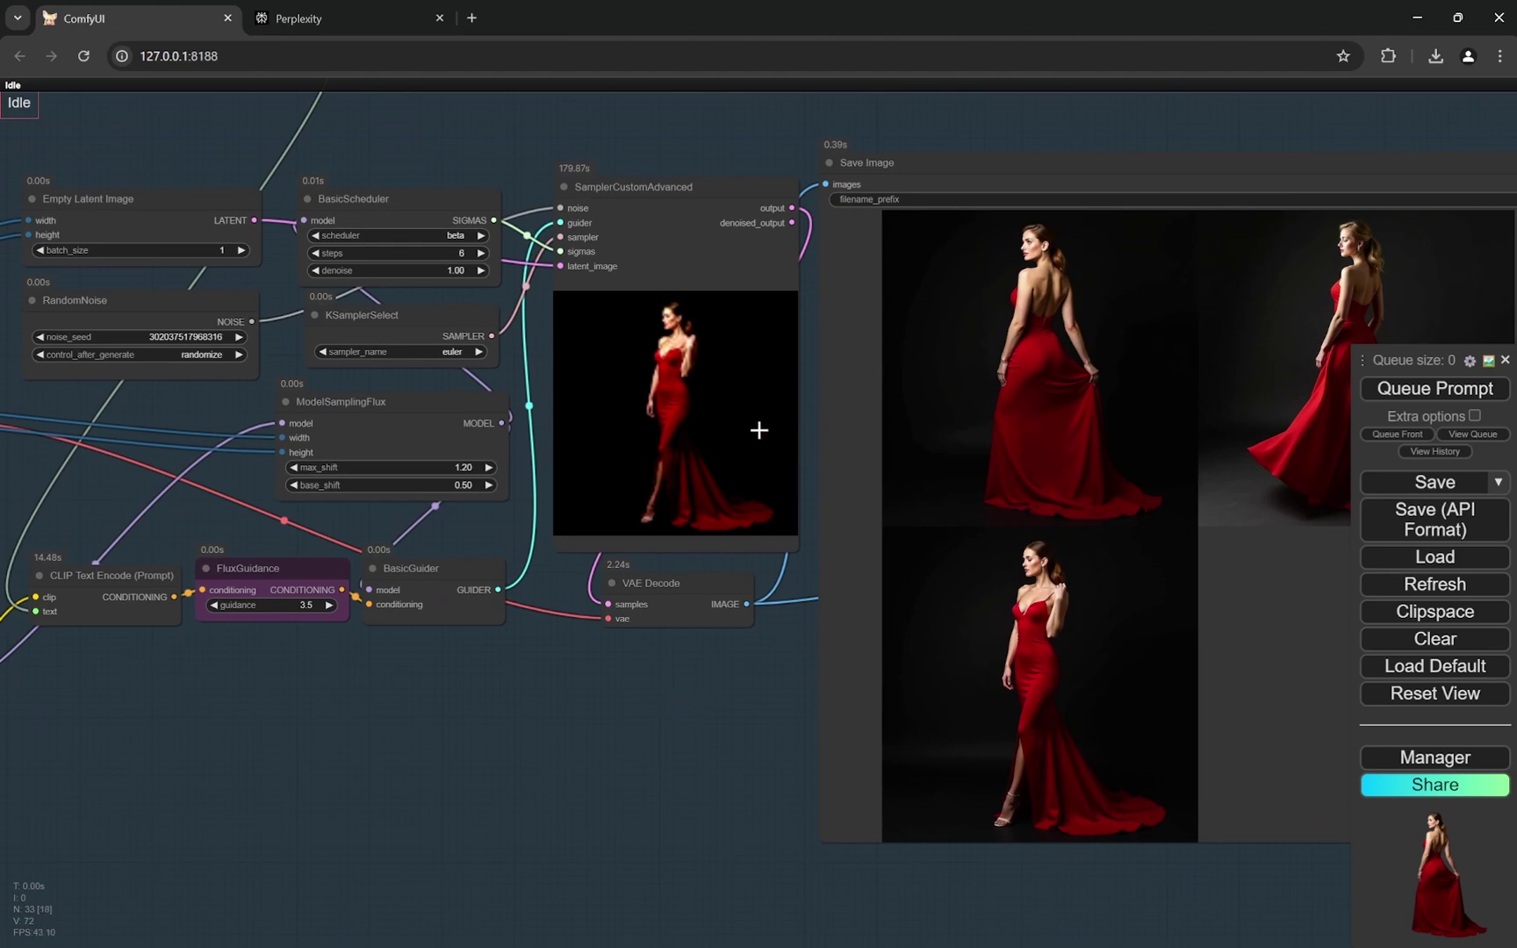
scroll(701, 692, up, 1)
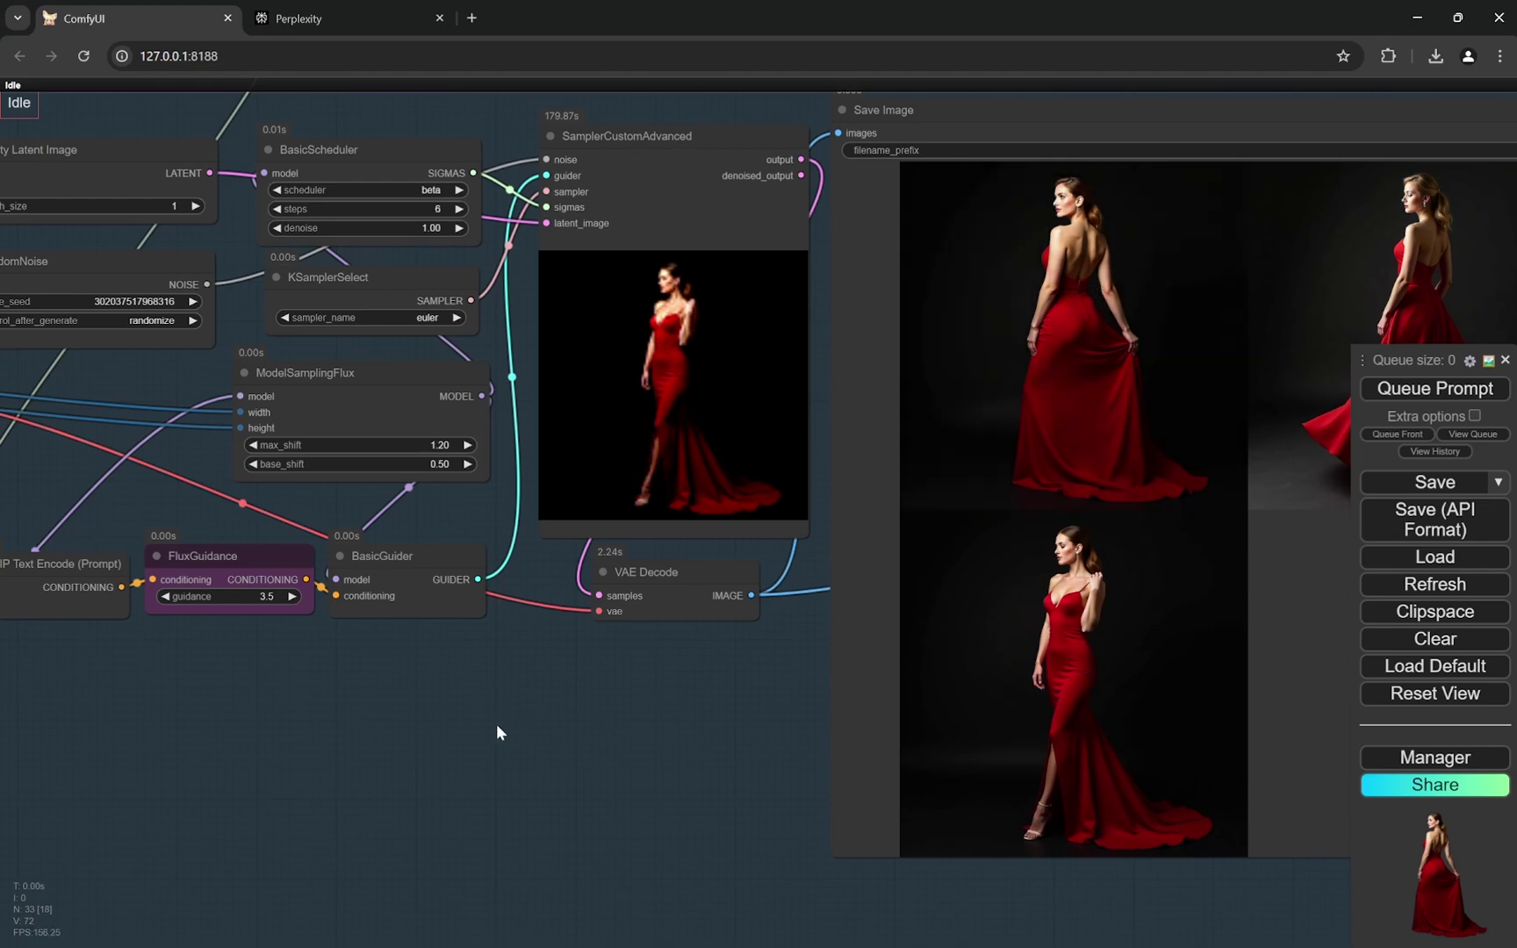
scroll(493, 731, down, 7)
scroll(494, 731, down, 6)
scroll(1171, 853, up, 9)
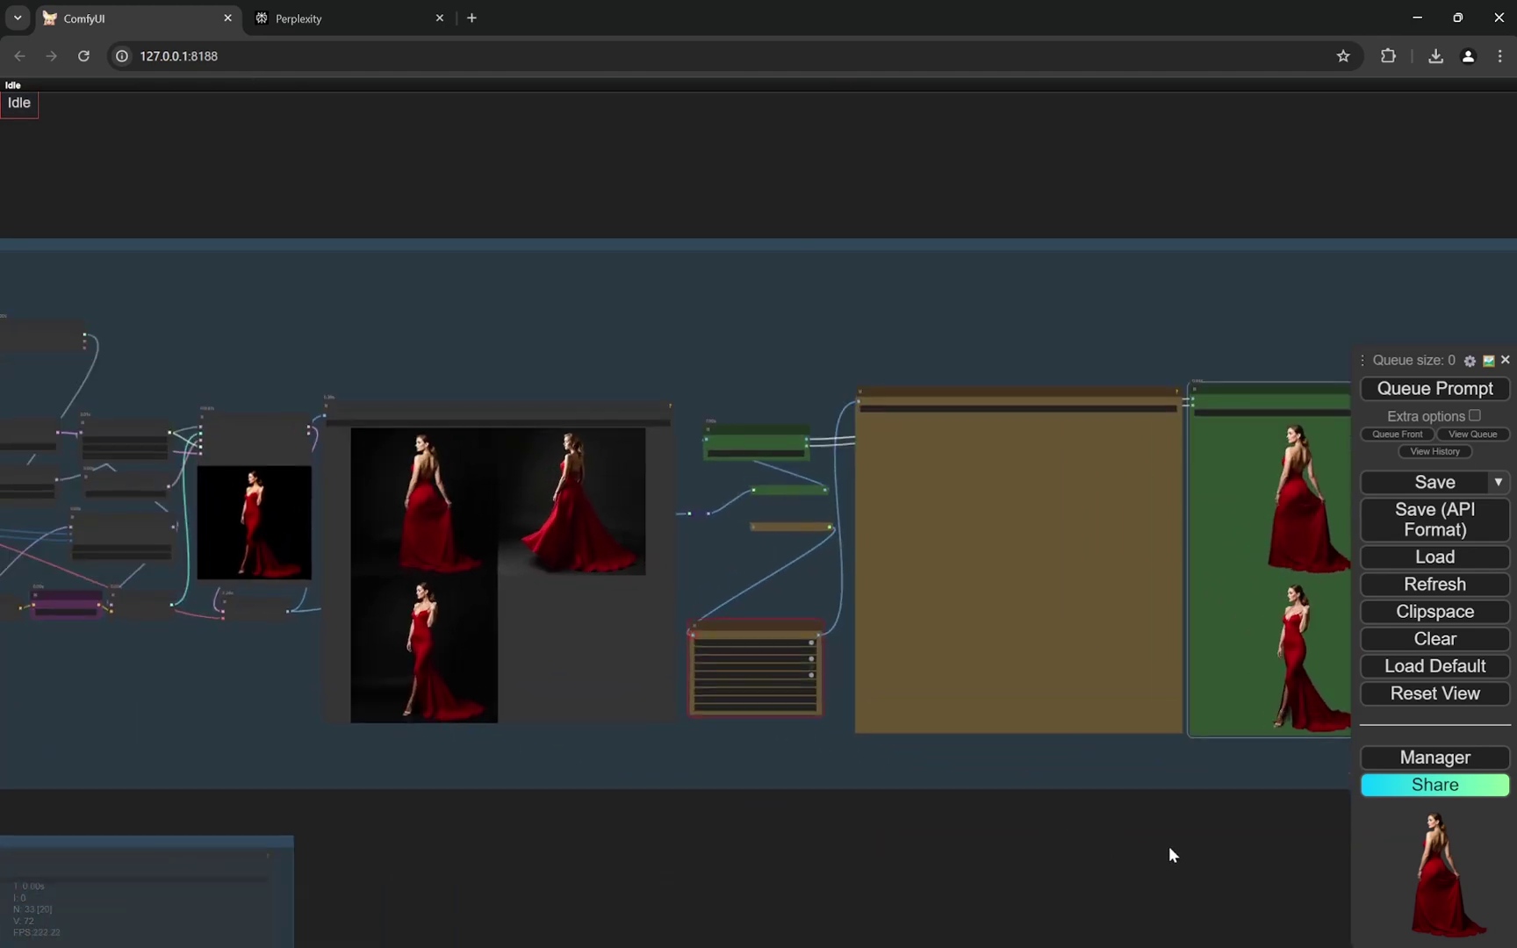
scroll(1216, 464, down, 10)
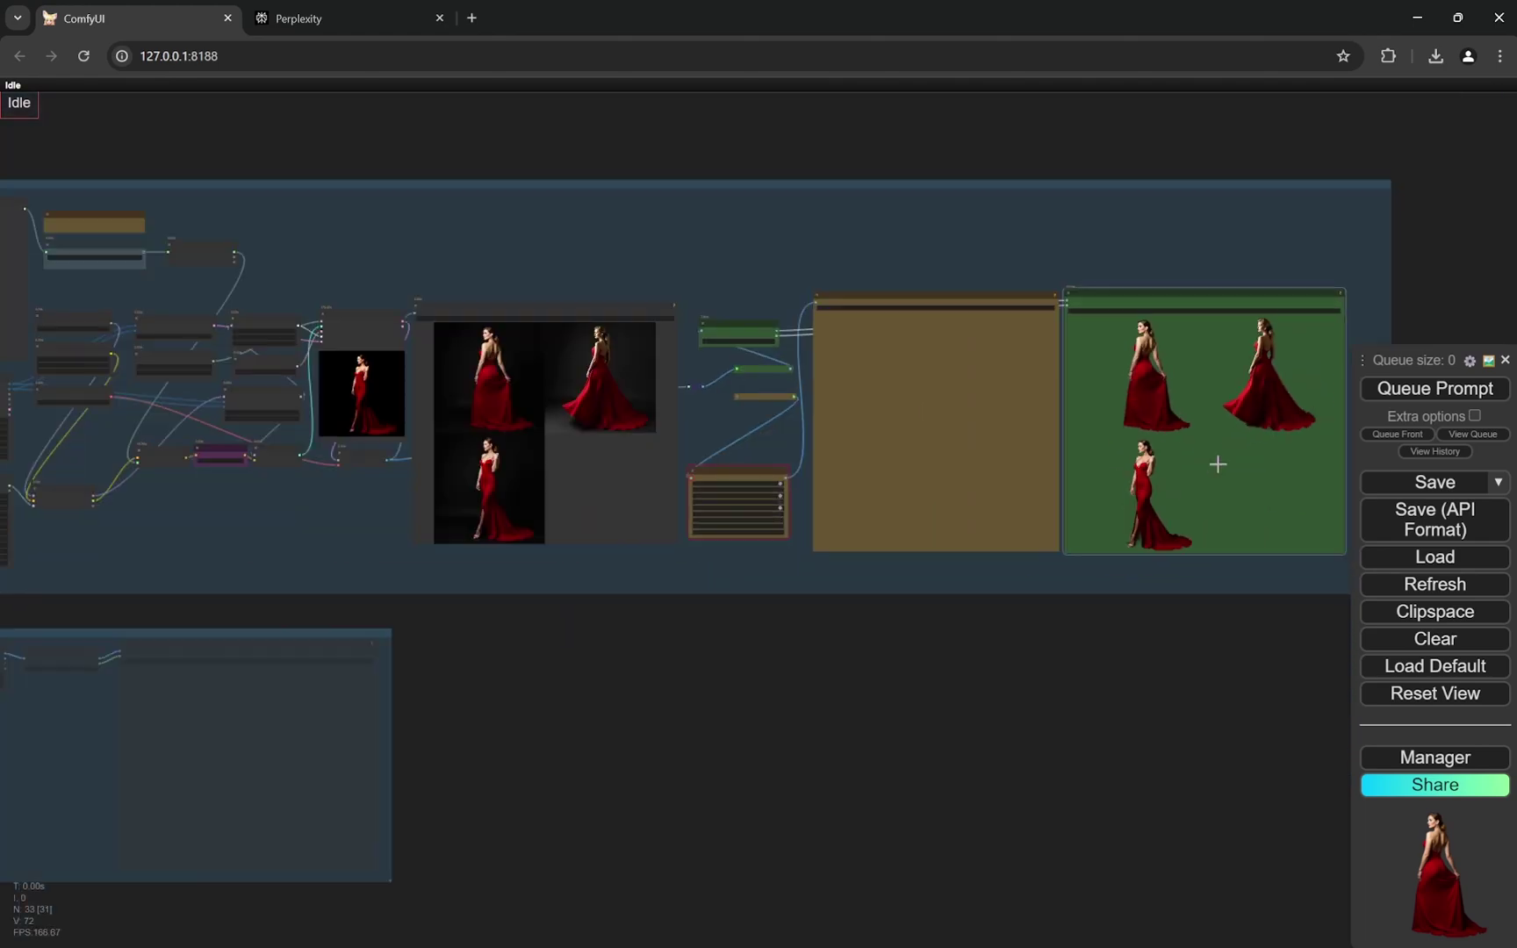
In Fast Groups Muter, set Enable Prompt2Rembg to no and Enable Image2Rembg to yes
scroll(328, 294, up, 20)
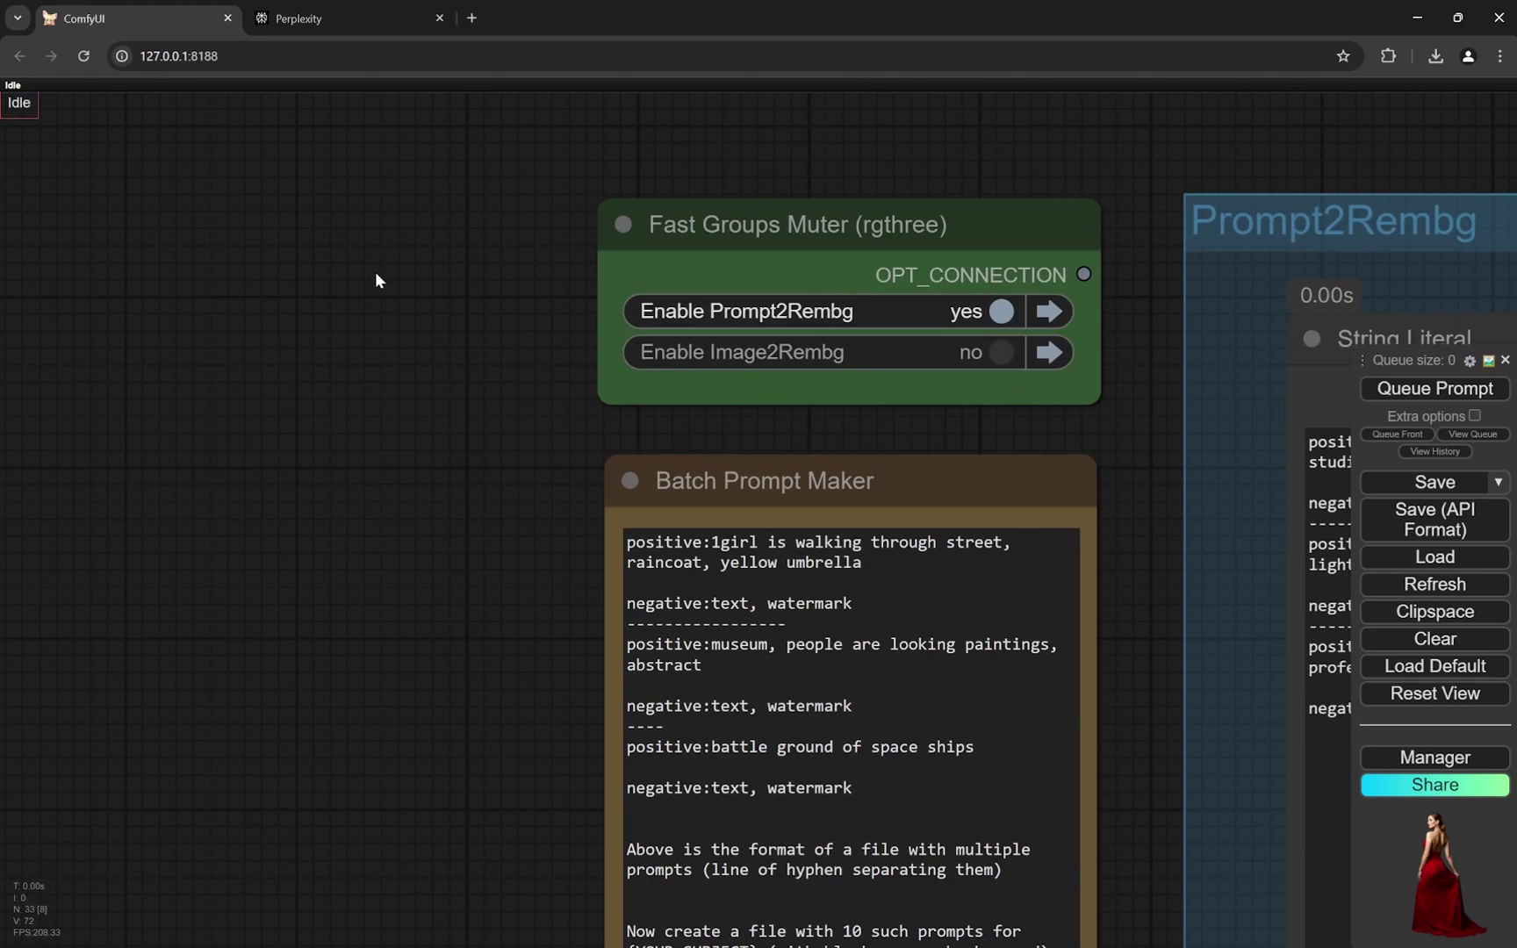
drag(442, 555, 359, 346)
scroll(427, 245, down, 1)
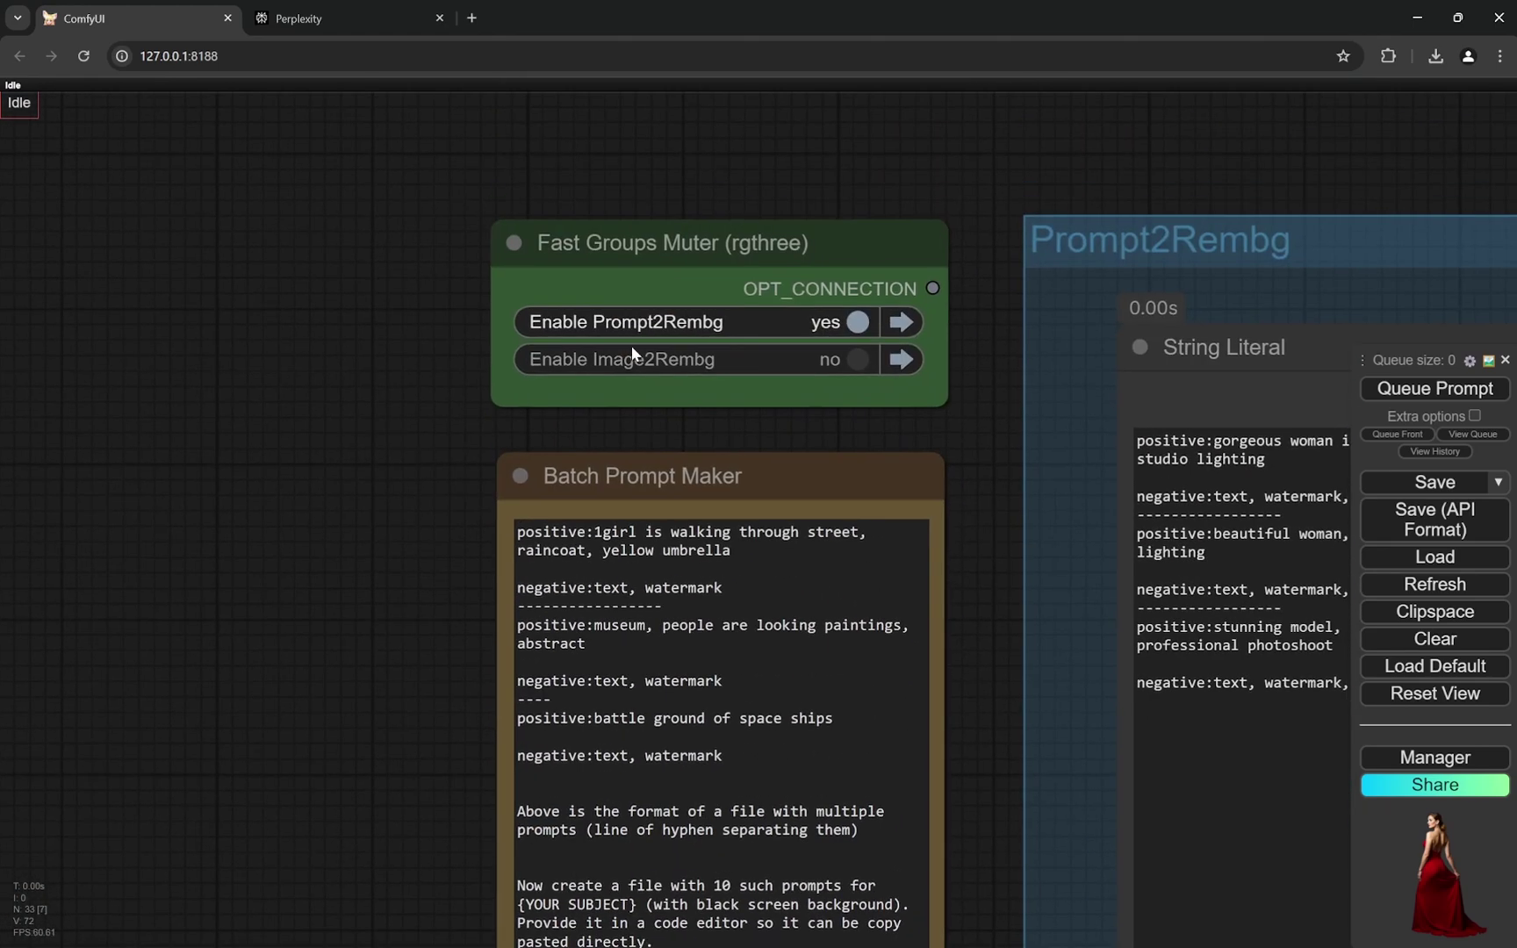
click(858, 322)
scroll(527, 332, up, 4)
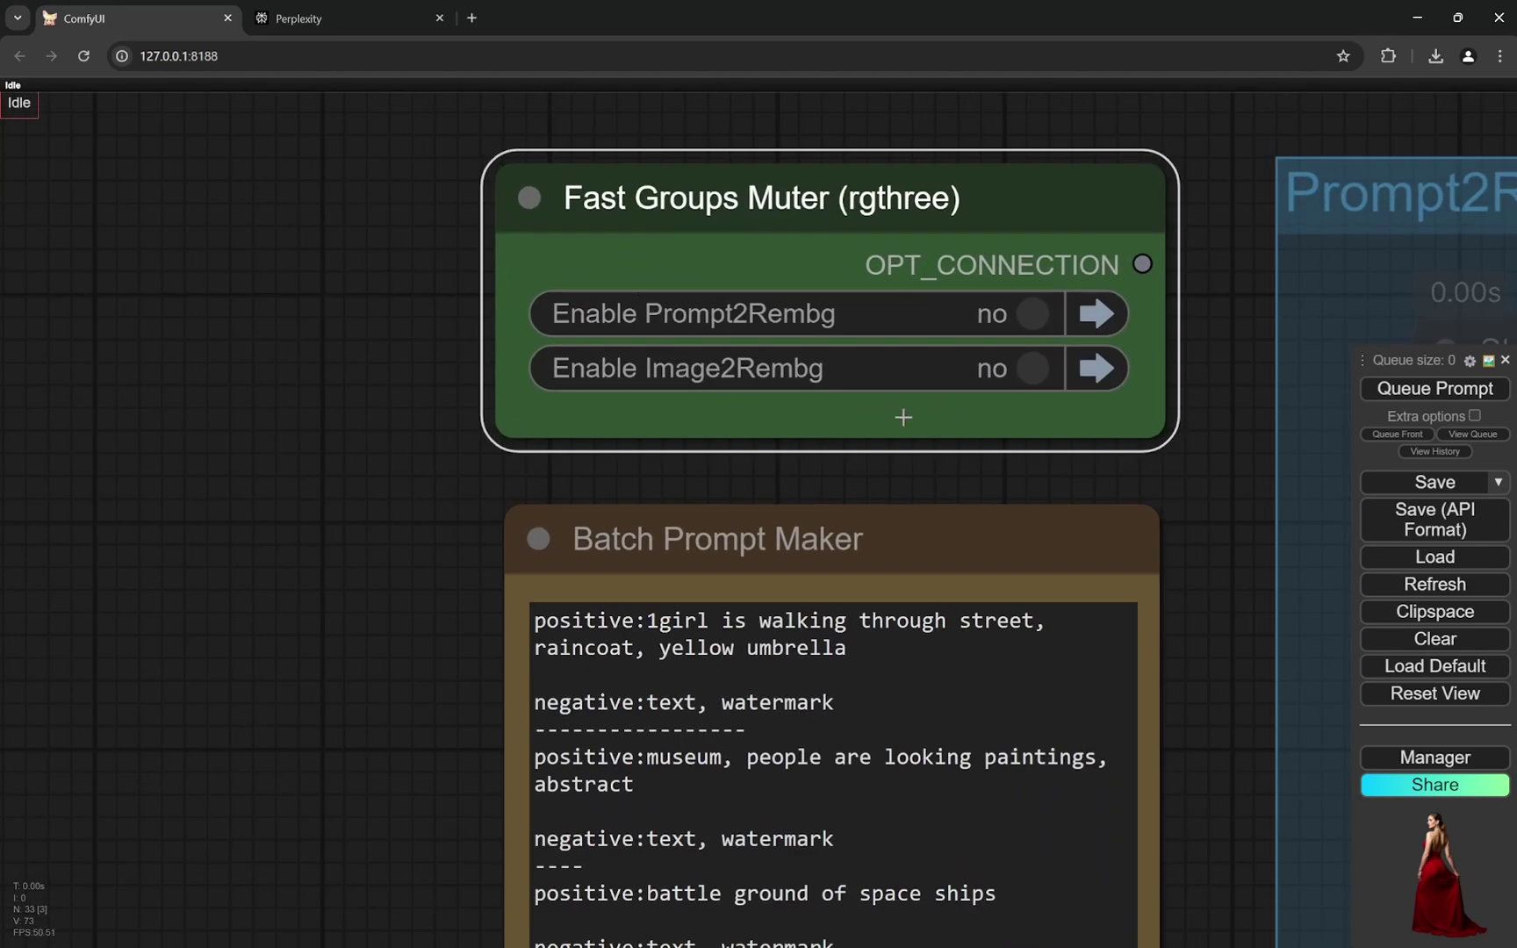
click(1028, 367)
scroll(453, 446, down, 7)
scroll(453, 446, down, 14)
Set the Load Images From Folder (KJ) source path to C:\Test-Images
drag(500, 741, 577, 340)
drag(555, 688, 348, 350)
scroll(572, 381, up, 12)
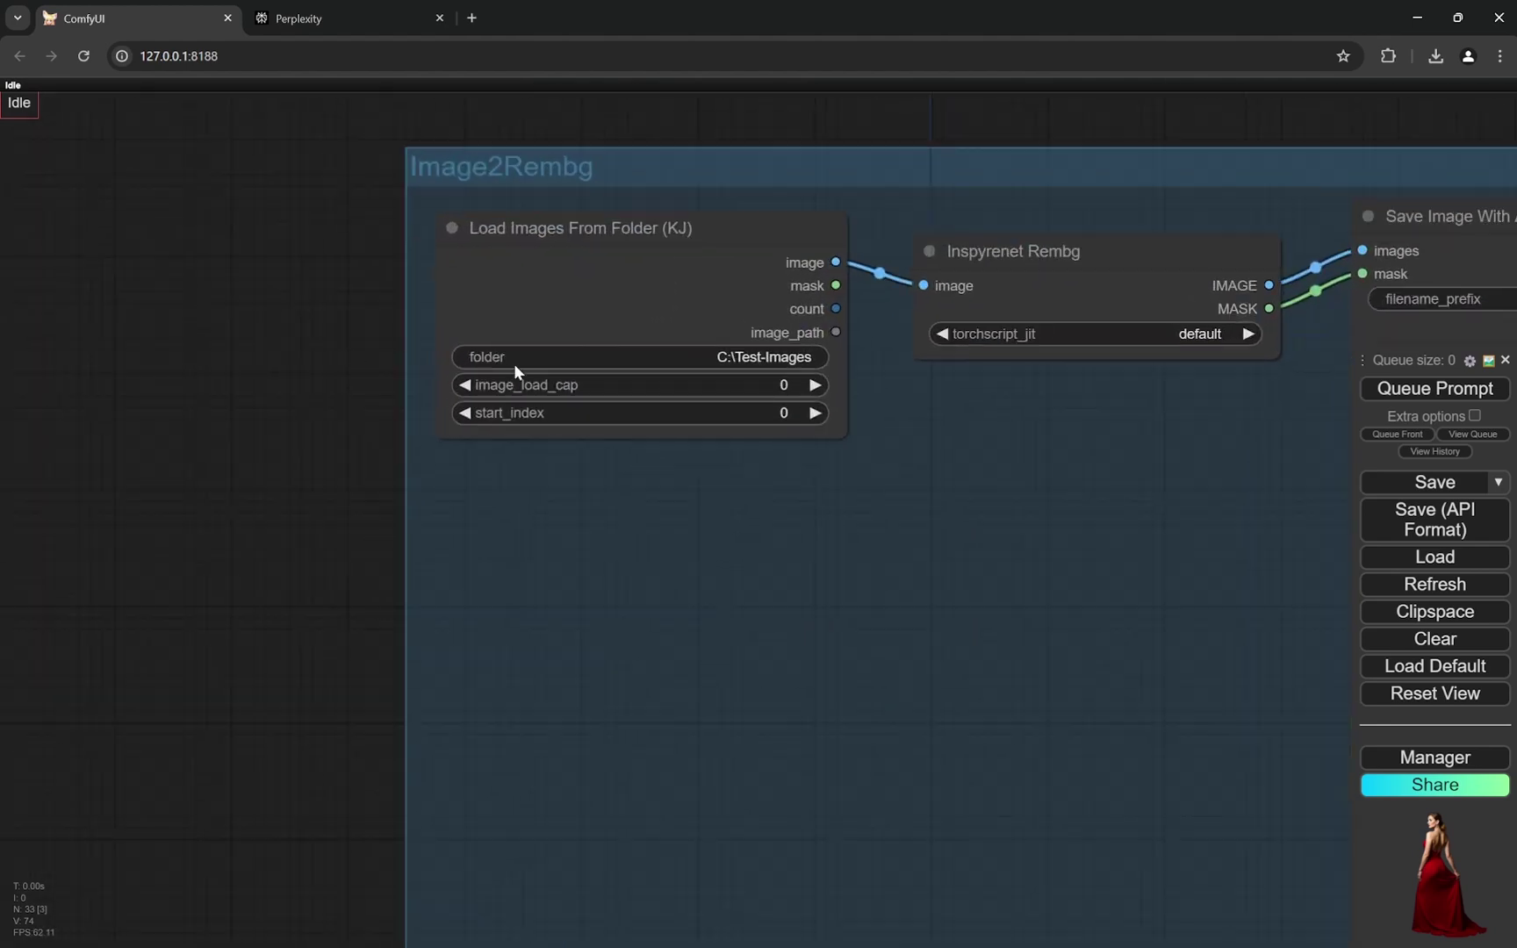
scroll(680, 419, up, 5)
click(799, 338)
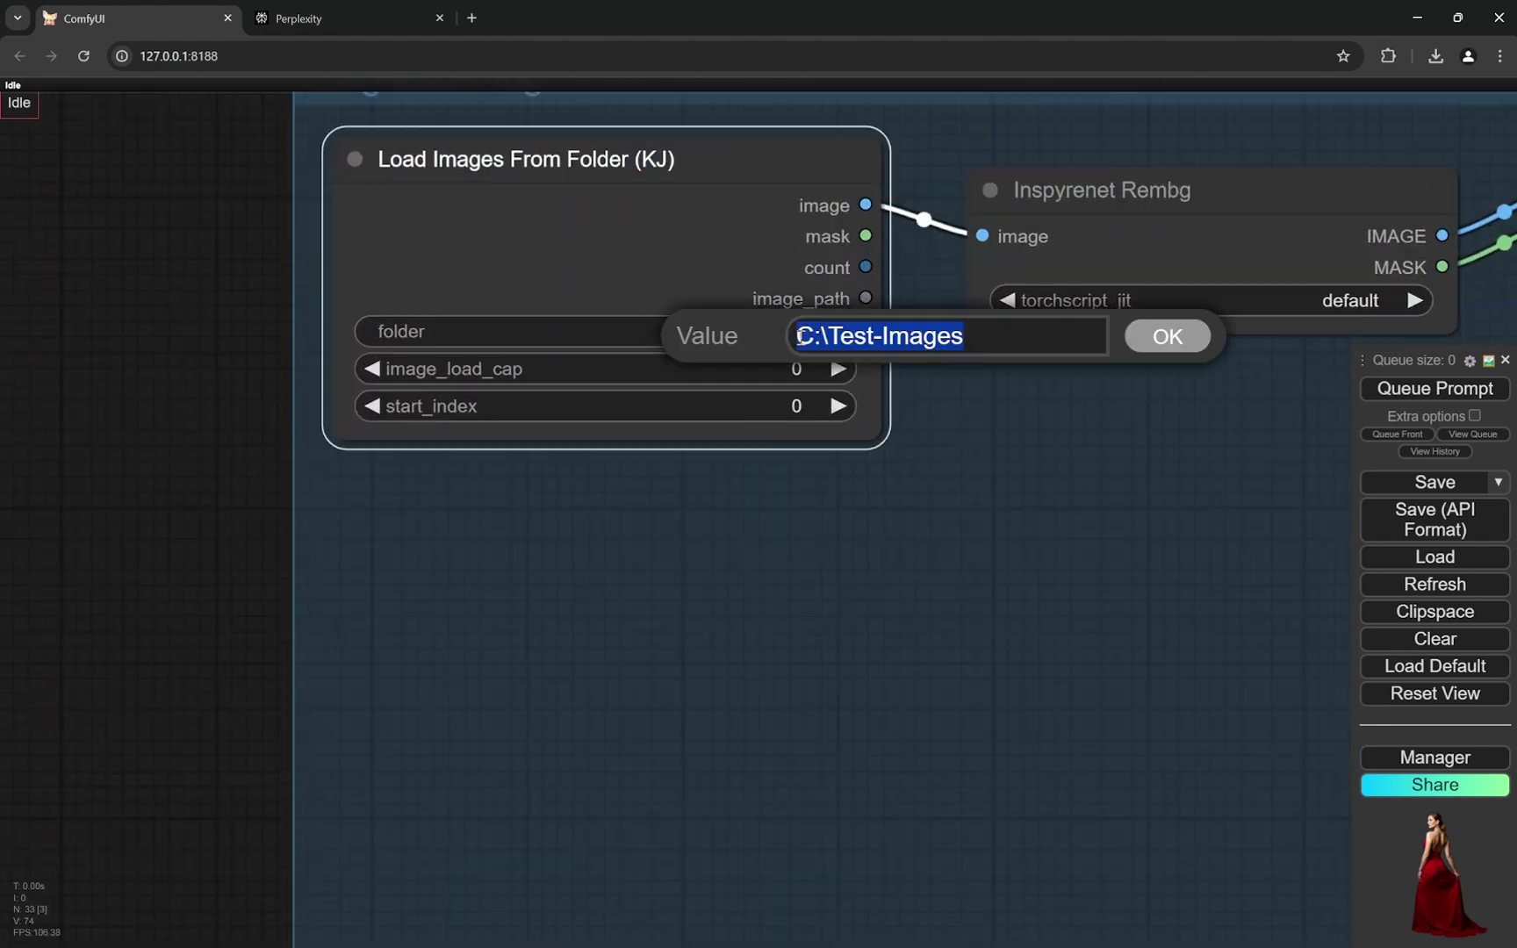
click(1152, 342)
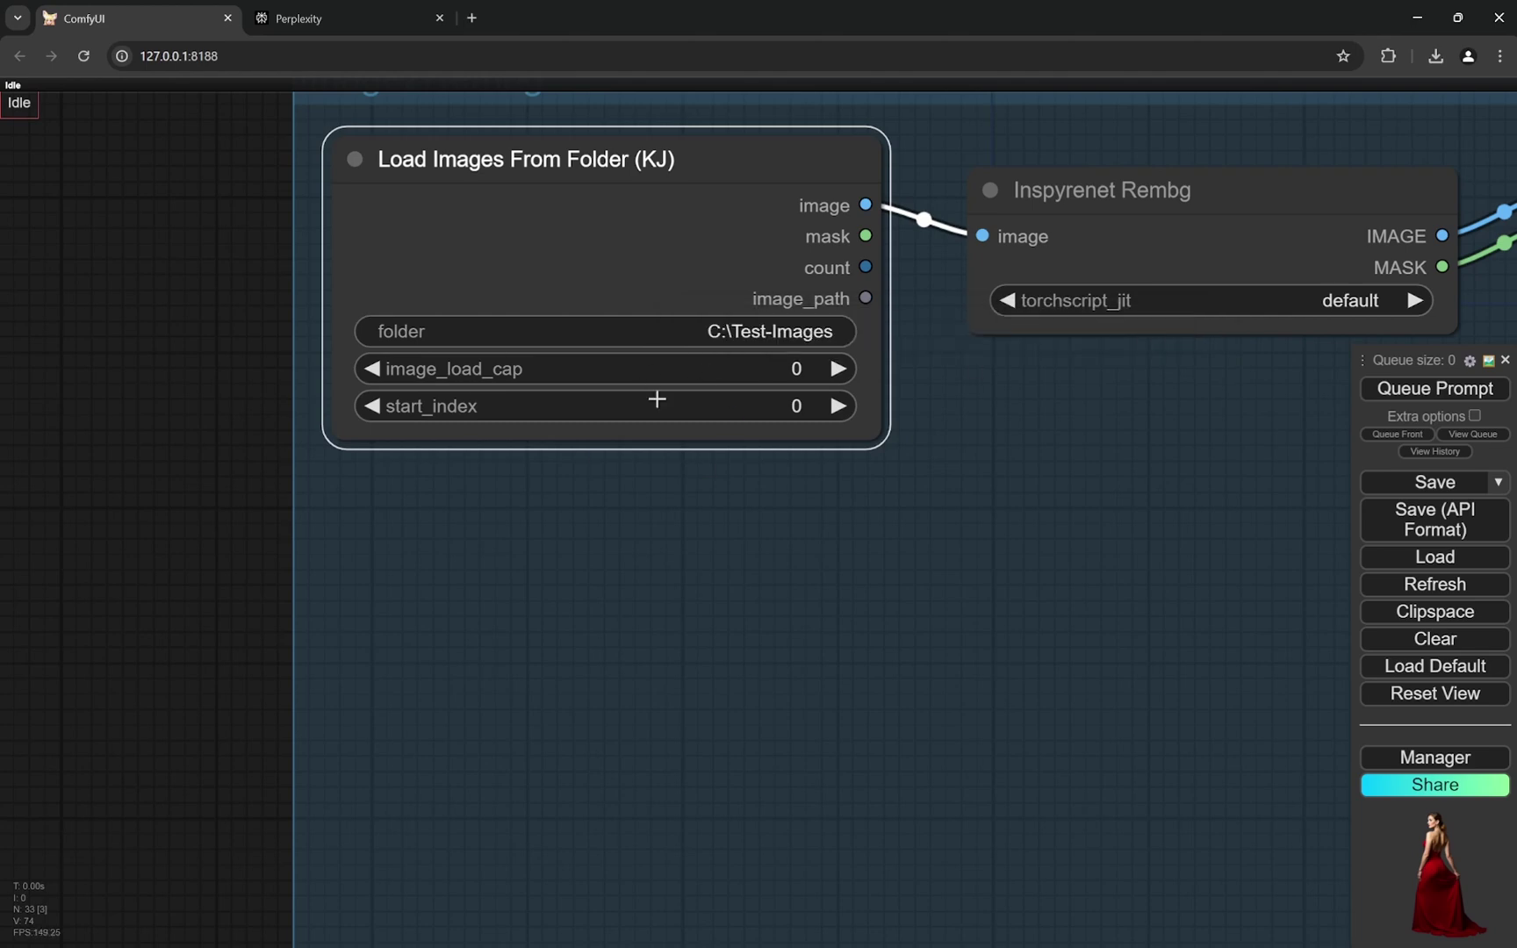
Queue the Image2Rembg workflow to process the folder's portraits
scroll(126, 653, down, 6)
scroll(694, 557, up, 4)
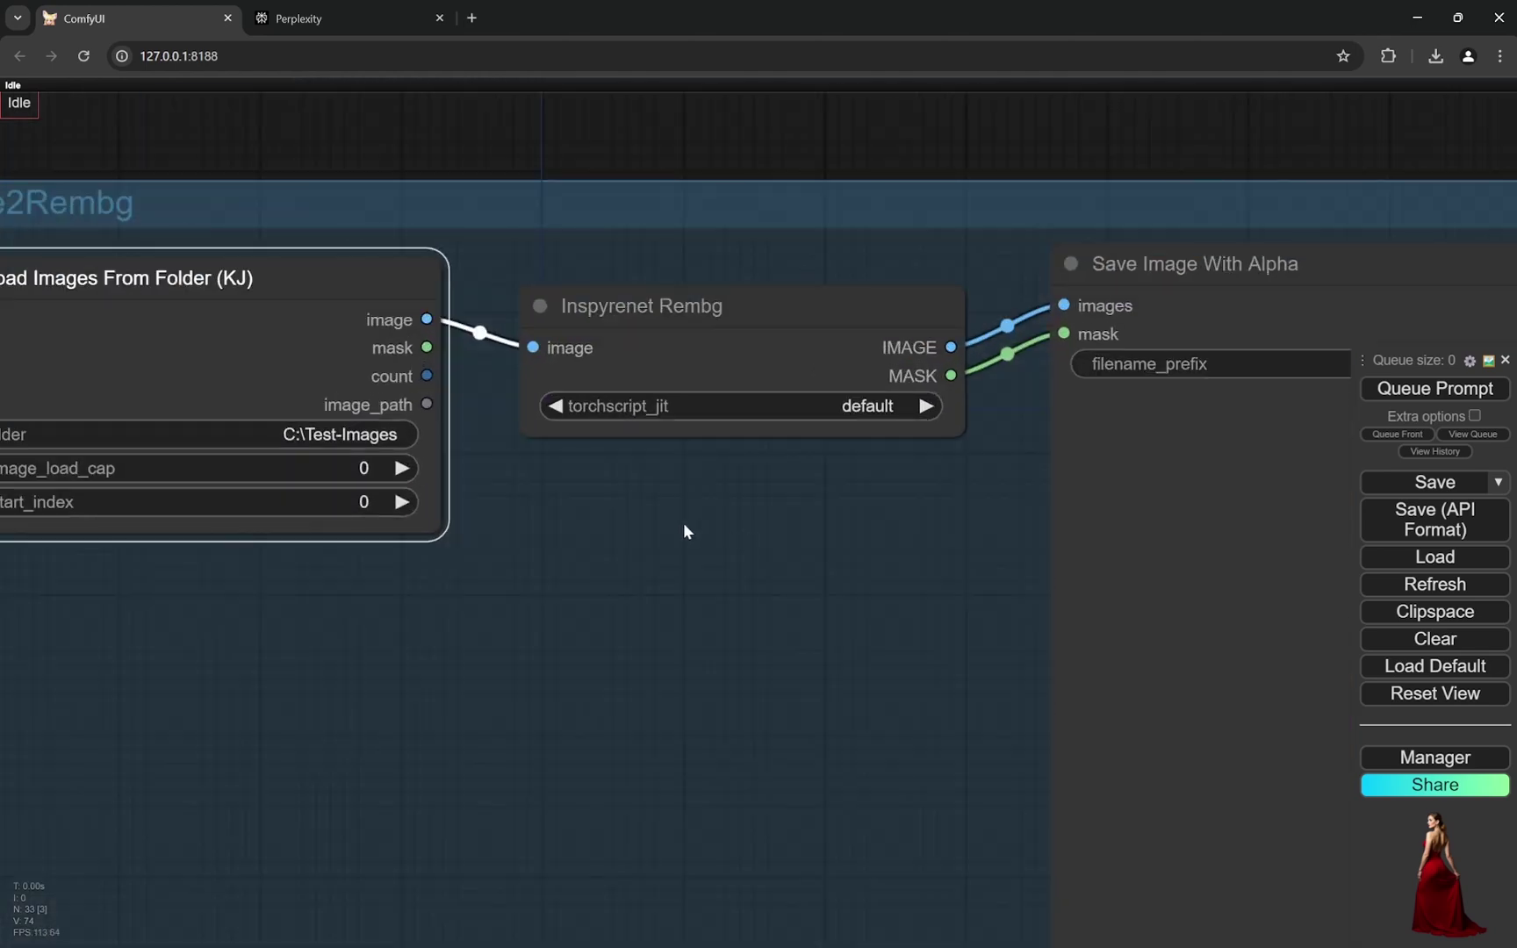
scroll(651, 526, down, 6)
drag(738, 637, 681, 491)
scroll(688, 462, up, 4)
scroll(632, 441, down, 4)
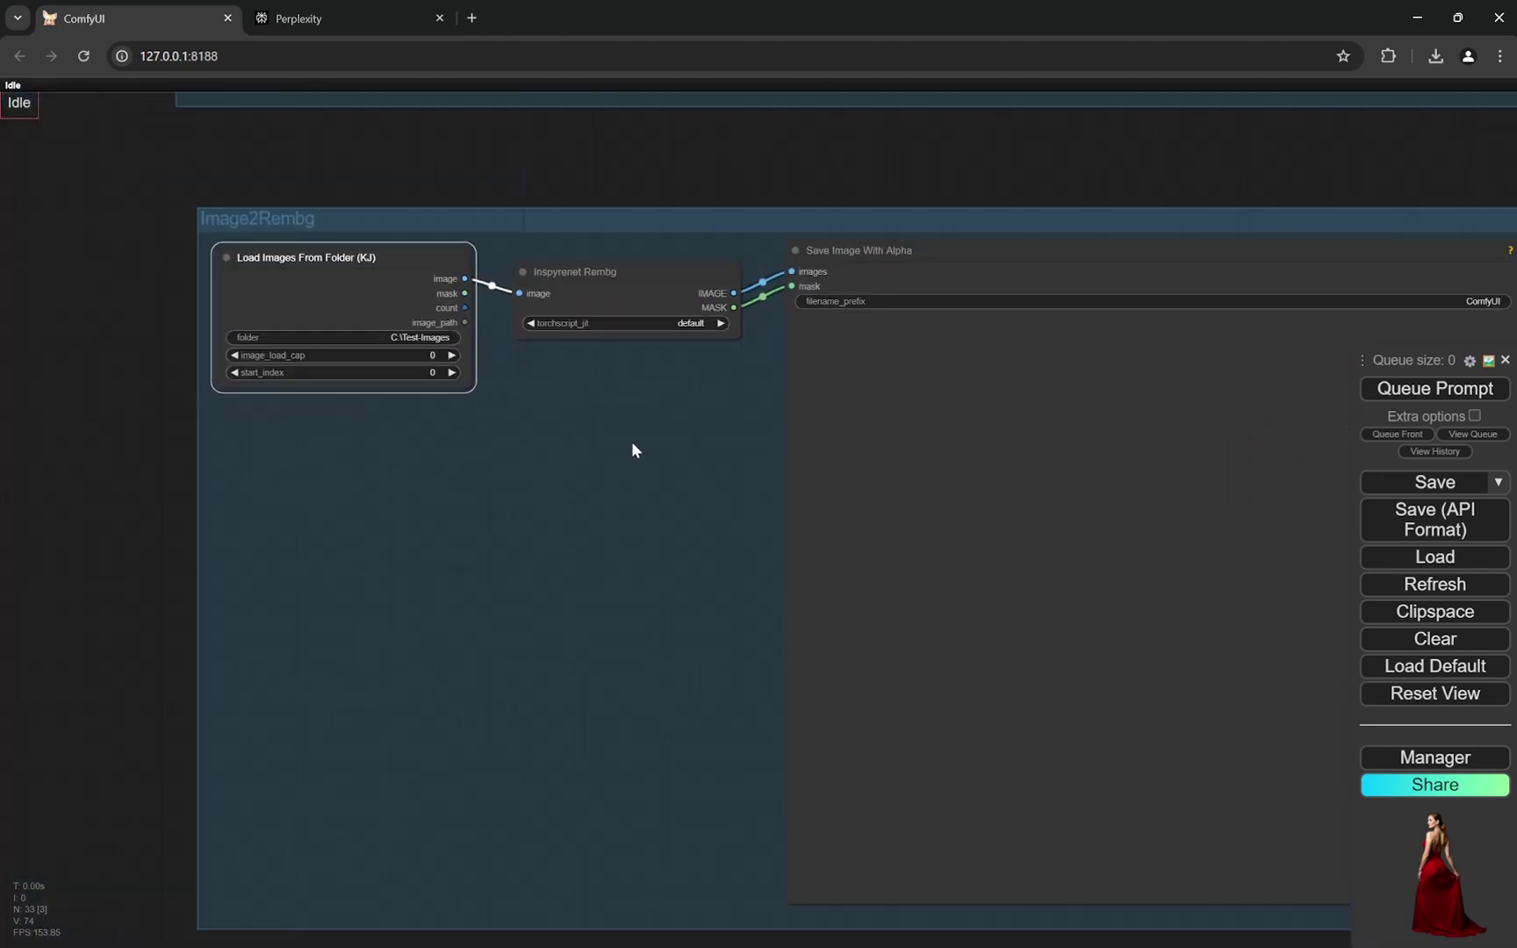
click(1399, 392)
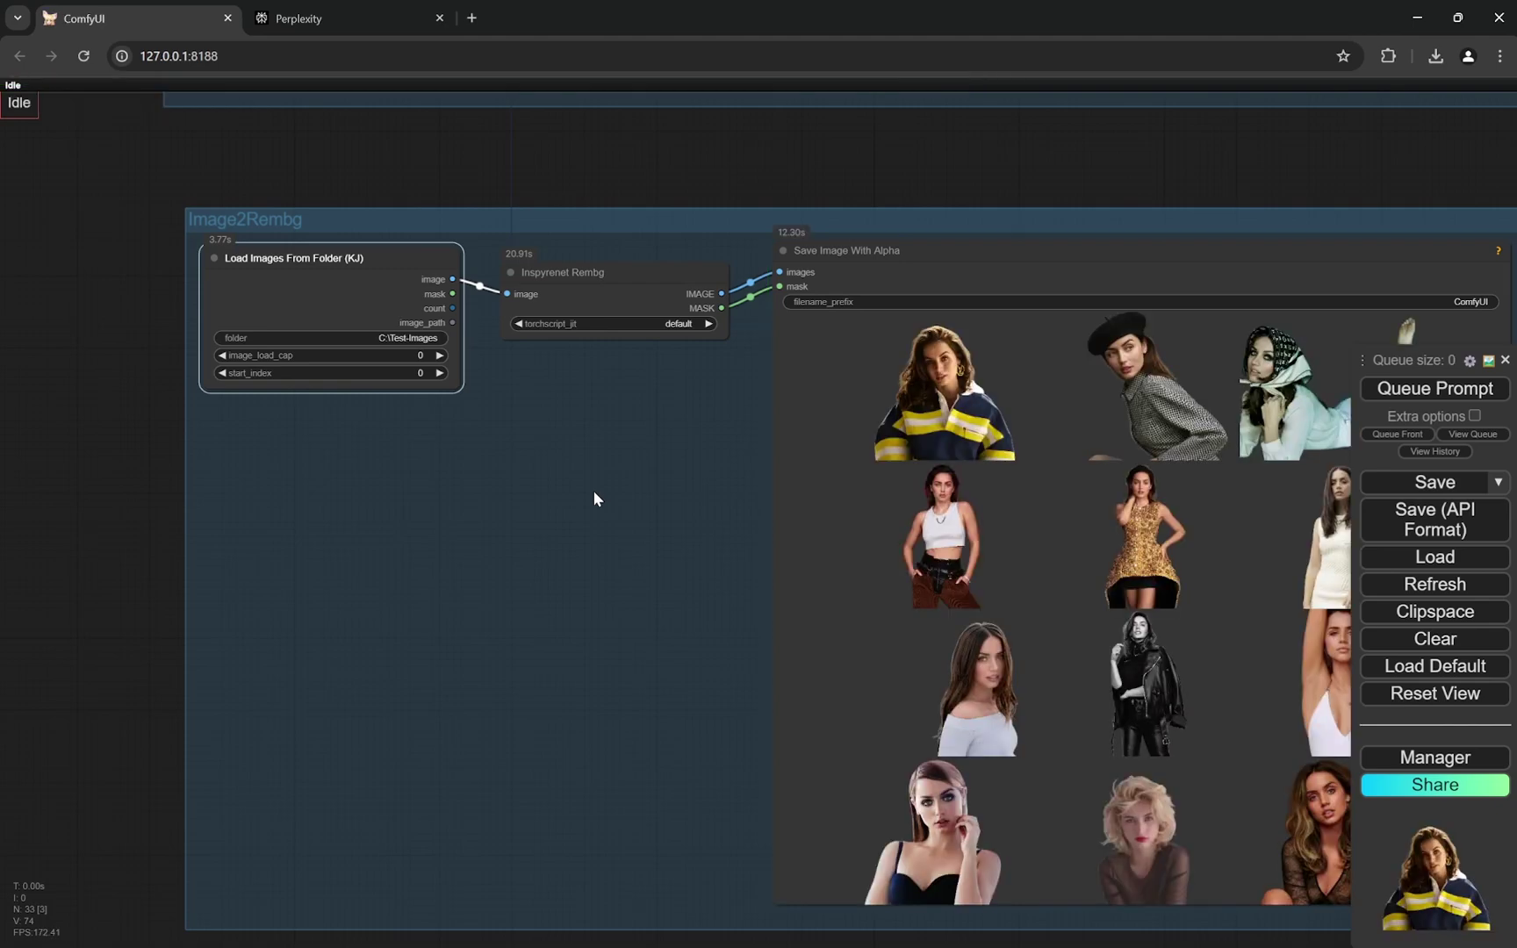
Enlarge the raised-arm portrait cutout for inspection, then return to the grid
scroll(593, 491, down, 5)
scroll(1205, 536, up, 4)
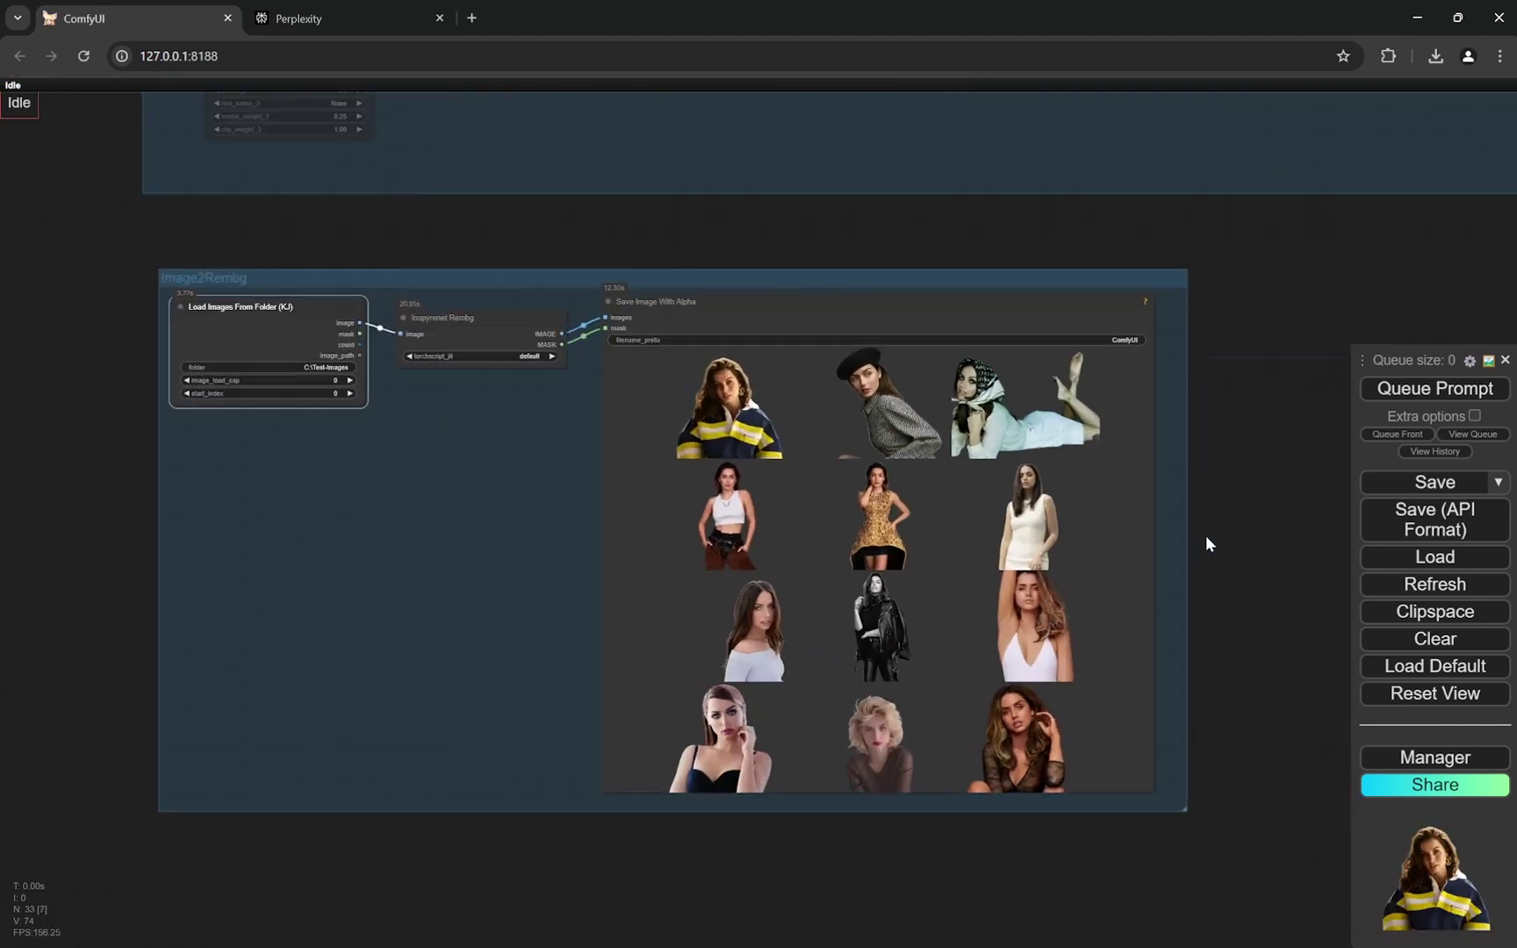
drag(1209, 534, 1255, 526)
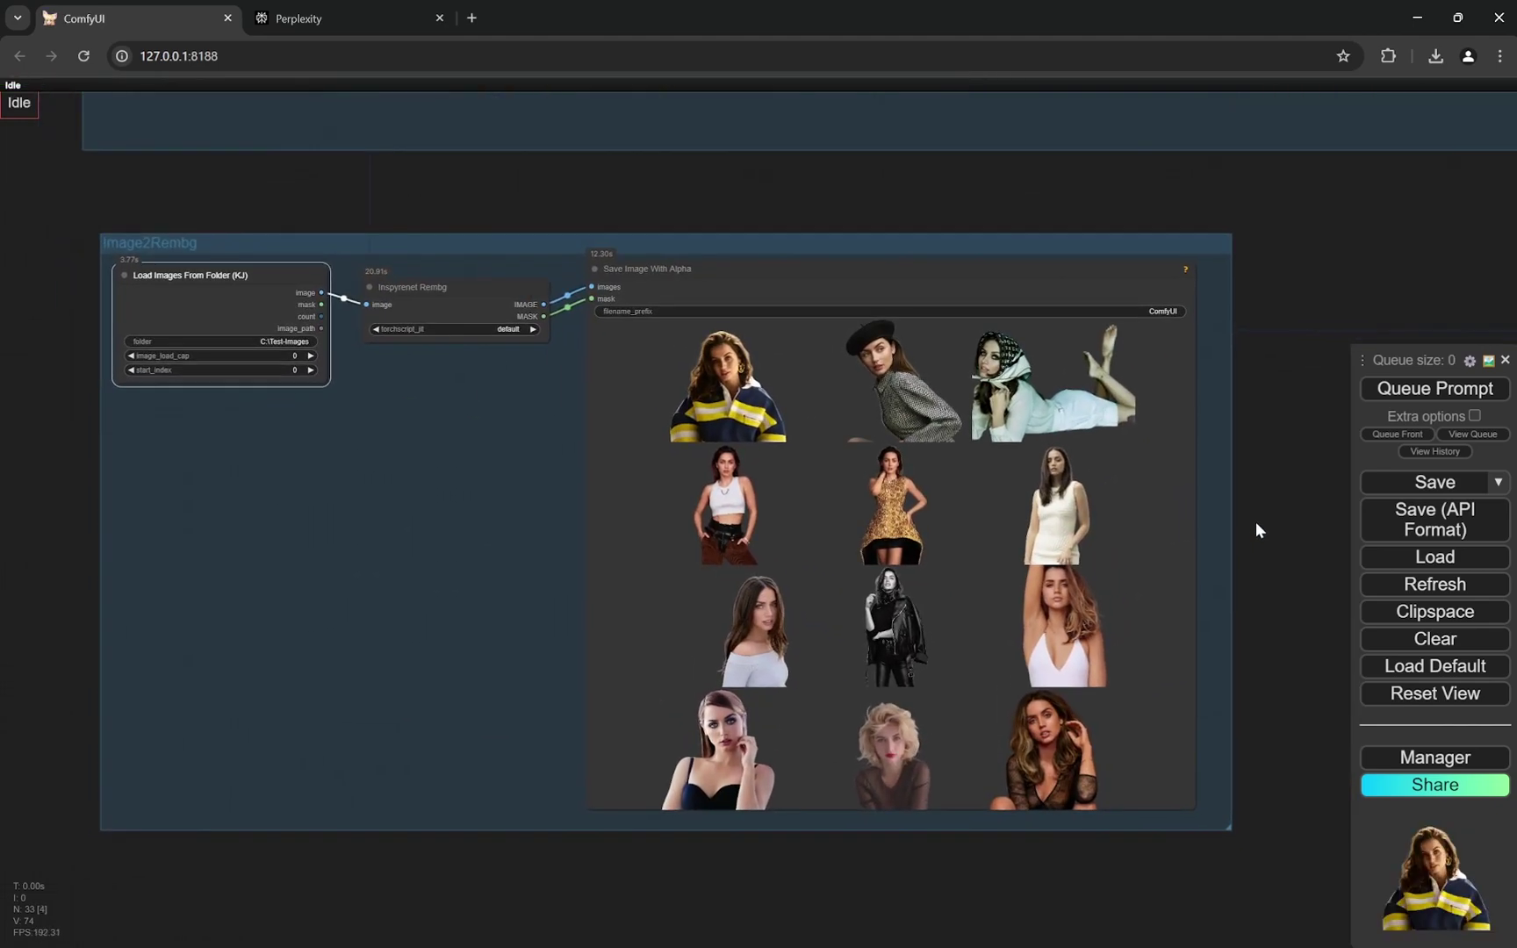
scroll(1255, 523, up, 1)
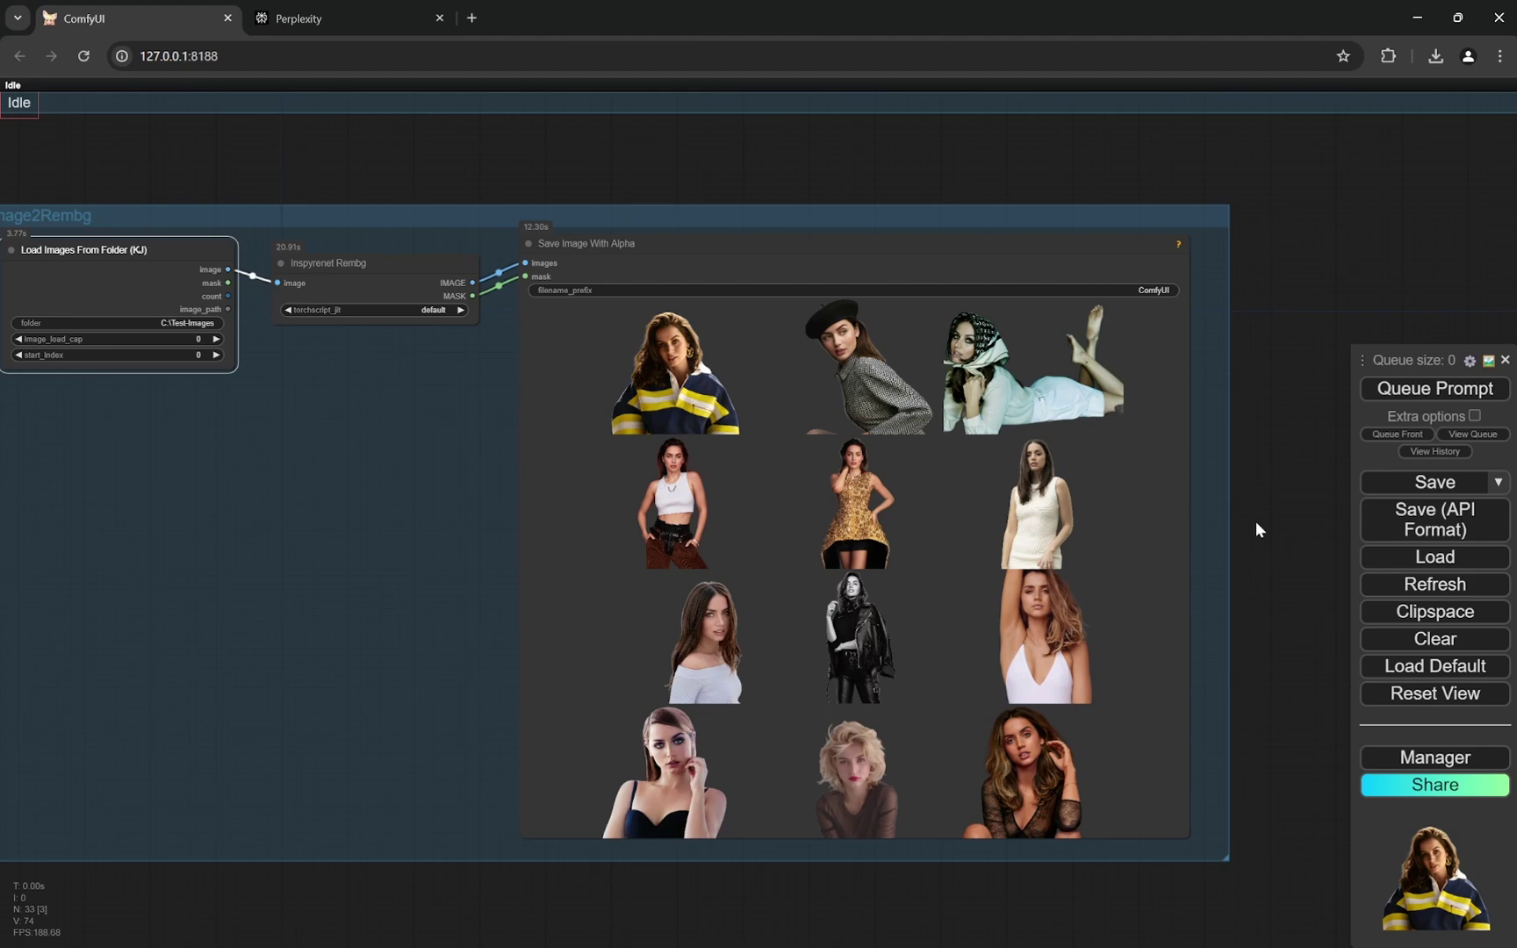
scroll(786, 420, up, 1)
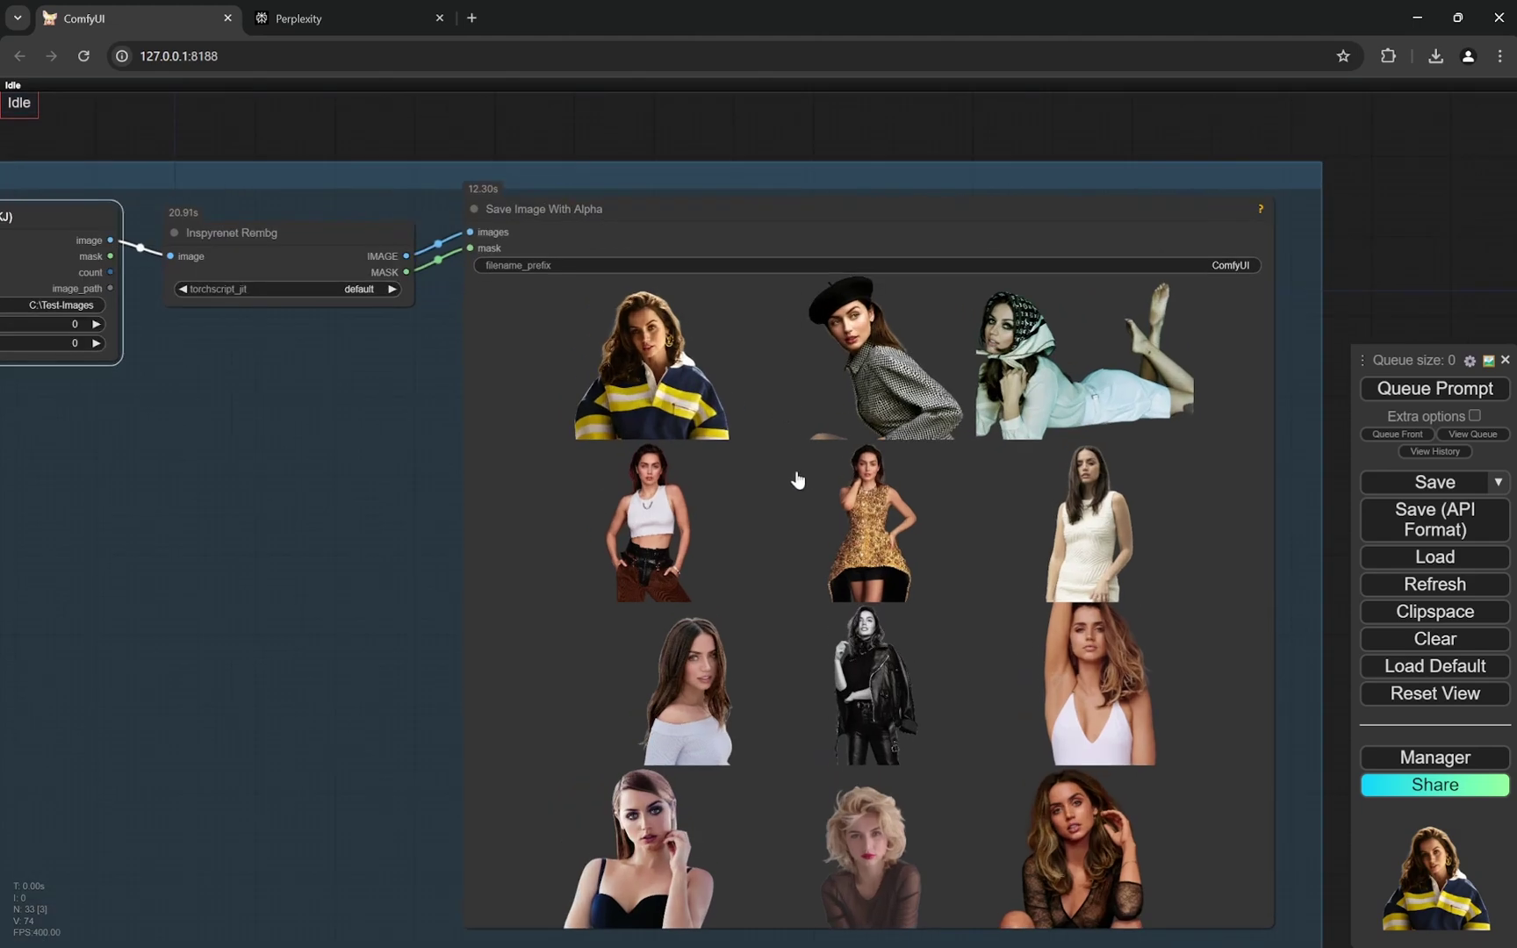
scroll(902, 600, up, 3)
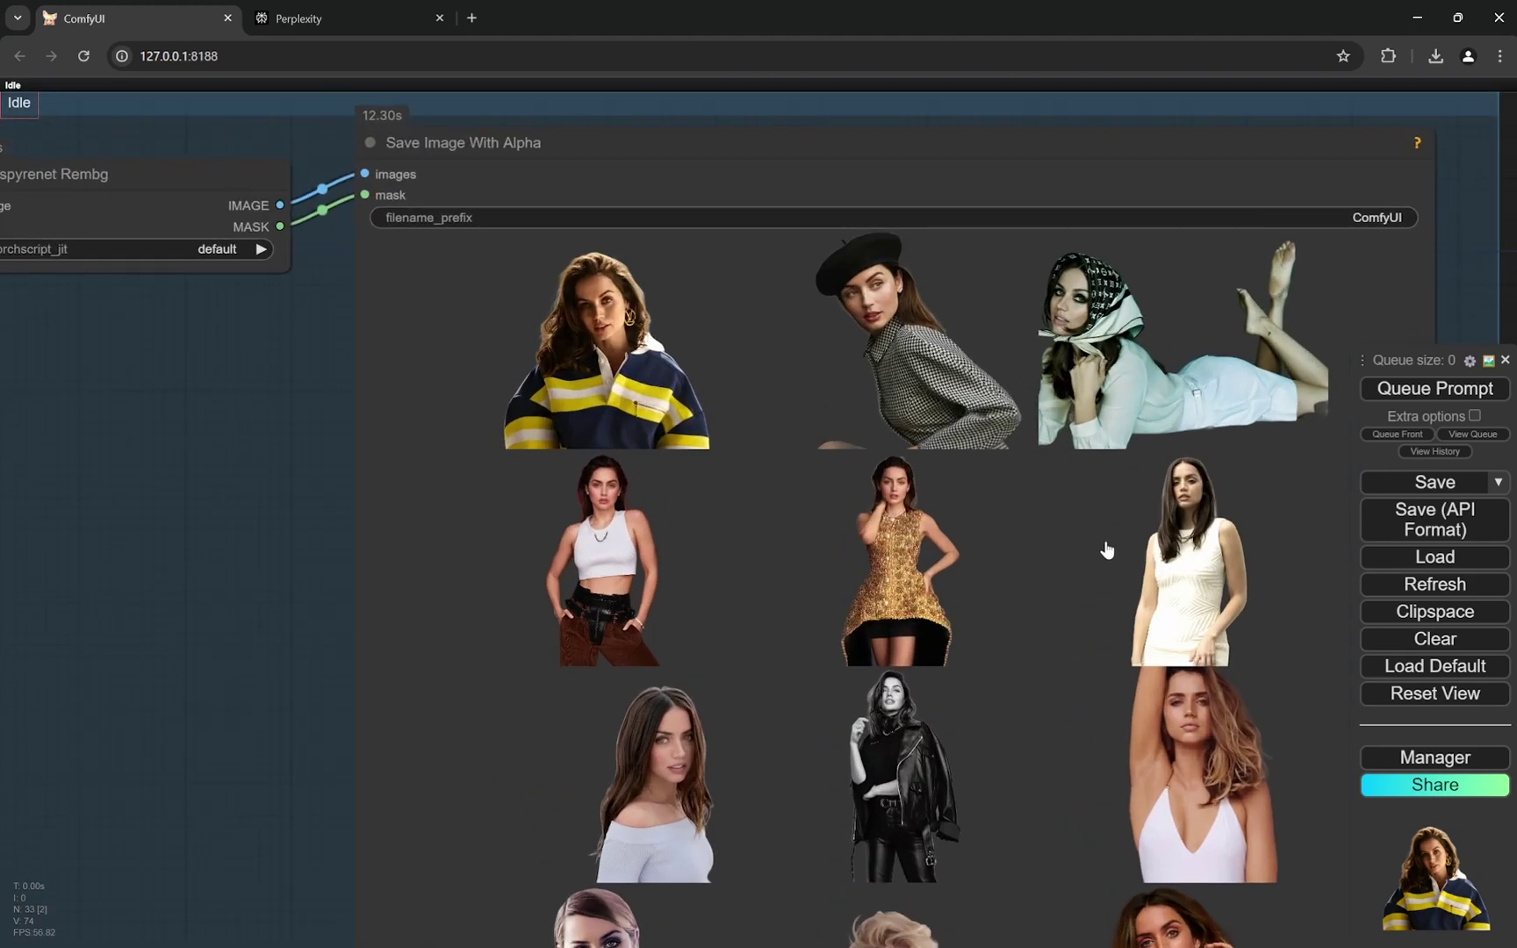
click(1232, 780)
scroll(1094, 463, down, 5)
scroll(1236, 392, up, 3)
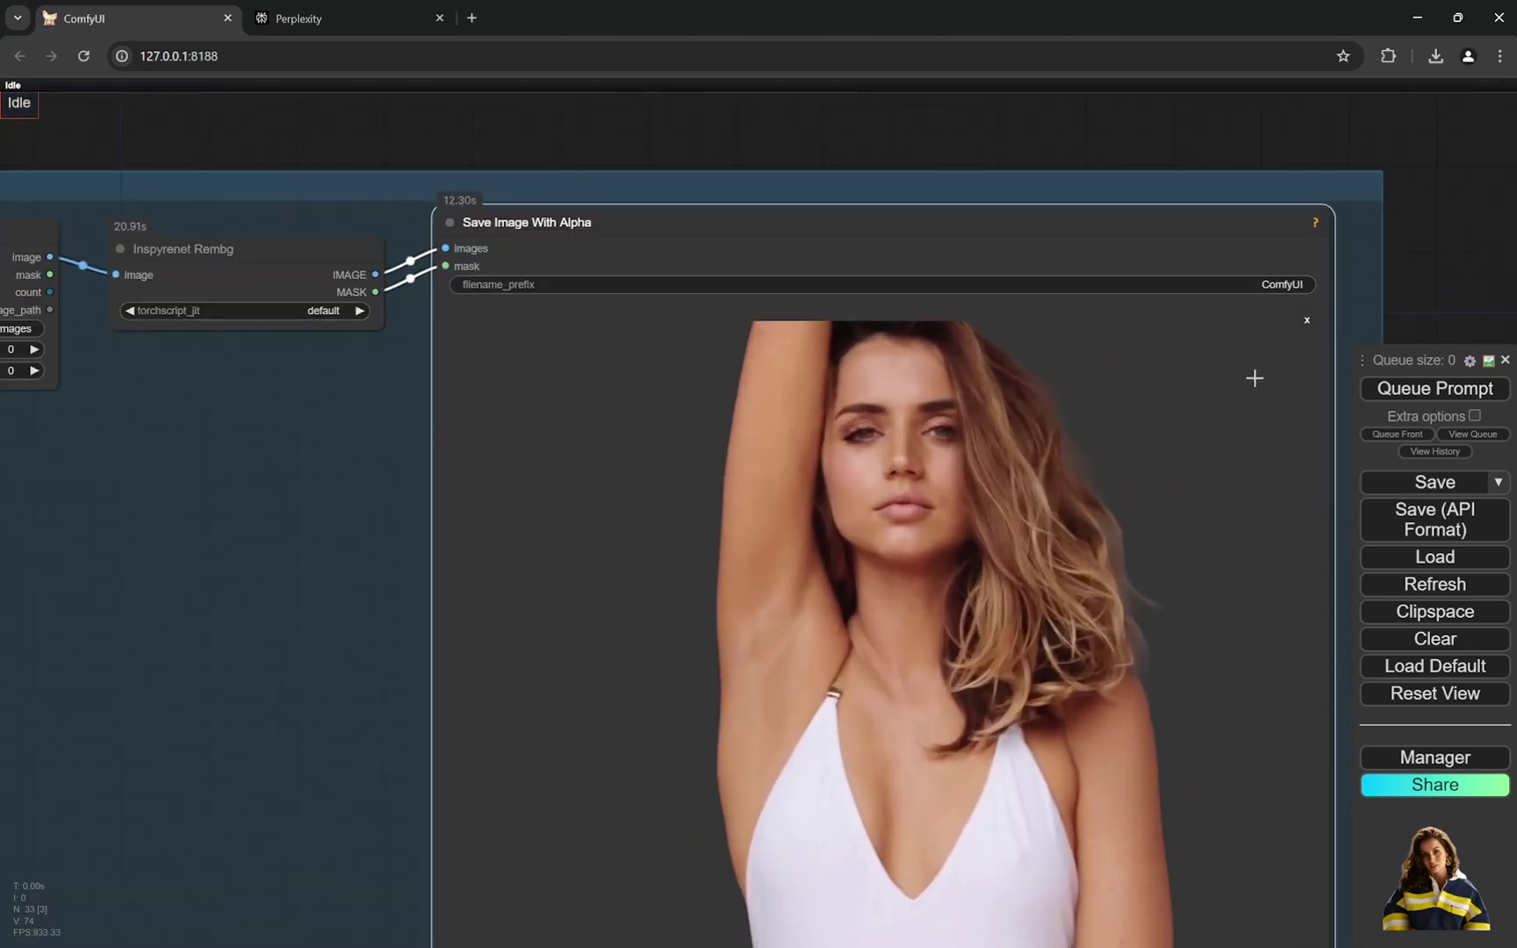
click(1303, 323)
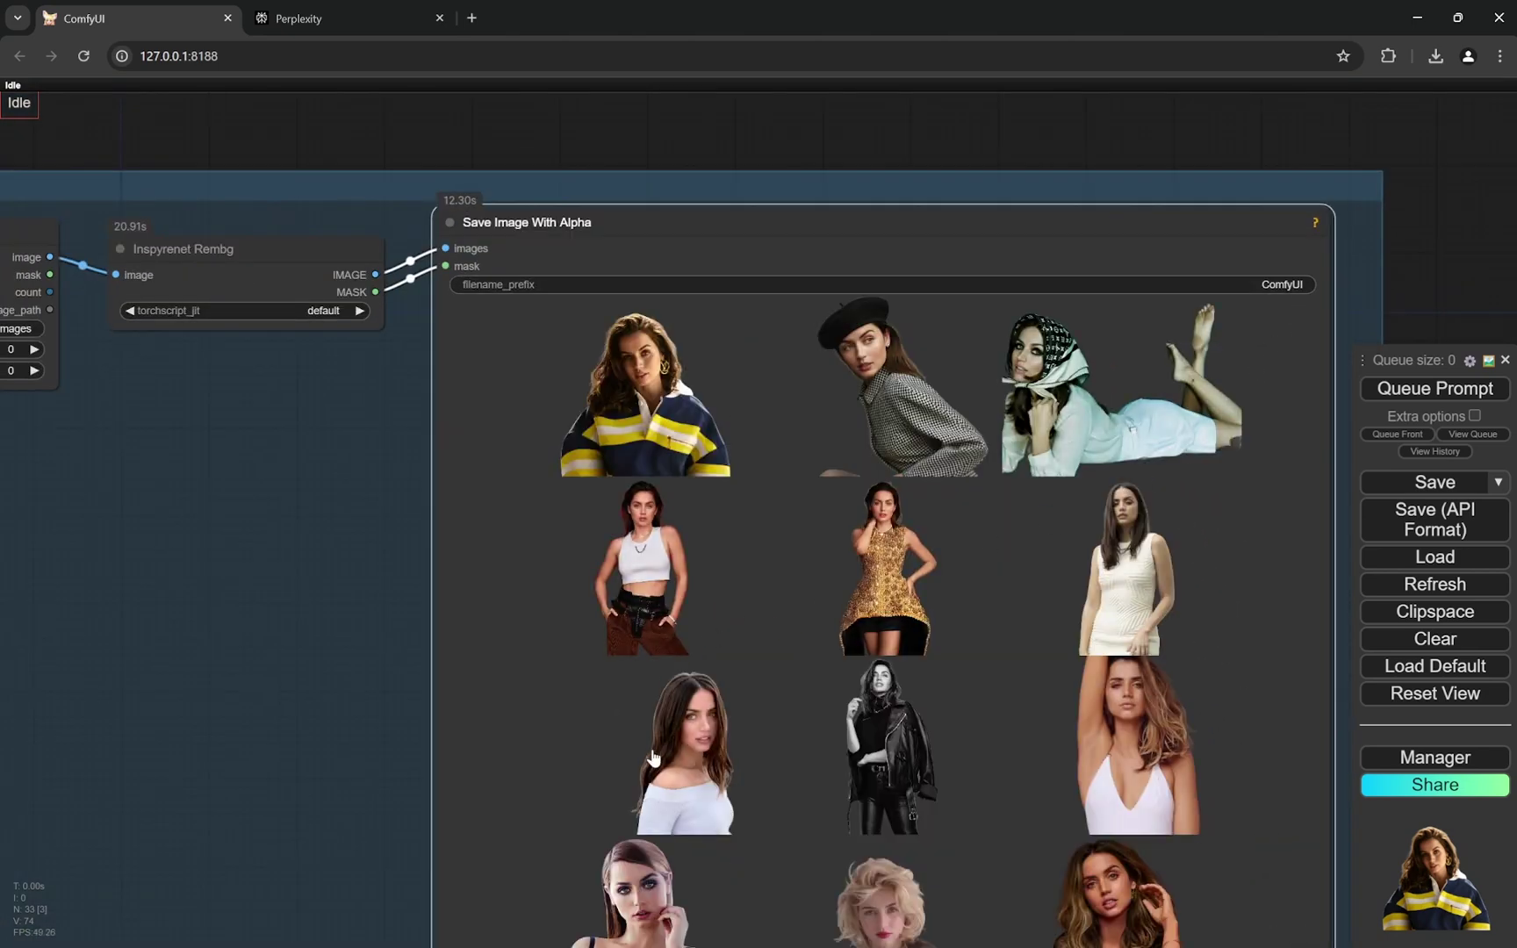
Enlarge the off-shoulder portrait, zoom in on its edges, then show all thumbnails
scroll(654, 759, up, 3)
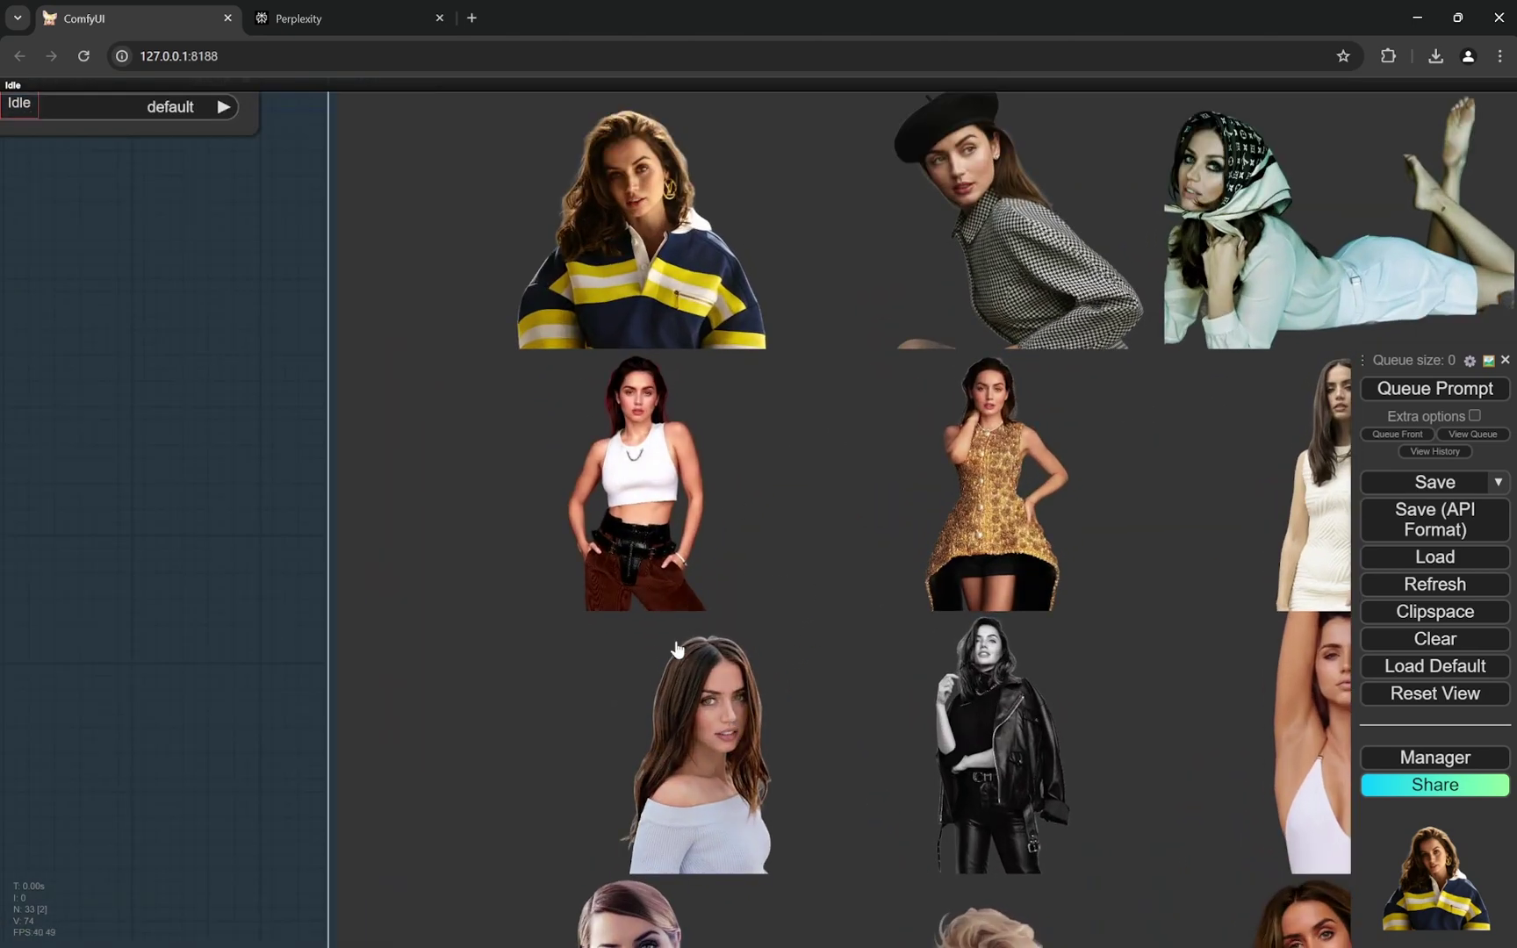
click(708, 711)
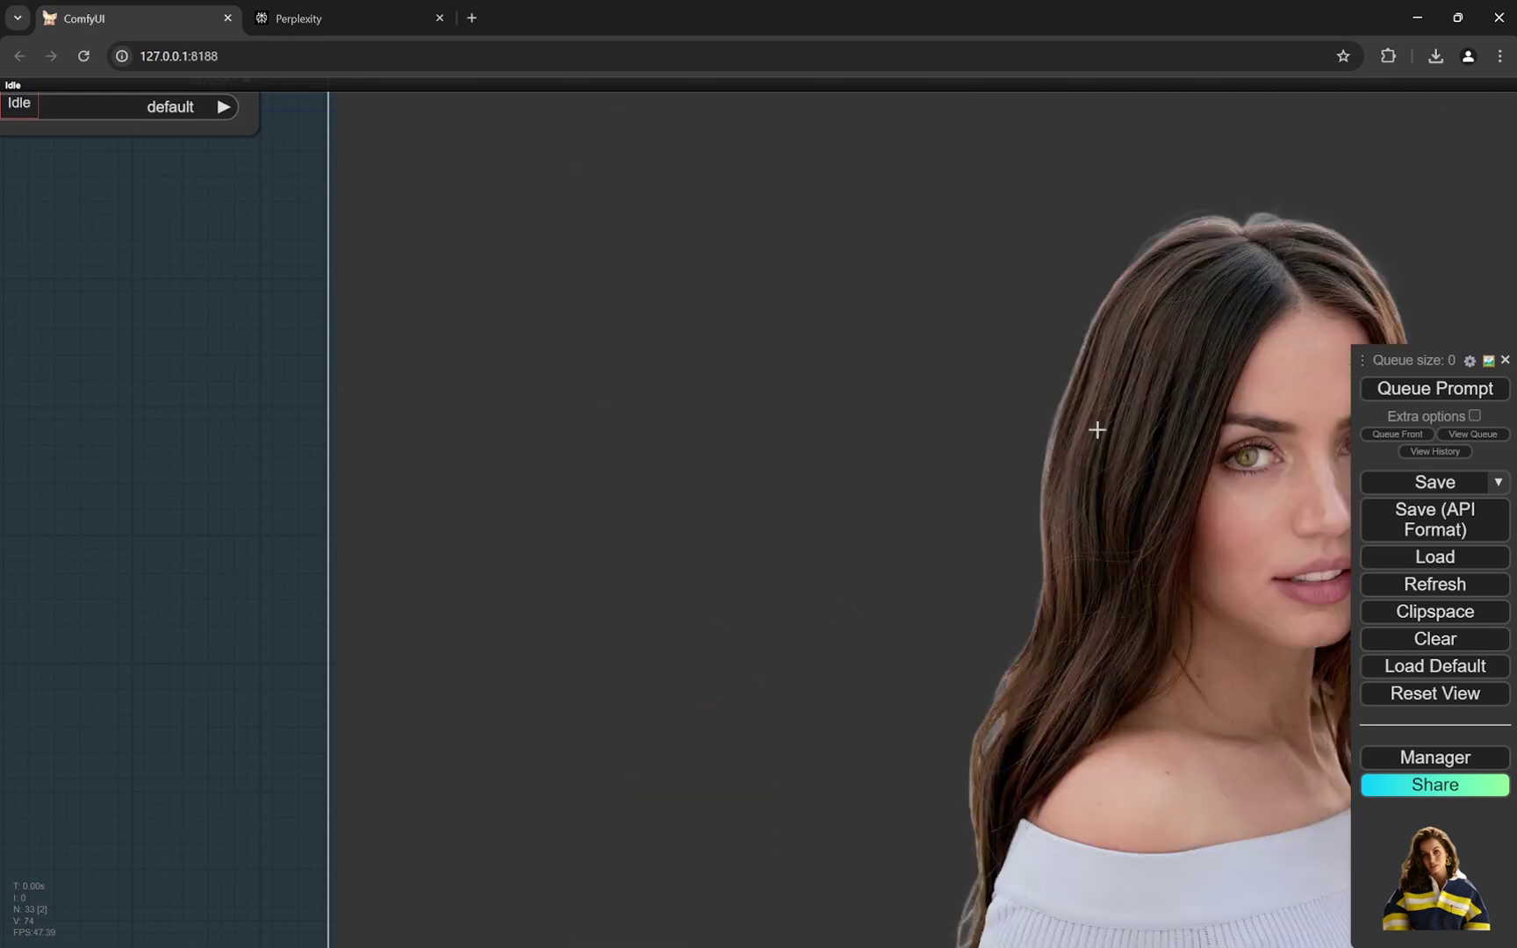
scroll(724, 424, down, 4)
scroll(724, 424, down, 1)
scroll(1206, 349, up, 4)
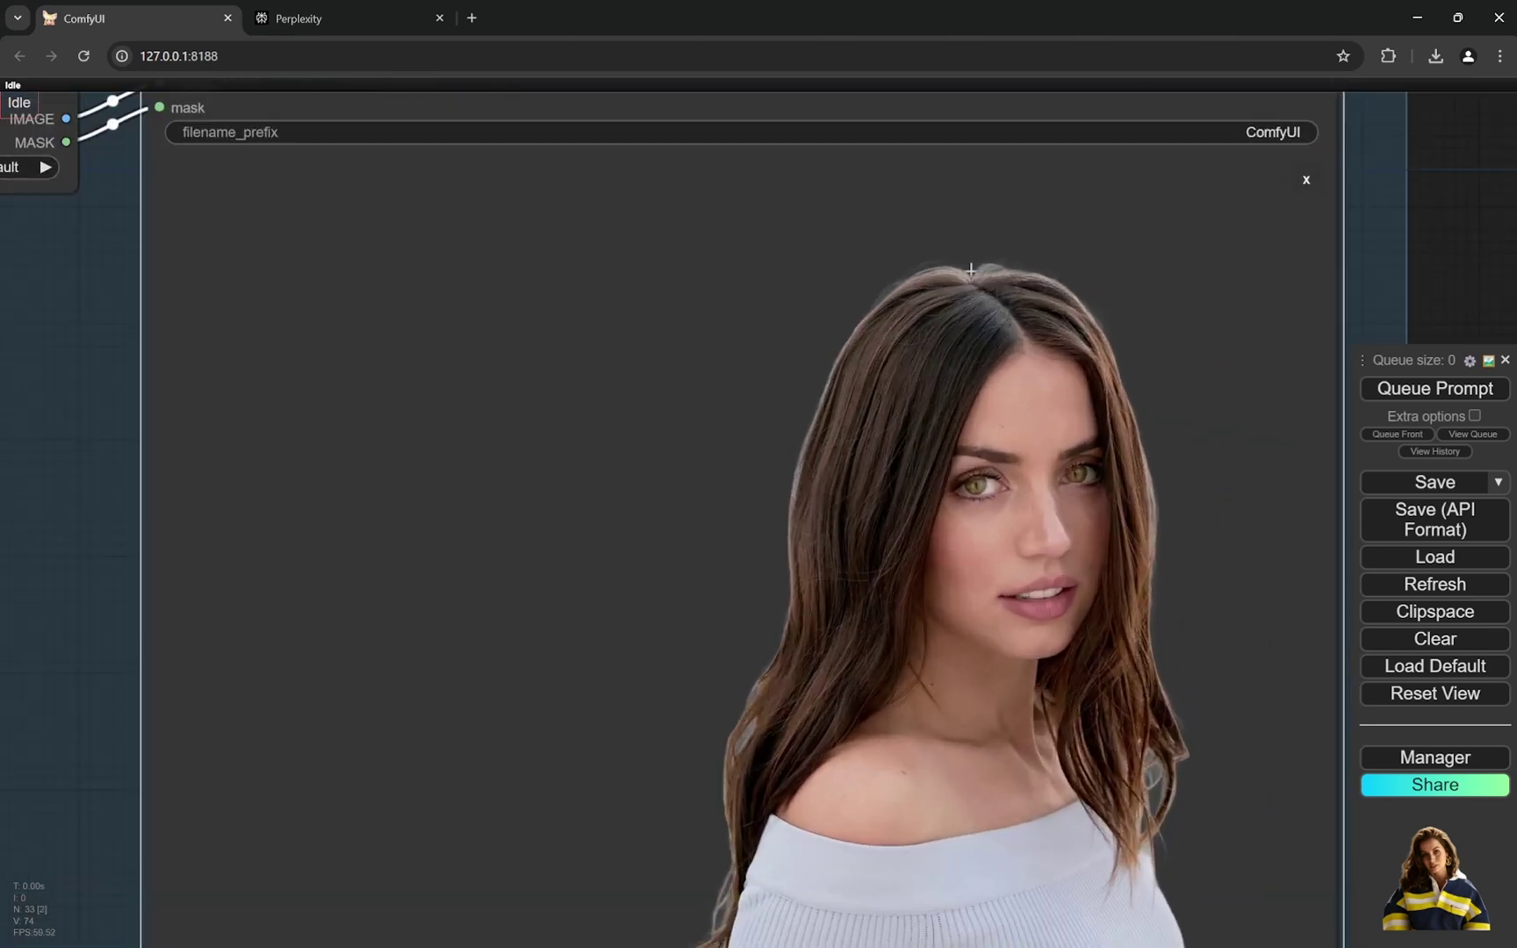
scroll(908, 571, down, 5)
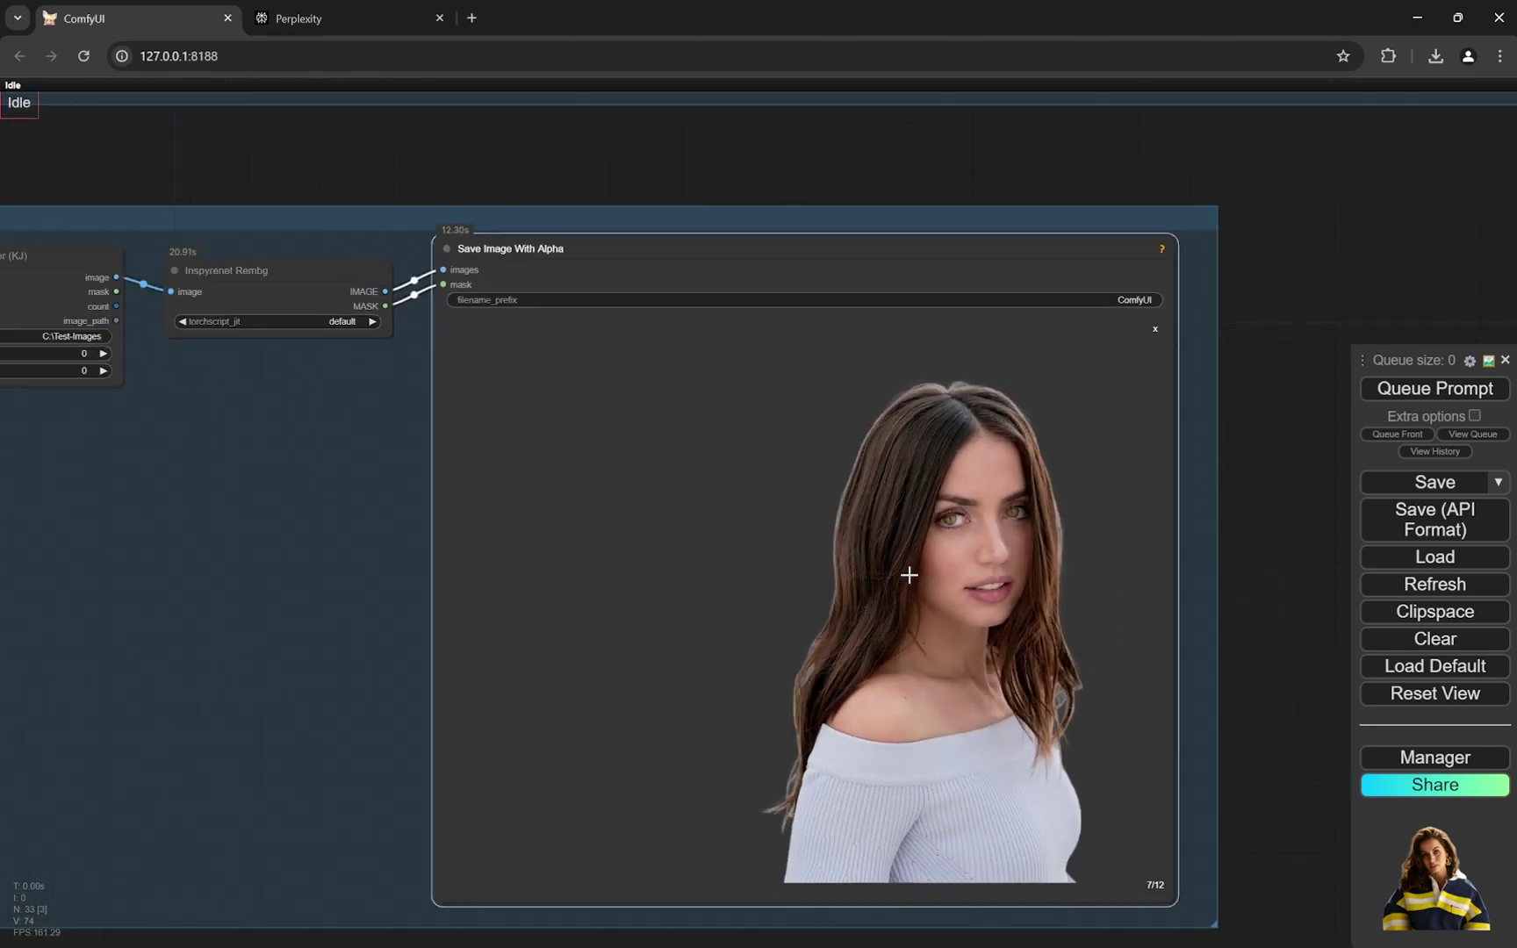
scroll(966, 562, up, 3)
scroll(965, 527, down, 5)
scroll(1044, 457, up, 4)
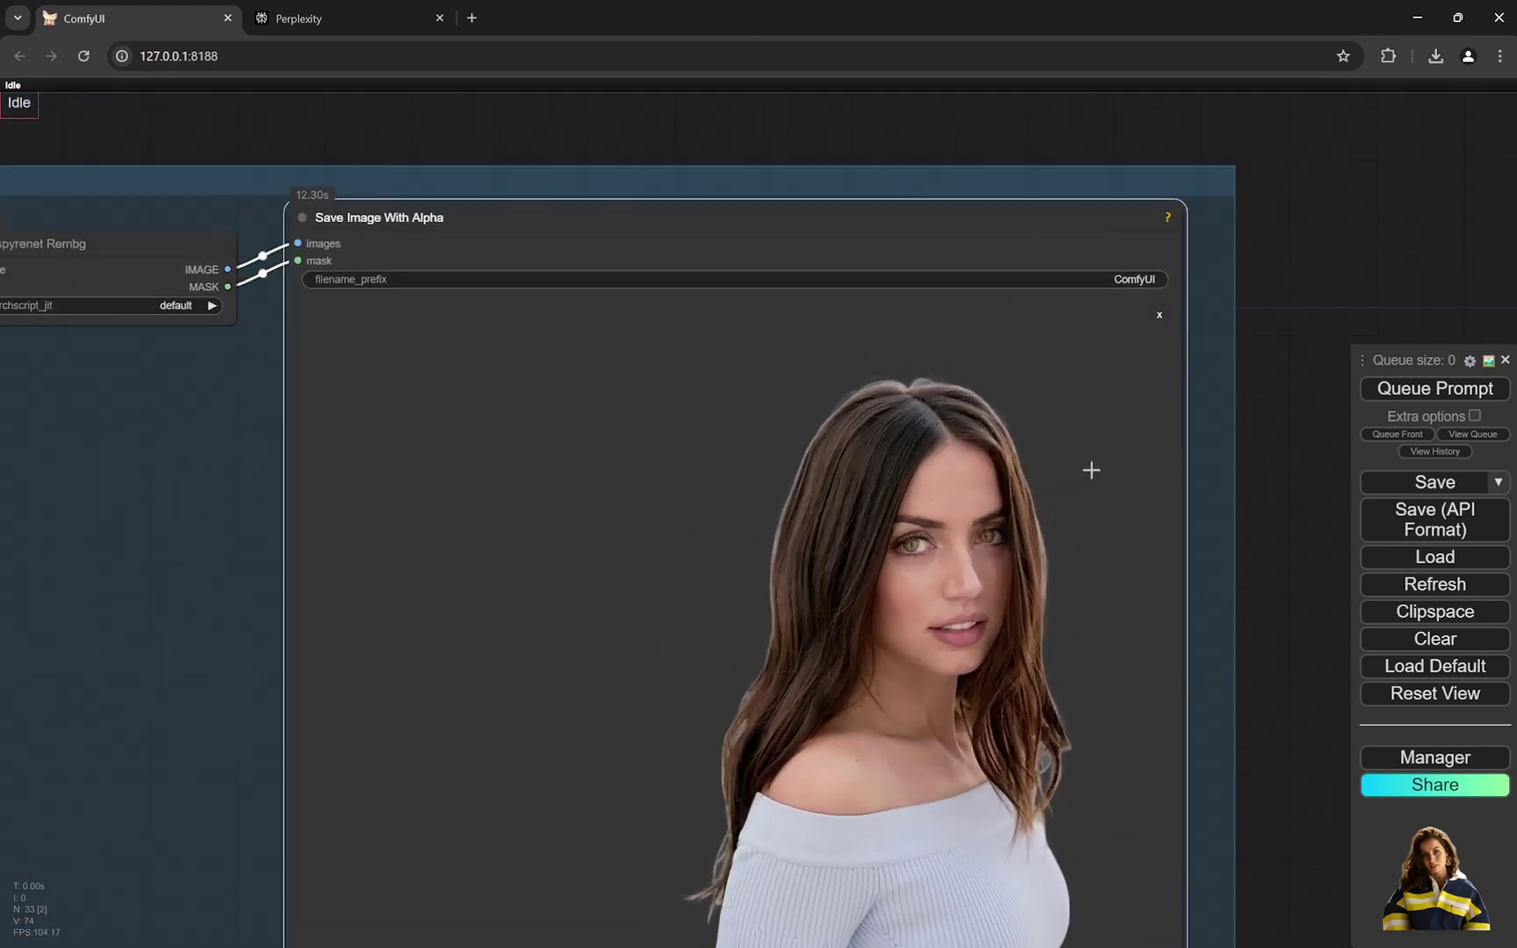
scroll(1252, 439, down, 2)
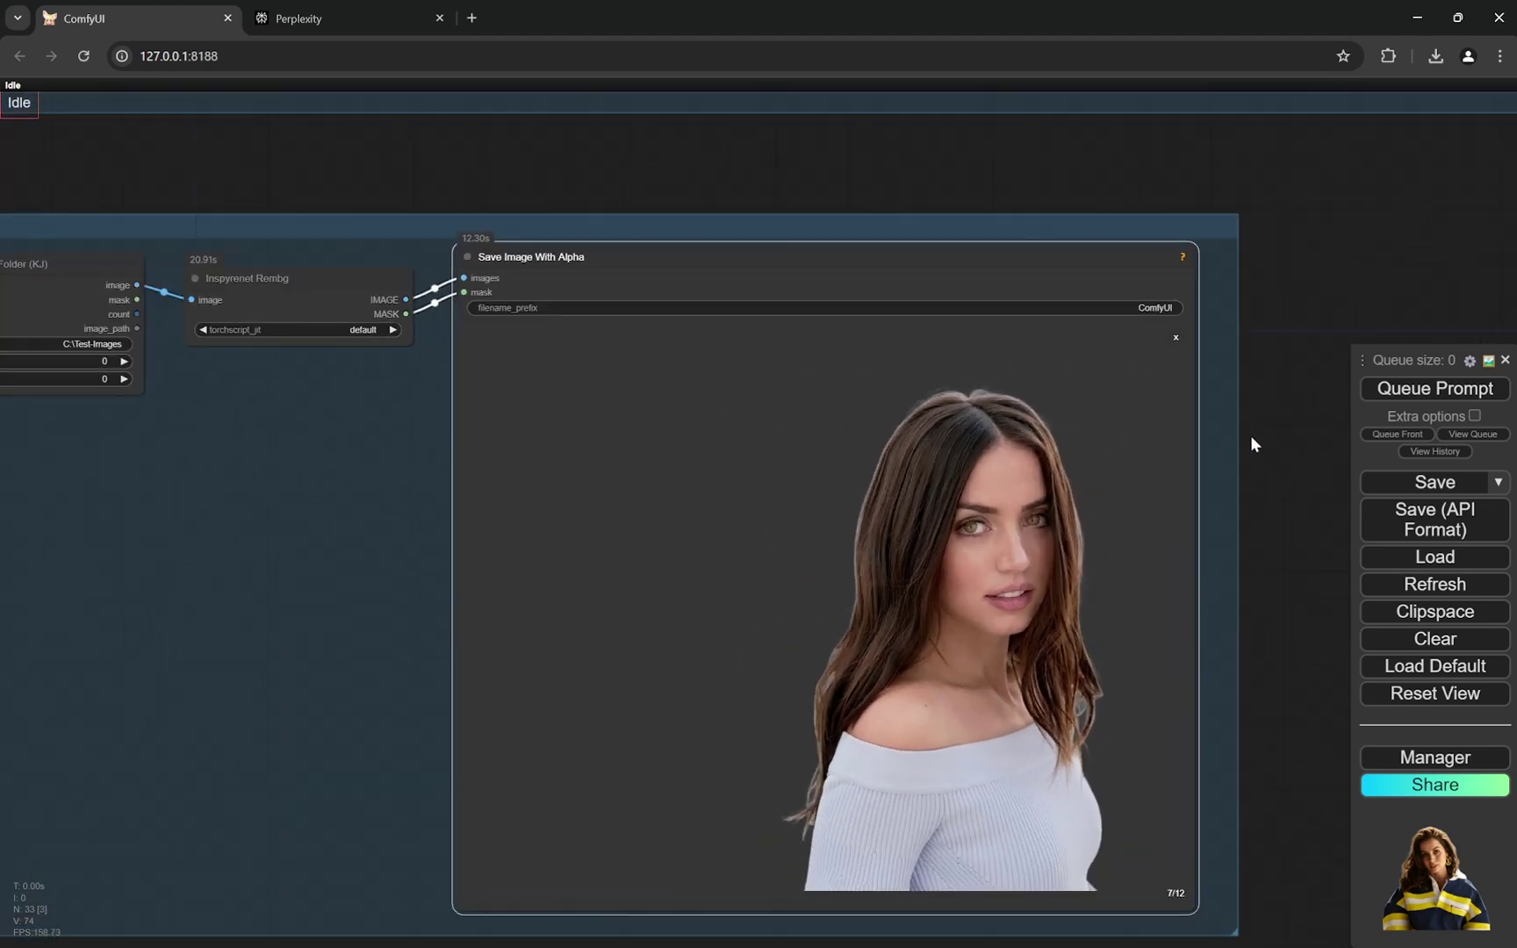
click(1175, 340)
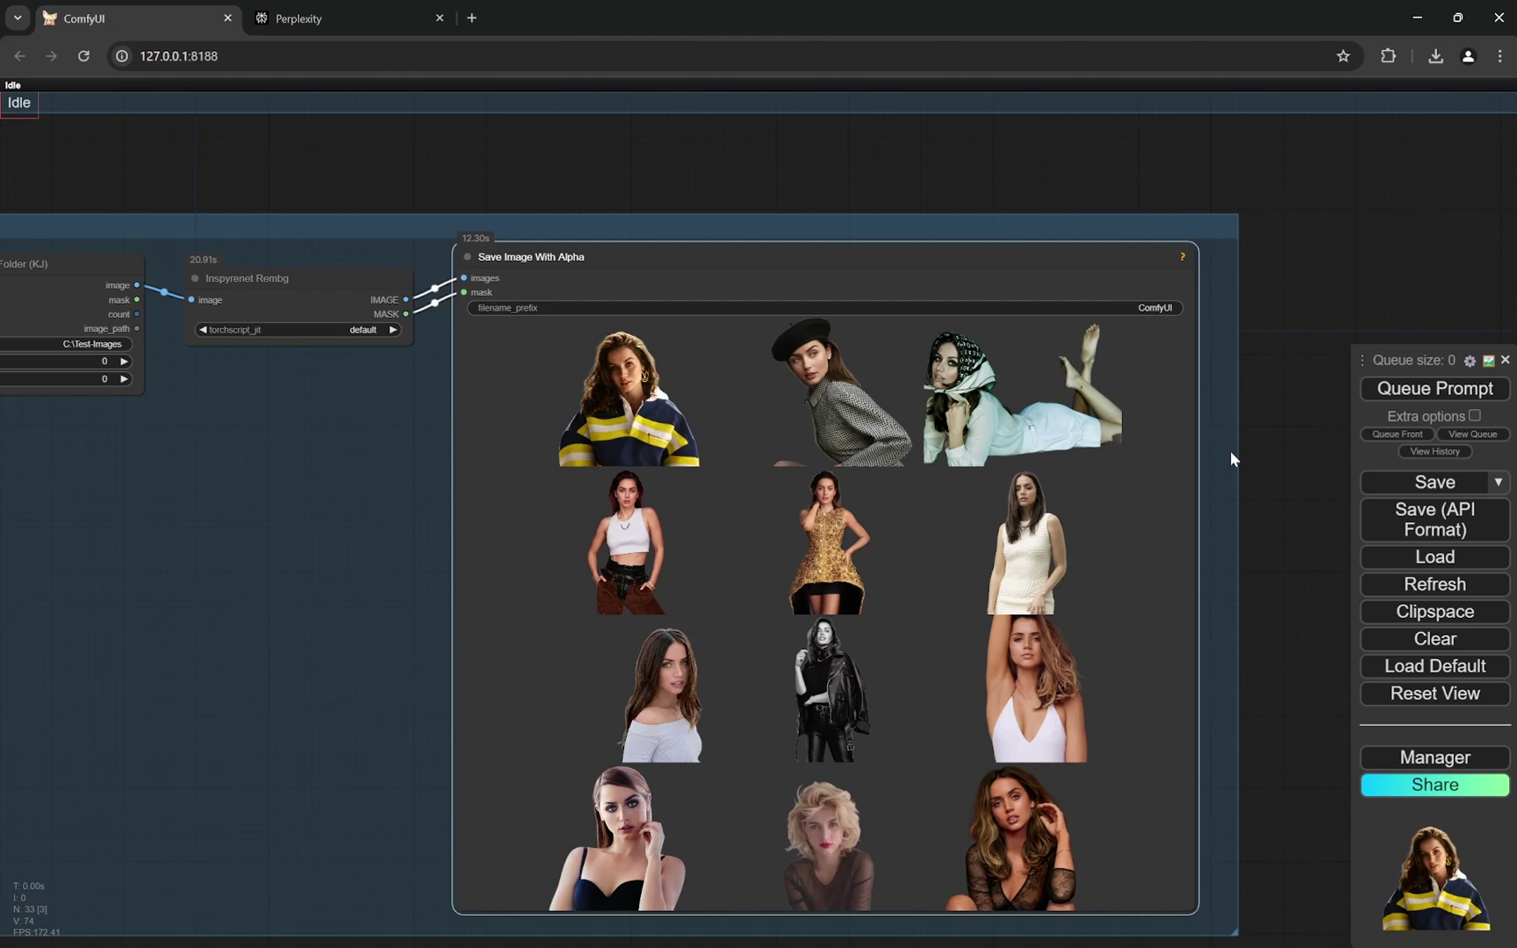
Centre the results grid and open the twelfth cutout alone as image 12/12
drag(1267, 690, 1279, 537)
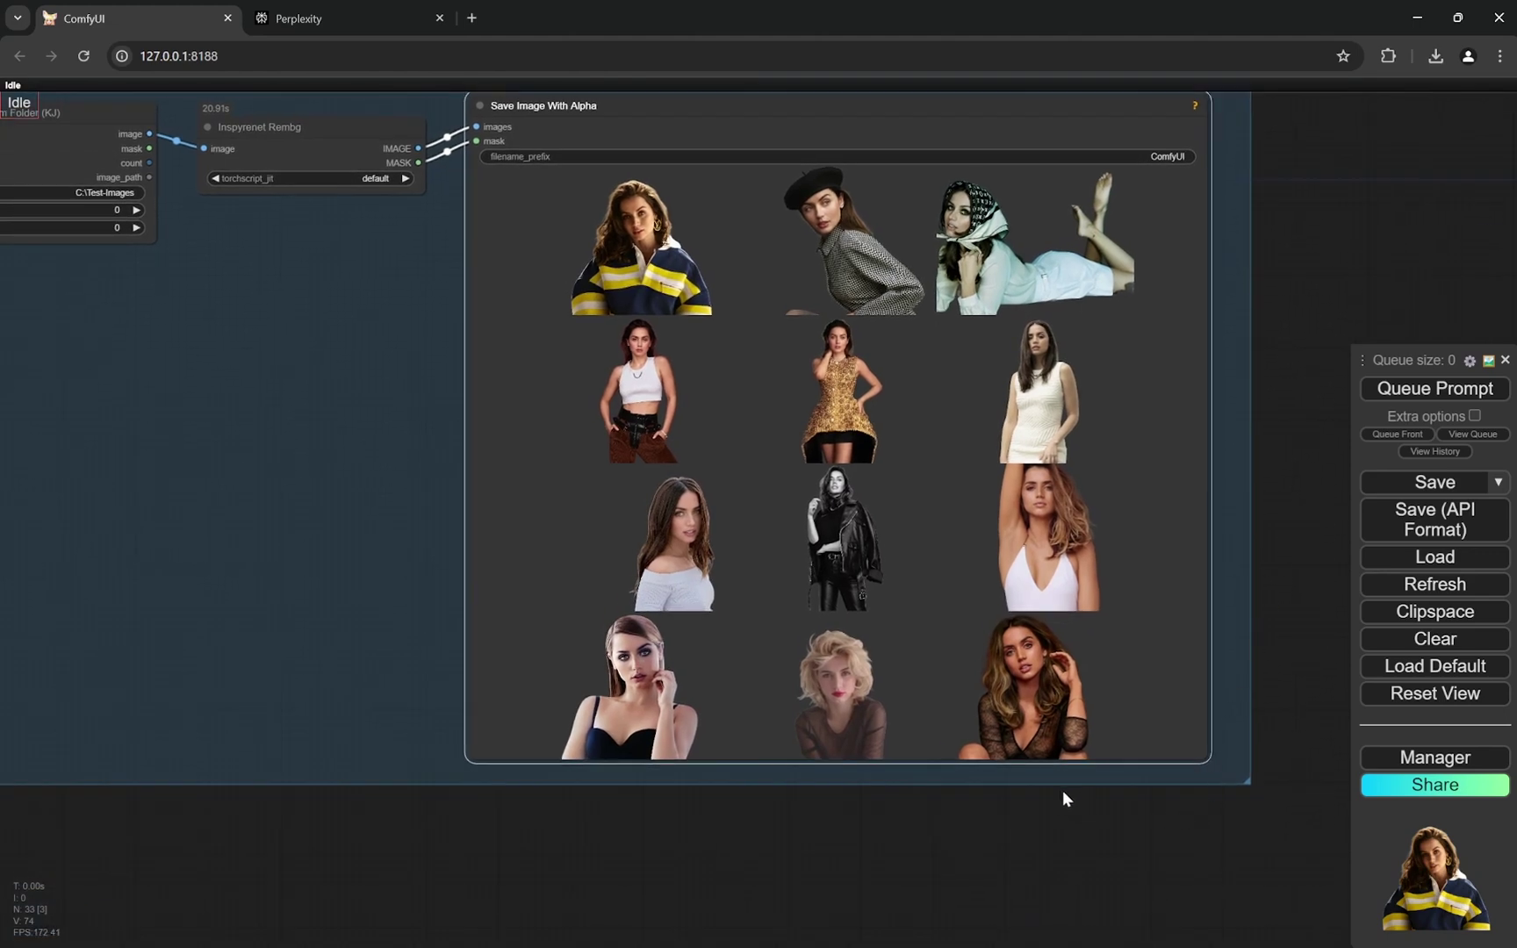
scroll(1065, 790, up, 5)
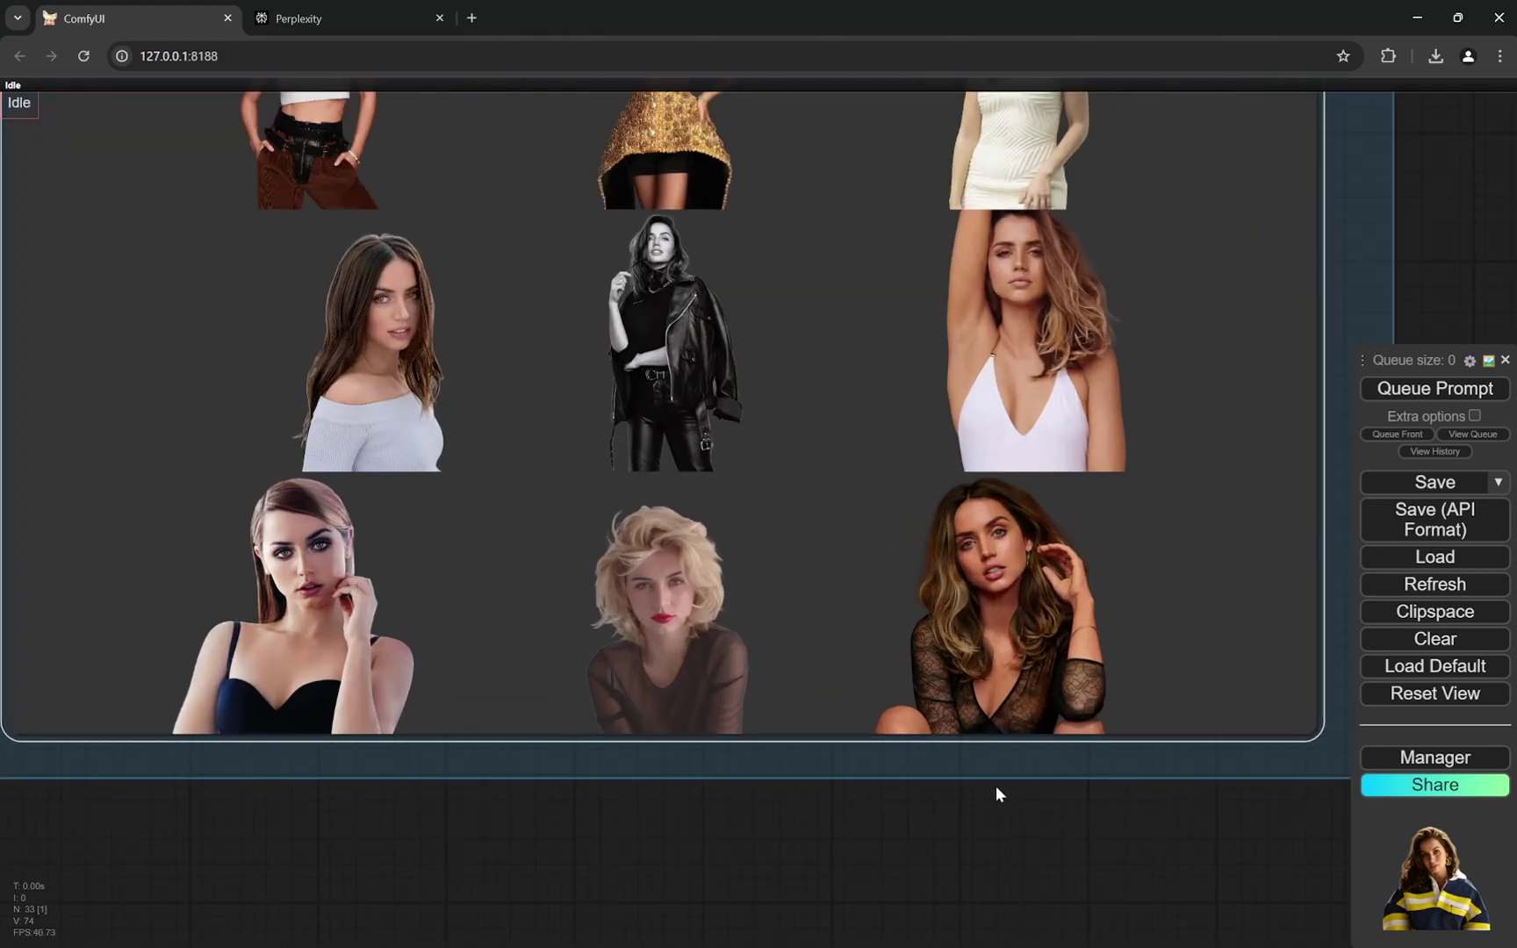
scroll(1000, 784, up, 3)
scroll(525, 502, up, 5)
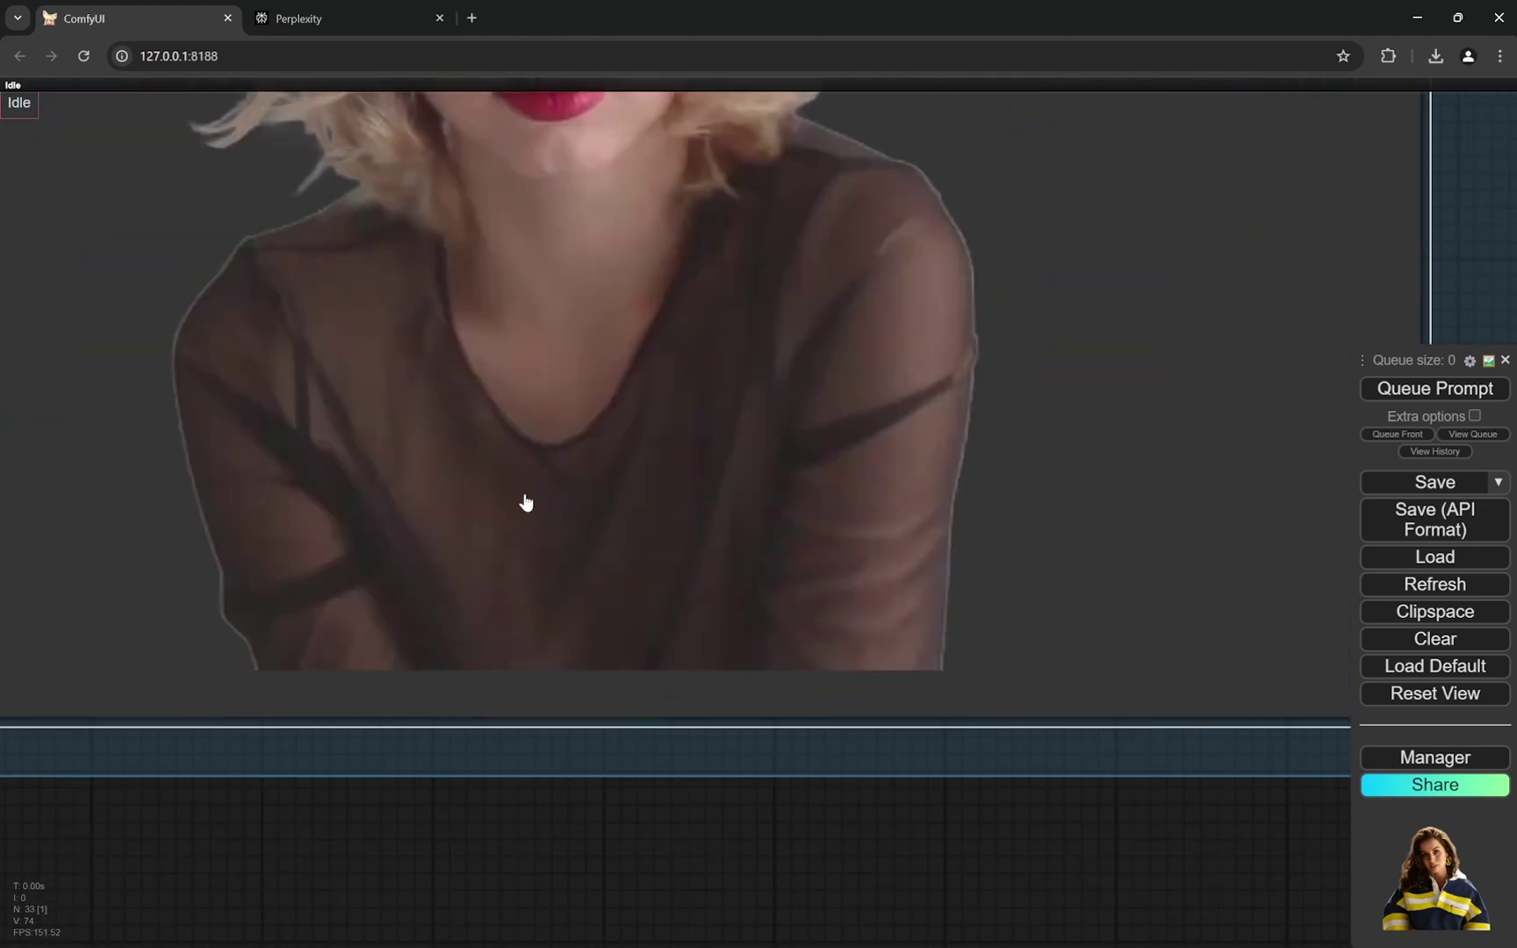
scroll(945, 829, down, 6)
scroll(1206, 442, up, 1)
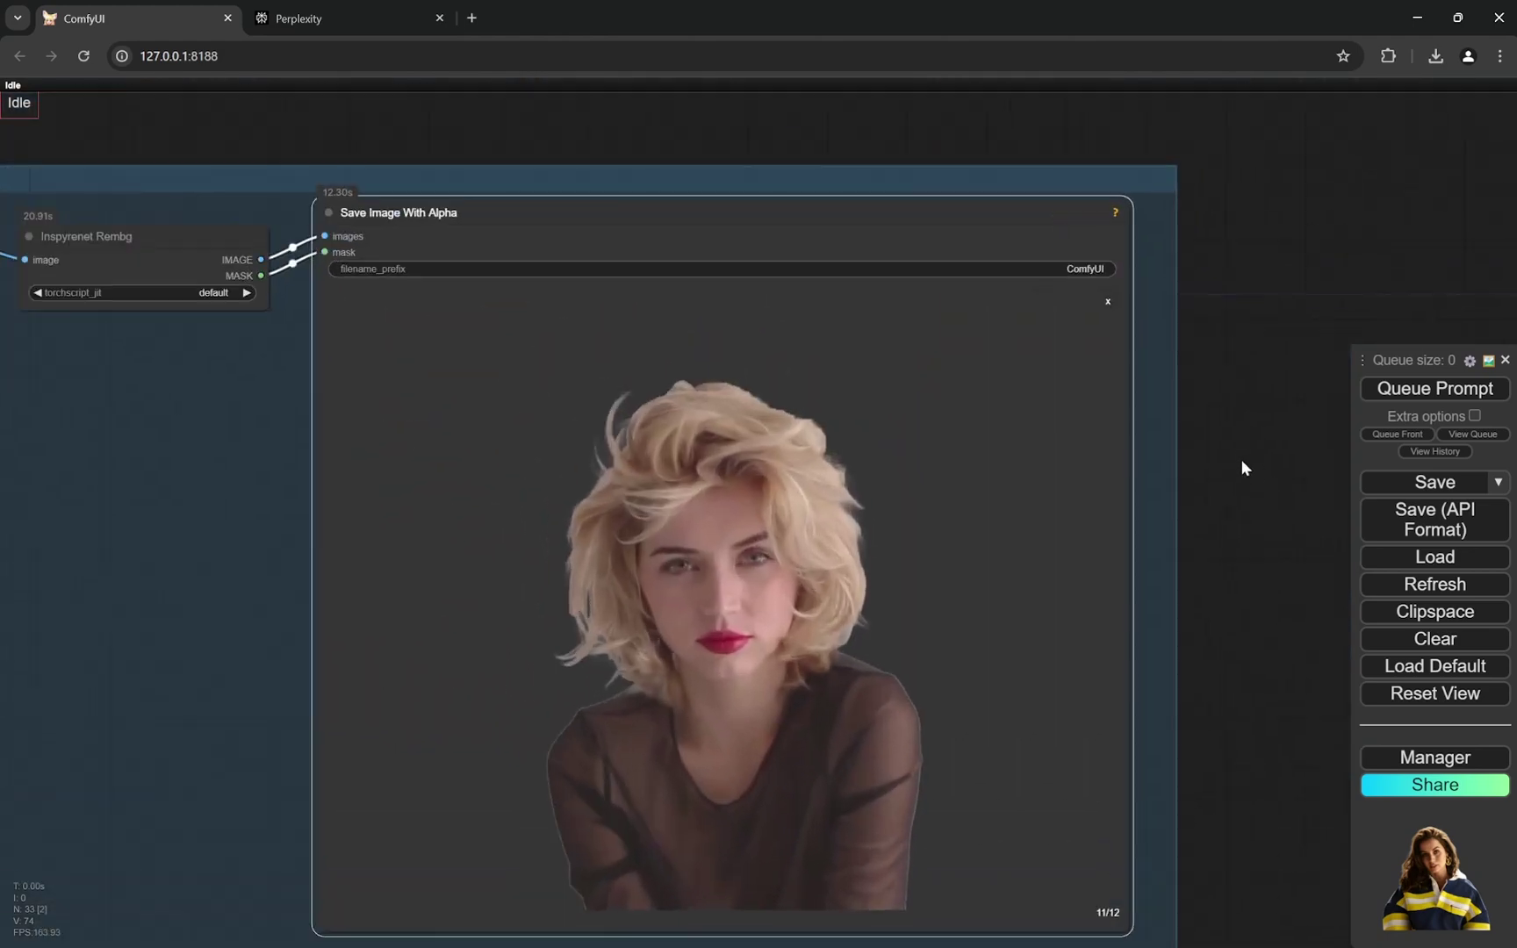
click(1108, 301)
click(926, 832)
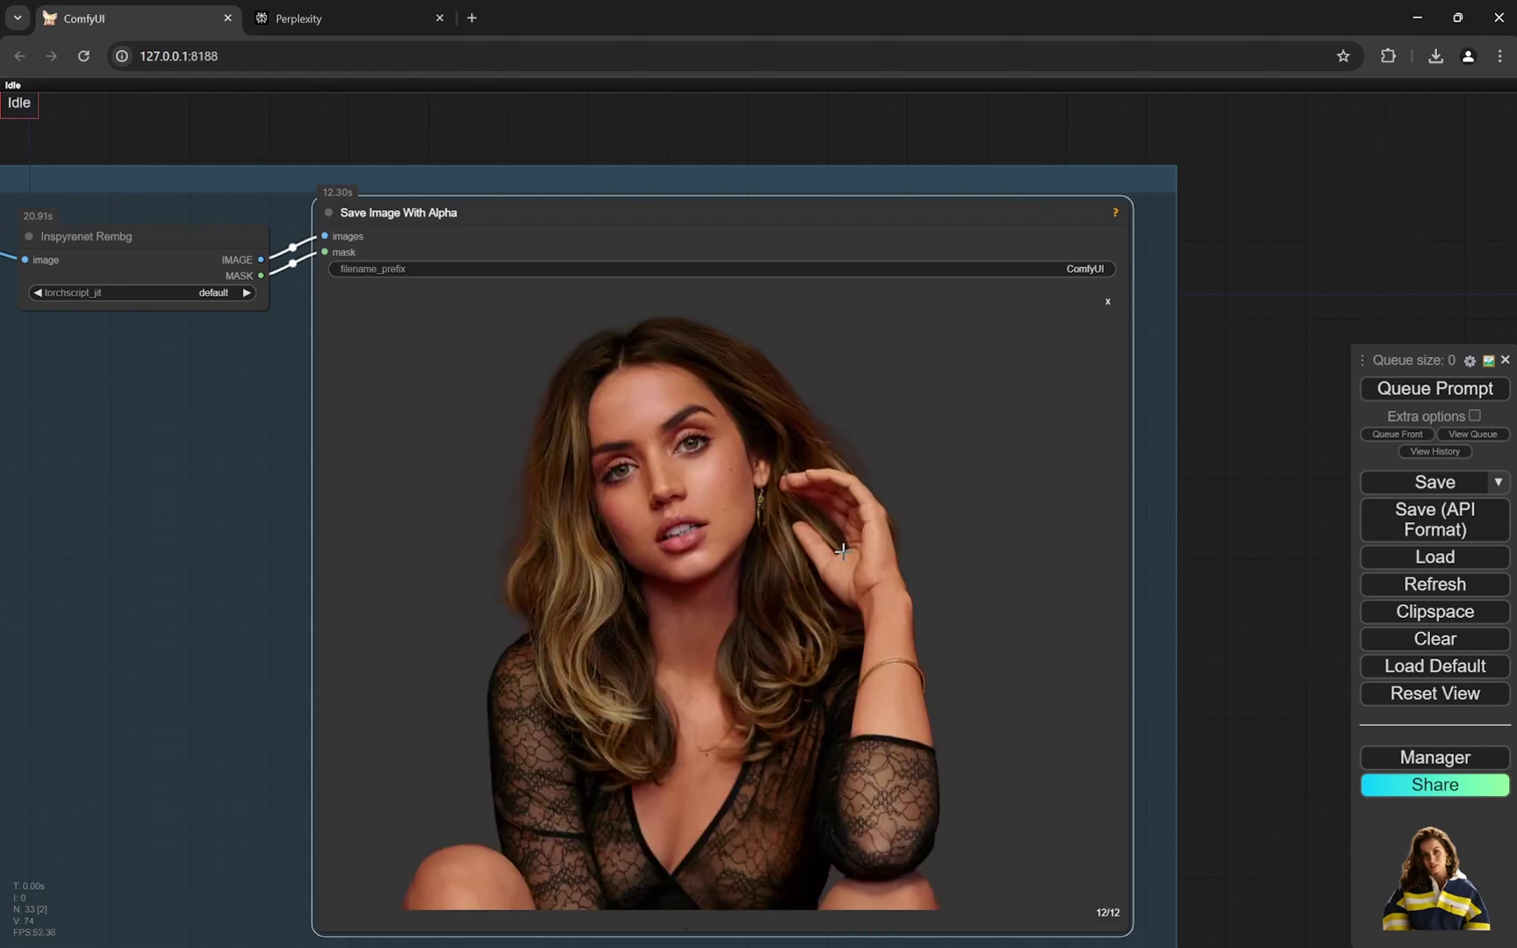
Enlarge the white crop-top cutout, zoom into its hair edges, then close it to the thumbnail grid
scroll(813, 498, up, 4)
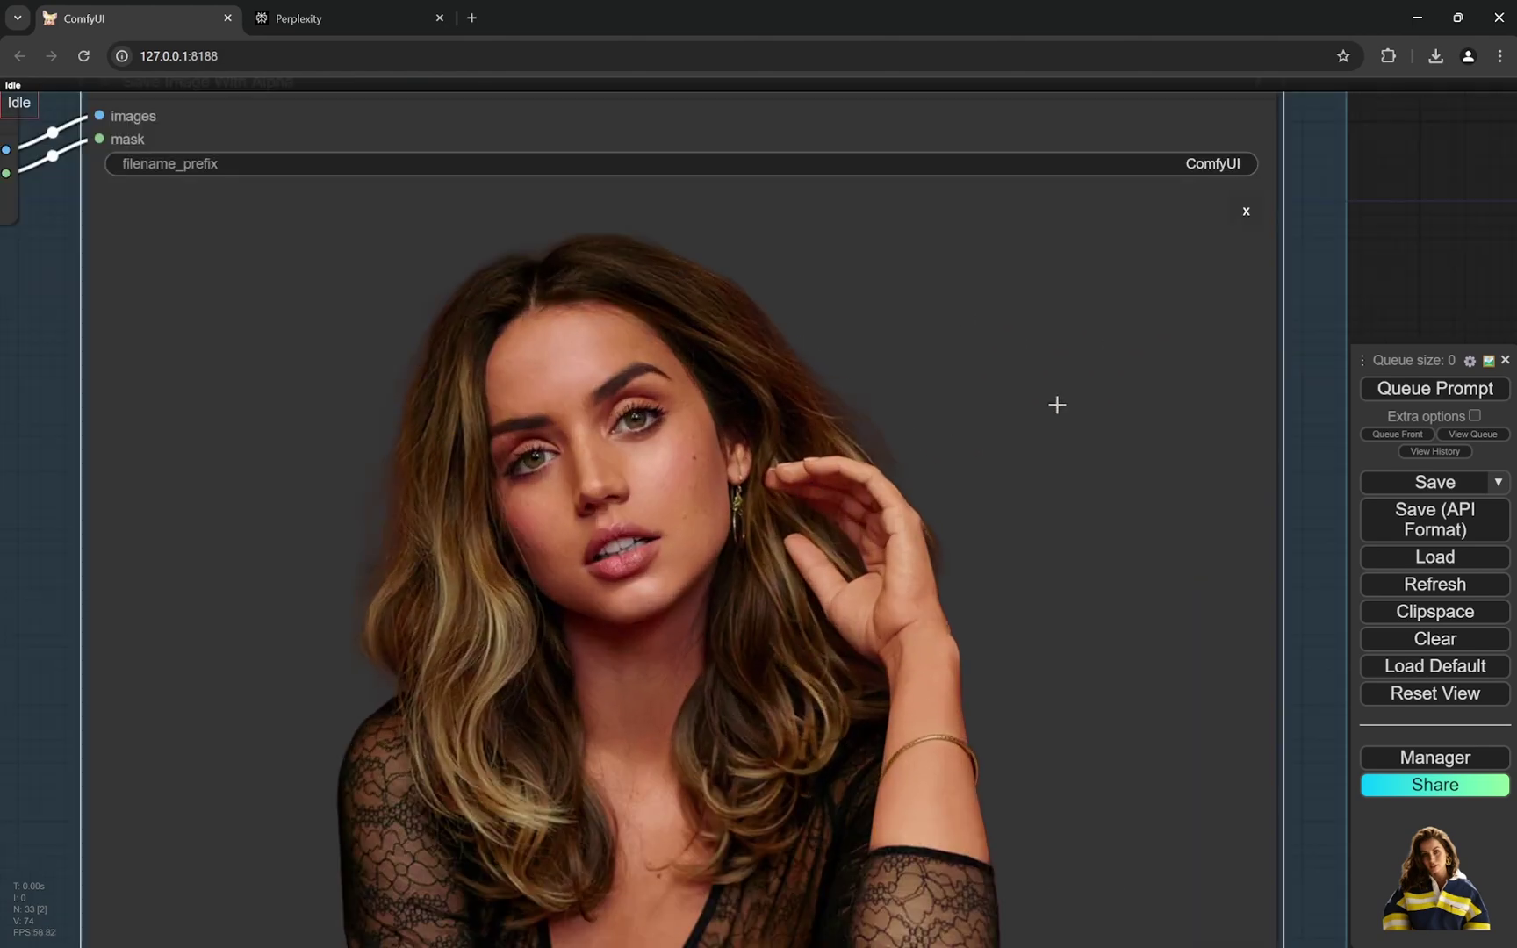
click(1246, 211)
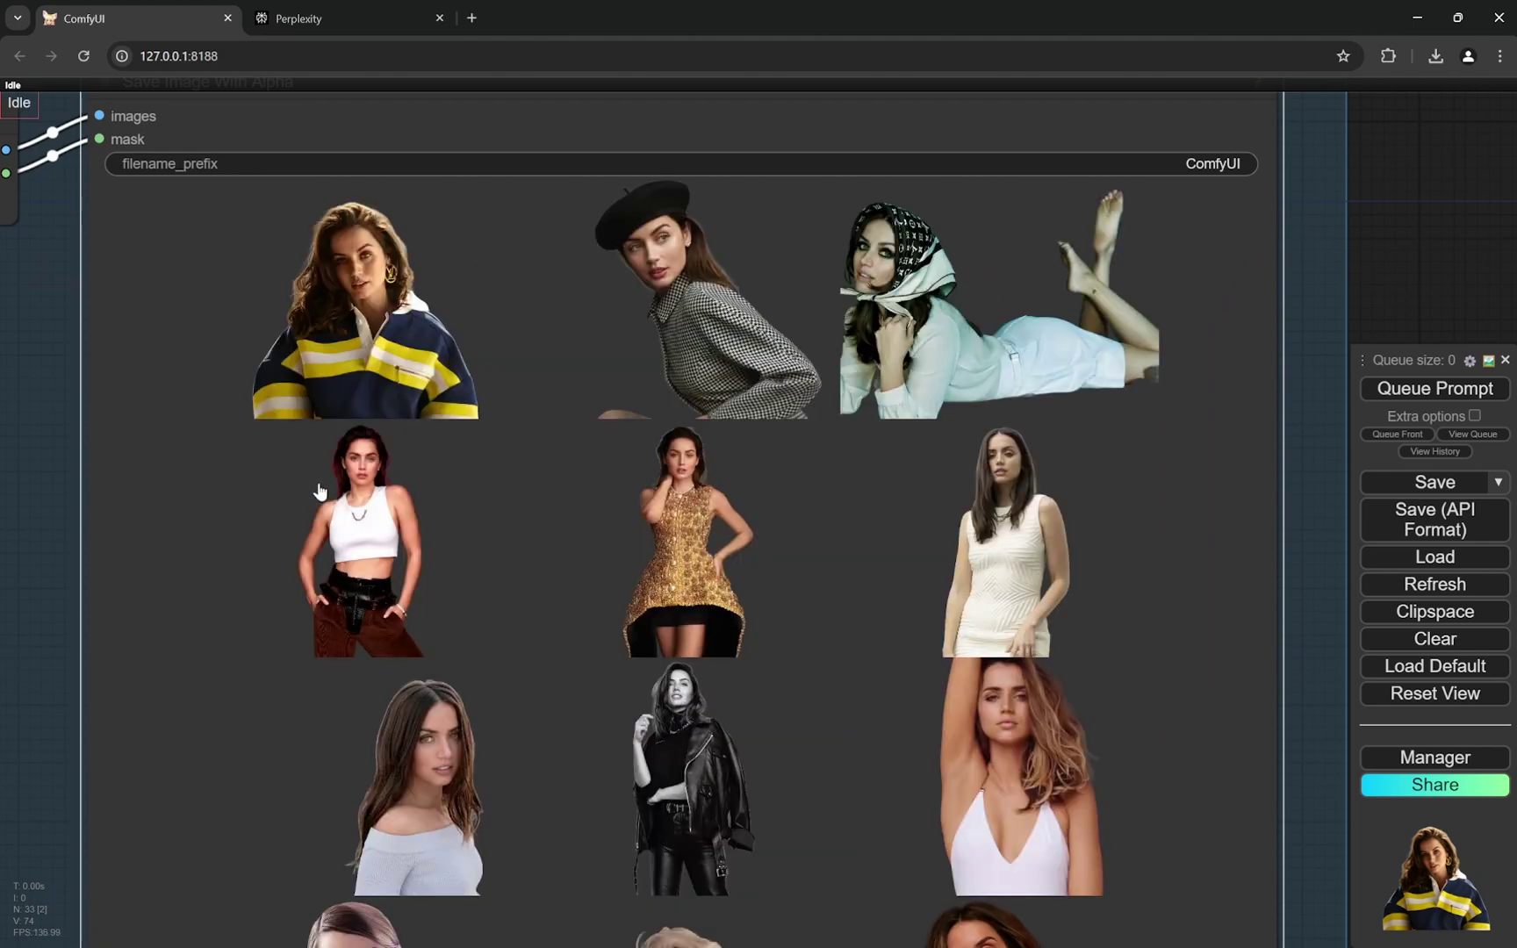
click(351, 492)
scroll(567, 358, up, 5)
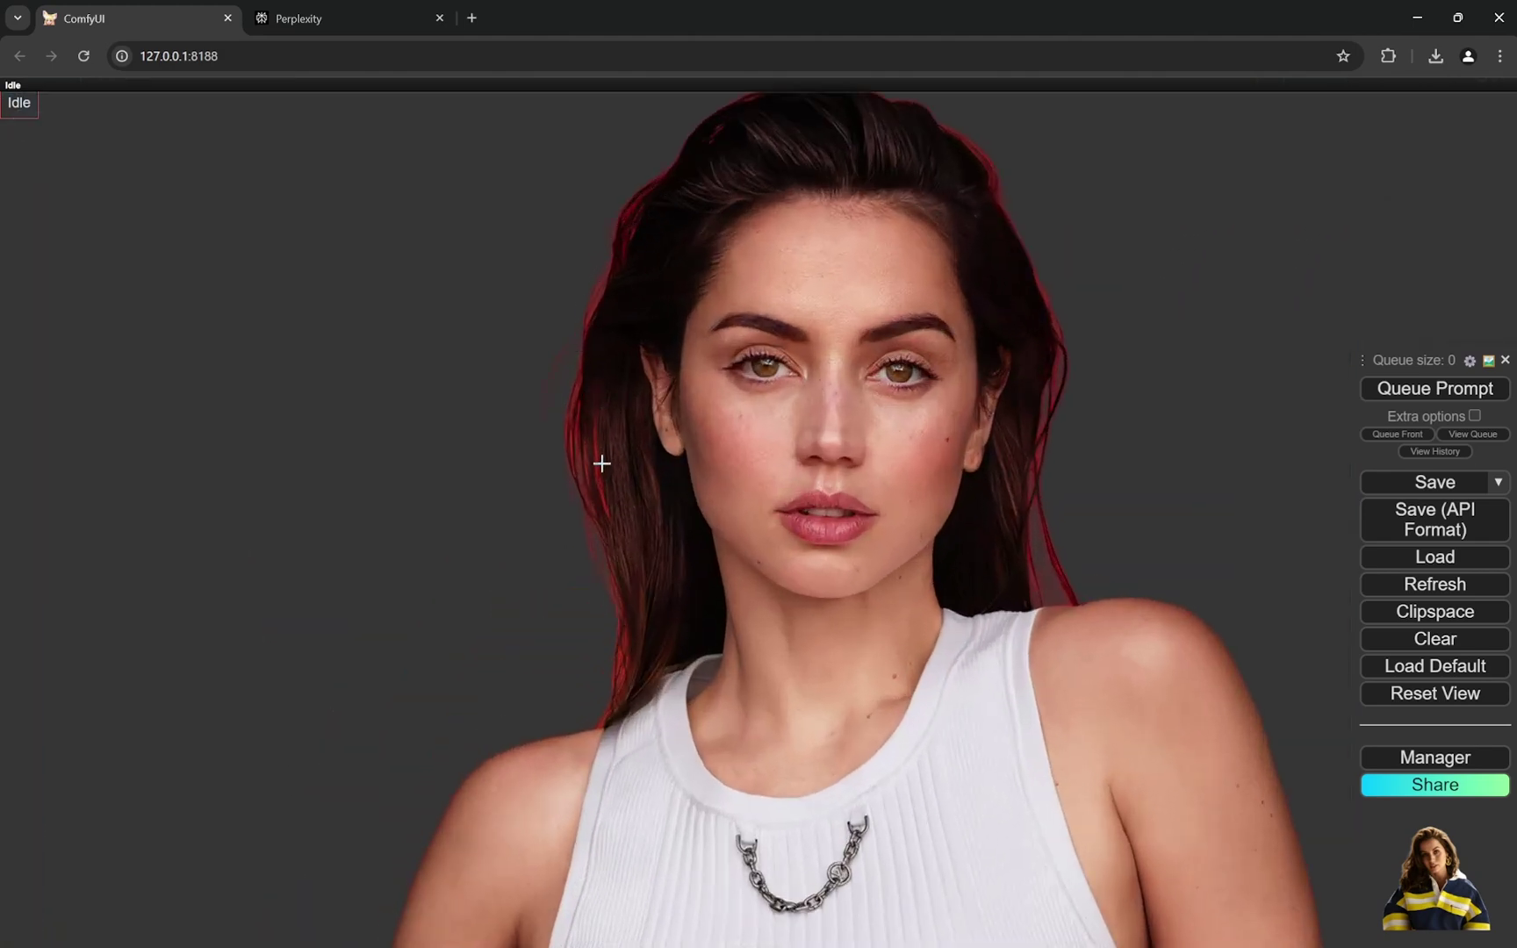
scroll(597, 462, up, 10)
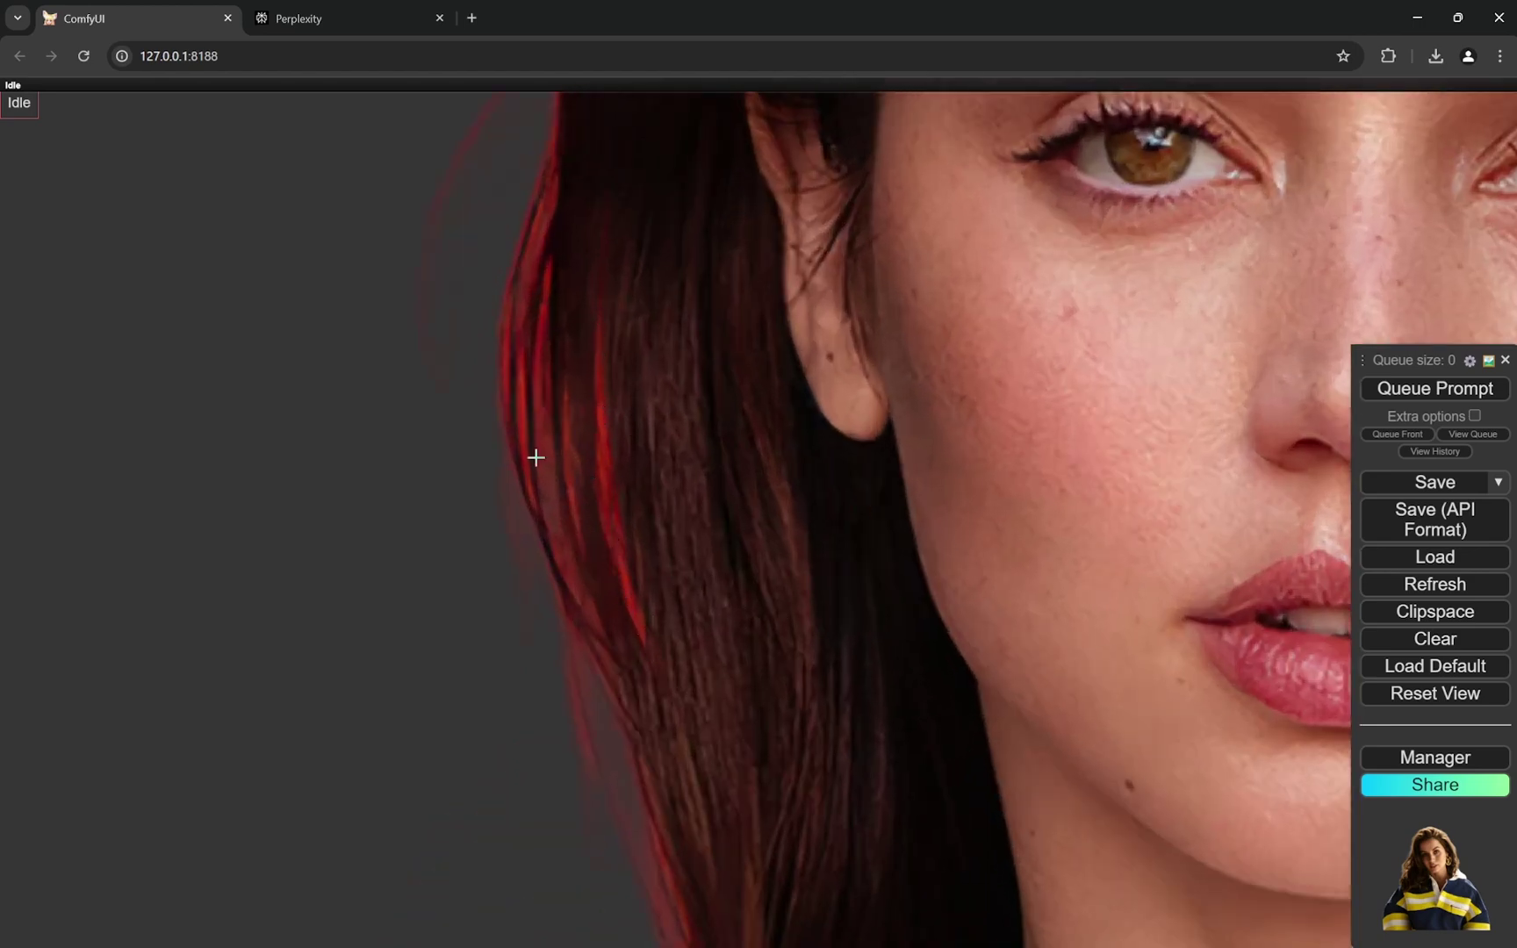
scroll(544, 454, down, 10)
scroll(1220, 344, down, 1)
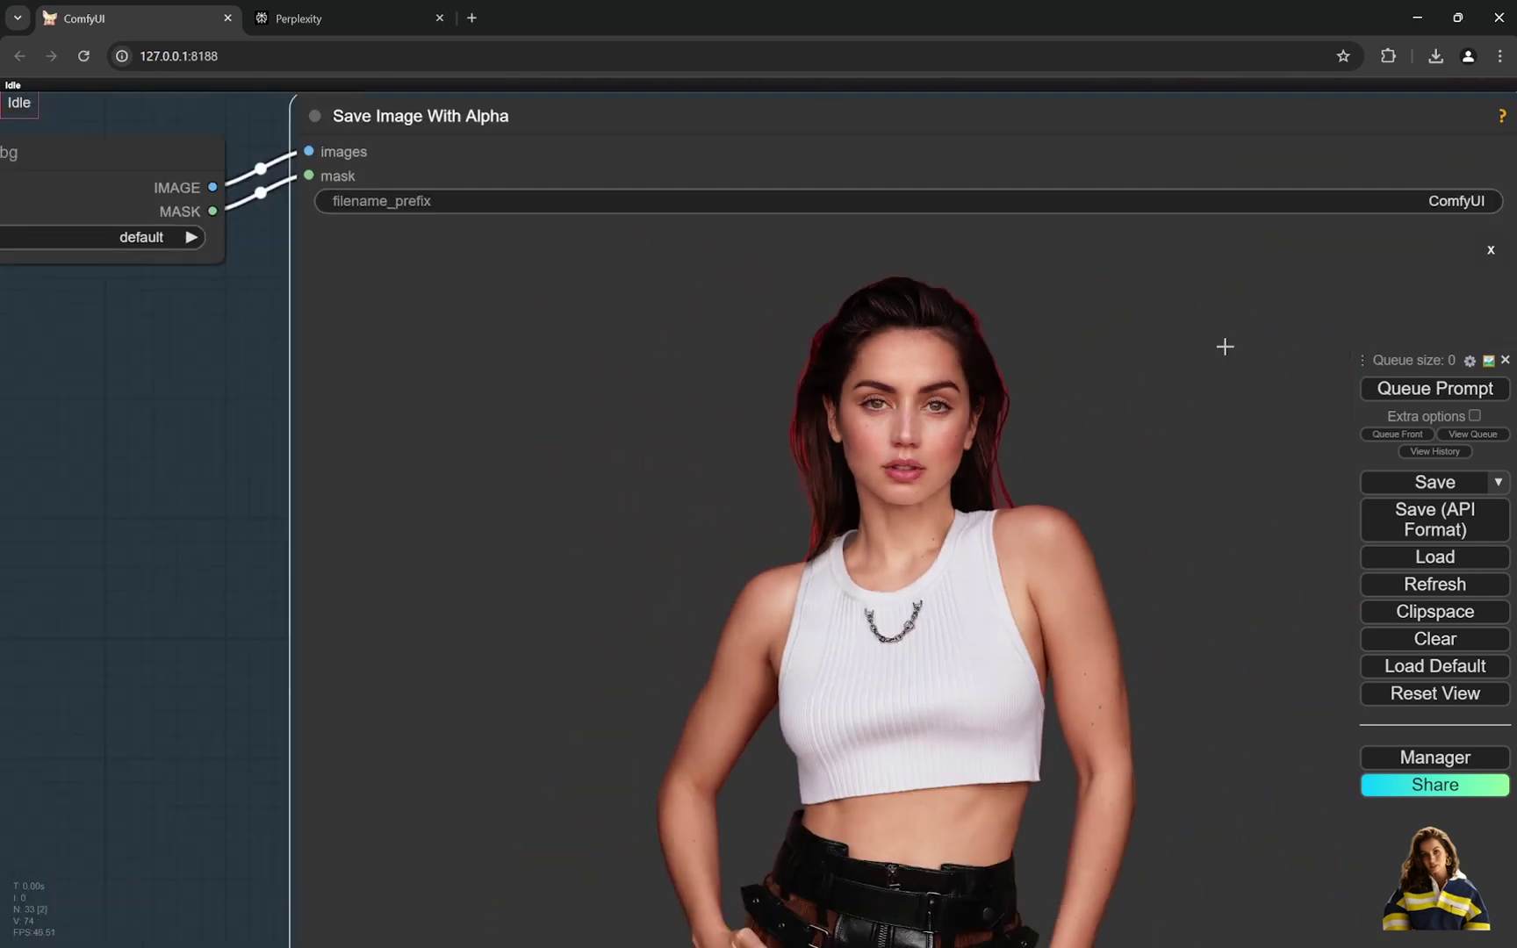
scroll(1239, 329, down, 3)
scroll(1245, 295, up, 3)
scroll(1248, 291, down, 3)
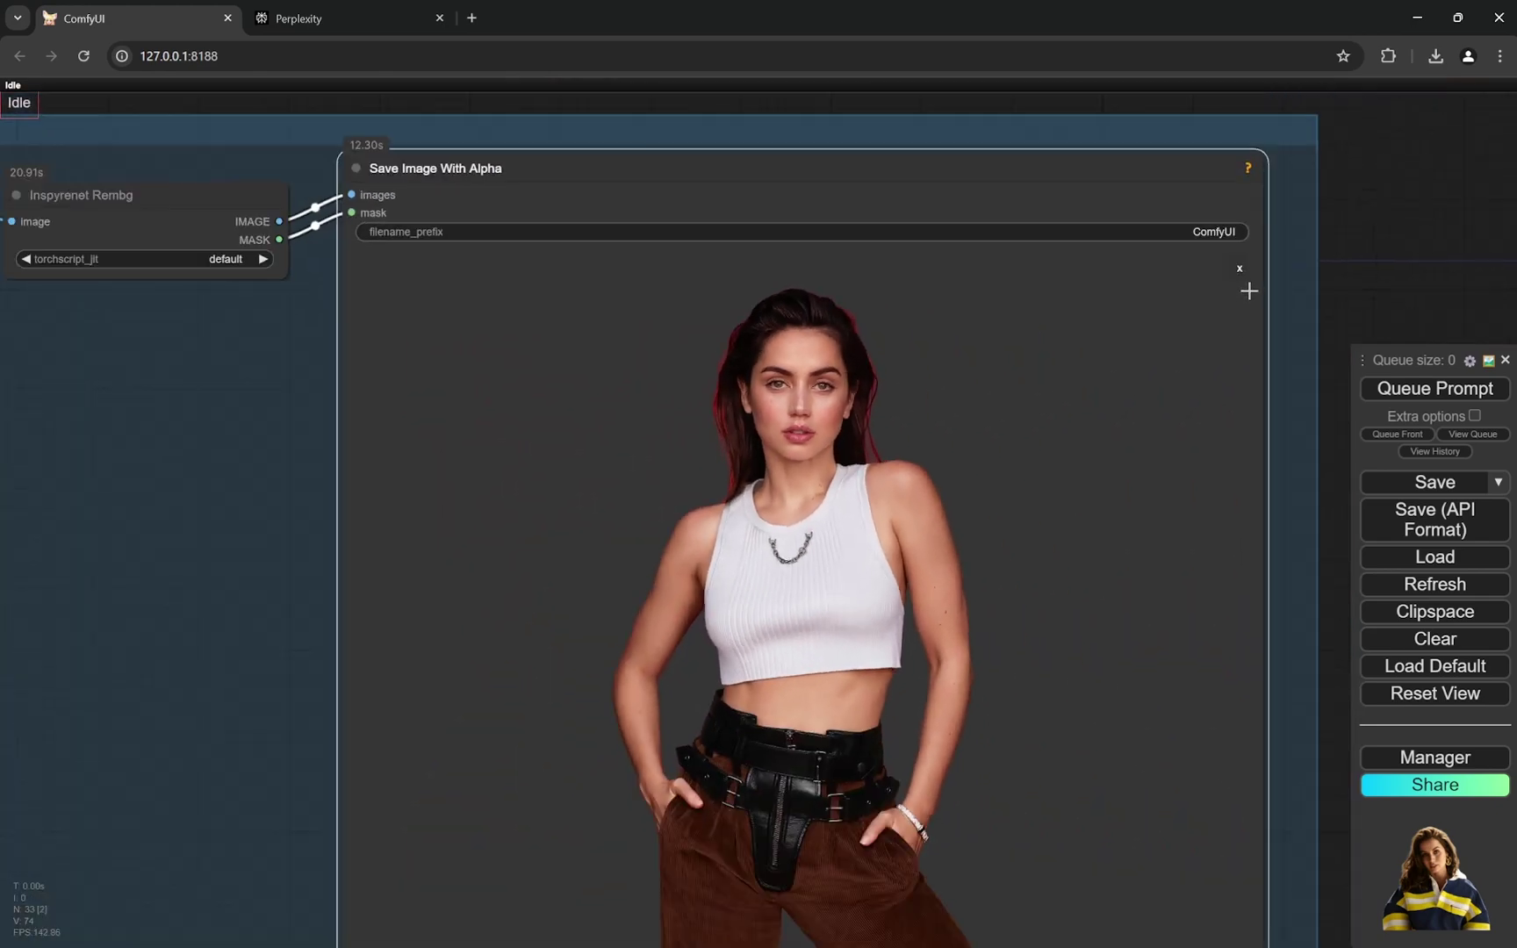
click(1239, 270)
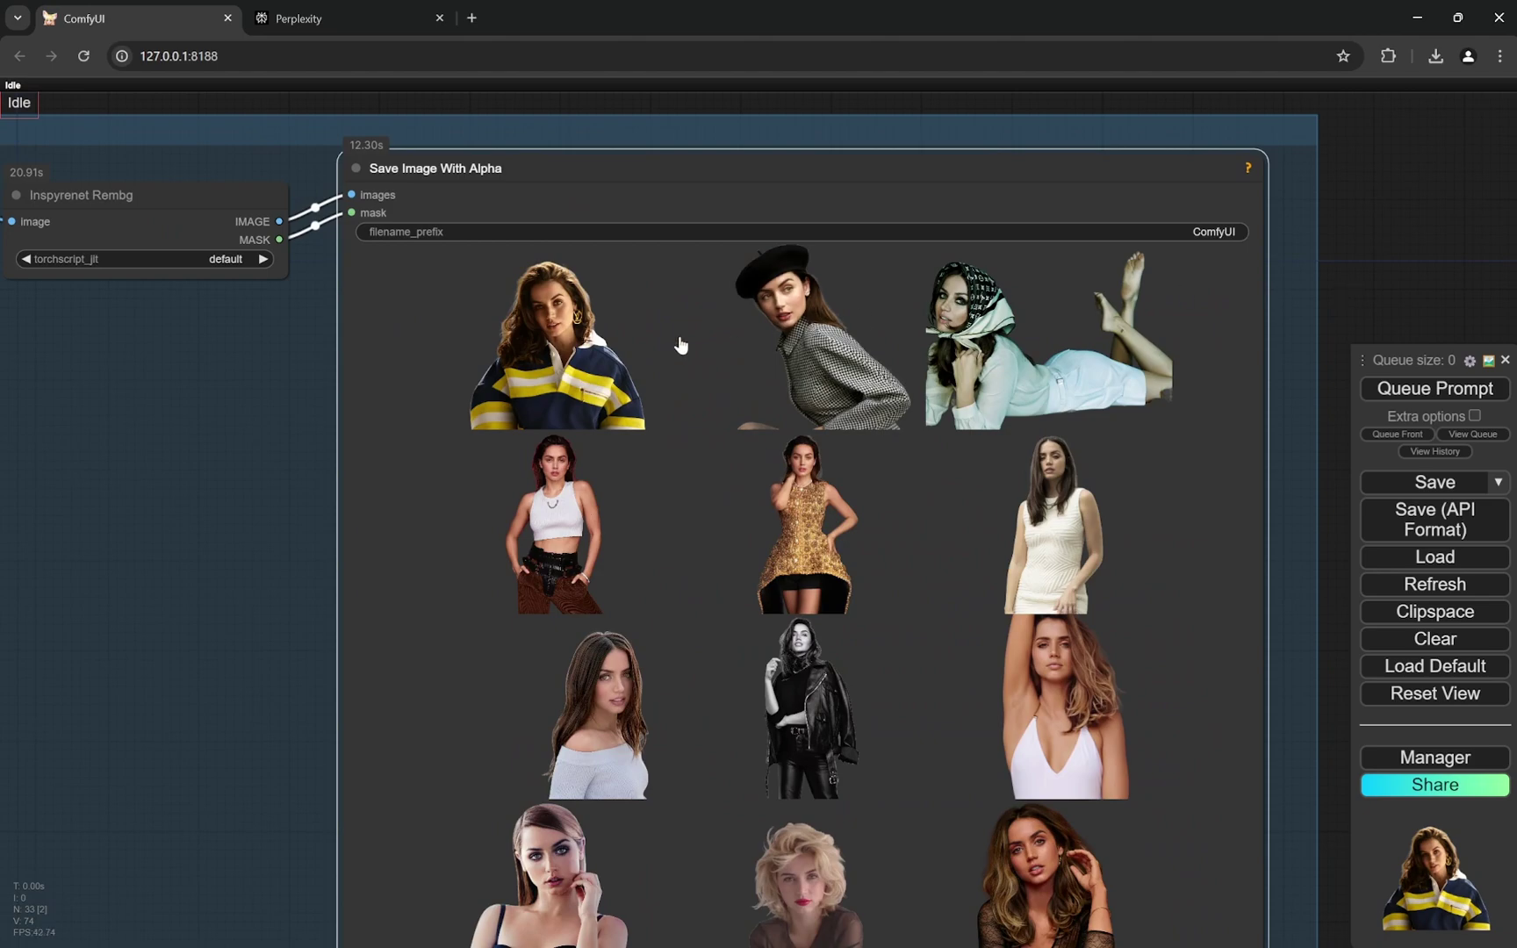
Zoom in and out over the Save Image With Alpha preview to check the cutouts
scroll(490, 279, up, 10)
scroll(490, 279, up, 5)
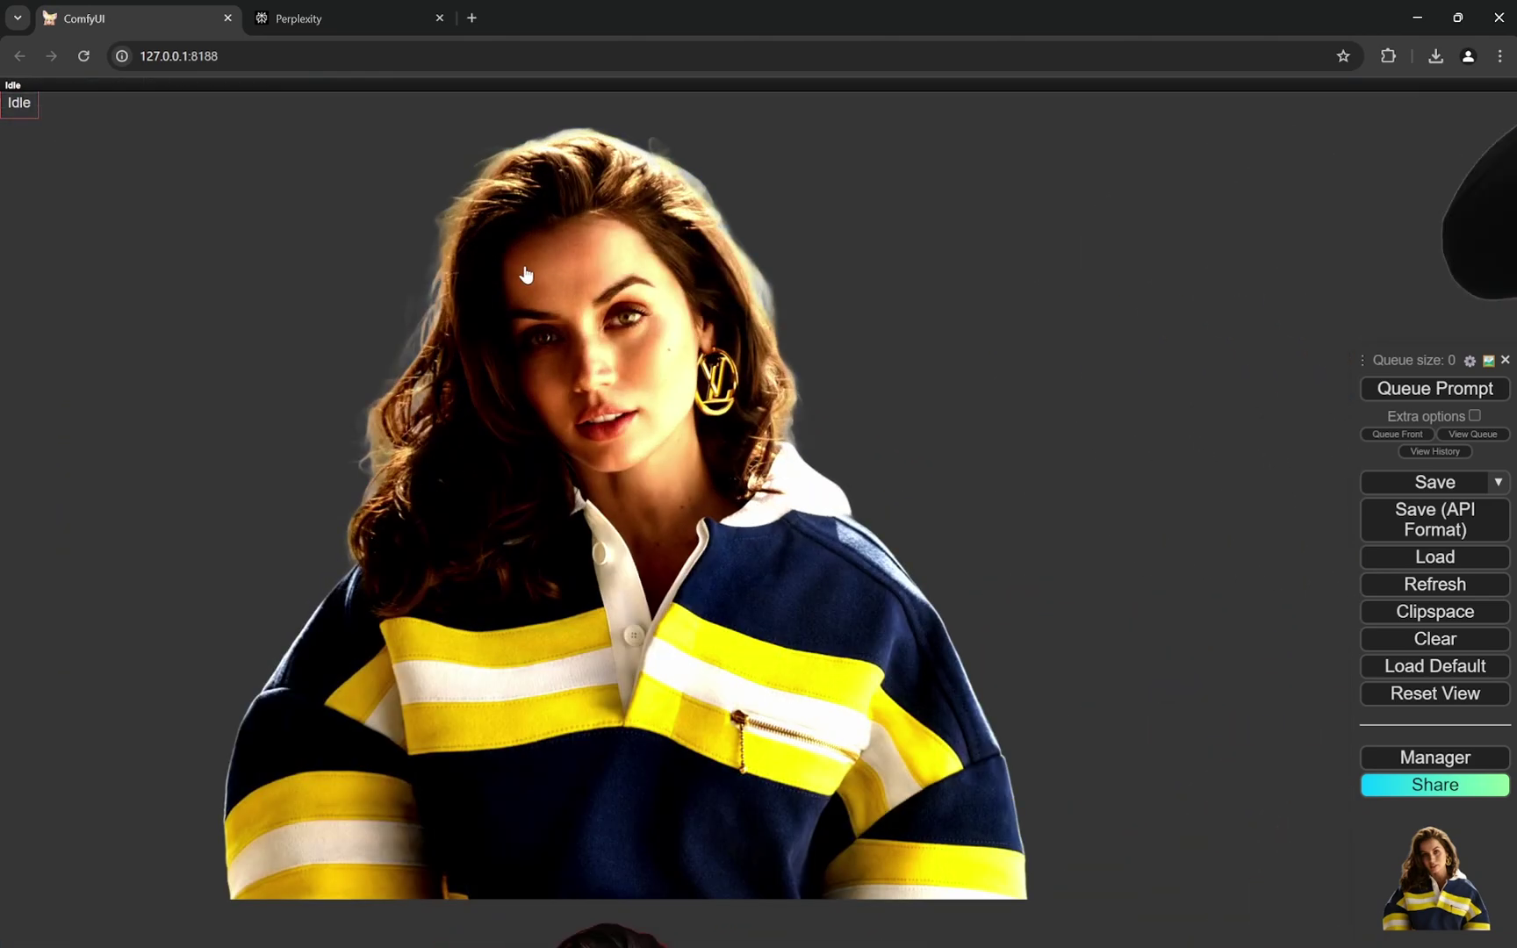
scroll(667, 517, down, 5)
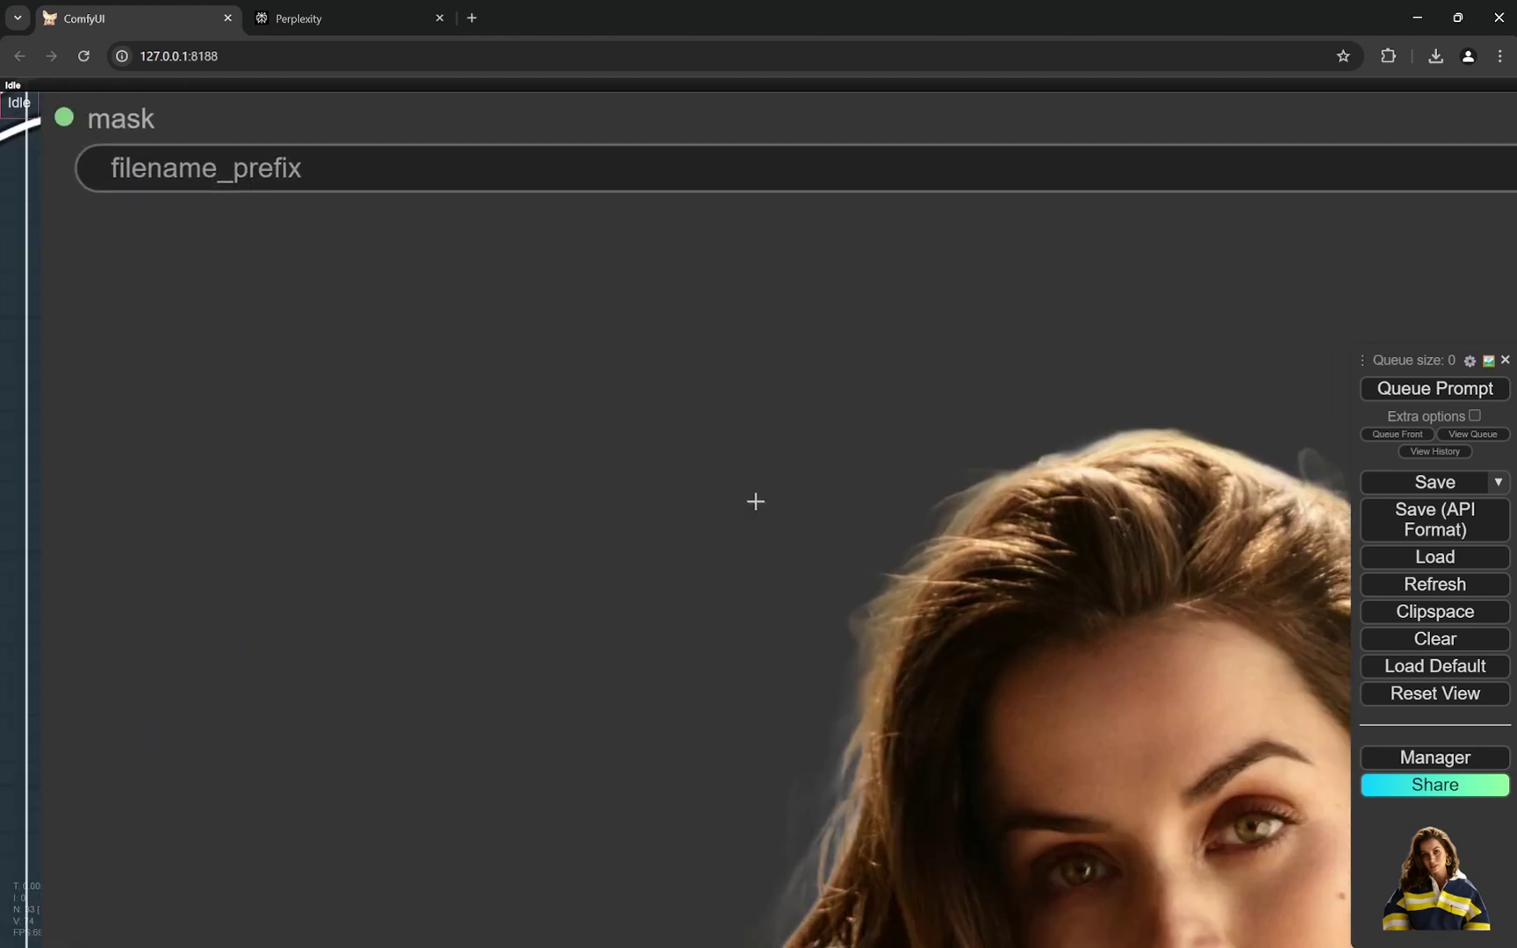
scroll(1127, 707, up, 6)
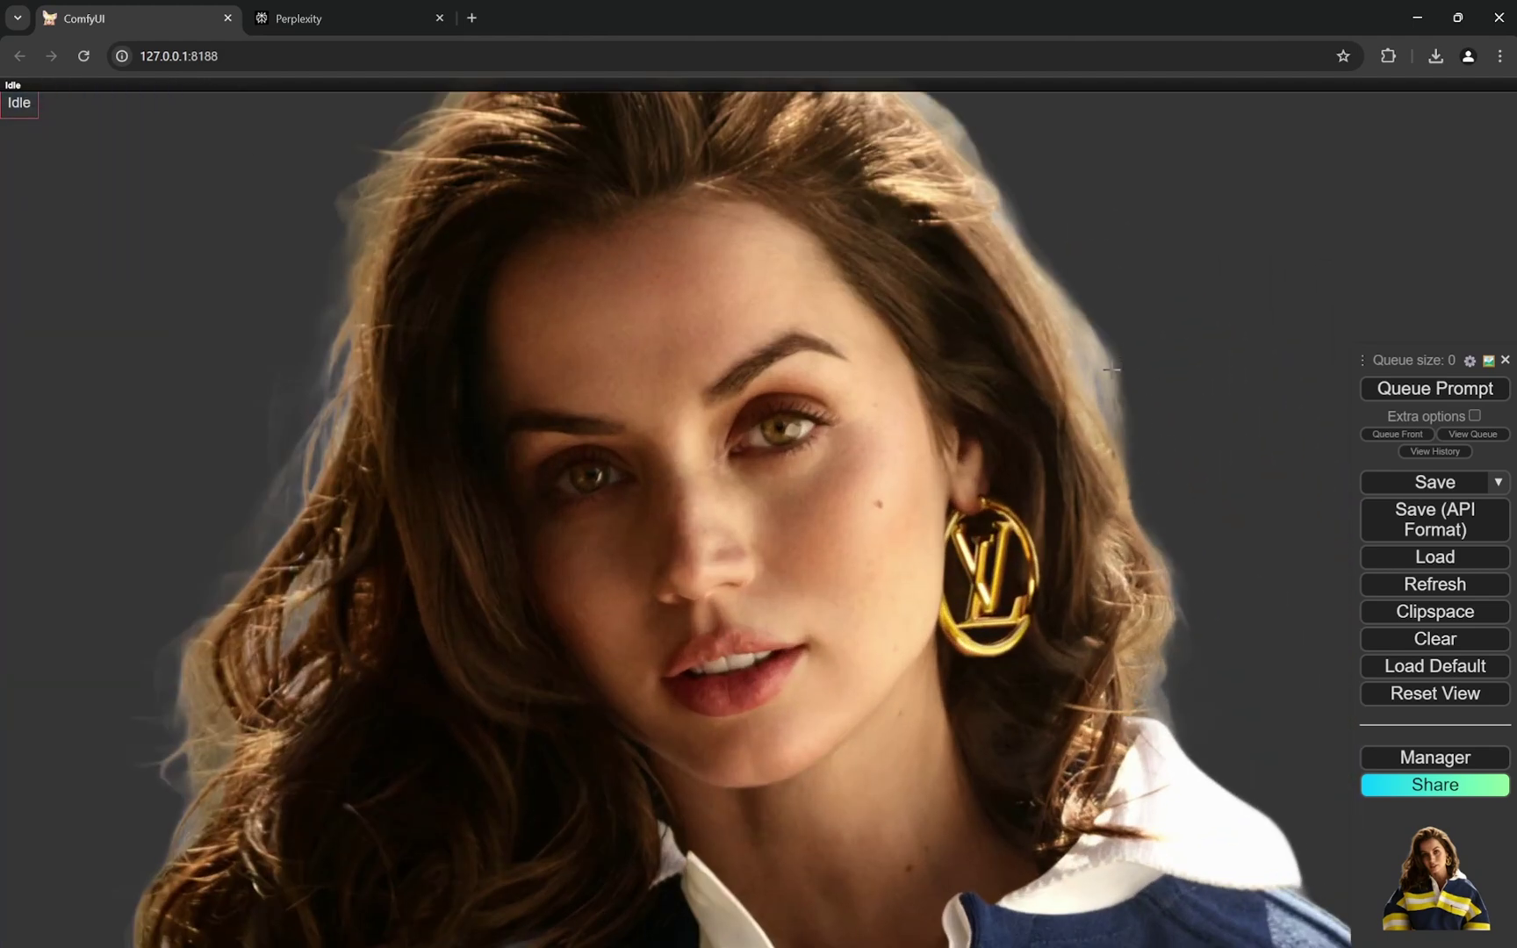
scroll(368, 588, down, 3)
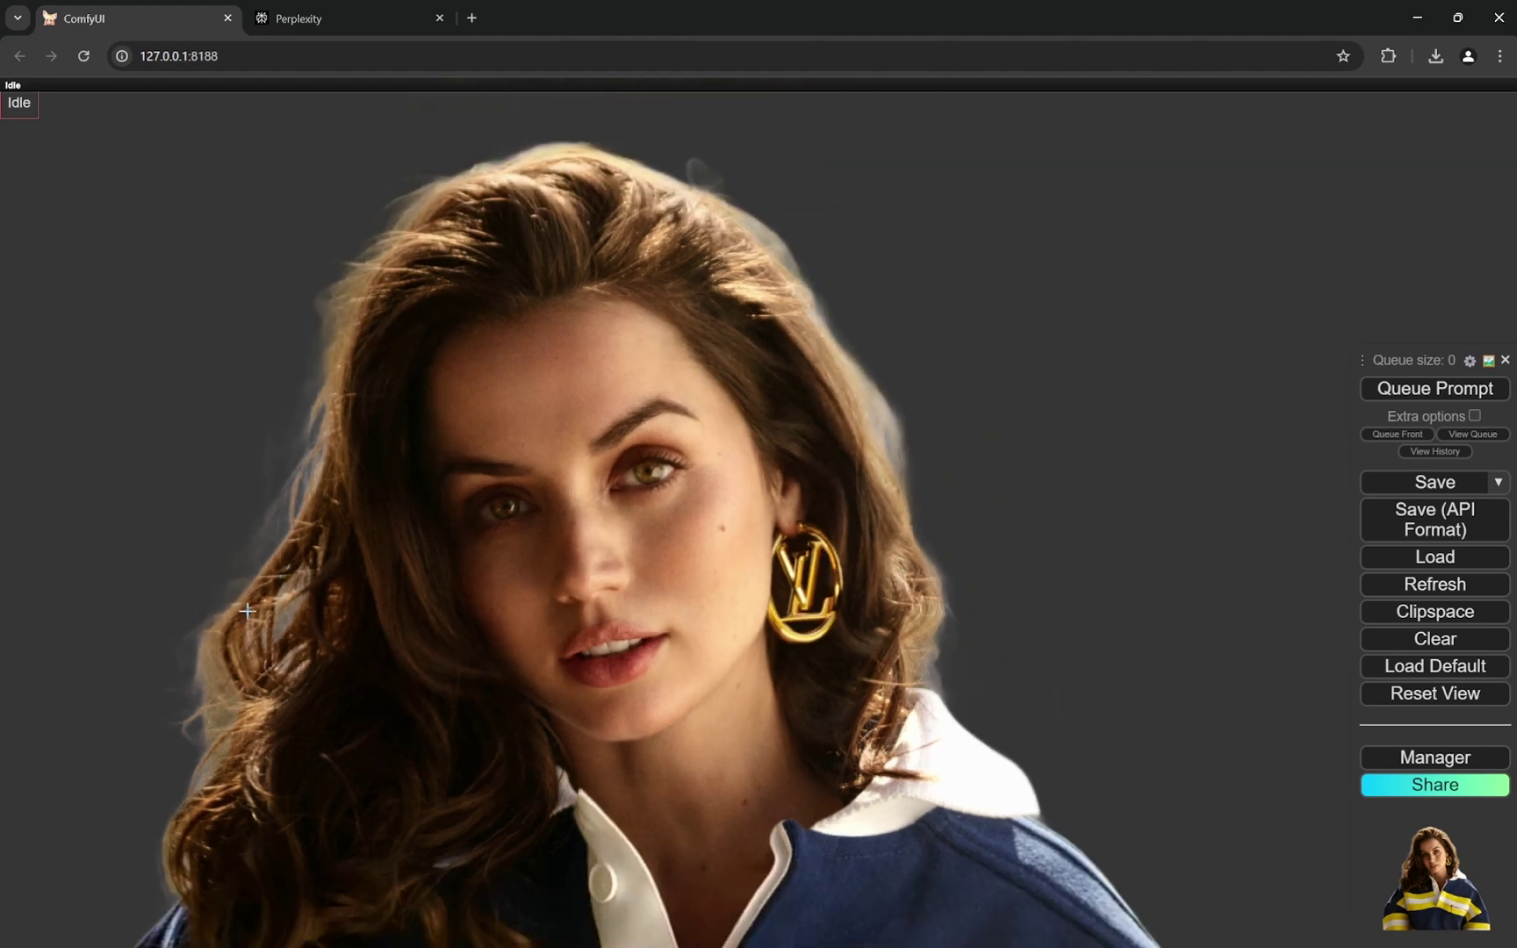
scroll(536, 339, up, 3)
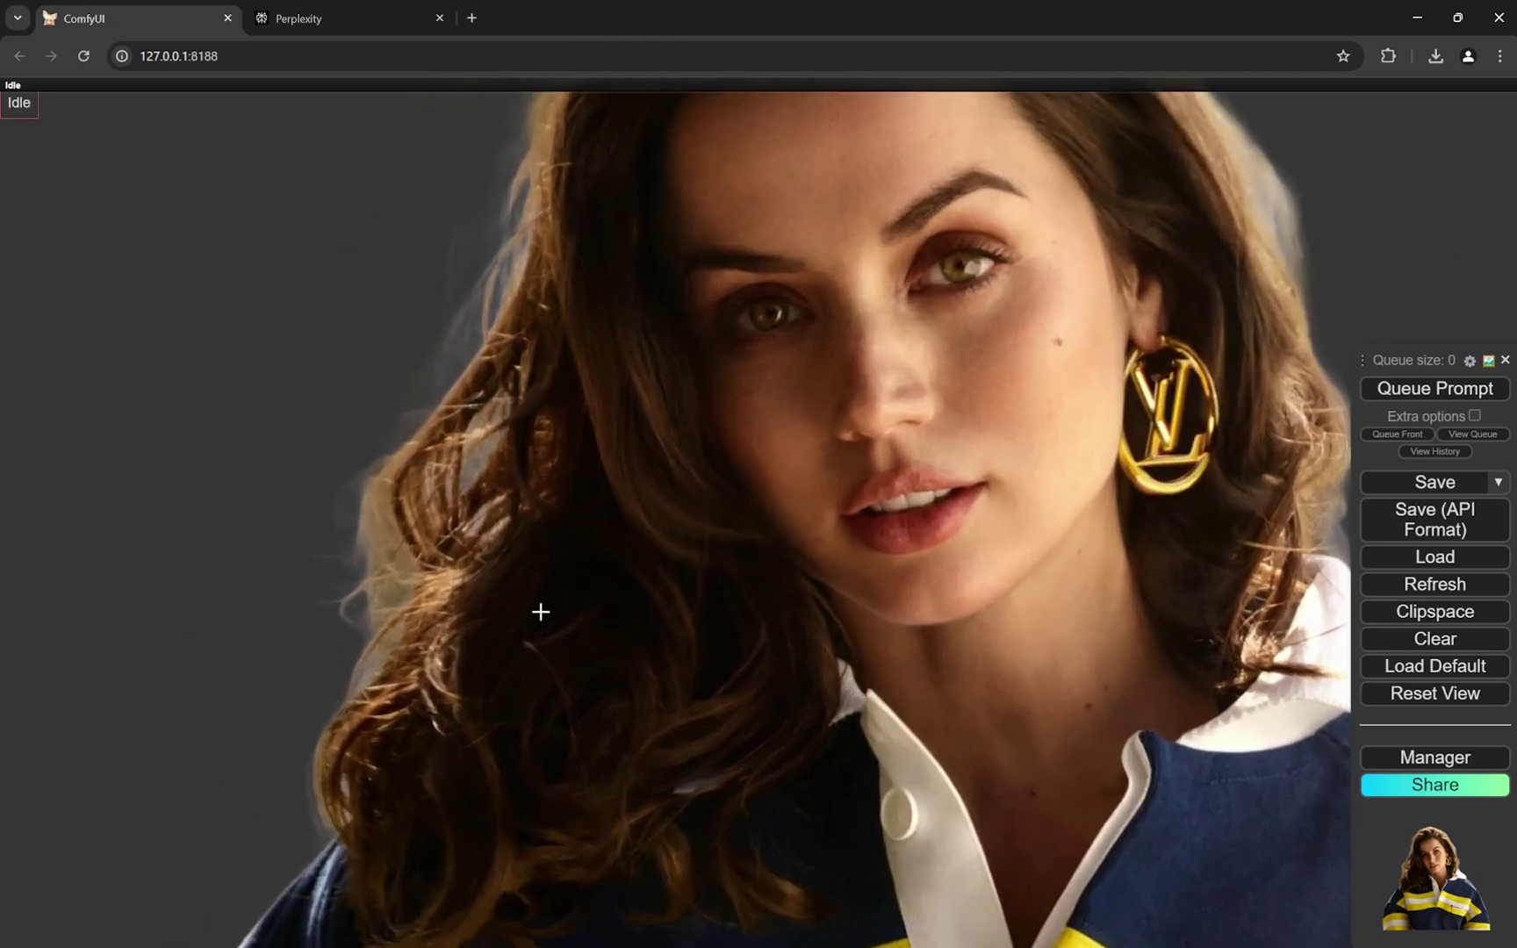
scroll(538, 610, down, 8)
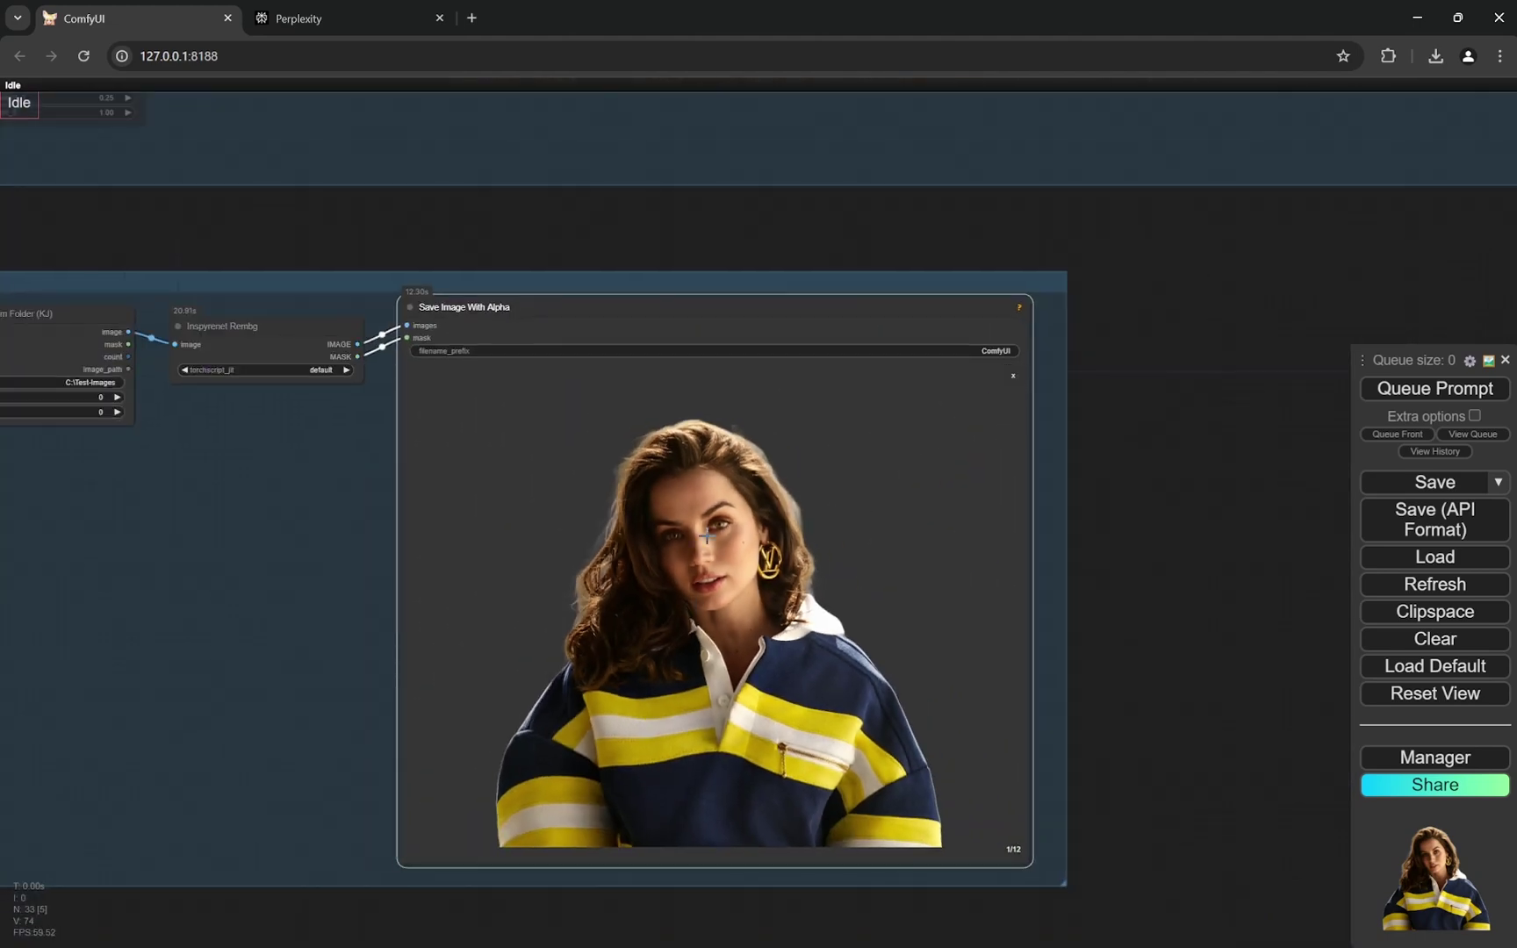
click(1012, 378)
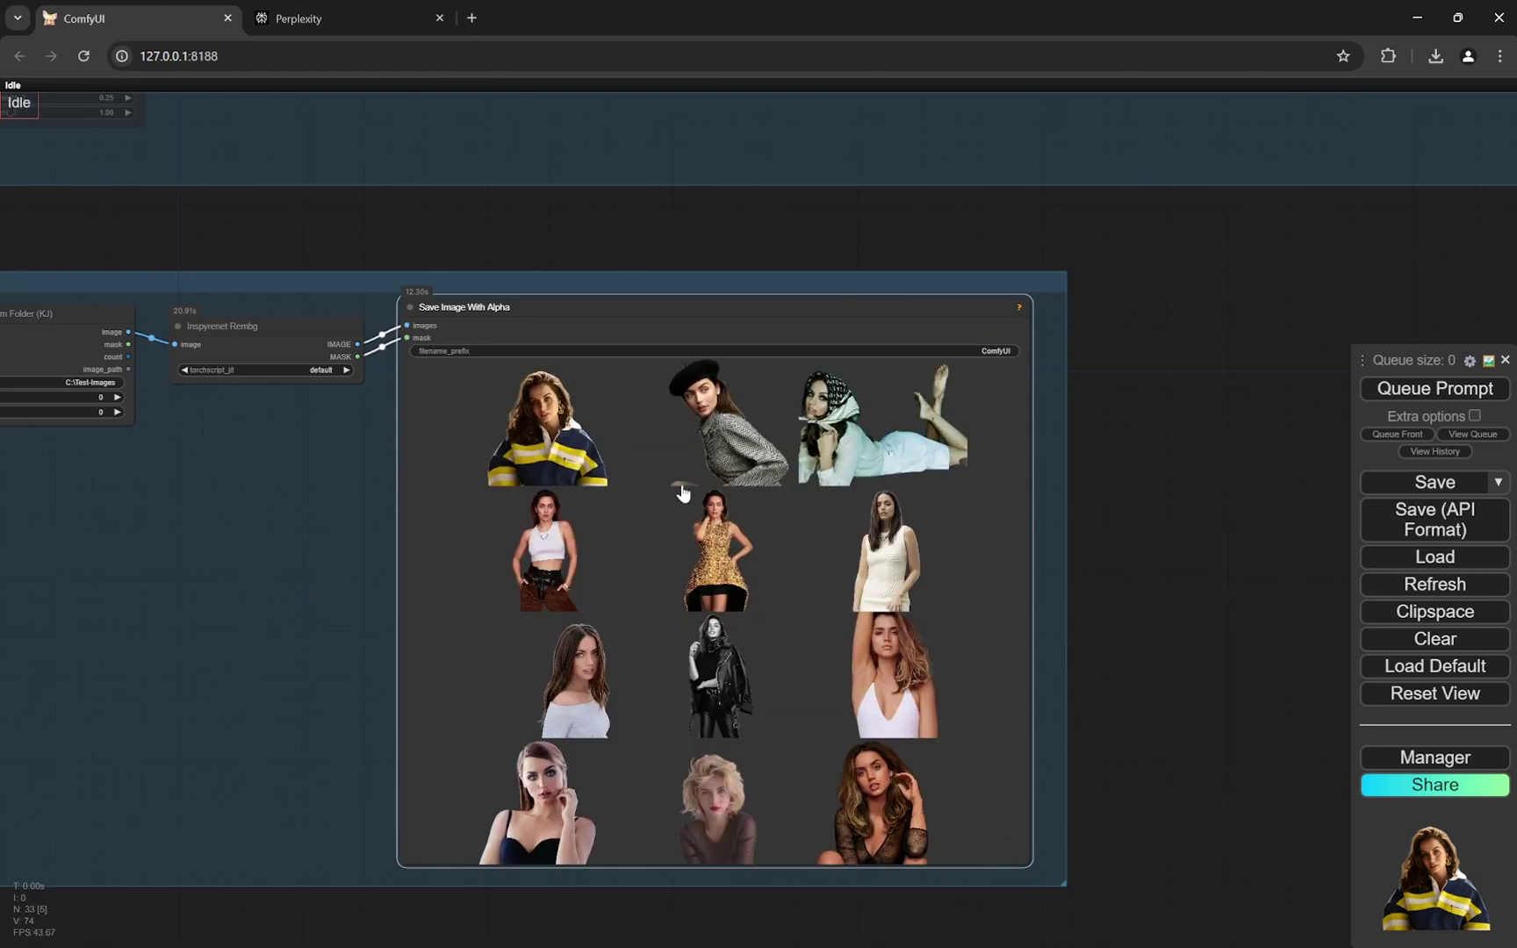
scroll(680, 491, up, 6)
drag(846, 670, 874, 501)
scroll(718, 728, up, 5)
scroll(704, 703, up, 6)
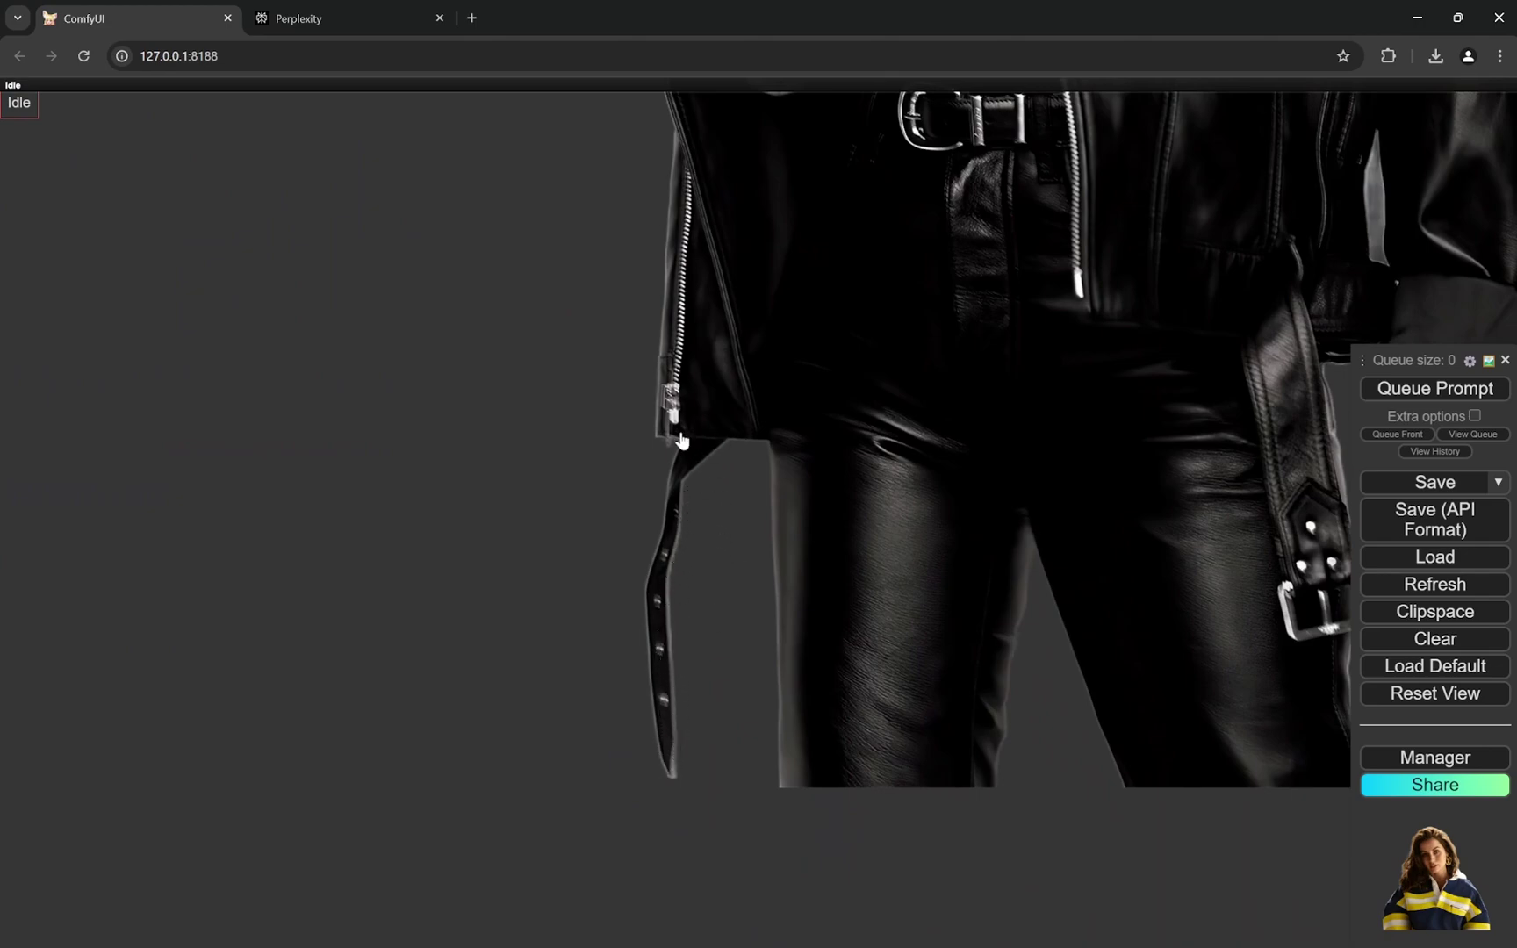
scroll(675, 597, down, 5)
scroll(972, 627, down, 10)
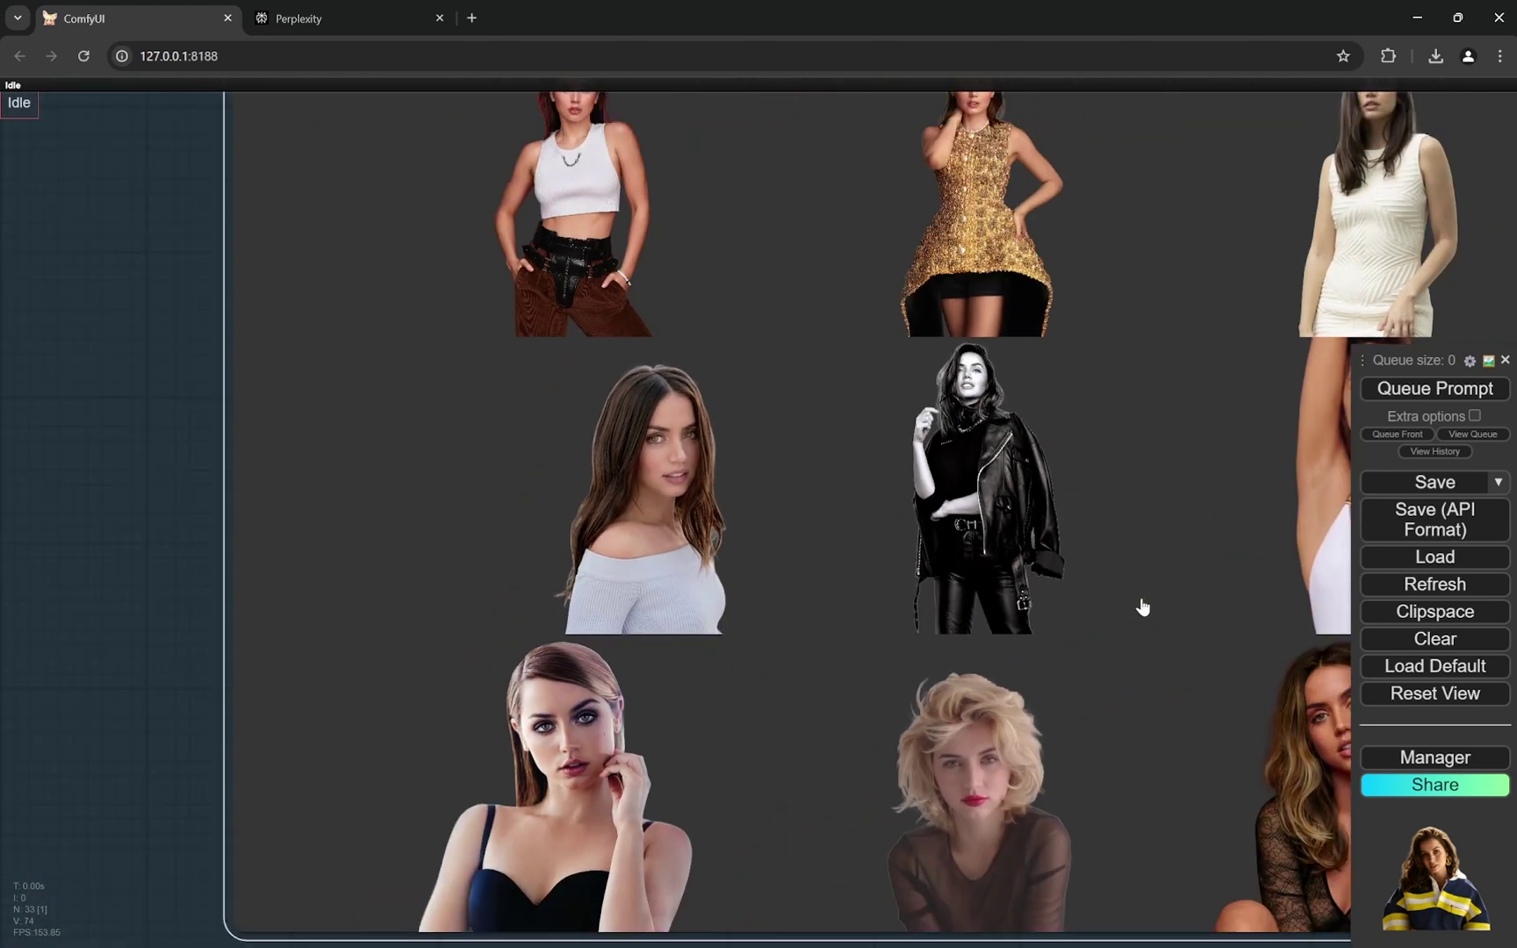
scroll(944, 643, down, 8)
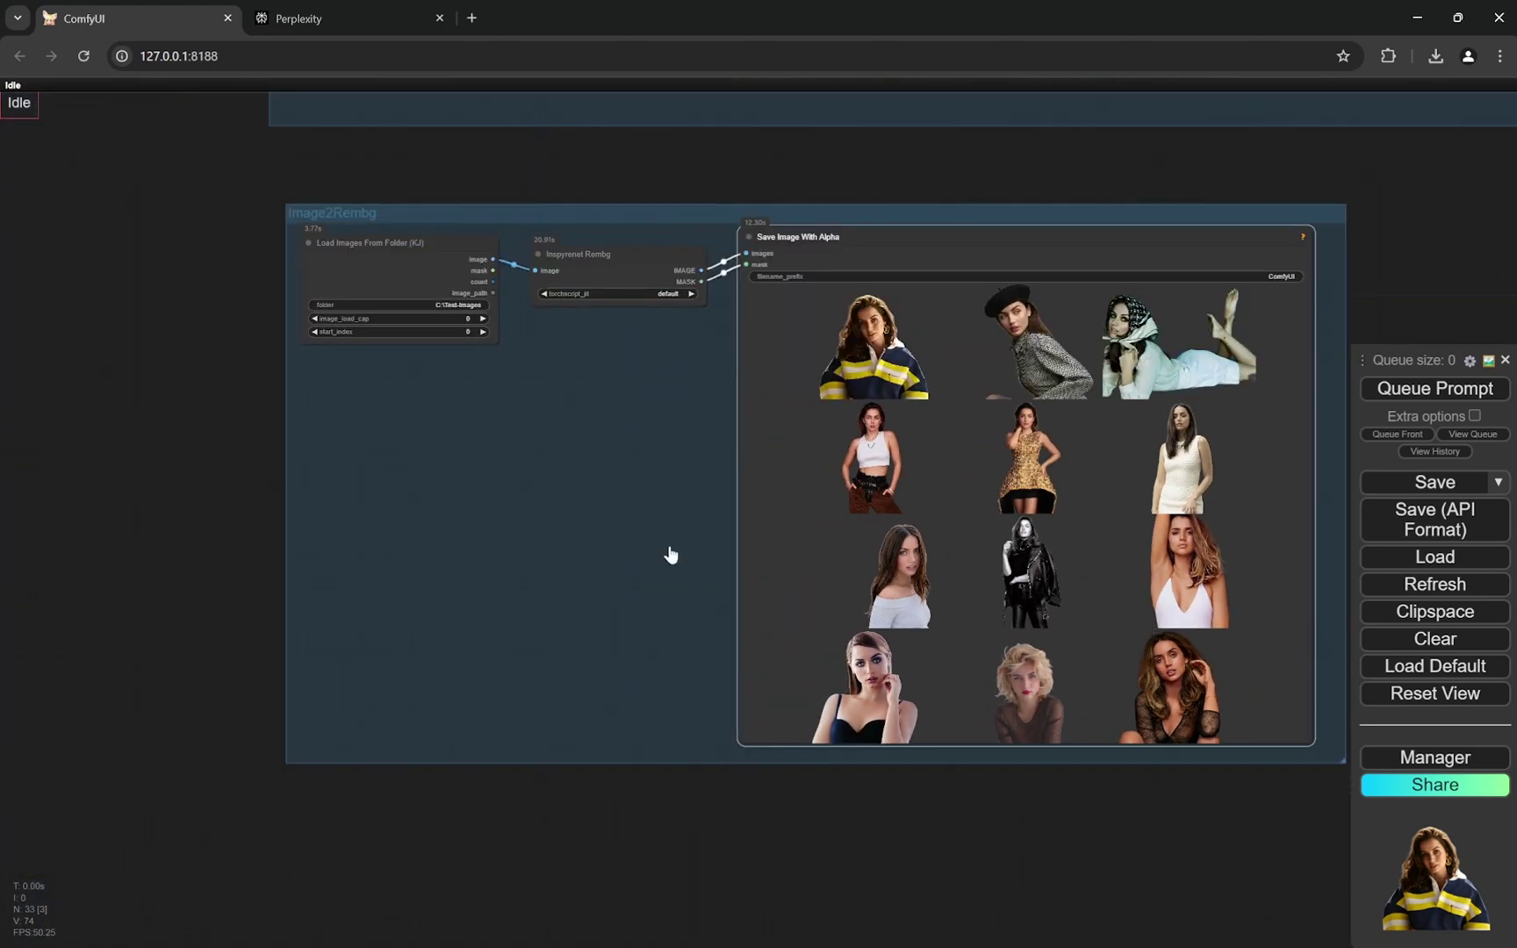